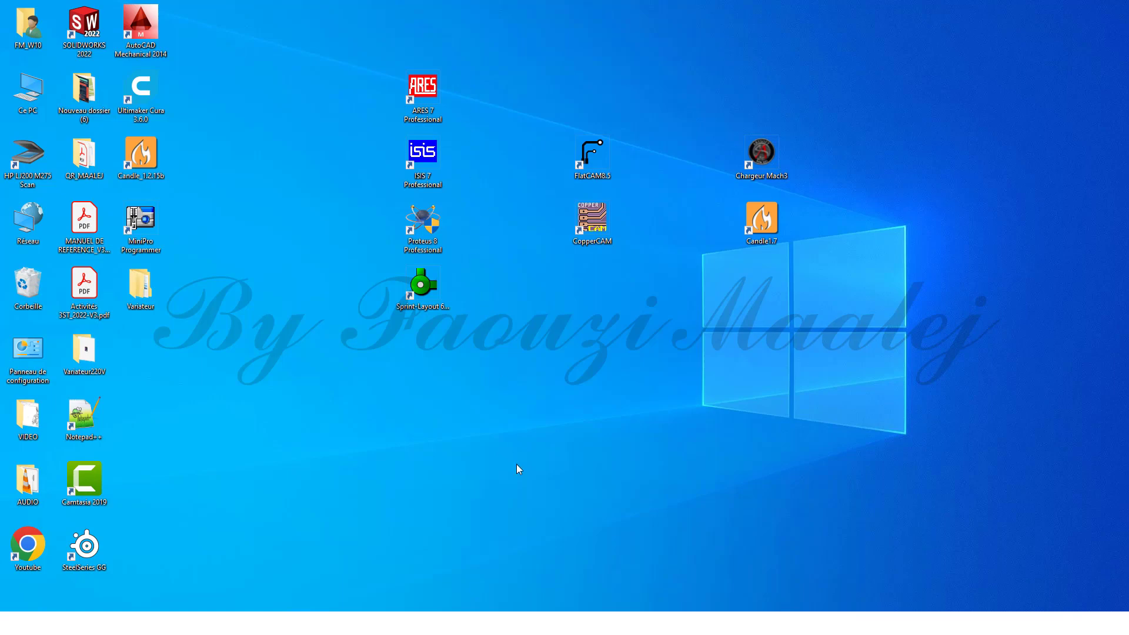
{"action": "left_click", "coordinate": [422, 159]}
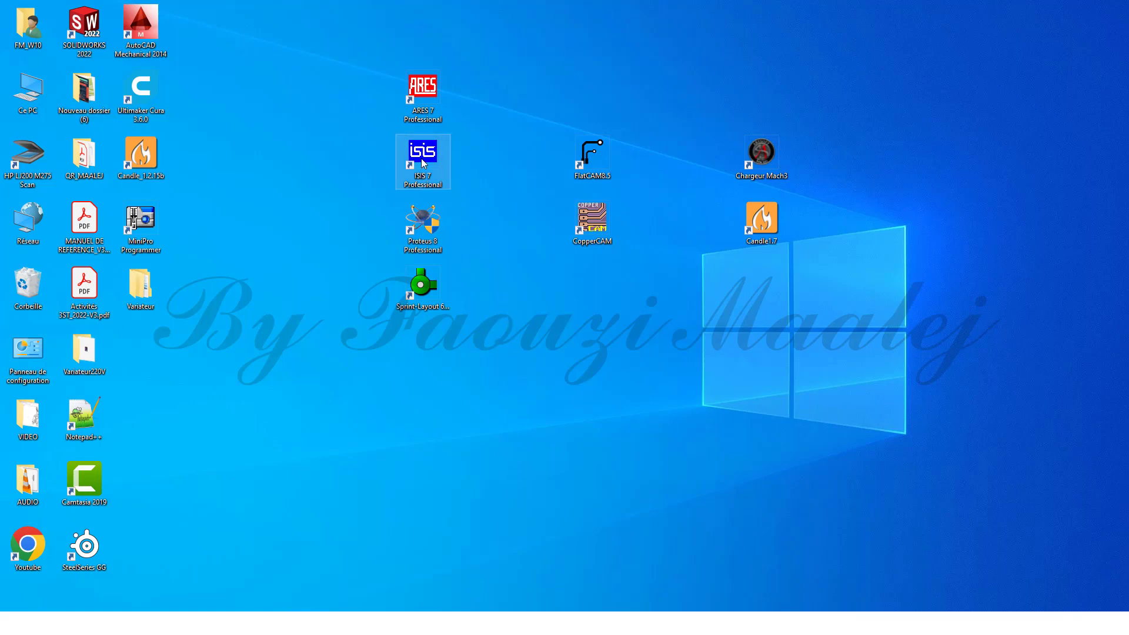
{"action": "left_click", "coordinate": [543, 623]}
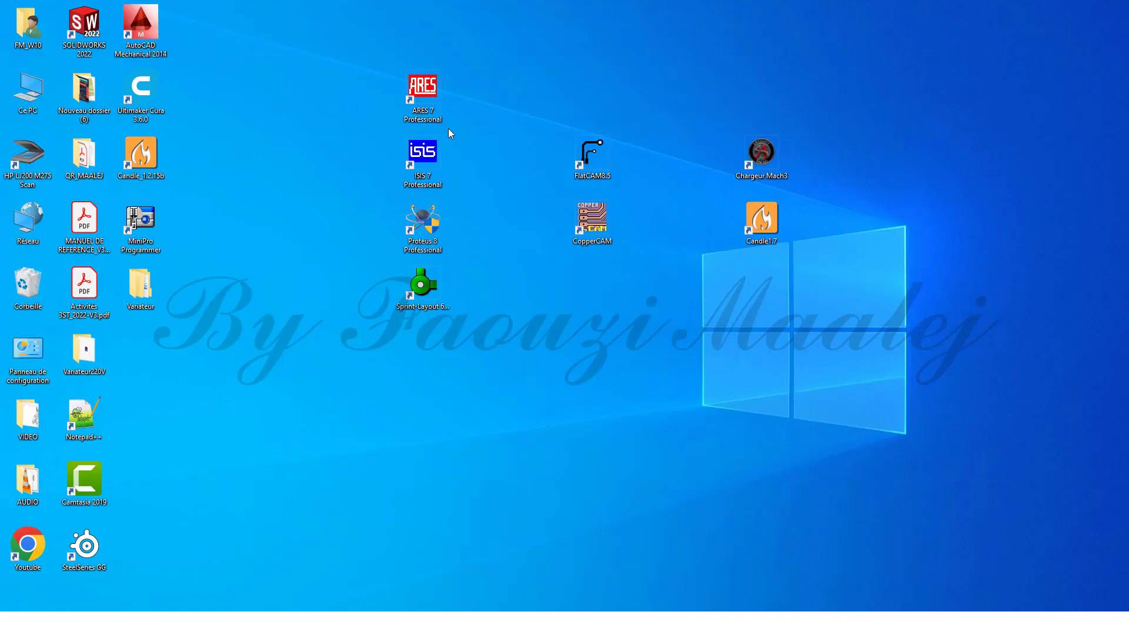
{"action": "left_click", "coordinate": [423, 94]}
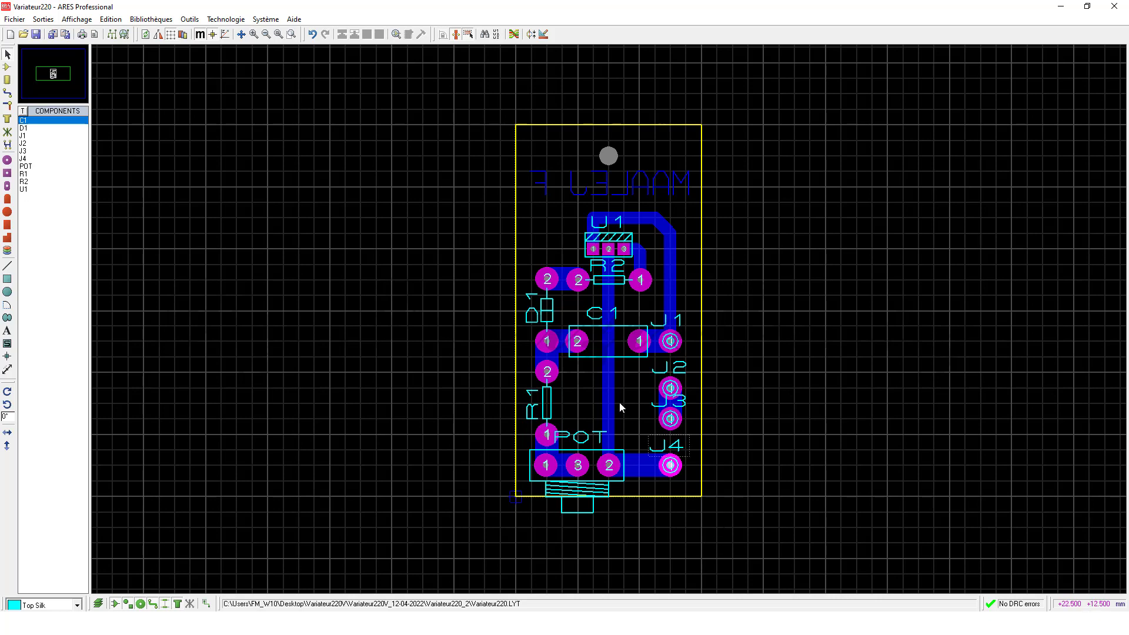
{"action": "left_click", "coordinate": [588, 364]}
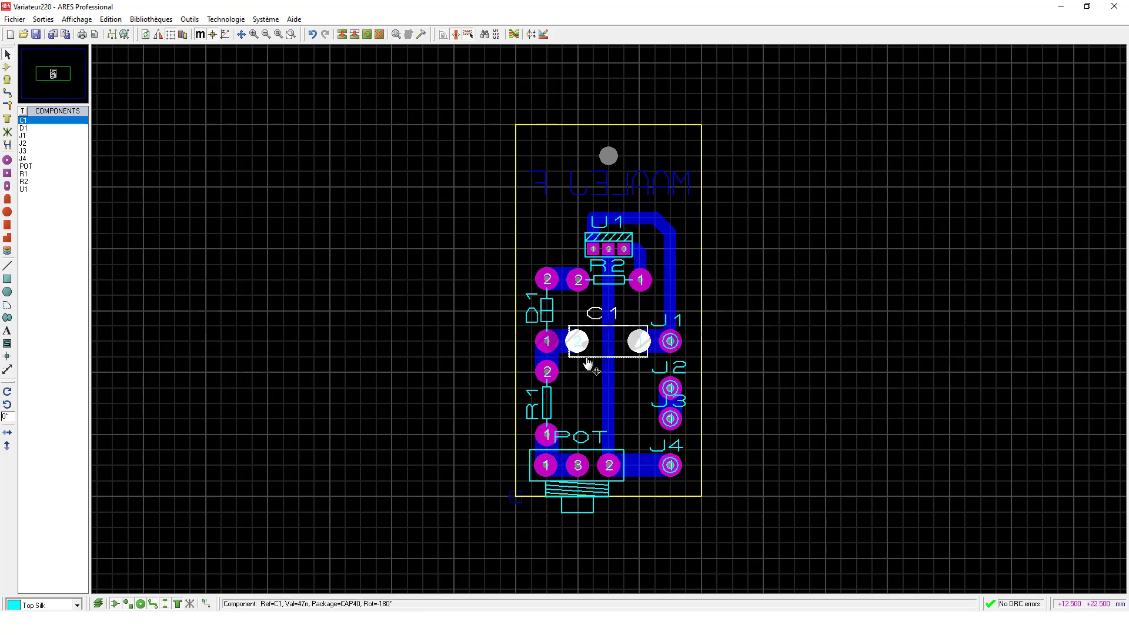
{"action": "left_click", "coordinate": [746, 389]}
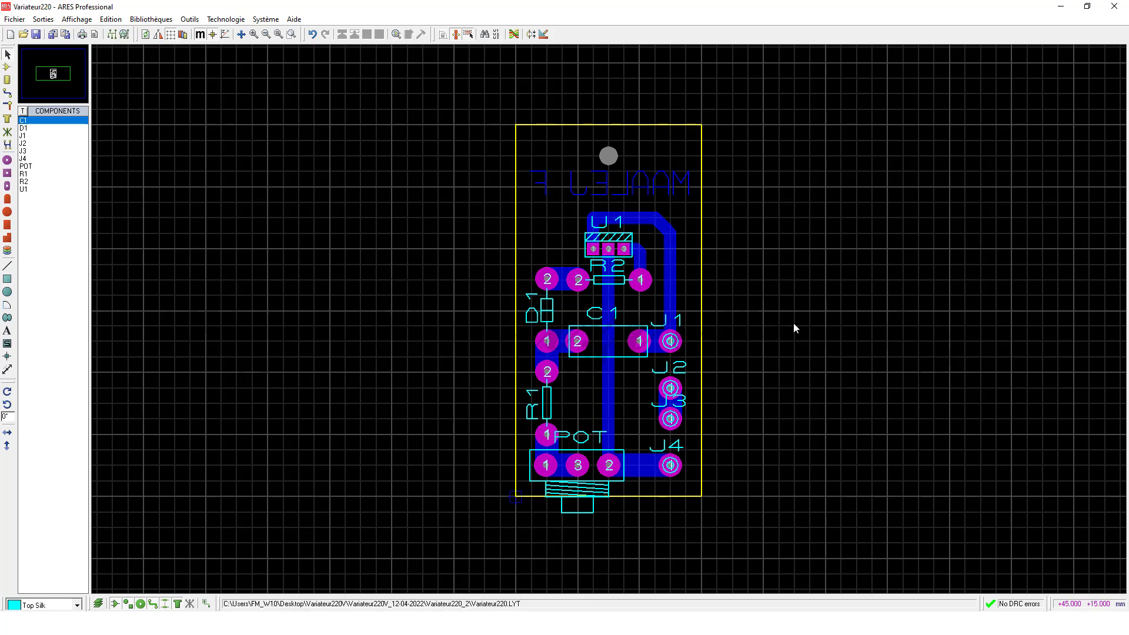
Show the Variateur220 board in 3D visualization and rotate it to examine the copper tracks on its underside
{"action": "left_click", "coordinate": [43, 19]}
{"action": "left_click", "coordinate": [98, 246]}
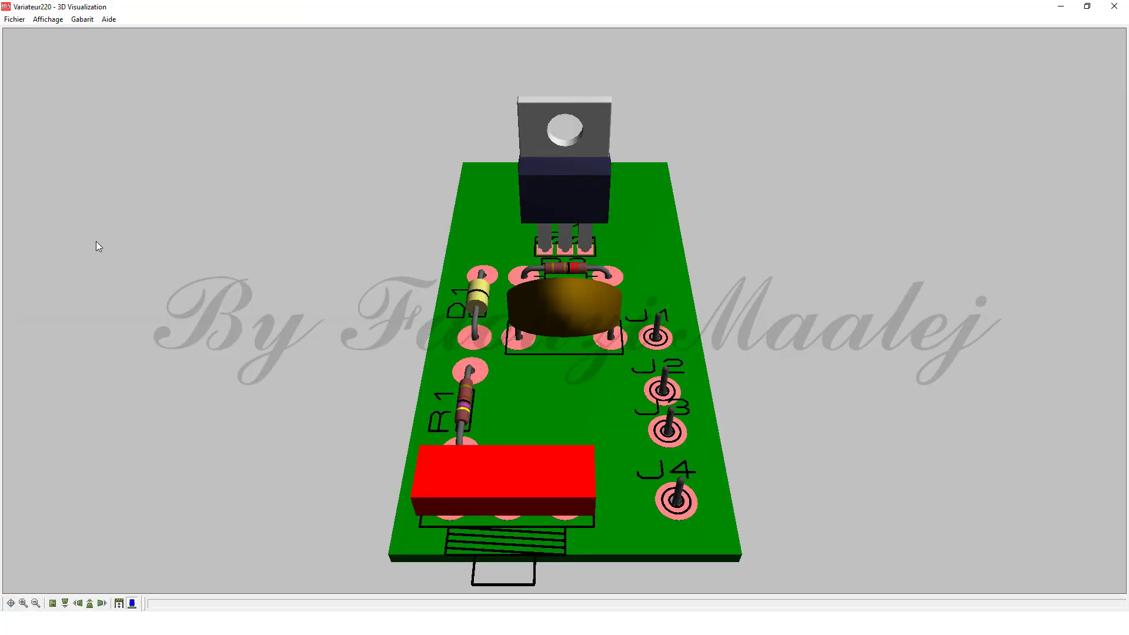
{"action": "left_click_drag", "start_coordinate": [302, 259], "coordinate": [564, 310]}
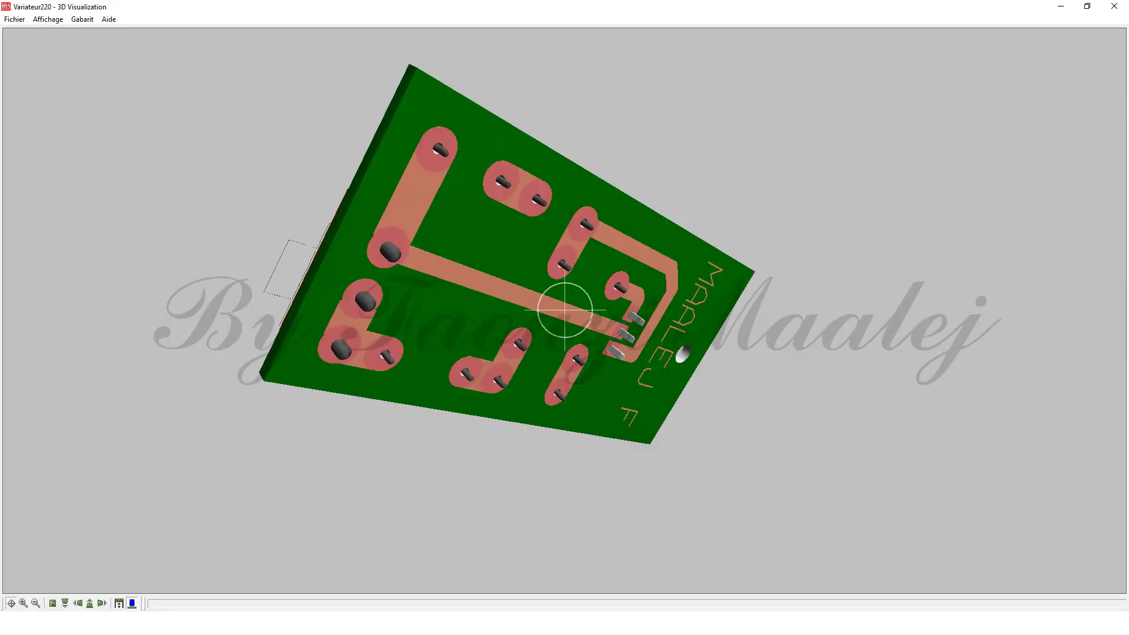
{"action": "right_click", "coordinate": [564, 310]}
{"action": "key", "text": "F9"}
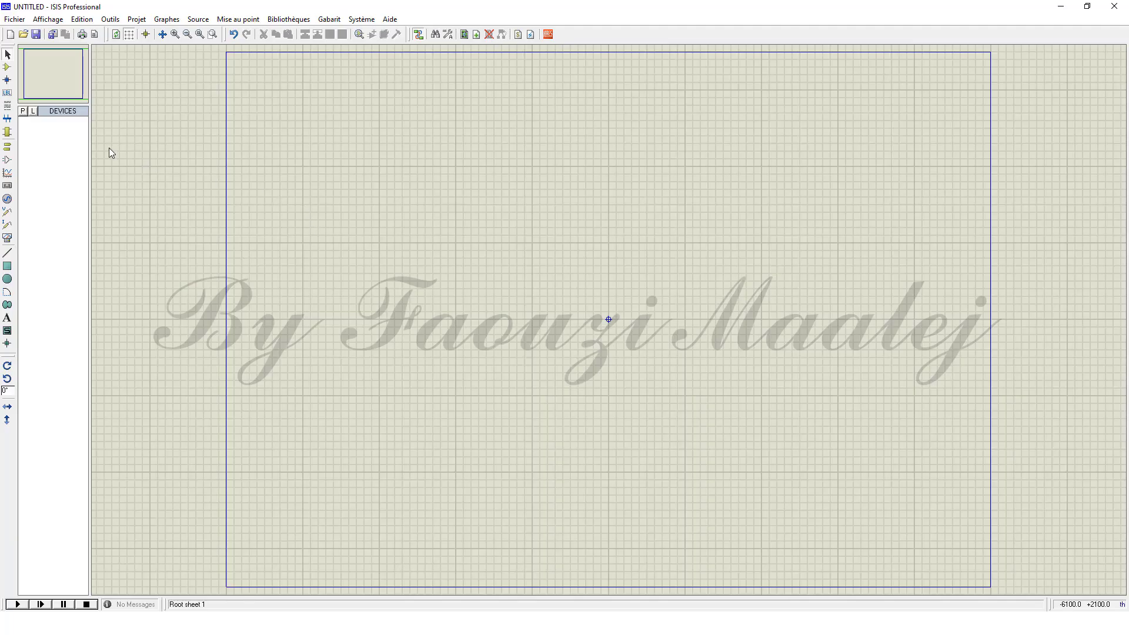
In a blank ISIS schematic, search the device library for "res" and add the generic resistor RES to the device list
{"action": "left_click", "coordinate": [7, 68]}
{"action": "left_click", "coordinate": [24, 111]}
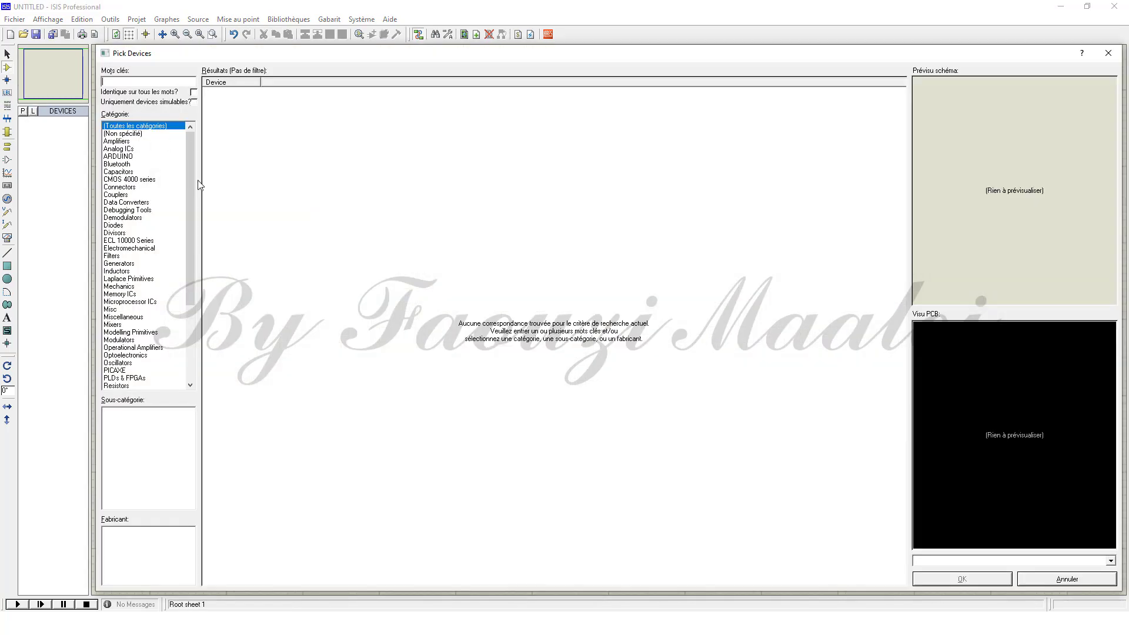
{"action": "type", "text": "res"}
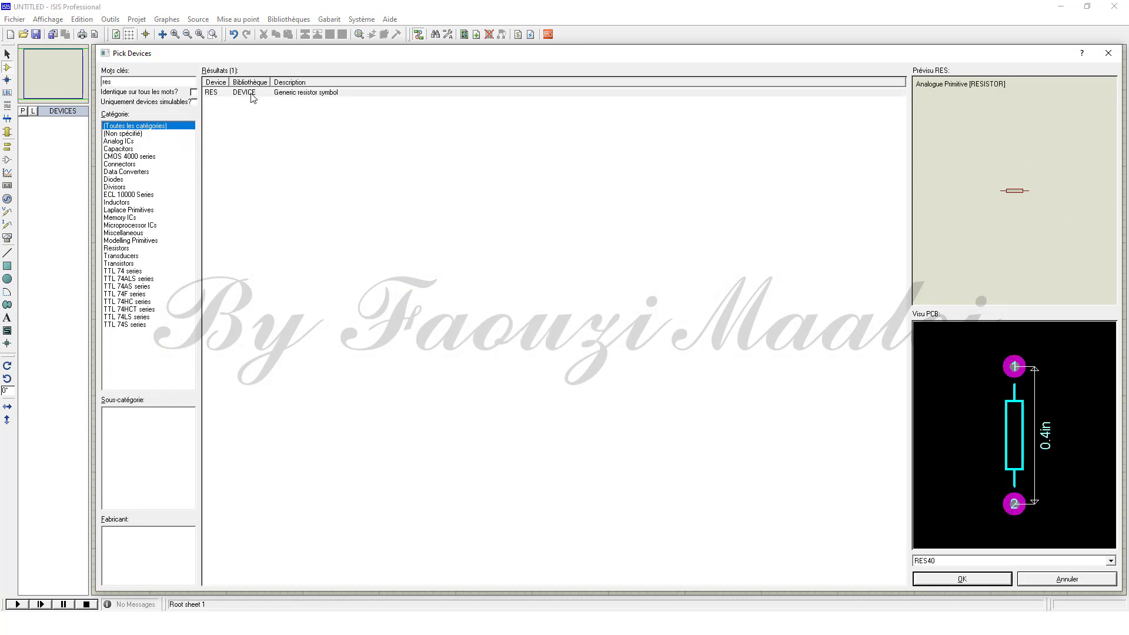
{"action": "double_click", "coordinate": [253, 94]}
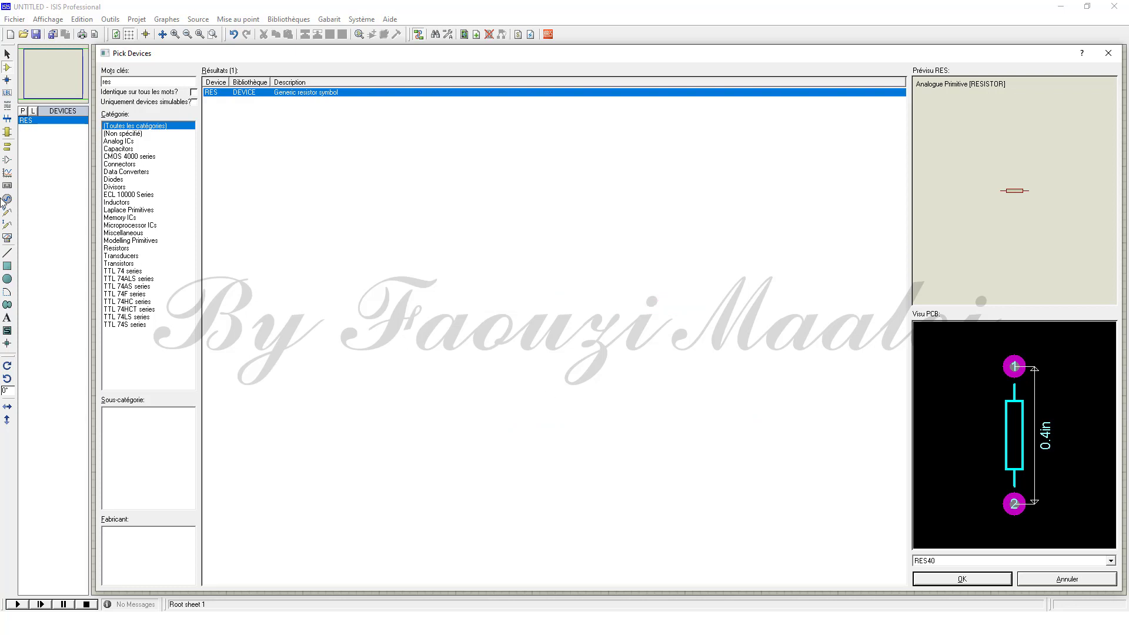
Search the device library for "led green" and add the animated LED-GREEN model to the device list
{"action": "double_click", "coordinate": [116, 83]}
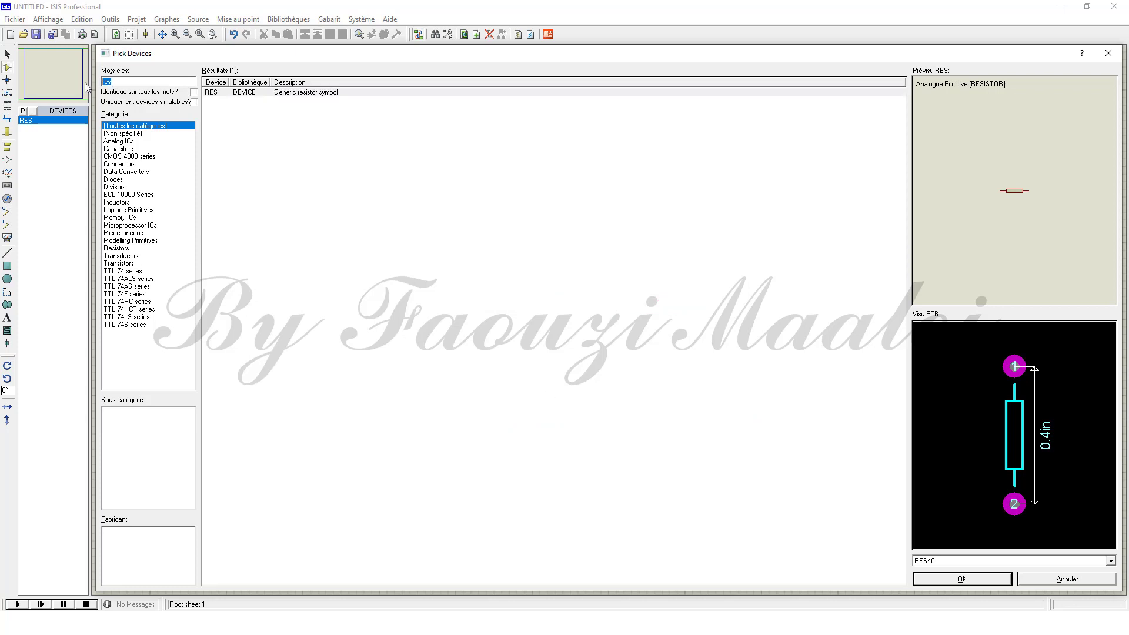
{"action": "key", "text": "BackSpace"}
{"action": "type", "text": "led"}
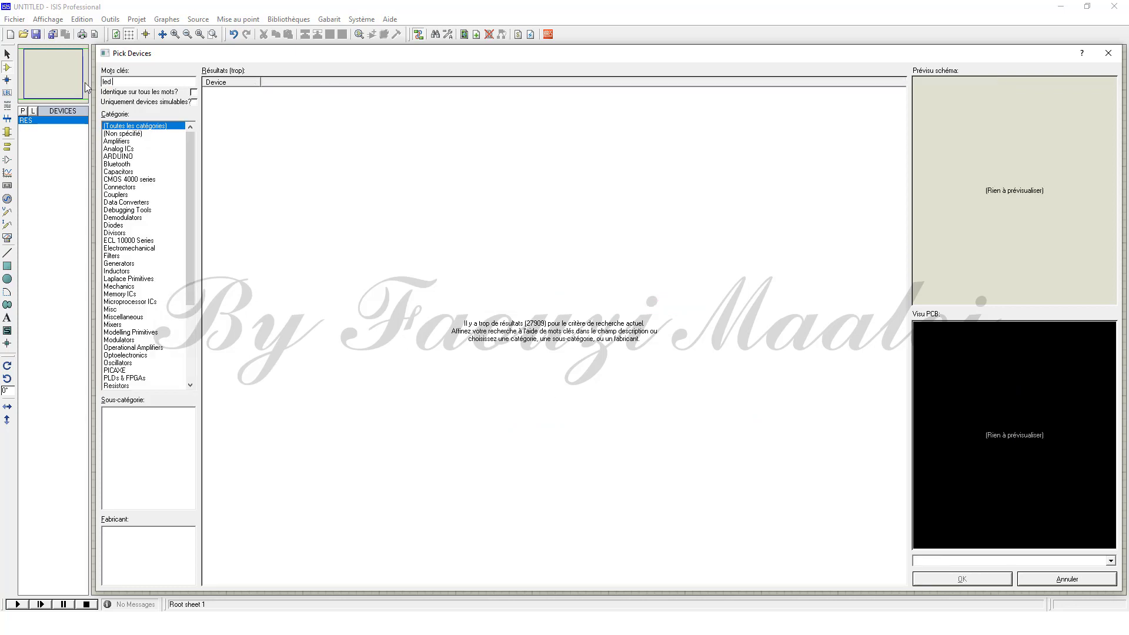
{"action": "type", "text": " green"}
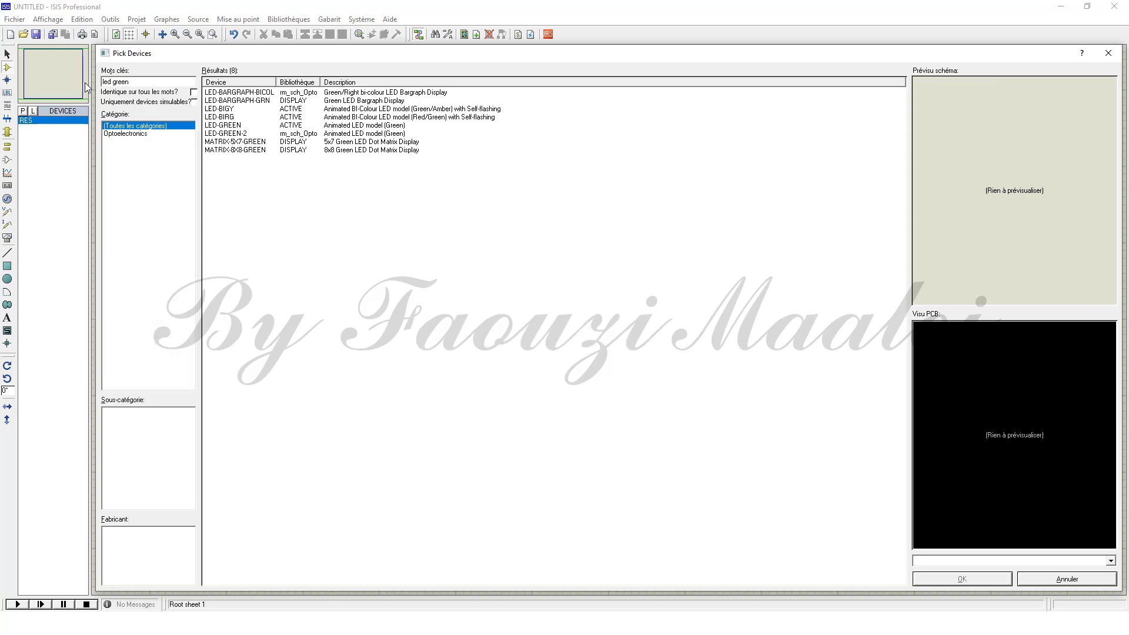
{"action": "double_click", "coordinate": [213, 126]}
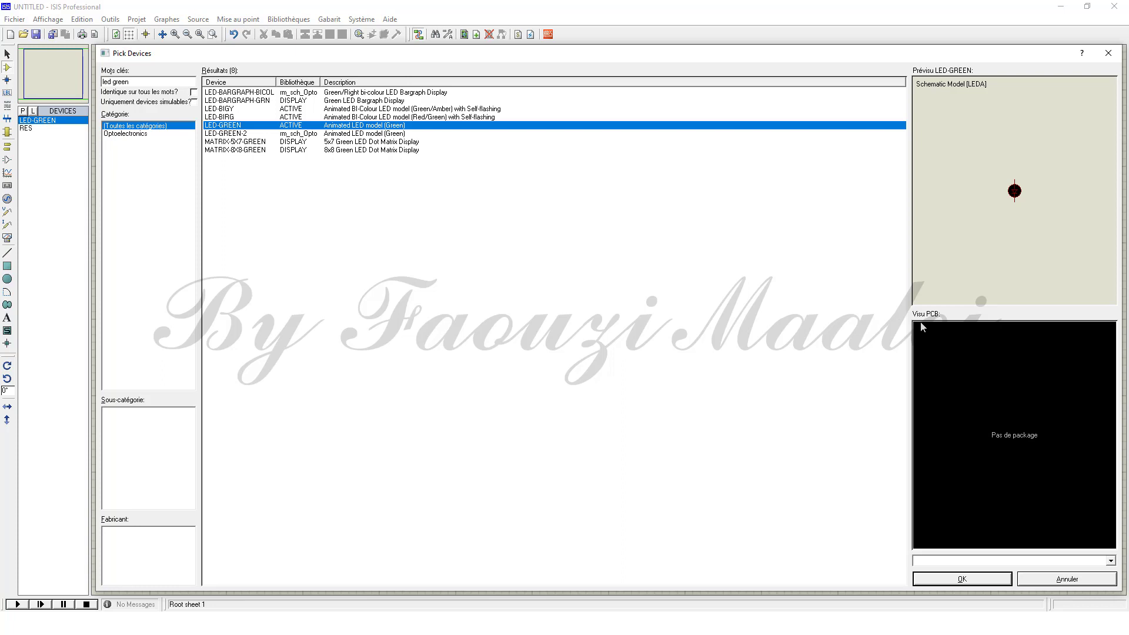
Search the device library for "battery", add the single-cell battery CELL to the device list, and close the device picker
{"action": "left_click", "coordinate": [130, 82]}
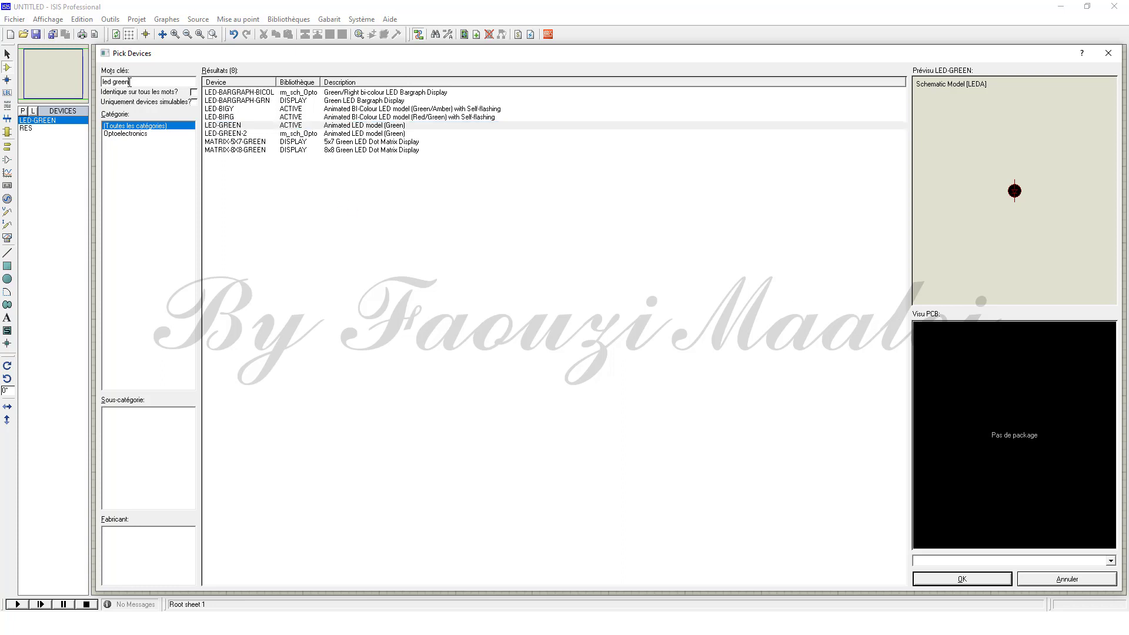
{"action": "left_click_drag", "start_coordinate": [130, 82], "coordinate": [65, 83]}
{"action": "type", "text": "ba"}
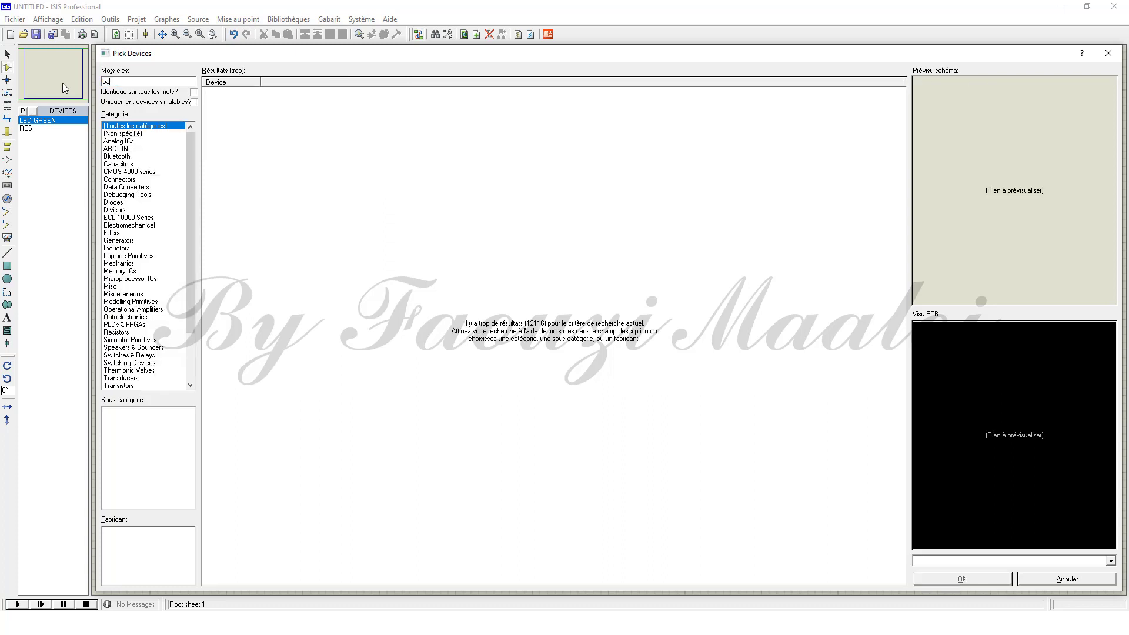
{"action": "type", "text": "ttery"}
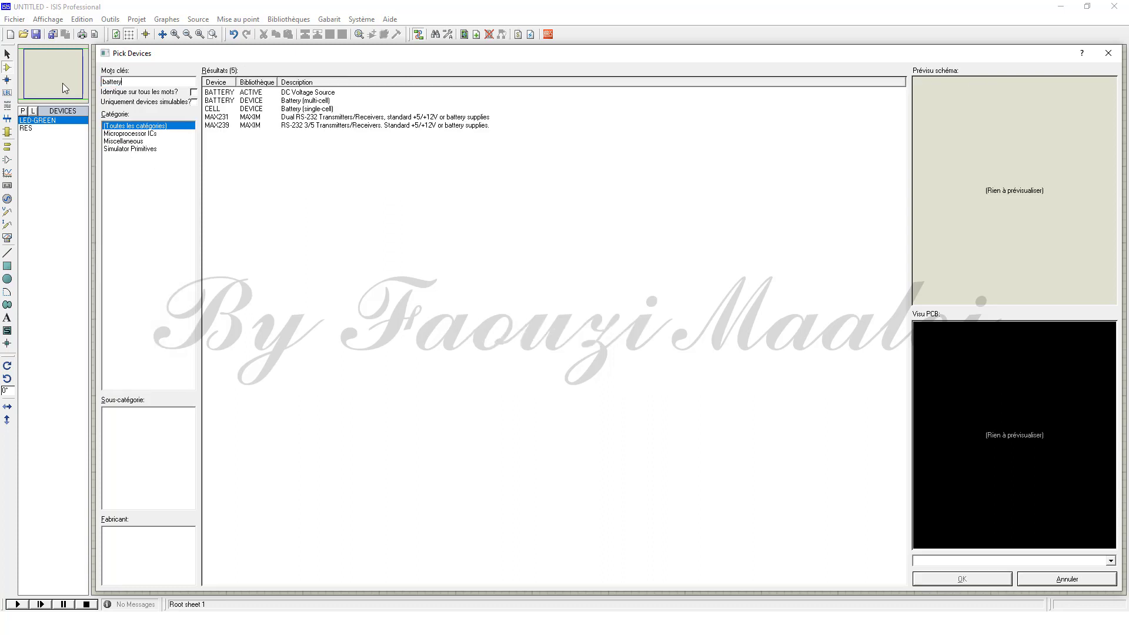
{"action": "double_click", "coordinate": [210, 110]}
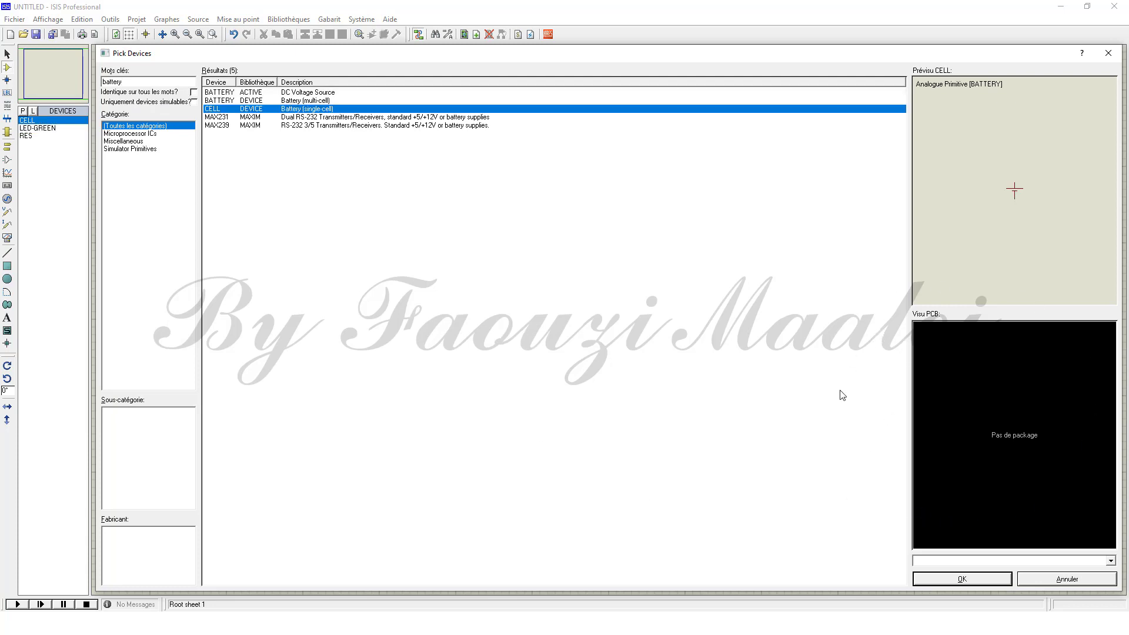
{"action": "left_click", "coordinate": [1121, 58]}
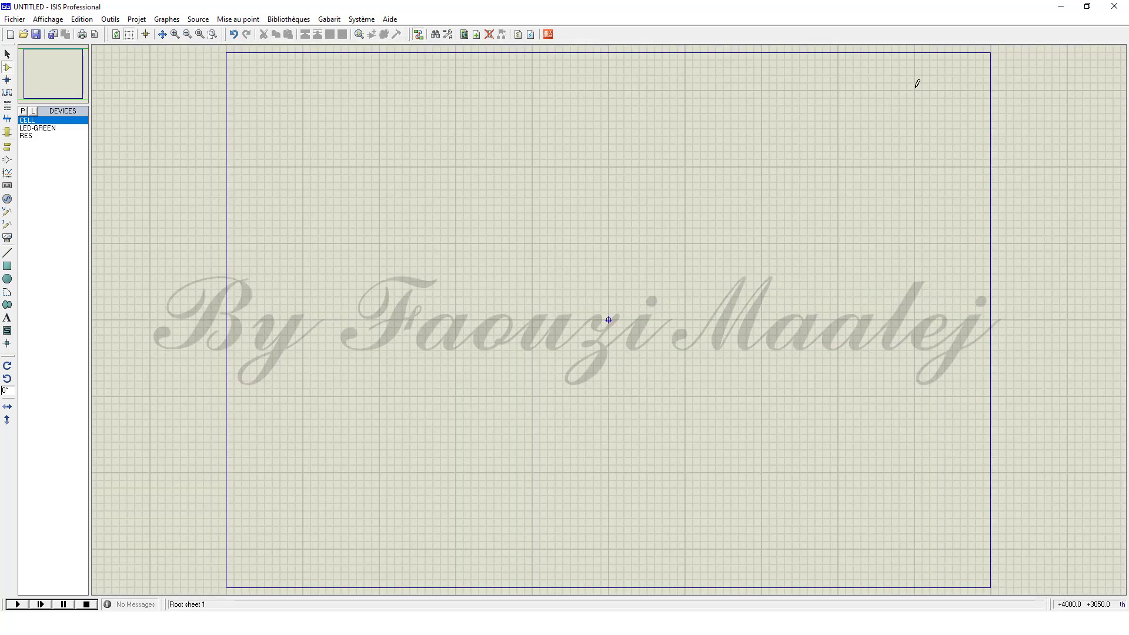
Place a RES resistor horizontally in the upper right part of the schematic sheet, trying both rotation directions before placing it
{"action": "left_click", "coordinate": [25, 136]}
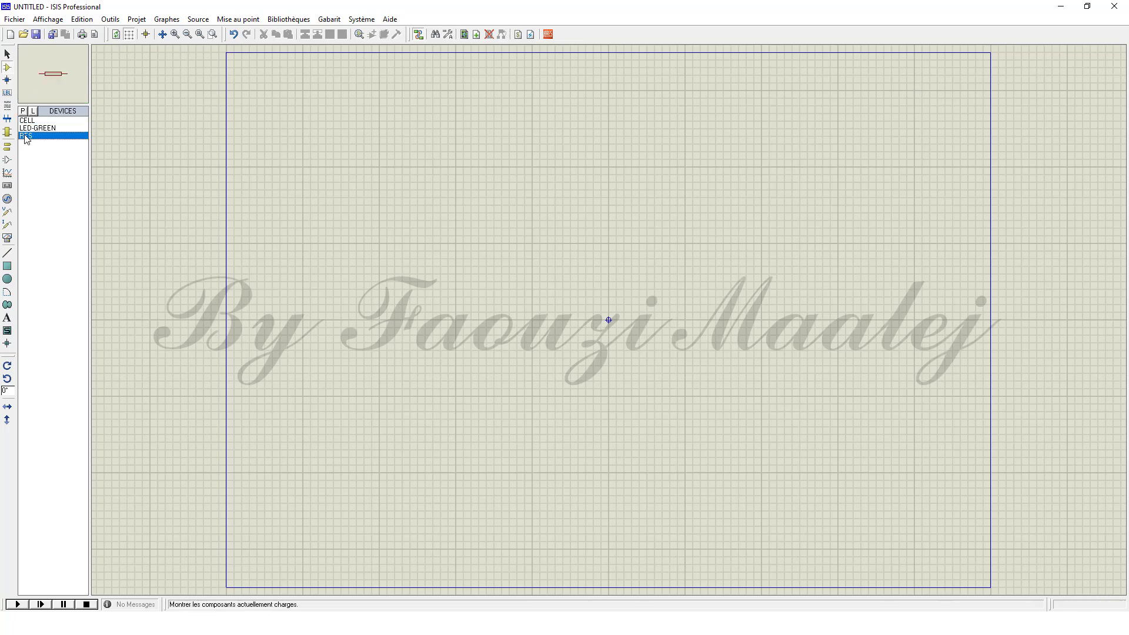
{"action": "left_click", "coordinate": [790, 237]}
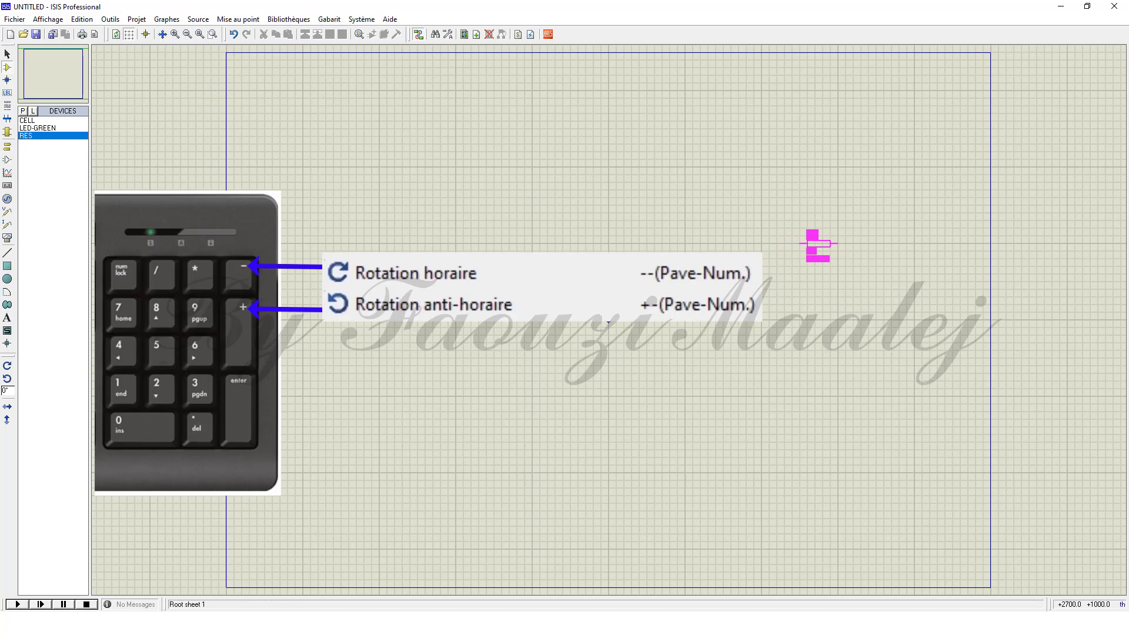
{"action": "key", "text": "KP_Add"}
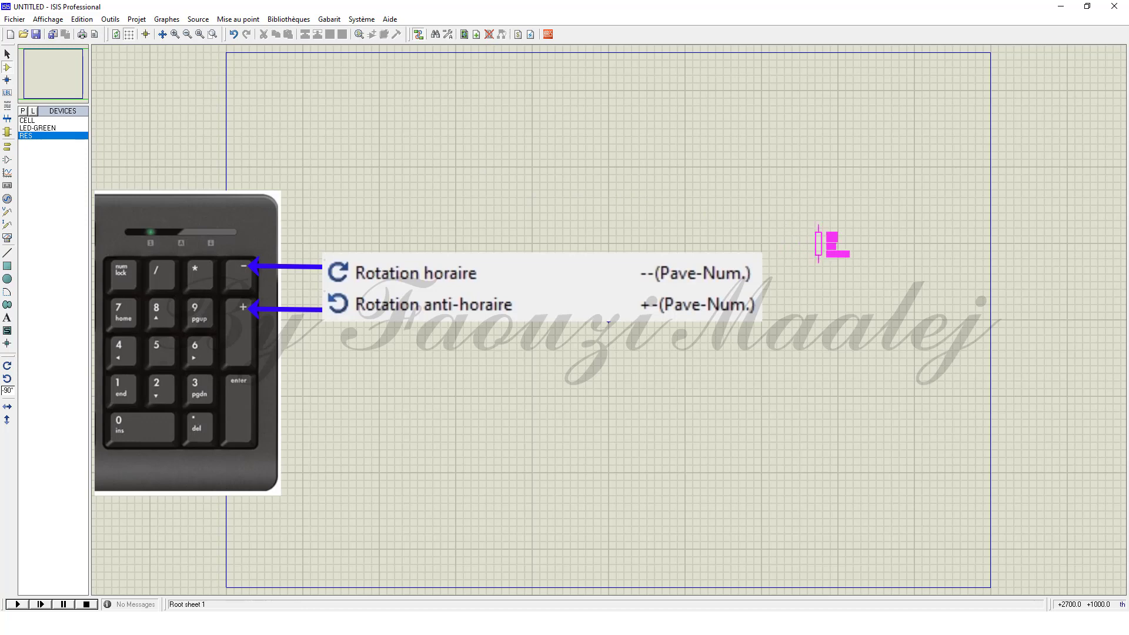
{"action": "key", "text": "KP_Subtract"}
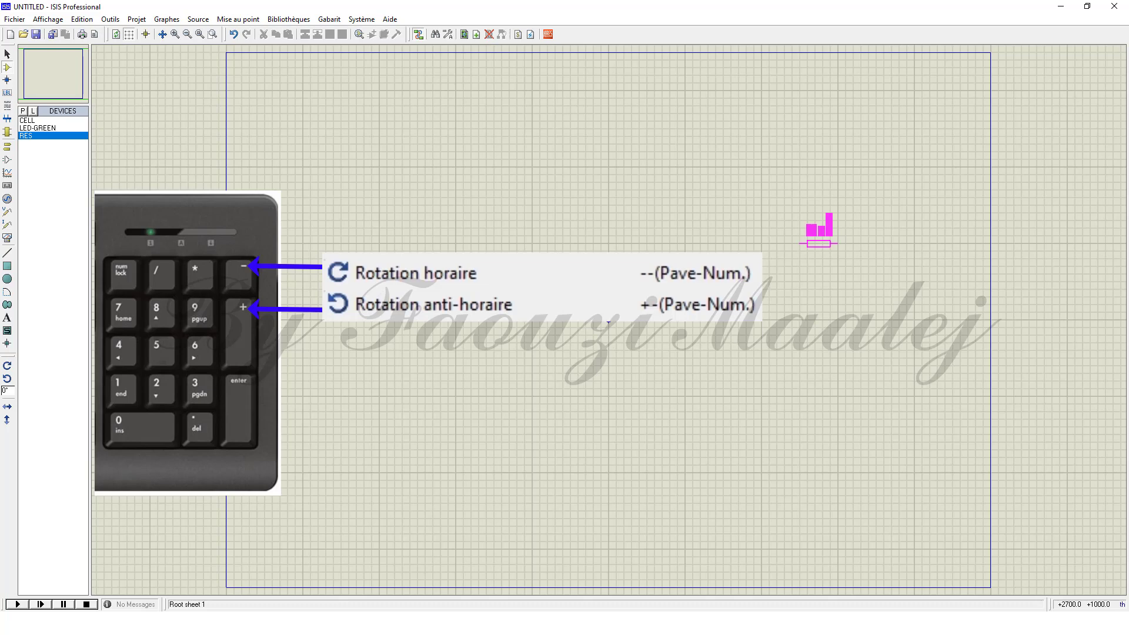
{"action": "left_click", "coordinate": [818, 243]}
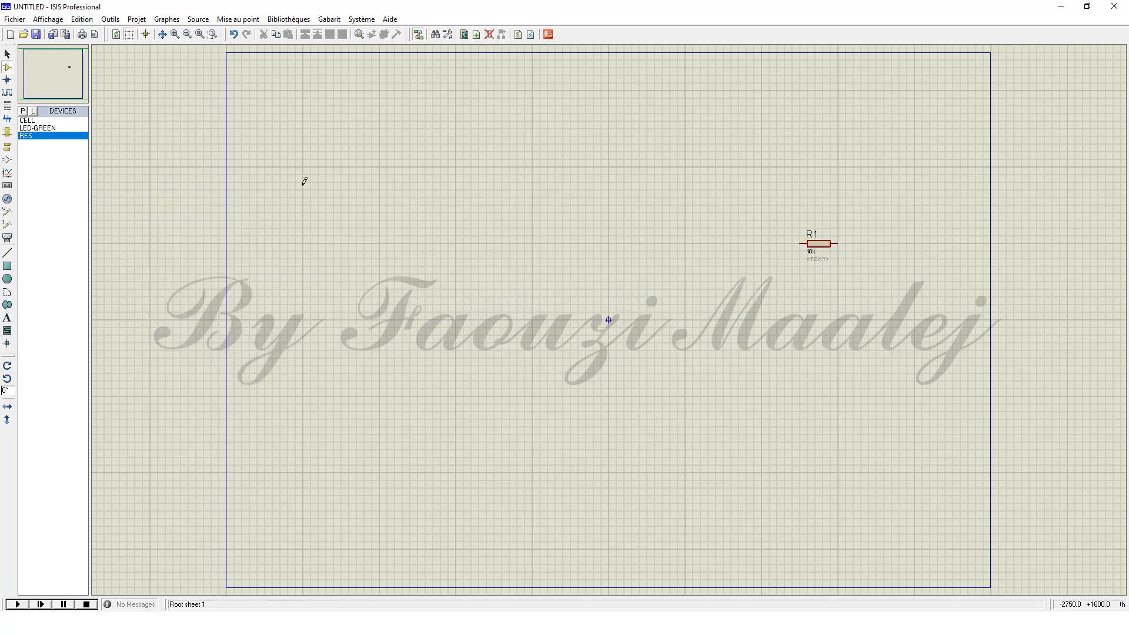
Place an LED-GREEN to the lower right of the resistor and a CELL battery to its lower left
{"action": "left_click", "coordinate": [42, 128]}
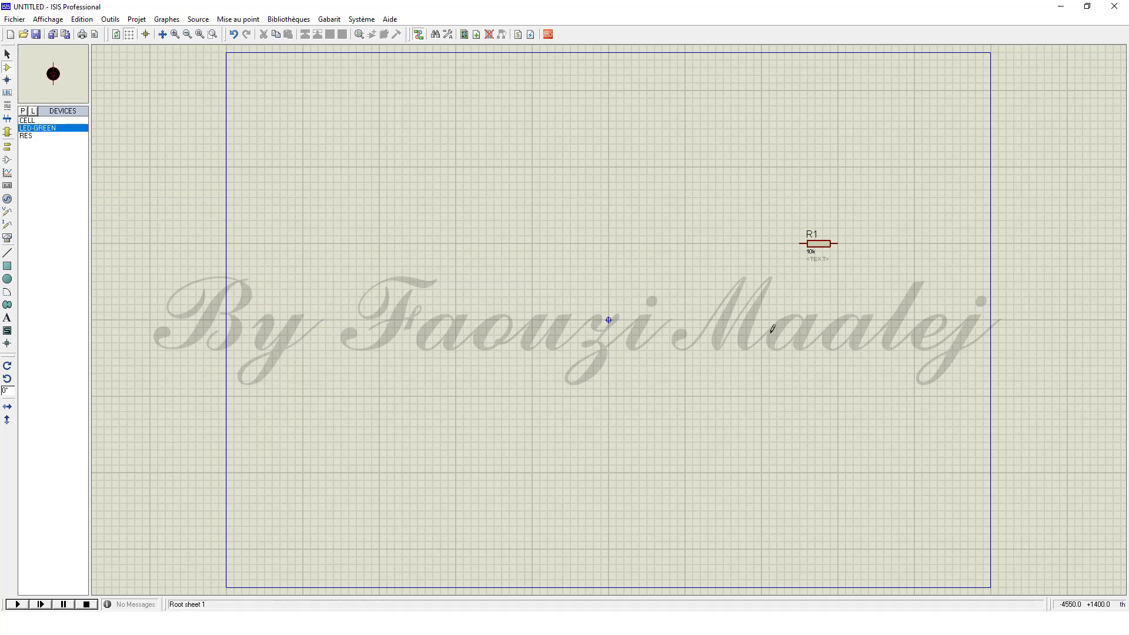
{"action": "left_click", "coordinate": [914, 320]}
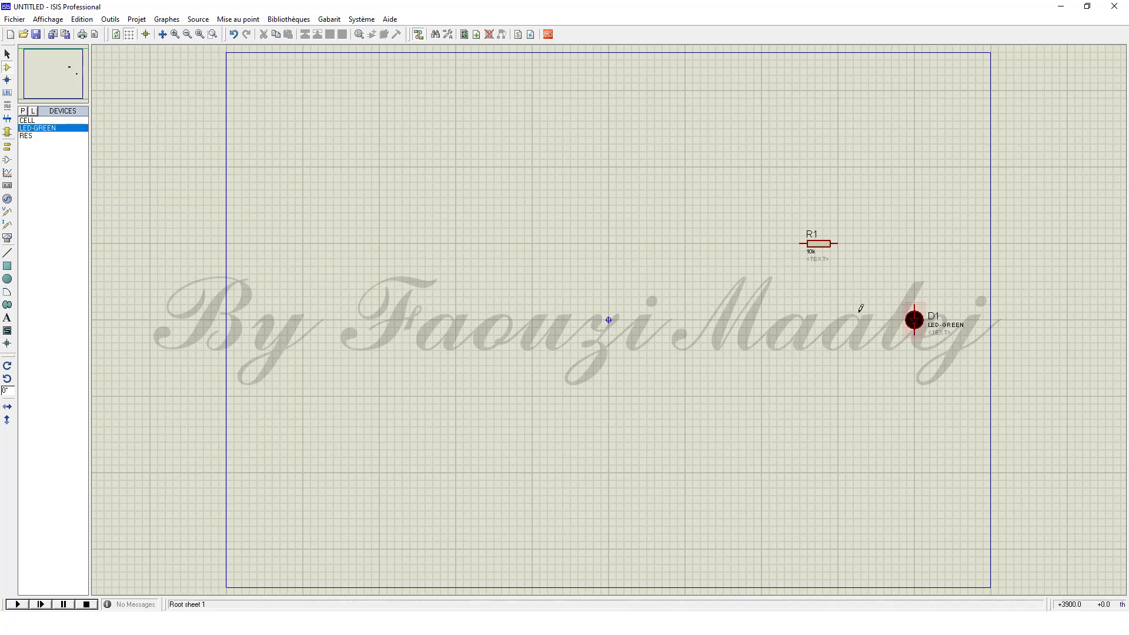
{"action": "left_click", "coordinate": [26, 121]}
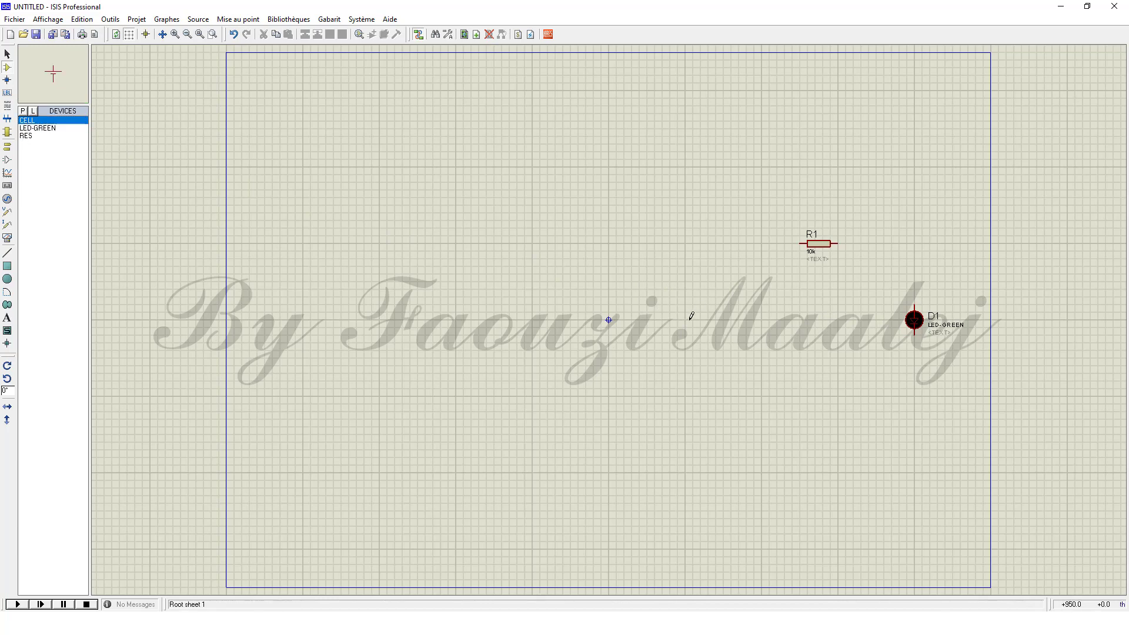
{"action": "left_click", "coordinate": [693, 315]}
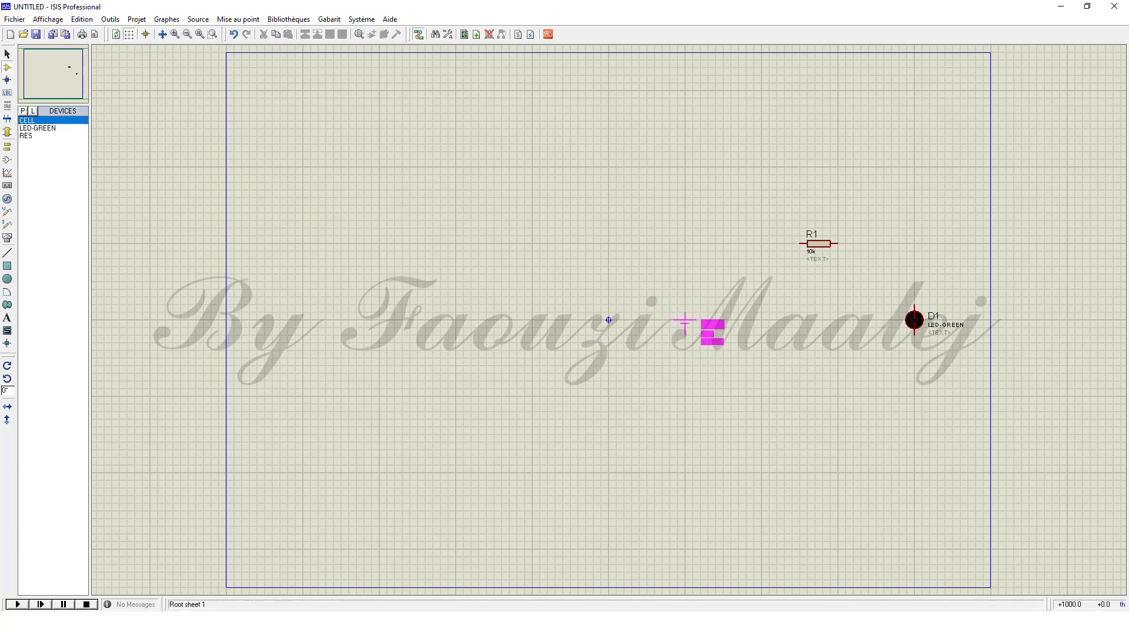
{"action": "left_click", "coordinate": [685, 320]}
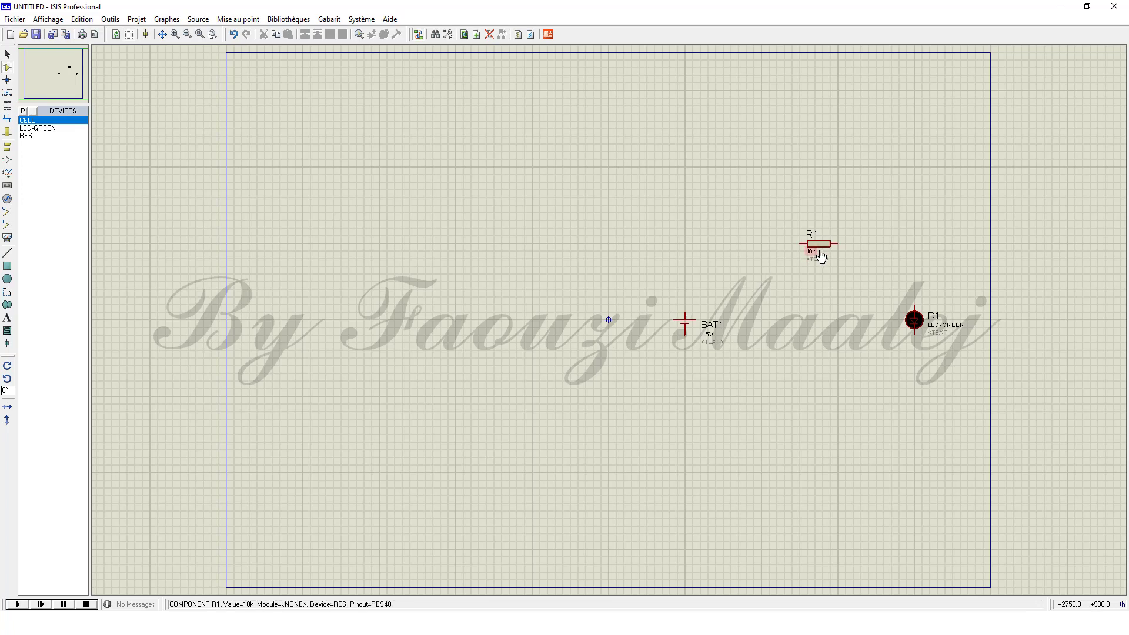
Set the resistance of resistor R1 to 220R in its component properties
{"action": "right_click", "coordinate": [820, 243]}
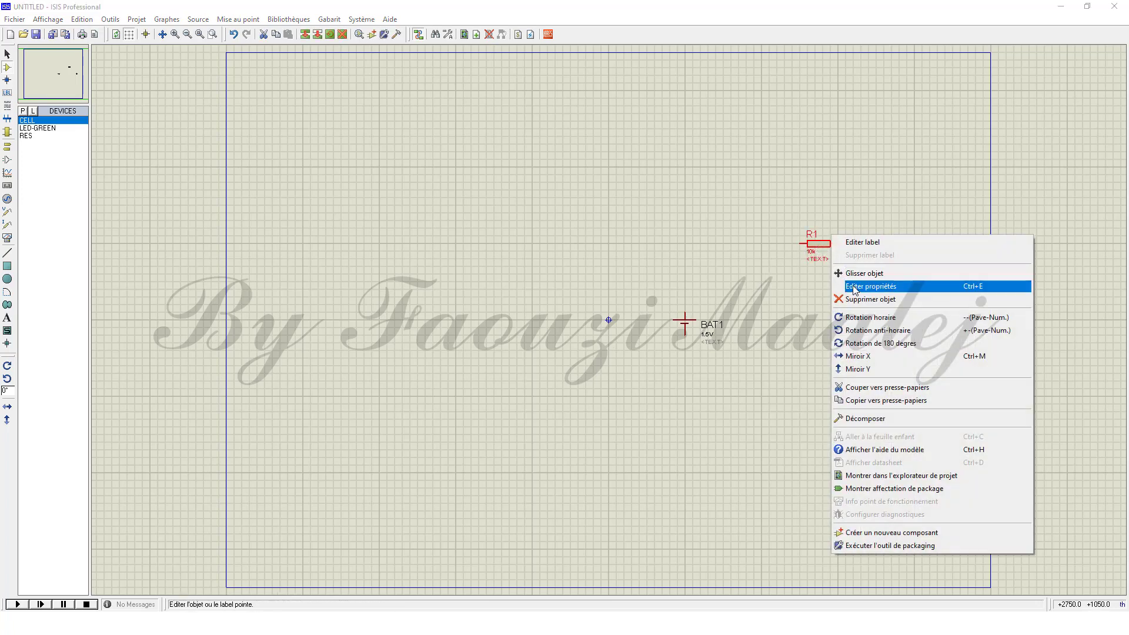
{"action": "left_click", "coordinate": [855, 288]}
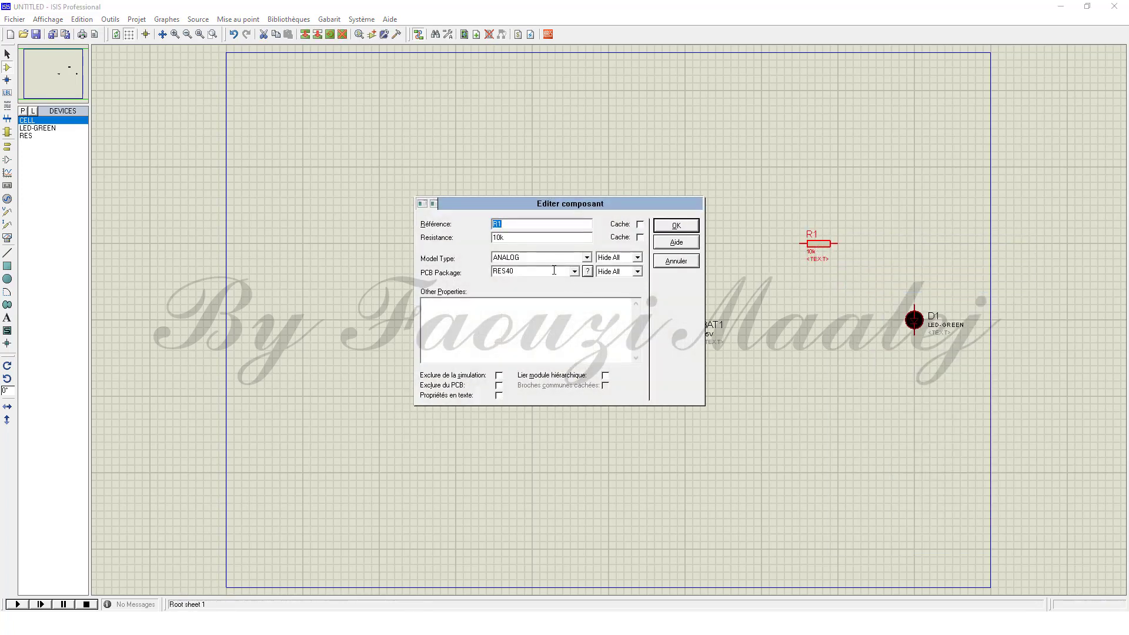
{"action": "left_click", "coordinate": [511, 237]}
{"action": "double_click", "coordinate": [510, 238]}
{"action": "type", "text": "220R"}
{"action": "left_click", "coordinate": [687, 229]}
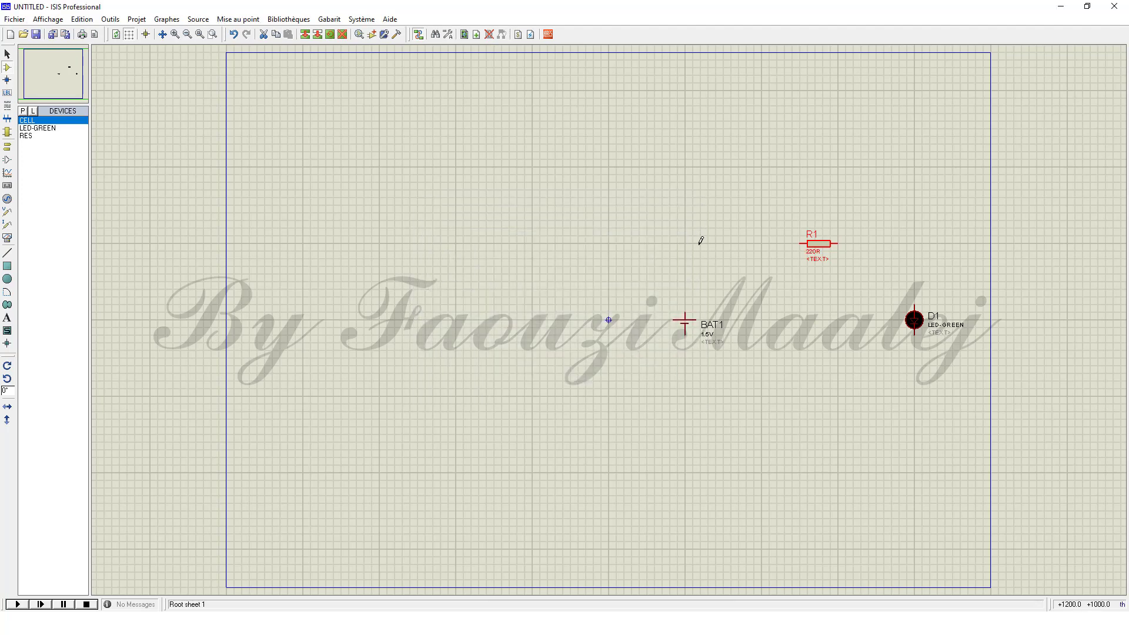
Clear the voltage value of battery BAT1 in its component properties
{"action": "right_click", "coordinate": [686, 325]}
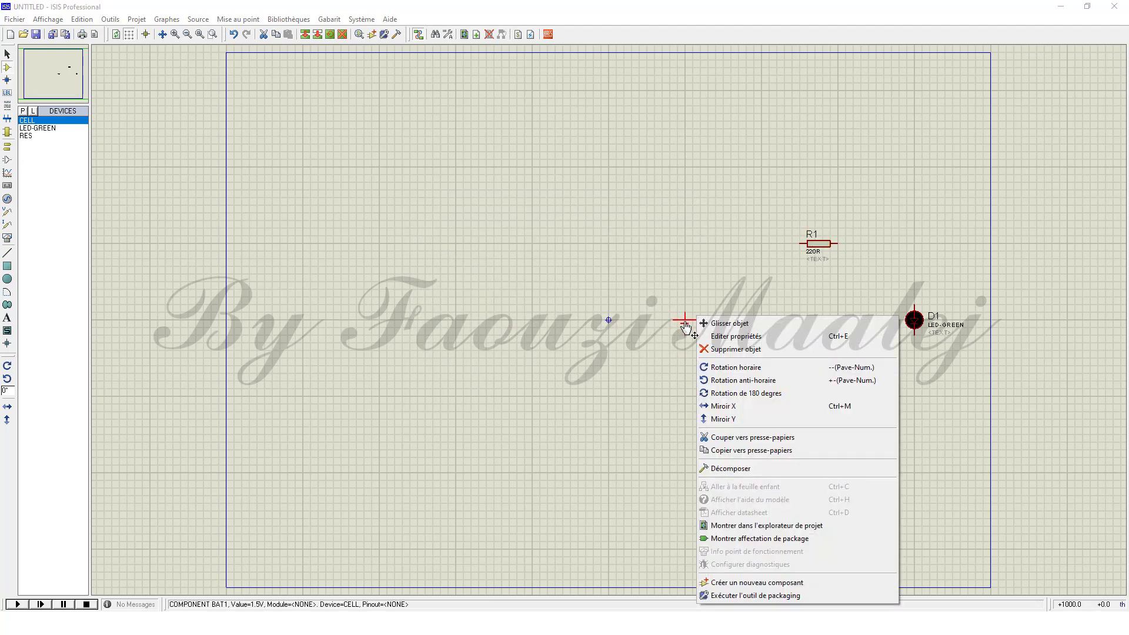
{"action": "left_click", "coordinate": [724, 336]}
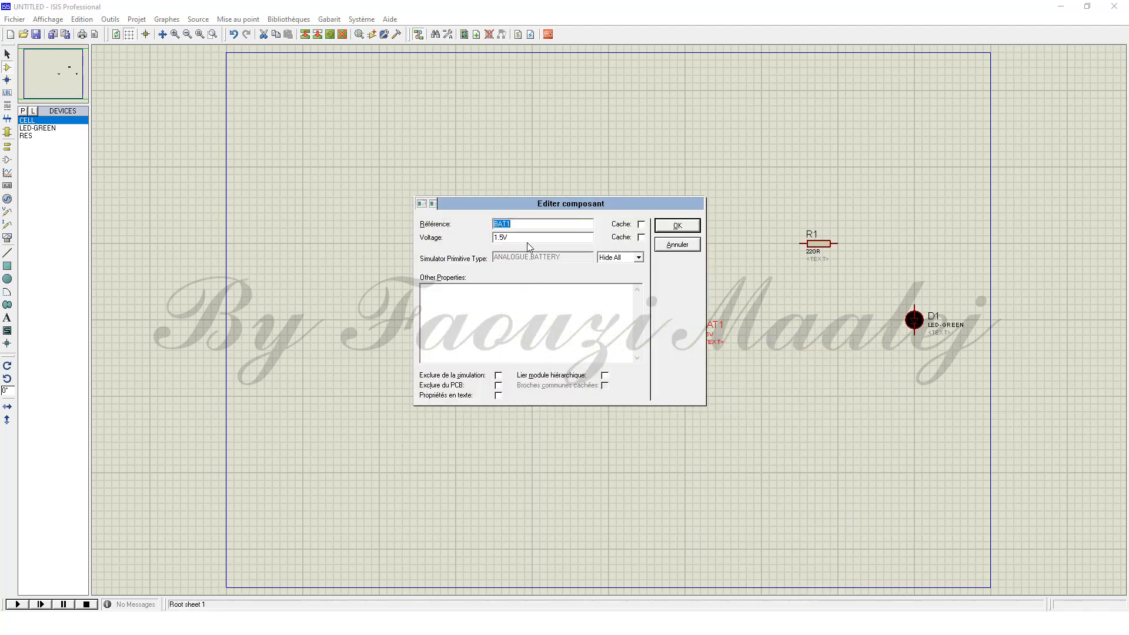
{"action": "key", "text": "Tab"}
{"action": "key", "text": "BackSpace"}
{"action": "left_click", "coordinate": [670, 228]}
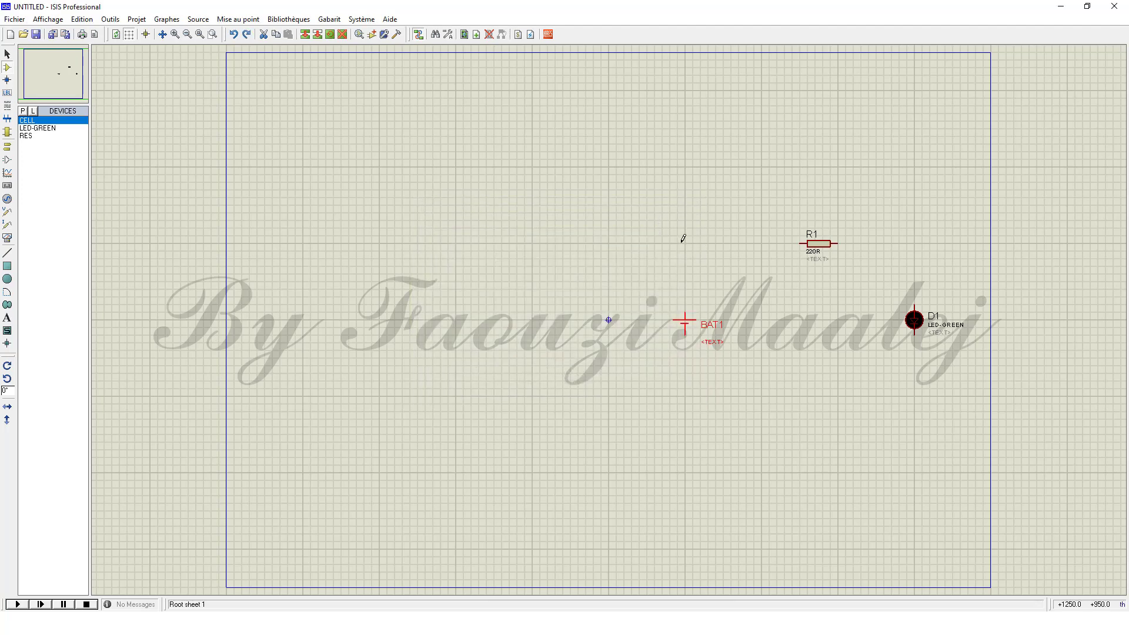
Wire a closed loop from the battery's positive terminal through R1 and the LED D1 back to the battery's negative terminal
{"action": "left_click", "coordinate": [7, 80]}
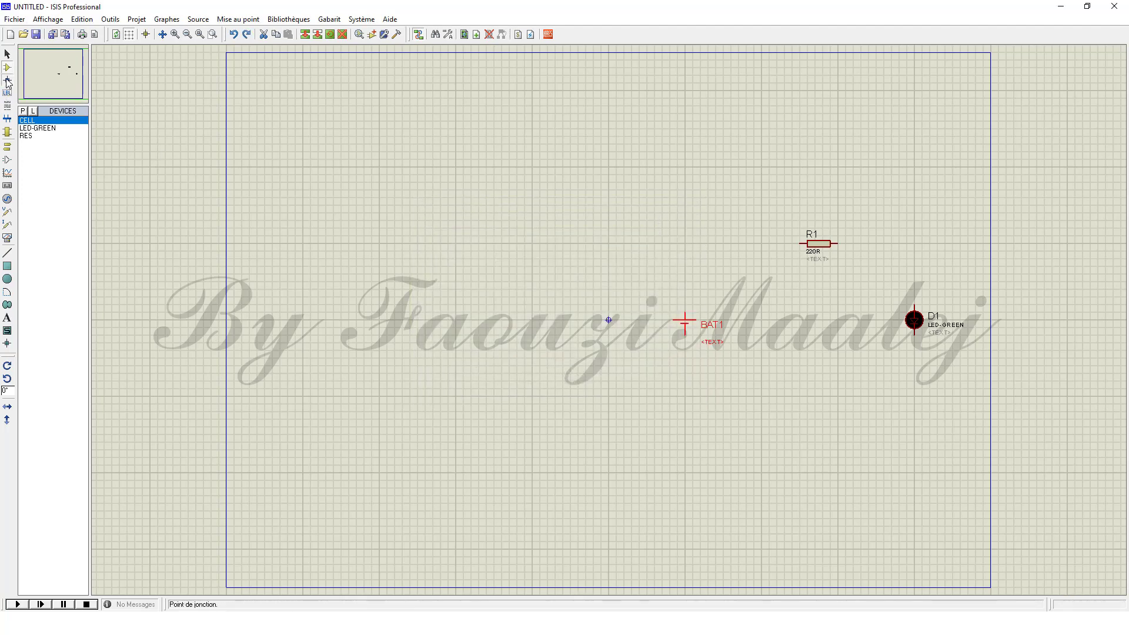
{"action": "left_click", "coordinate": [683, 310]}
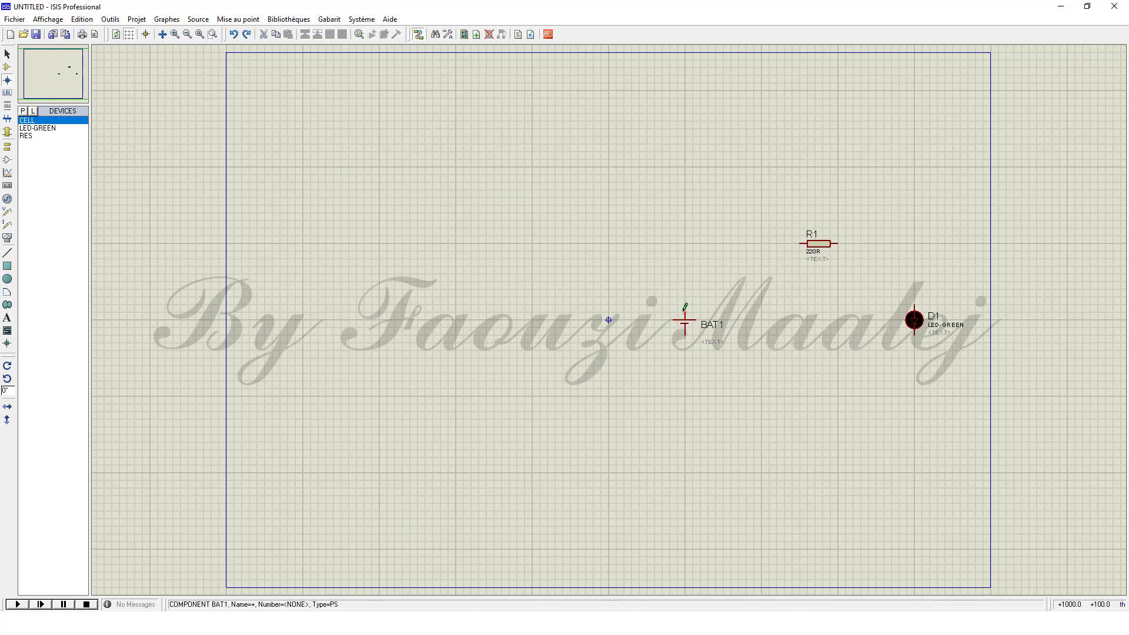
{"action": "left_click", "coordinate": [798, 242]}
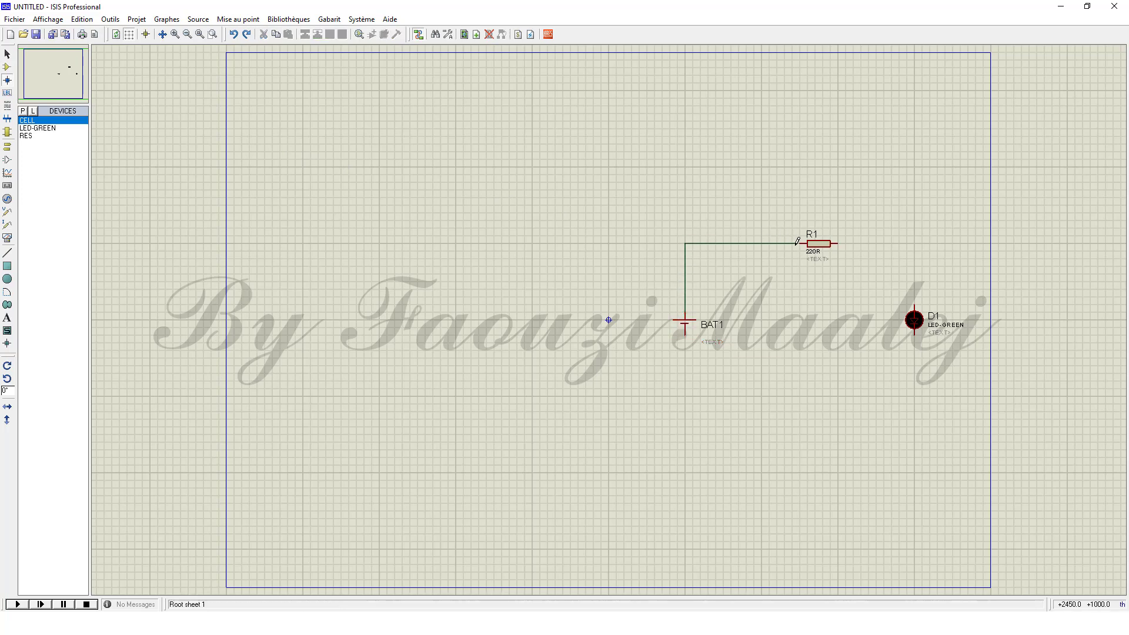
{"action": "left_click", "coordinate": [800, 242]}
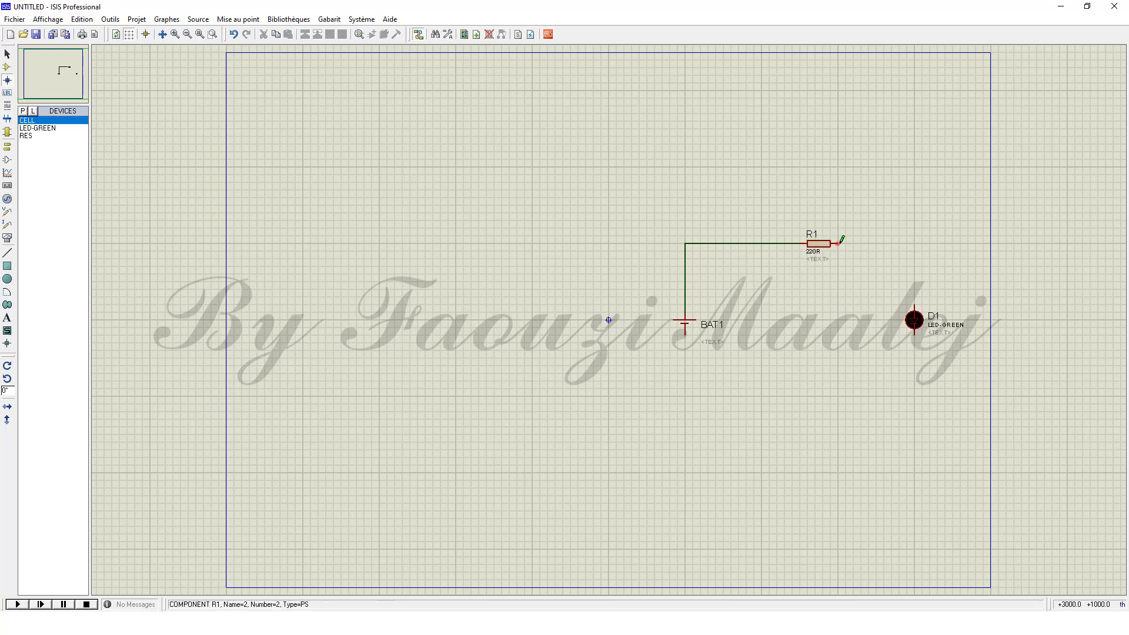
{"action": "left_click", "coordinate": [838, 243]}
{"action": "left_click", "coordinate": [914, 307]}
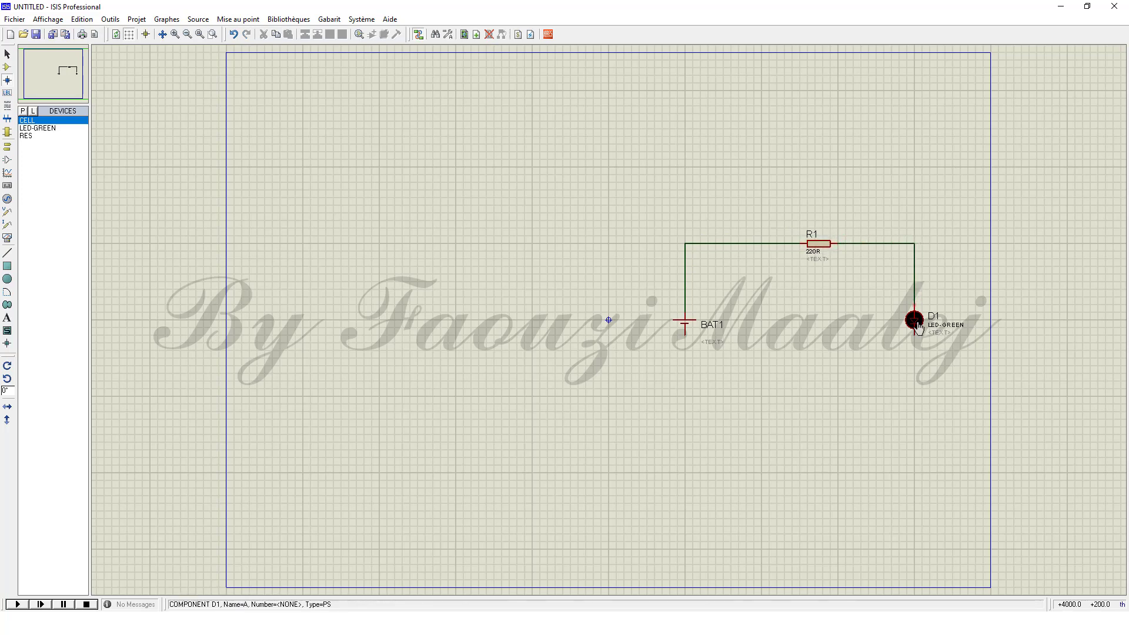
{"action": "left_click", "coordinate": [915, 333]}
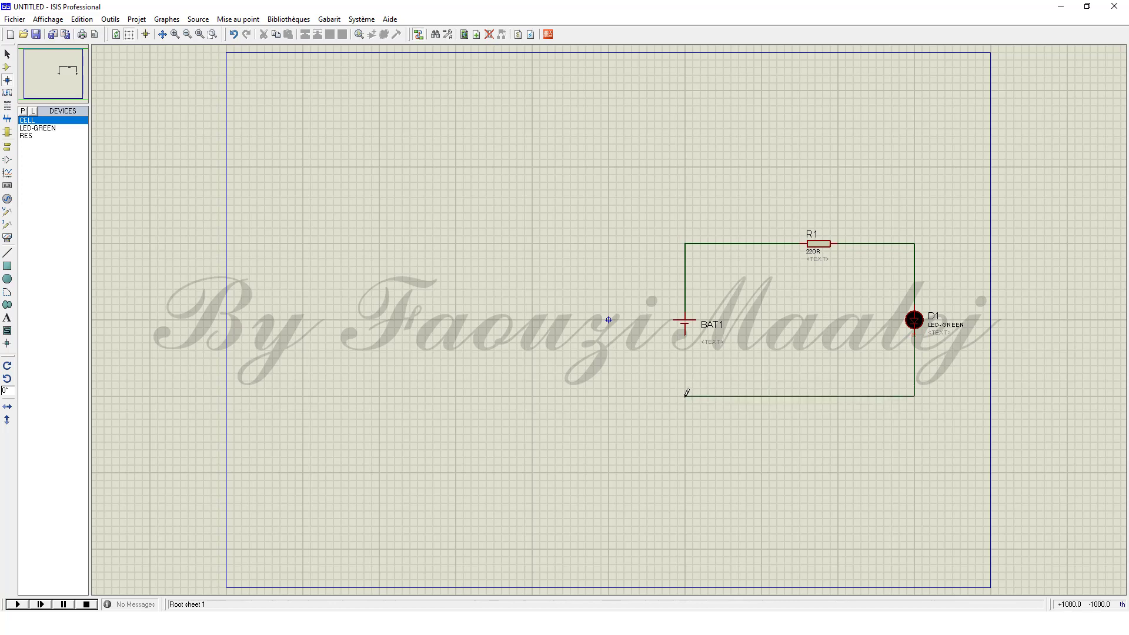
{"action": "left_click", "coordinate": [685, 333]}
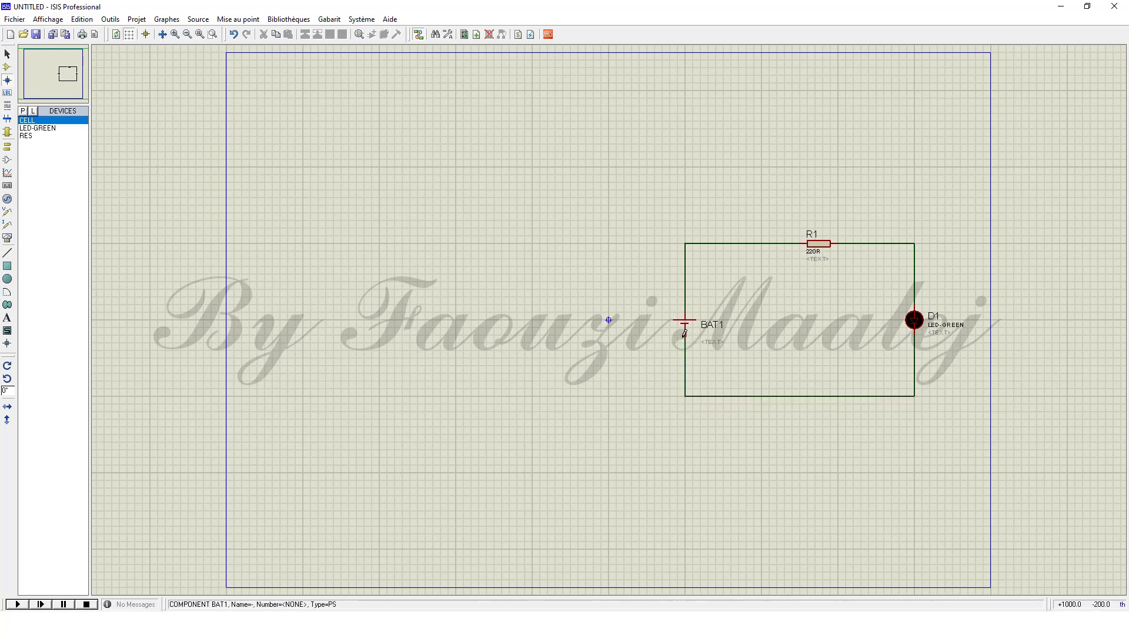
Check the assigned packages of BAT1, D1 and R1 in the physical parts list, and close the list
{"action": "left_click", "coordinate": [212, 34]}
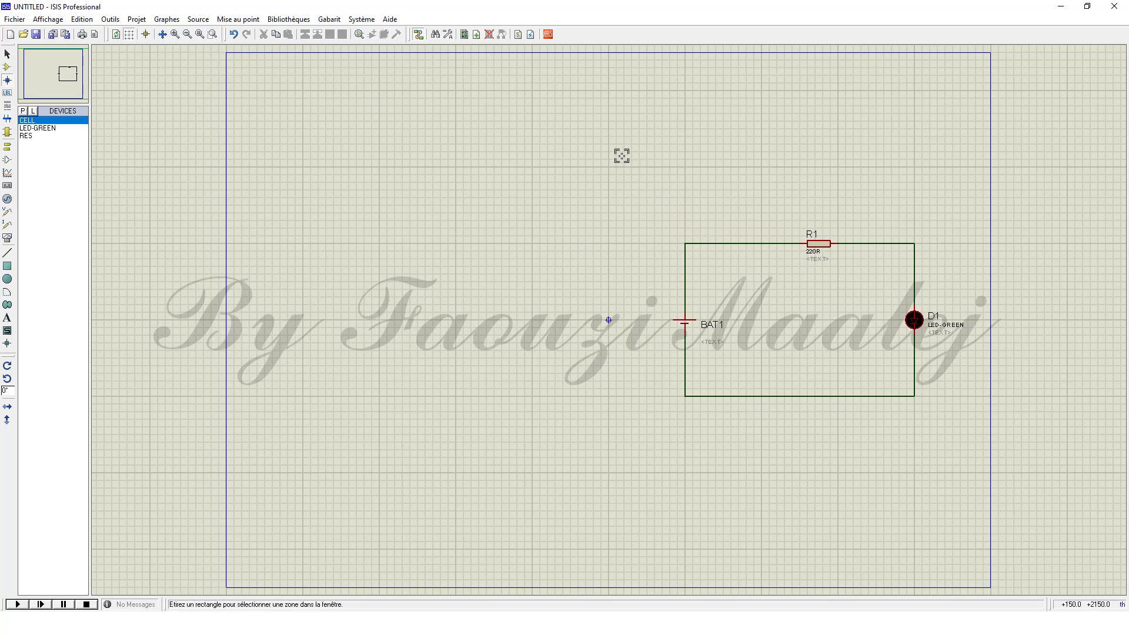
{"action": "left_click_drag", "start_coordinate": [619, 155], "coordinate": [975, 472]}
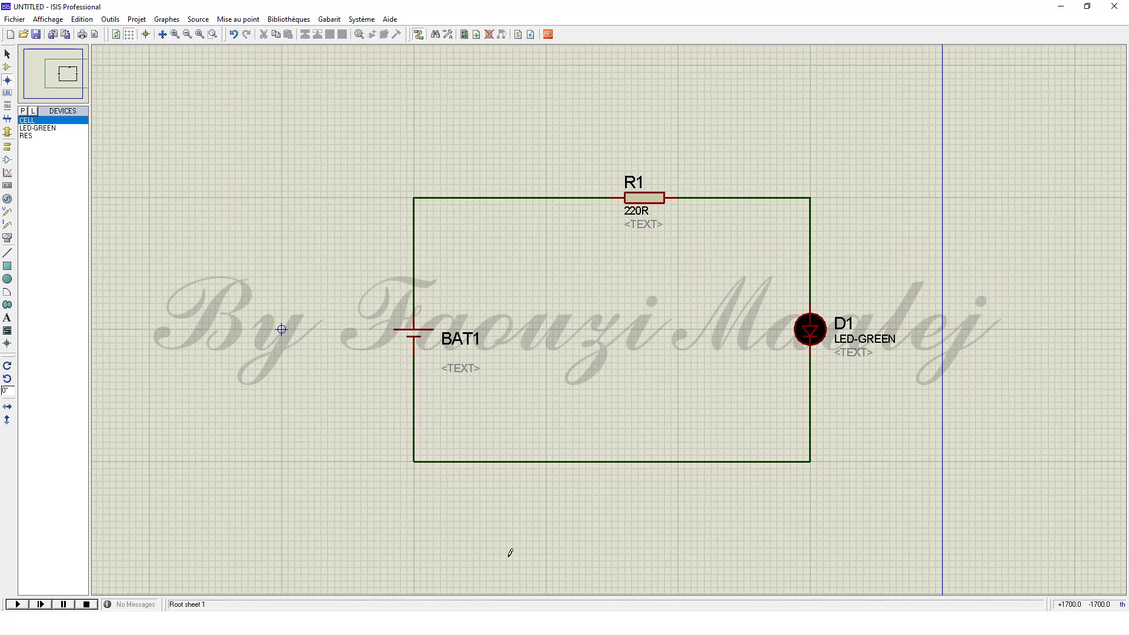
{"action": "left_click", "coordinate": [196, 605]}
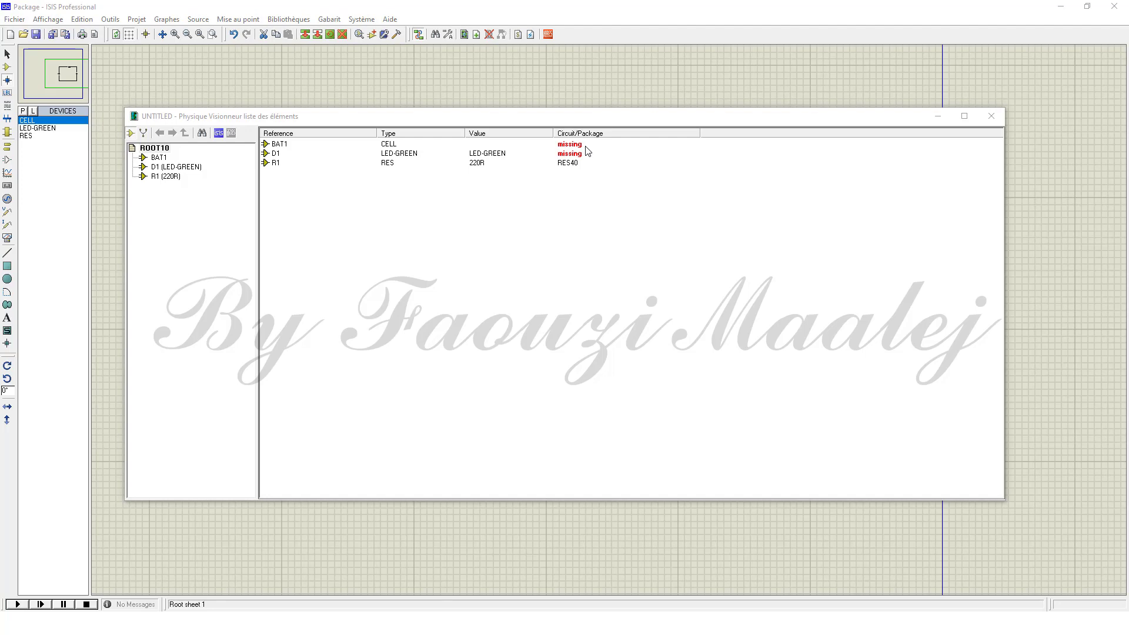
{"action": "left_click", "coordinate": [746, 150]}
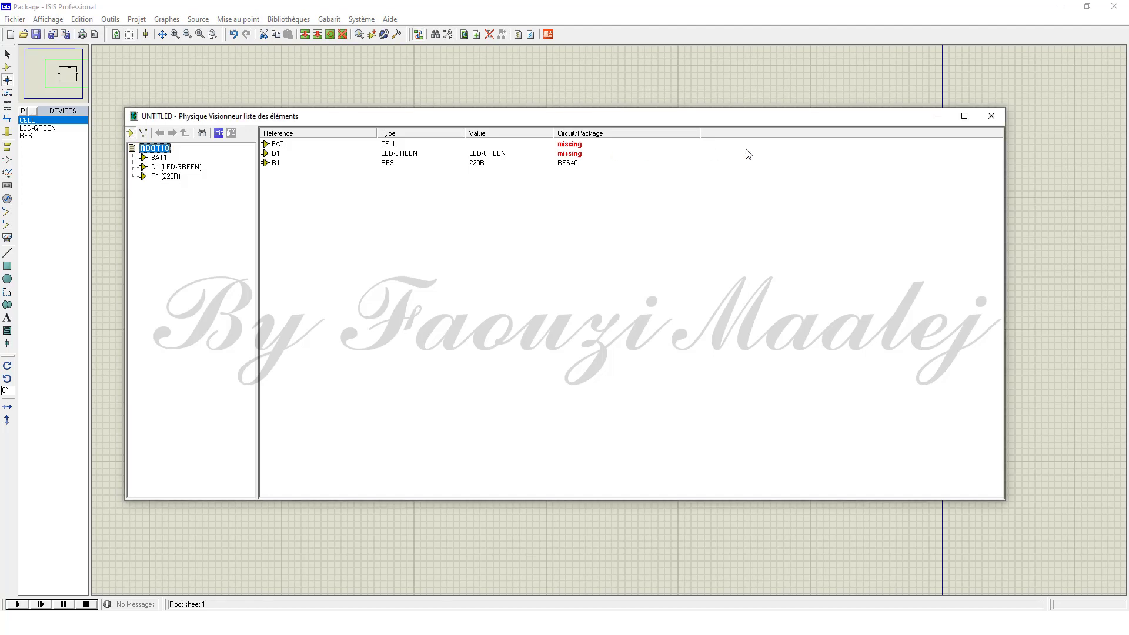
{"action": "left_click", "coordinate": [991, 115]}
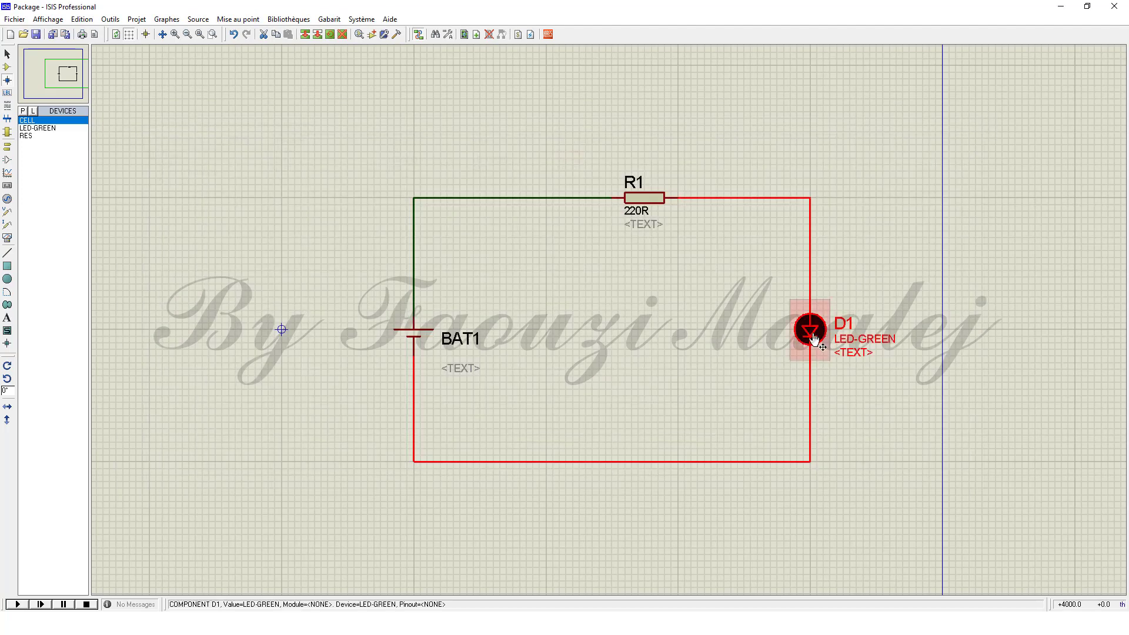
Search the package library for "LED" and assign the LED package to D1 as its PCB package
{"action": "double_click", "coordinate": [813, 340]}
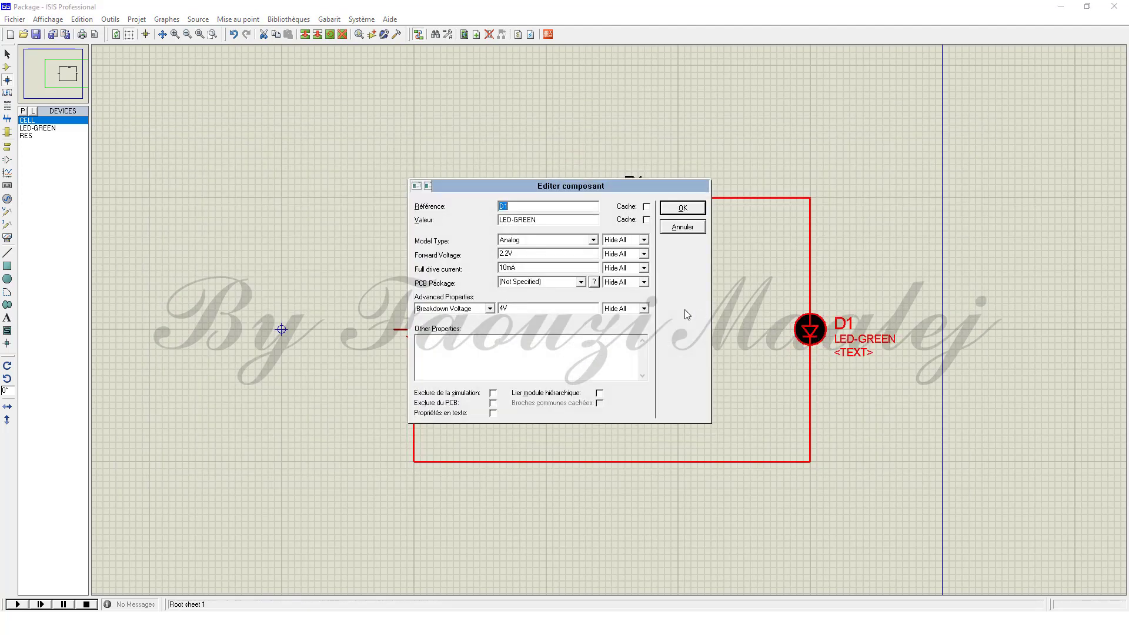
{"action": "left_click", "coordinate": [594, 283]}
{"action": "left_click", "coordinate": [594, 282]}
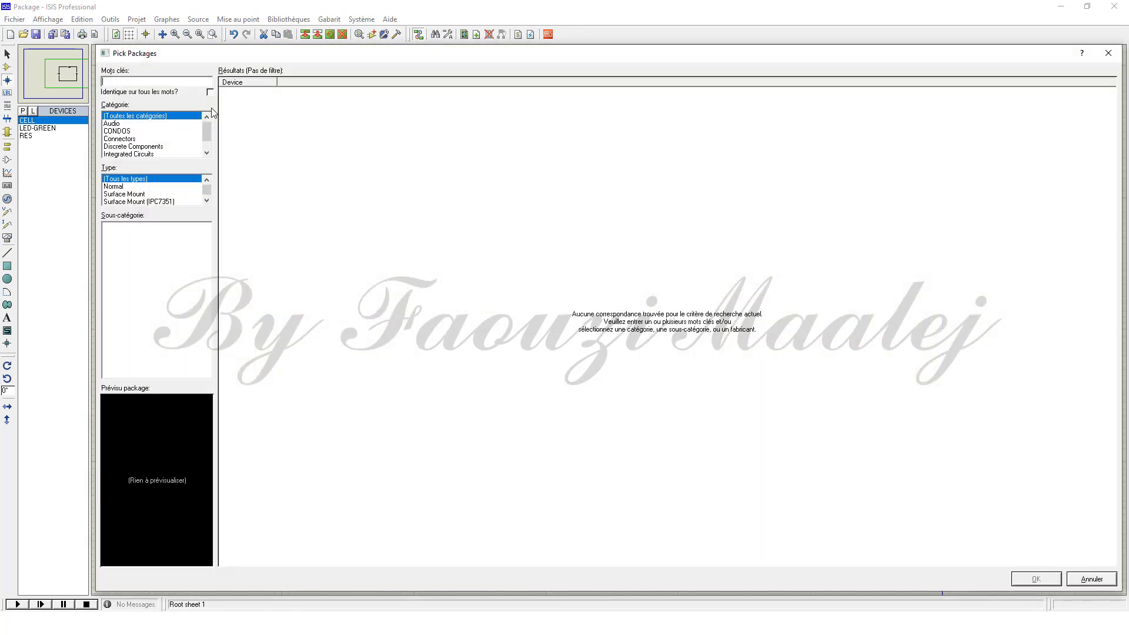
{"action": "type", "text": "LED"}
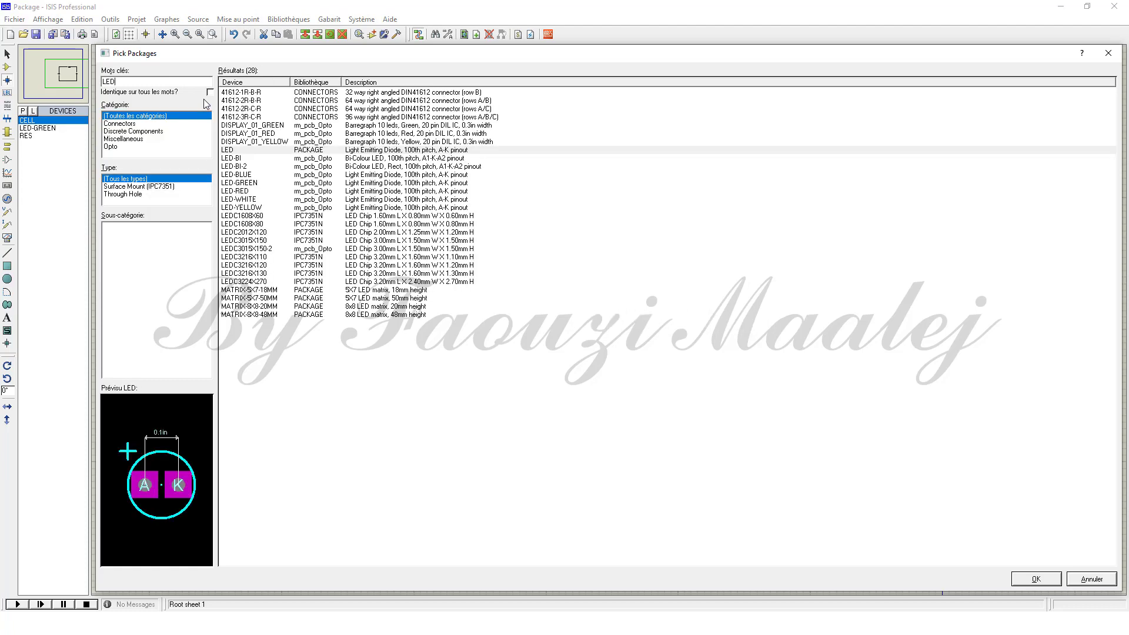
{"action": "left_click", "coordinate": [300, 151]}
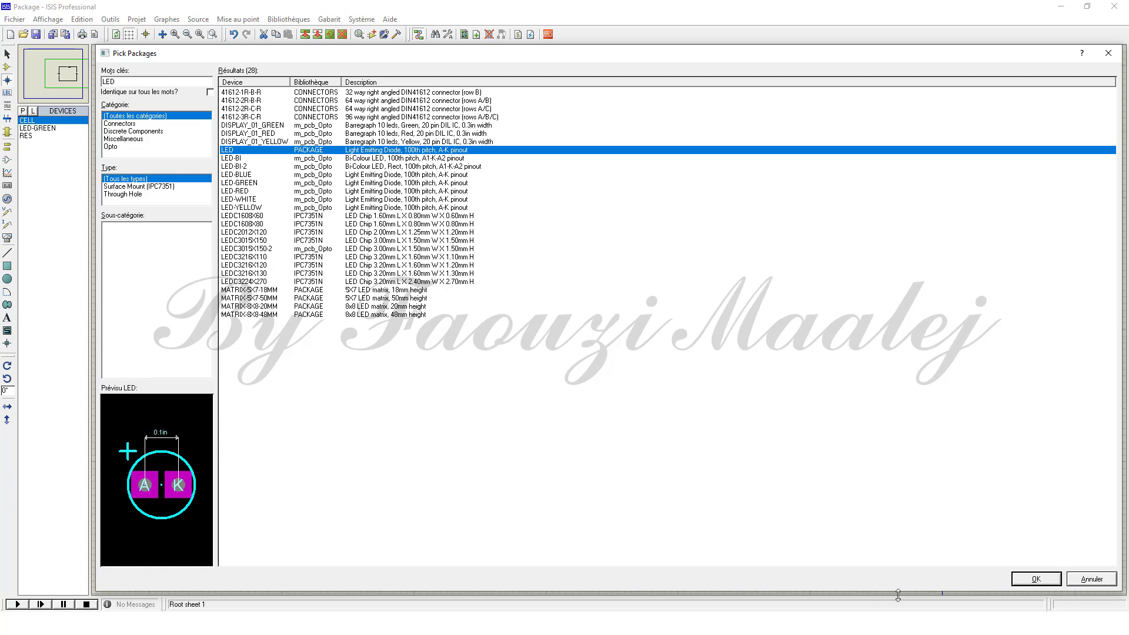
{"action": "left_click", "coordinate": [1034, 579]}
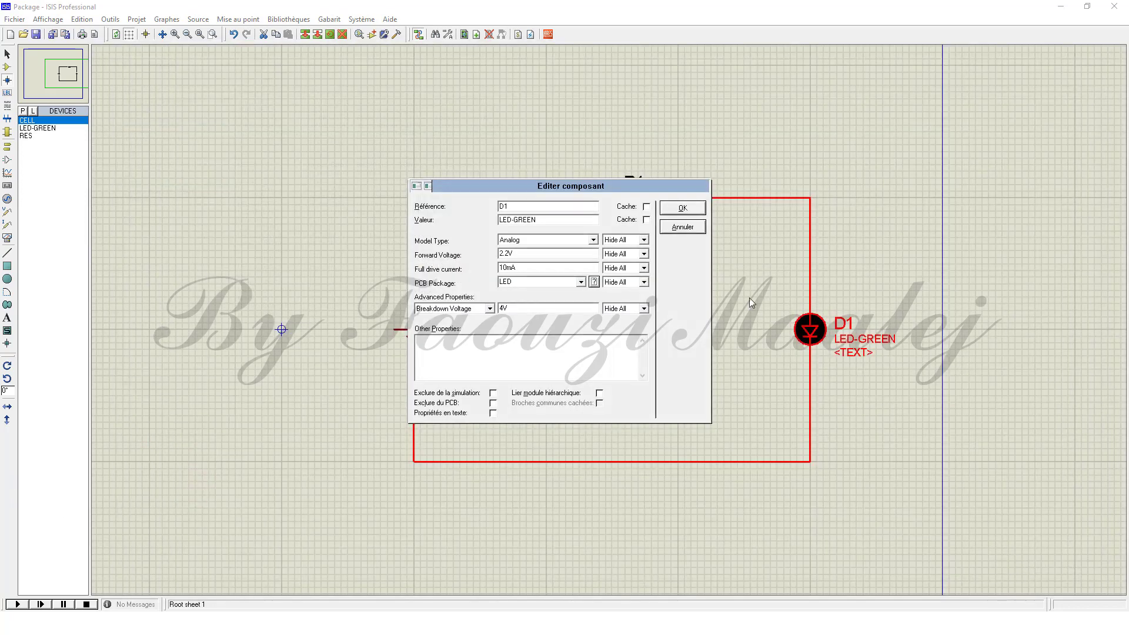
{"action": "left_click", "coordinate": [680, 208]}
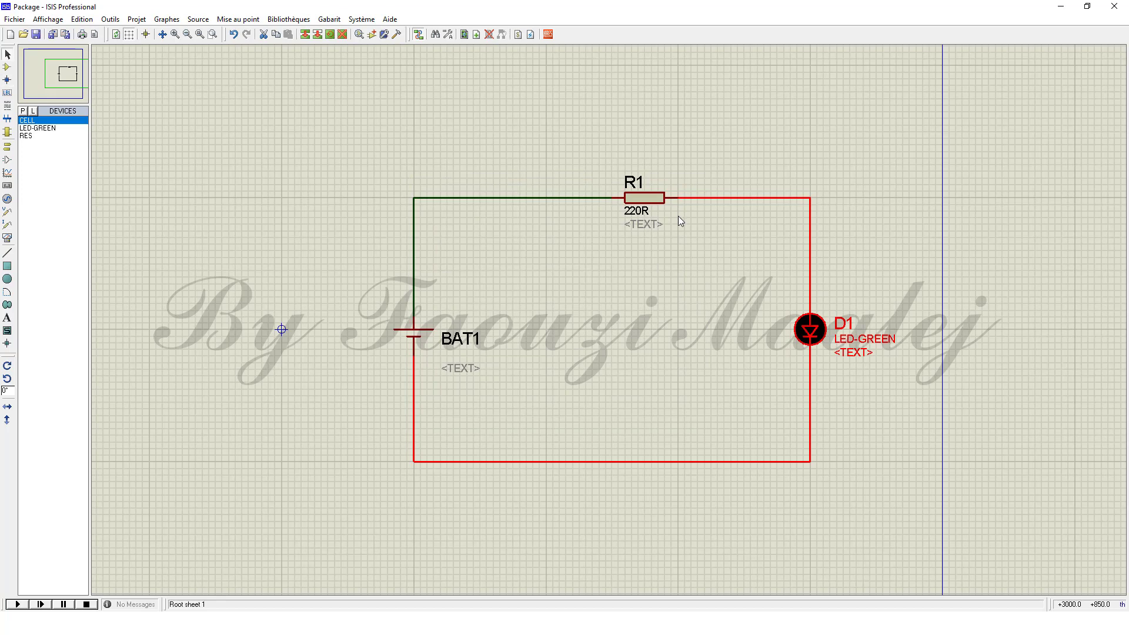
Open the packaging tool for BAT1, search packages for "Tbloc" and add the two-way, 5 mm pitch terminal block TBLOCK-M2
{"action": "right_click", "coordinate": [425, 341]}
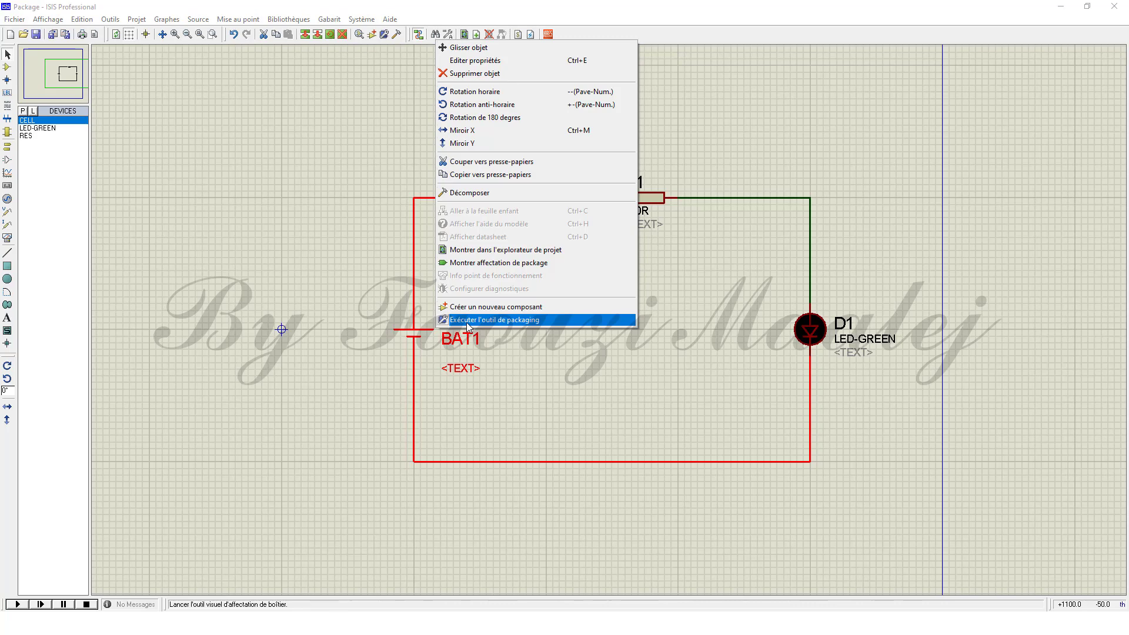
{"action": "left_click", "coordinate": [469, 320]}
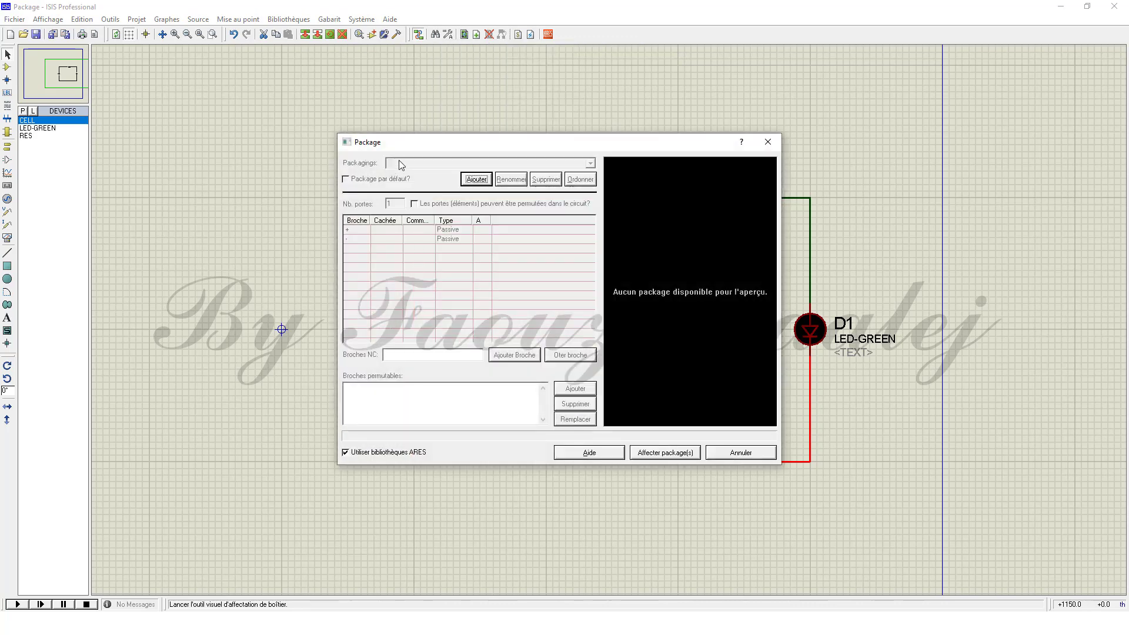
{"action": "left_click", "coordinate": [476, 179]}
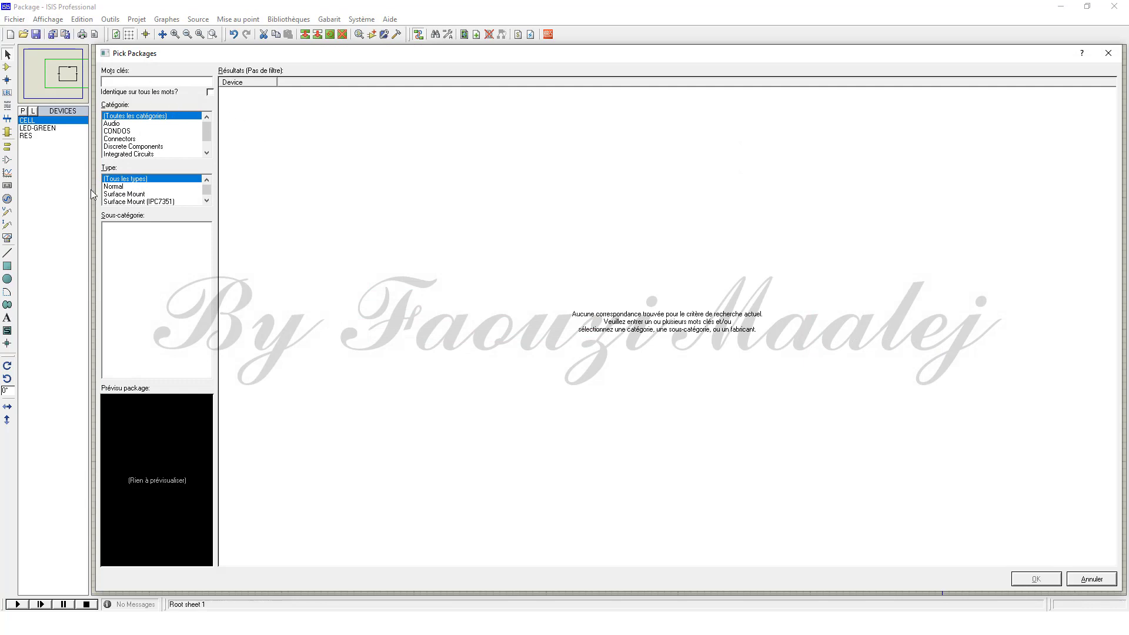
{"action": "type", "text": "Tb"}
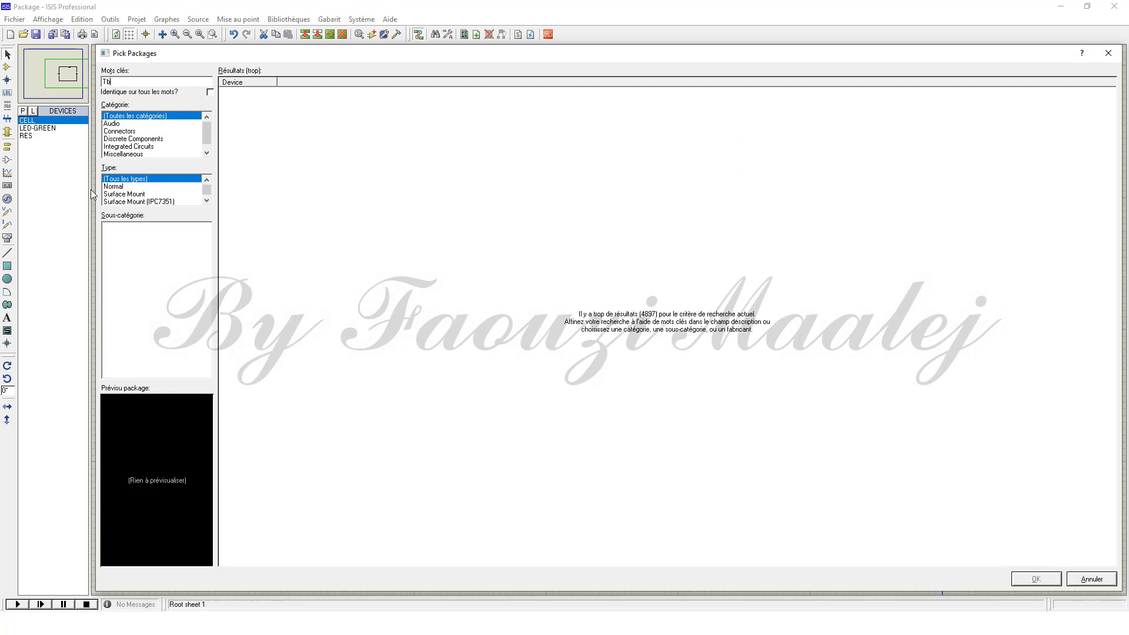
{"action": "type", "text": "loc"}
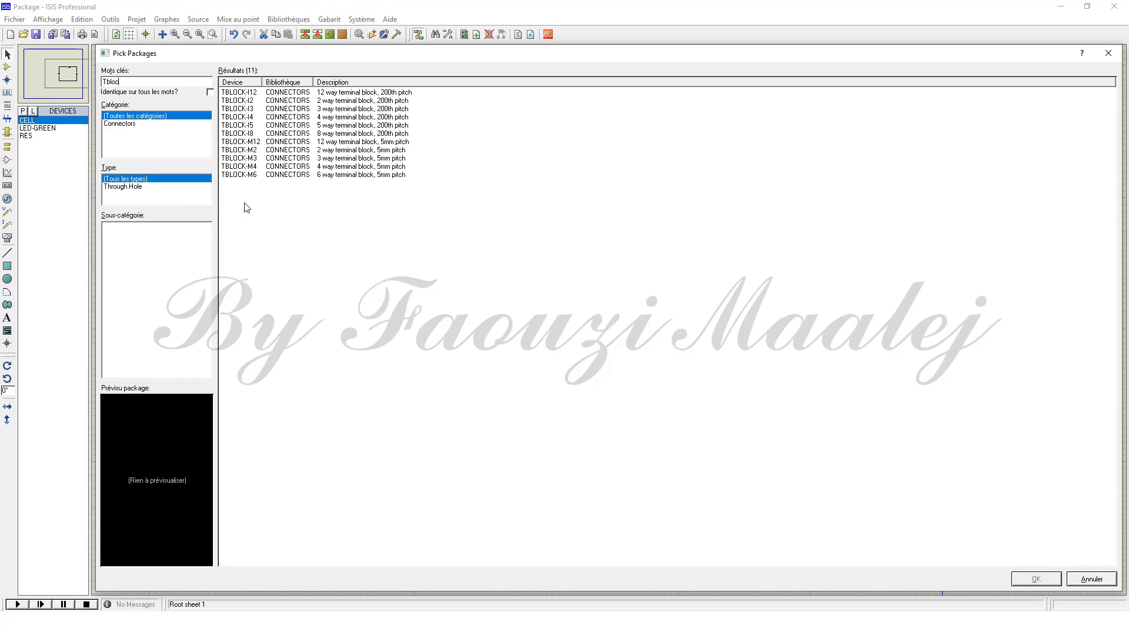
{"action": "left_click", "coordinate": [249, 151]}
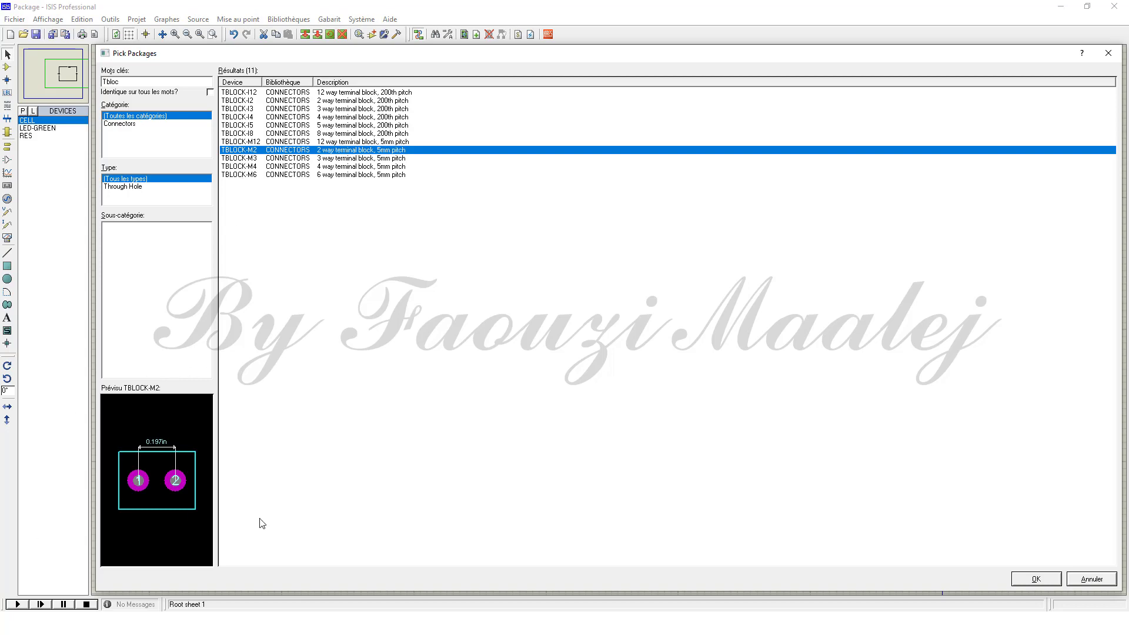
{"action": "left_click", "coordinate": [1034, 580]}
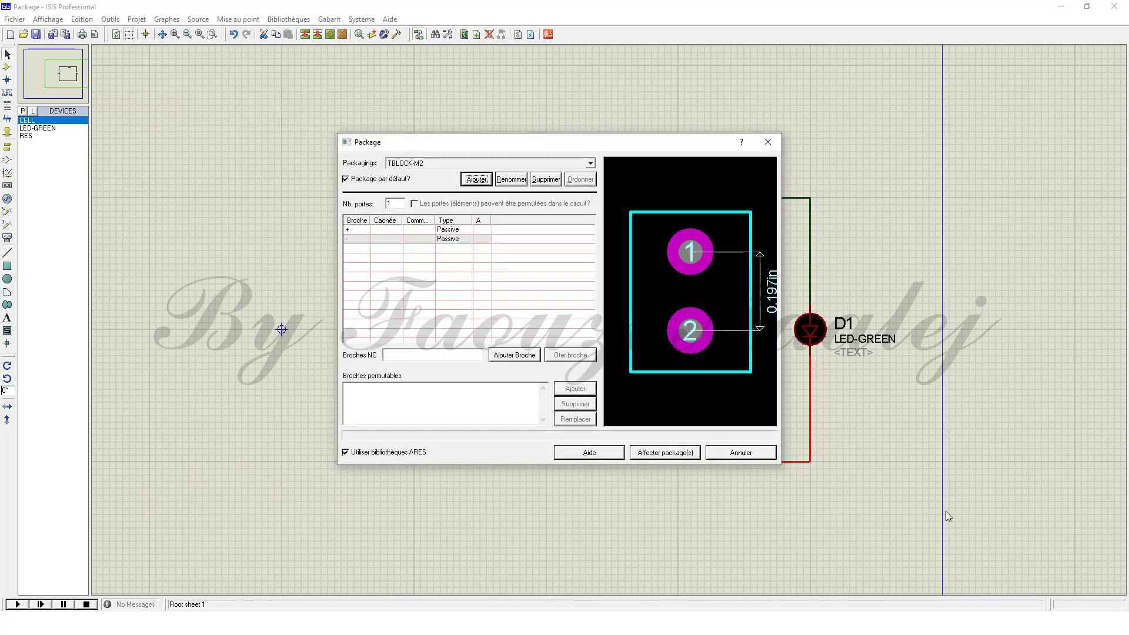
Map the battery's + pin to pad 1 and - pin to pad 2, and save the packaging to USERDVC, updating the project's components
{"action": "left_click", "coordinate": [482, 230]}
{"action": "left_click", "coordinate": [479, 240]}
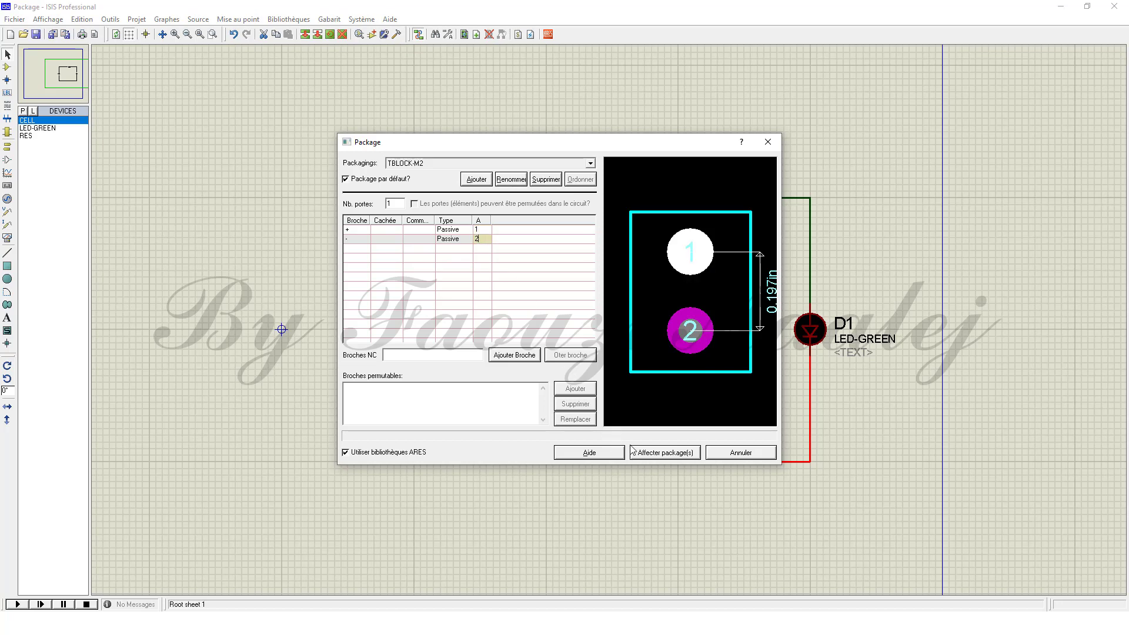
{"action": "left_click", "coordinate": [665, 453]}
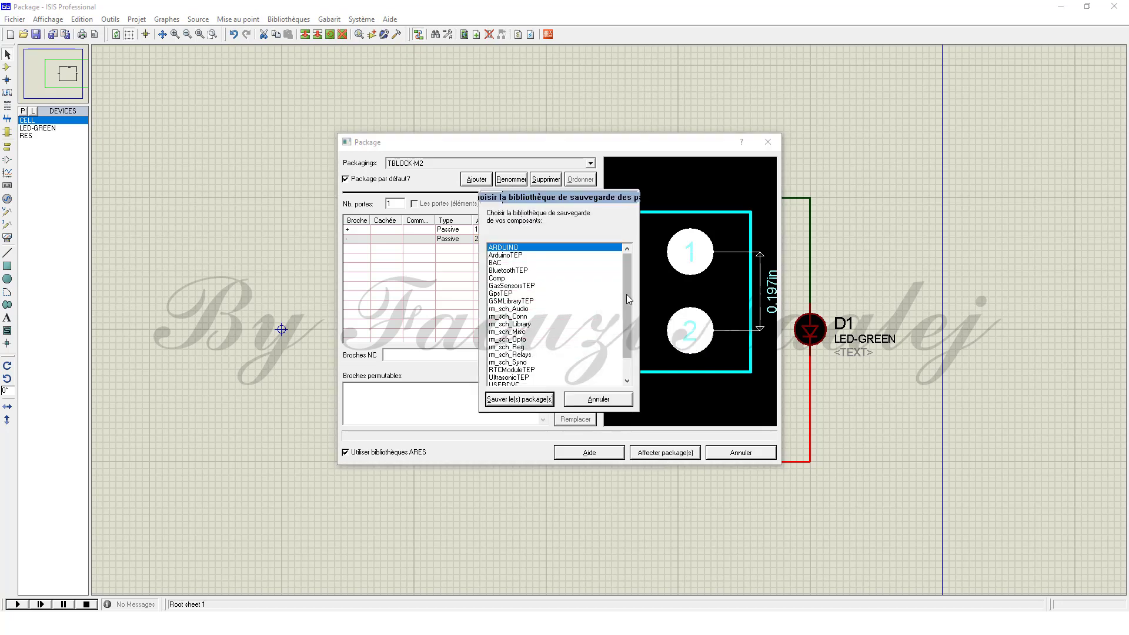
{"action": "scroll", "coordinate": [626, 297], "scroll_direction": "down", "scroll_amount": 1}
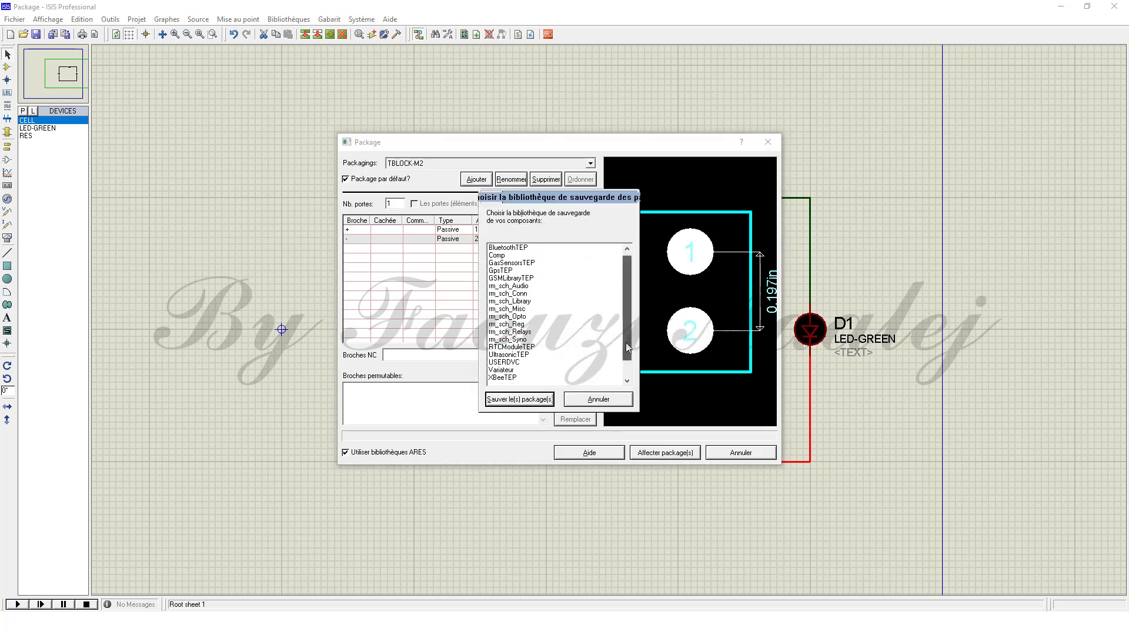
{"action": "left_click", "coordinate": [504, 363]}
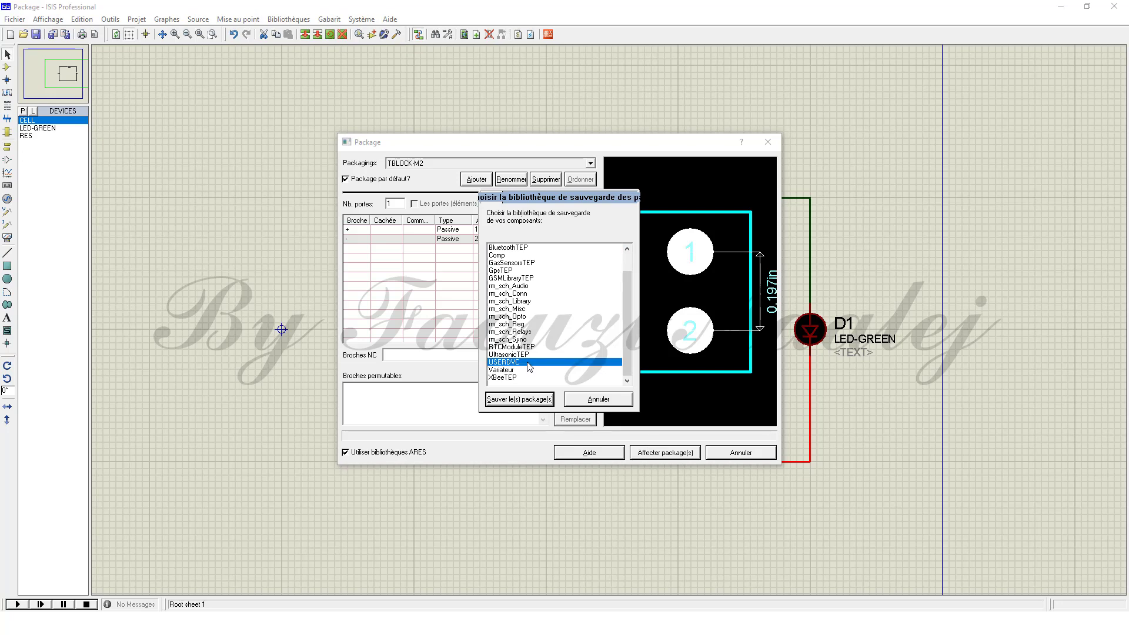
{"action": "left_click", "coordinate": [534, 400]}
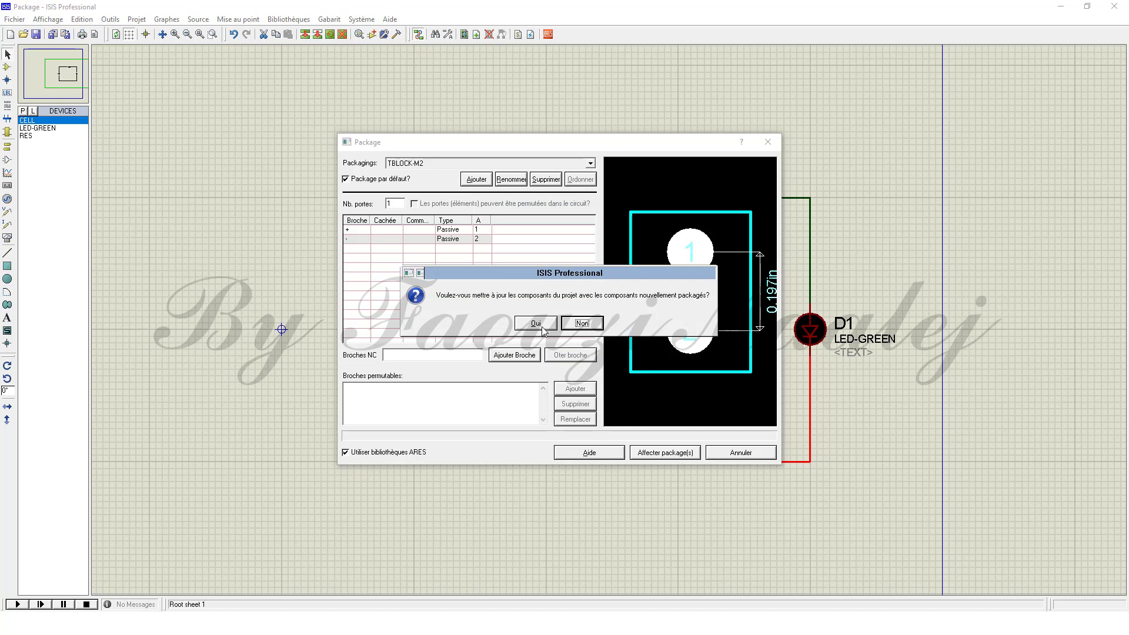
{"action": "left_click", "coordinate": [535, 323]}
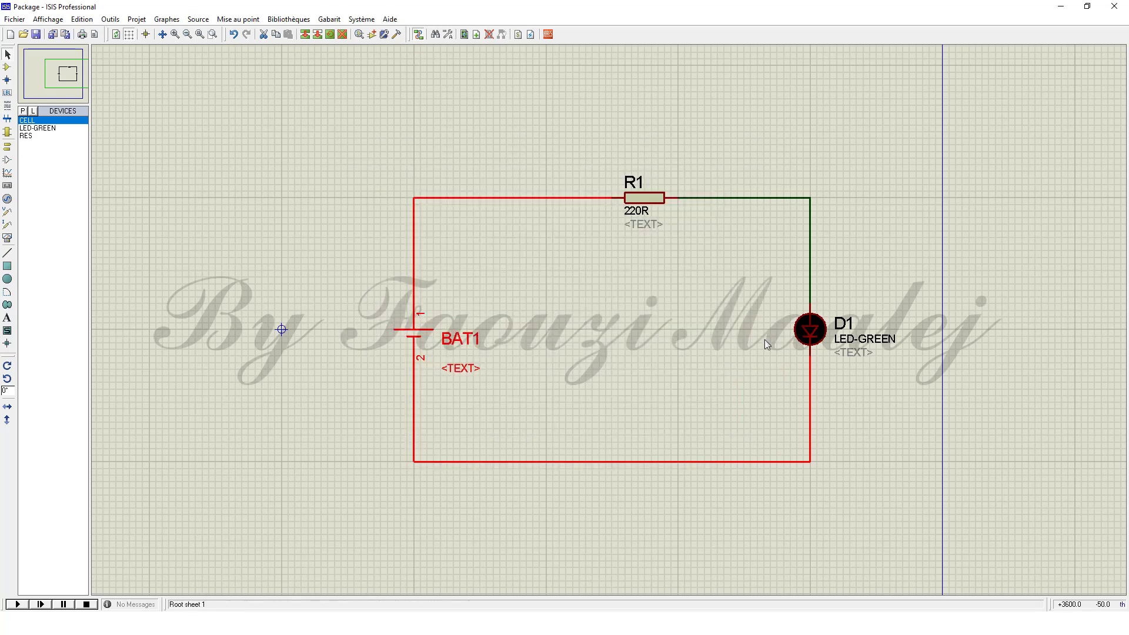
Open the packaging tool for D1 and map the LED's pin A to pad A and pin K to pad K
{"action": "right_click", "coordinate": [803, 335]}
{"action": "left_click", "coordinate": [829, 316]}
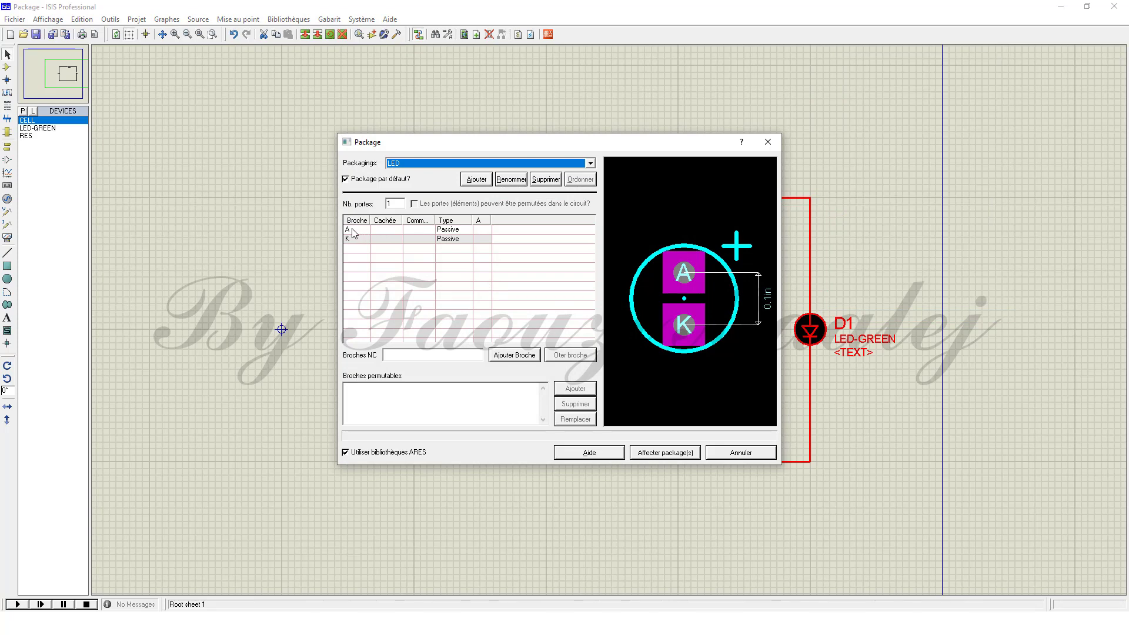
{"action": "left_click", "coordinate": [485, 230]}
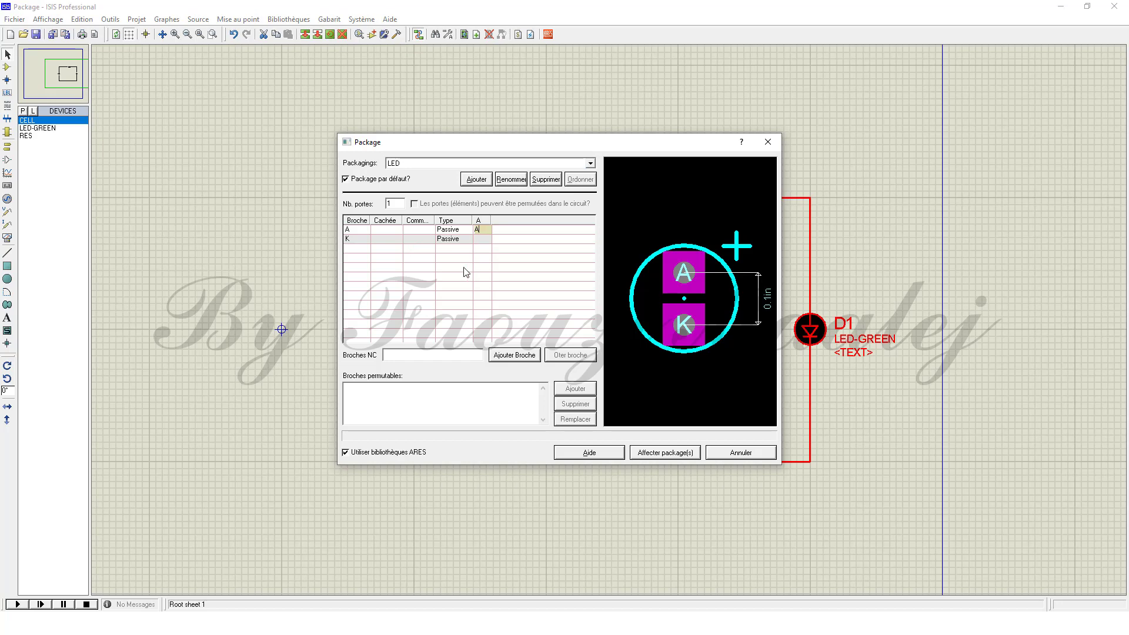
{"action": "left_click", "coordinate": [481, 239]}
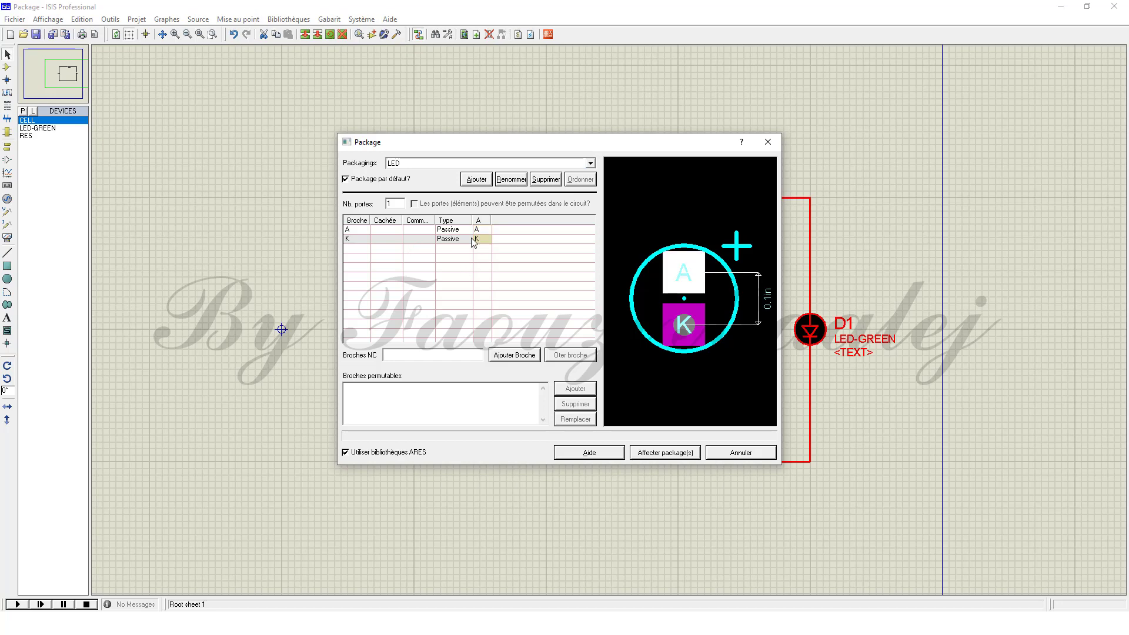
Save D1's packaging to the USERDVC library, updating the project's components, and check the assigned packages in the physical parts list
{"action": "left_click", "coordinate": [649, 454]}
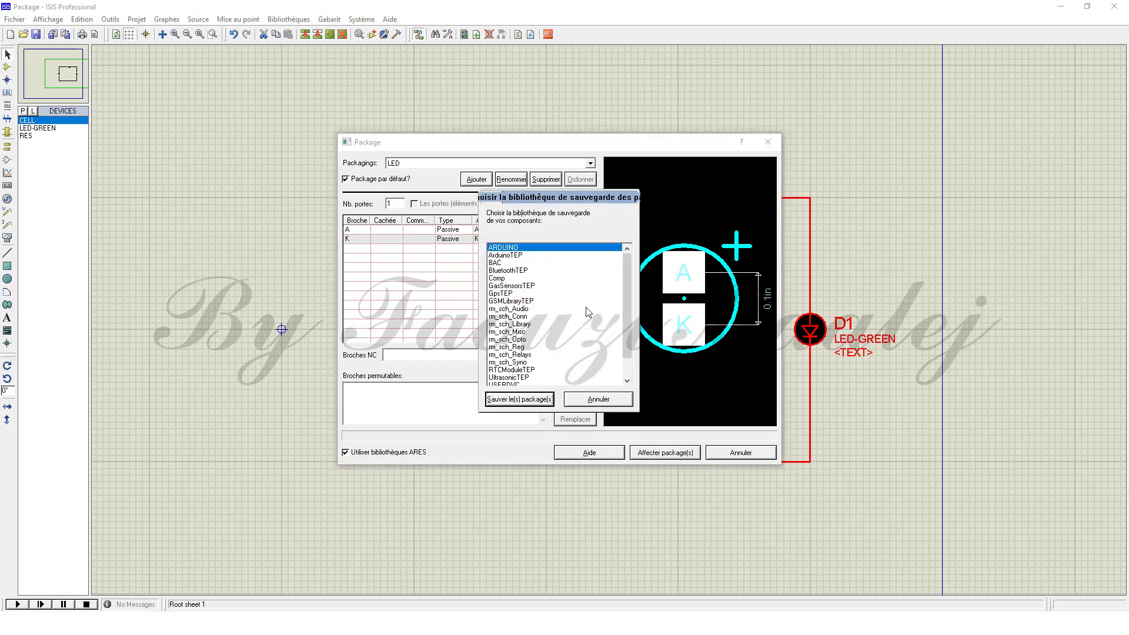
{"action": "scroll", "coordinate": [623, 294], "scroll_direction": "down", "scroll_amount": 1}
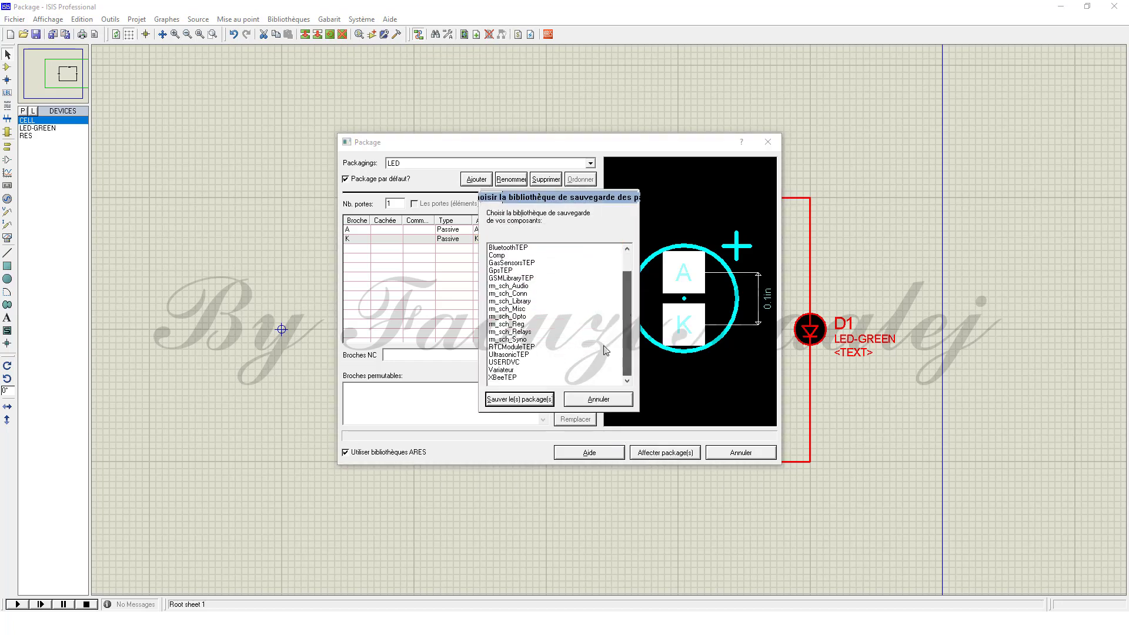
{"action": "left_click", "coordinate": [501, 362]}
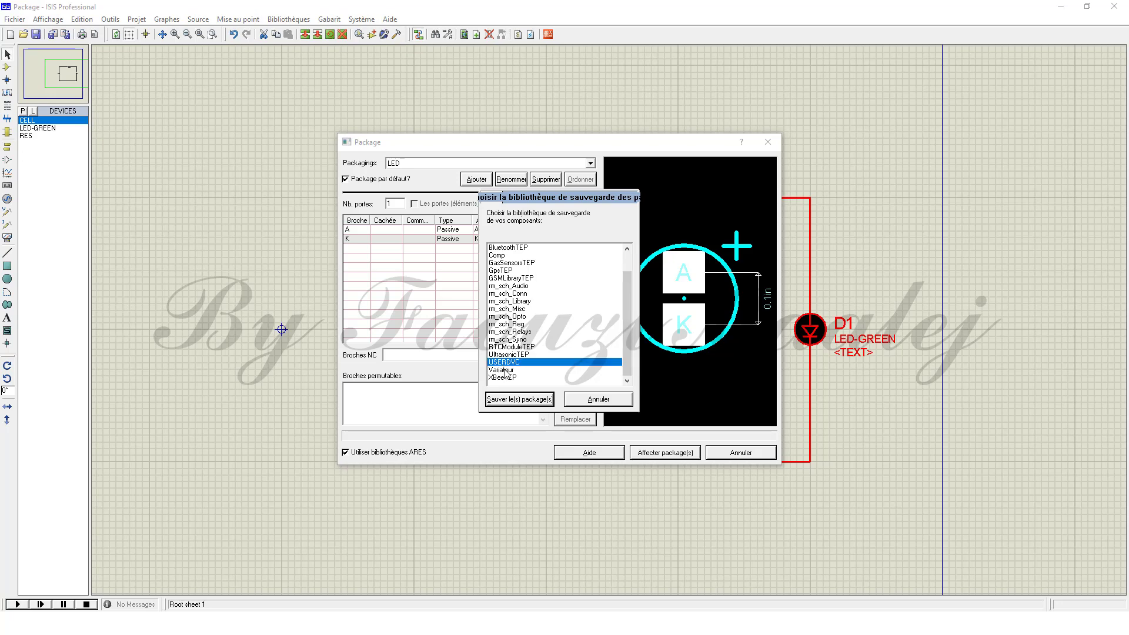
{"action": "left_click", "coordinate": [519, 400]}
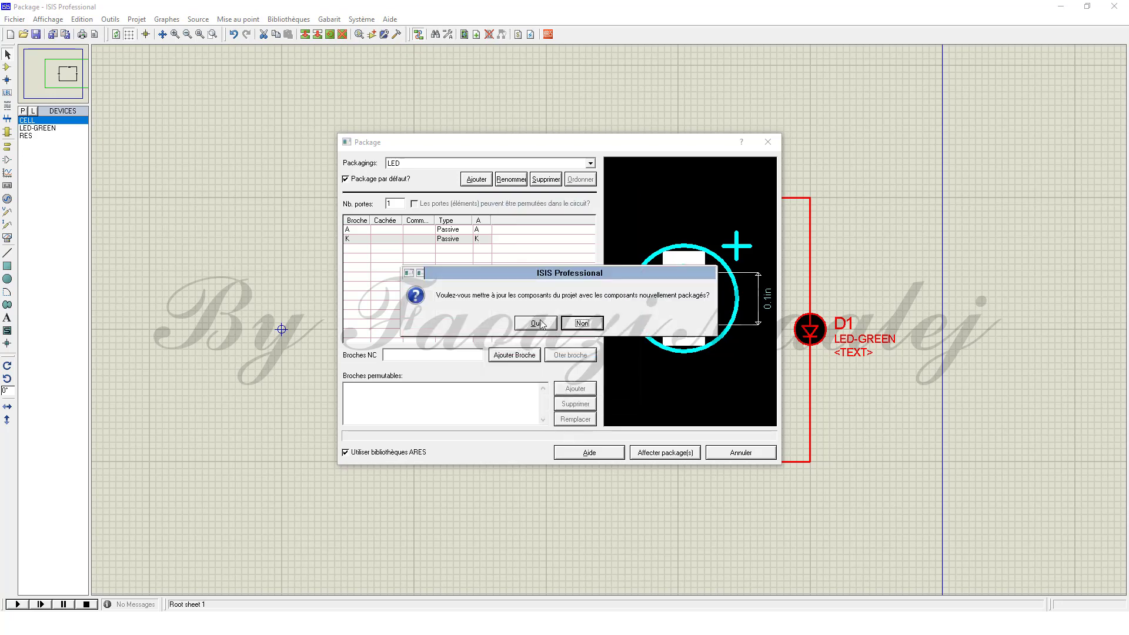
{"action": "left_click", "coordinate": [543, 324]}
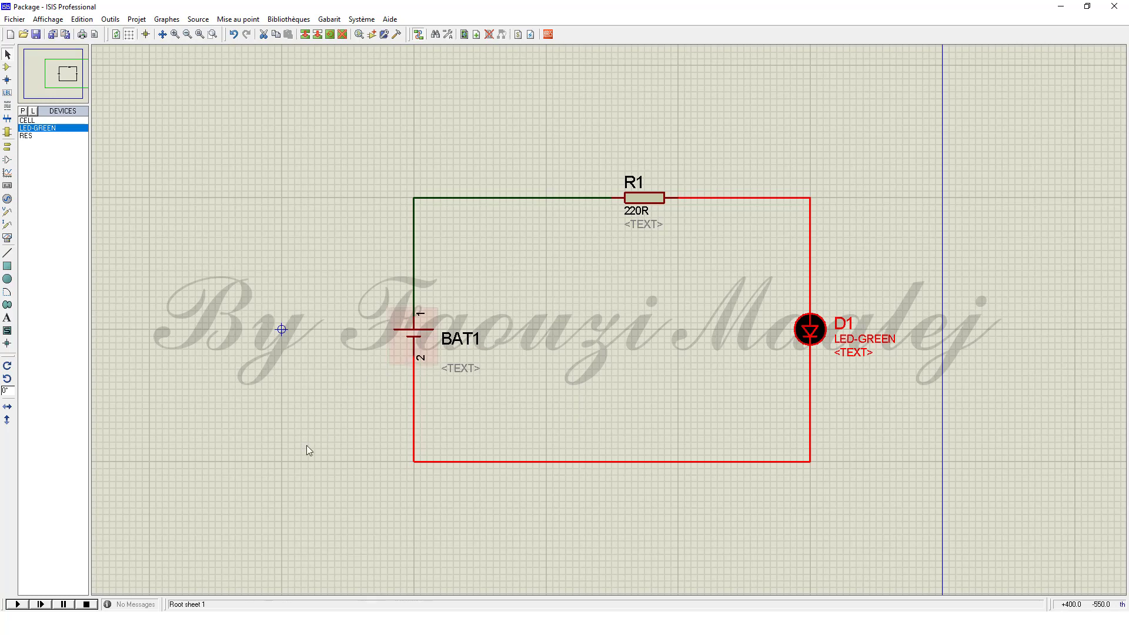
{"action": "left_click", "coordinate": [182, 605]}
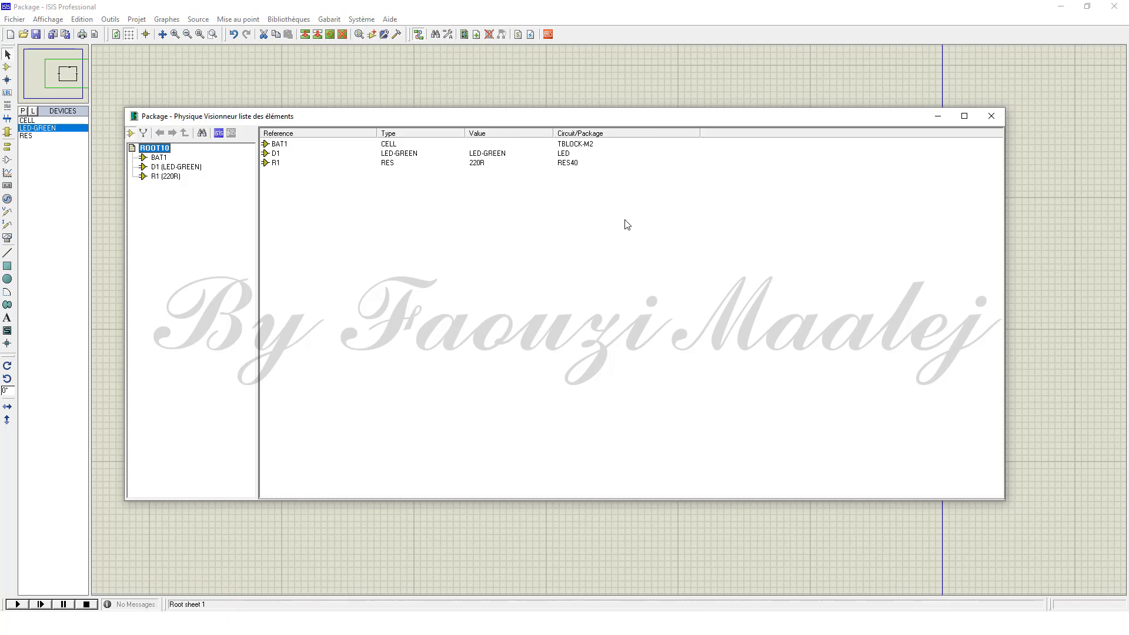
{"action": "left_click", "coordinate": [991, 116]}
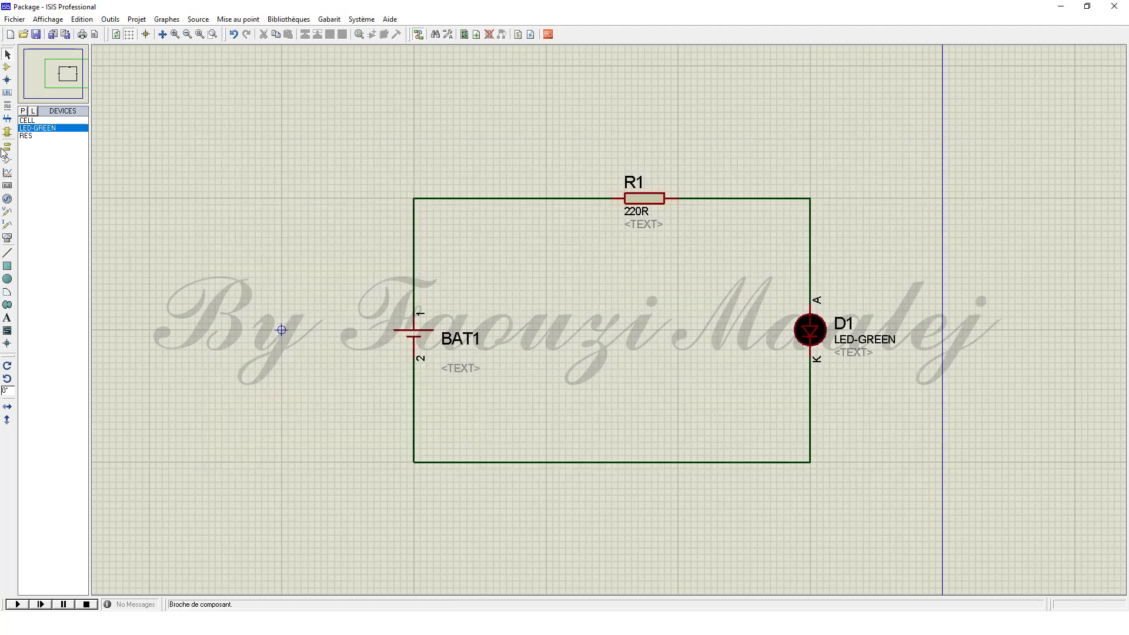
Place a ground terminal on the lower wire corner below BAT1
{"action": "left_click", "coordinate": [7, 146]}
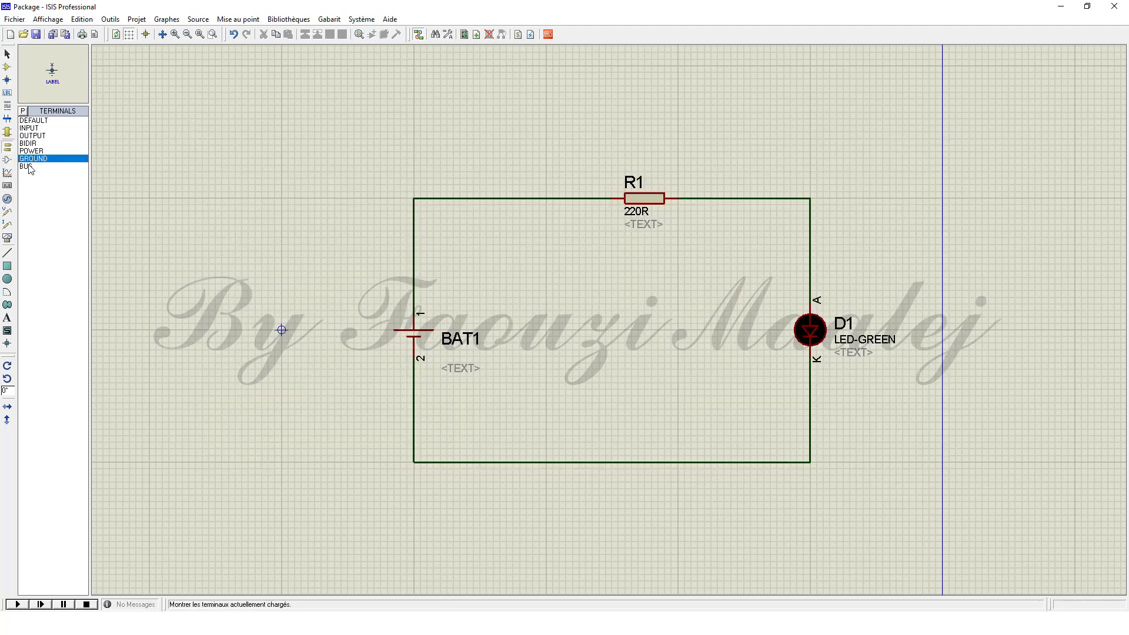
{"action": "left_click", "coordinate": [32, 159]}
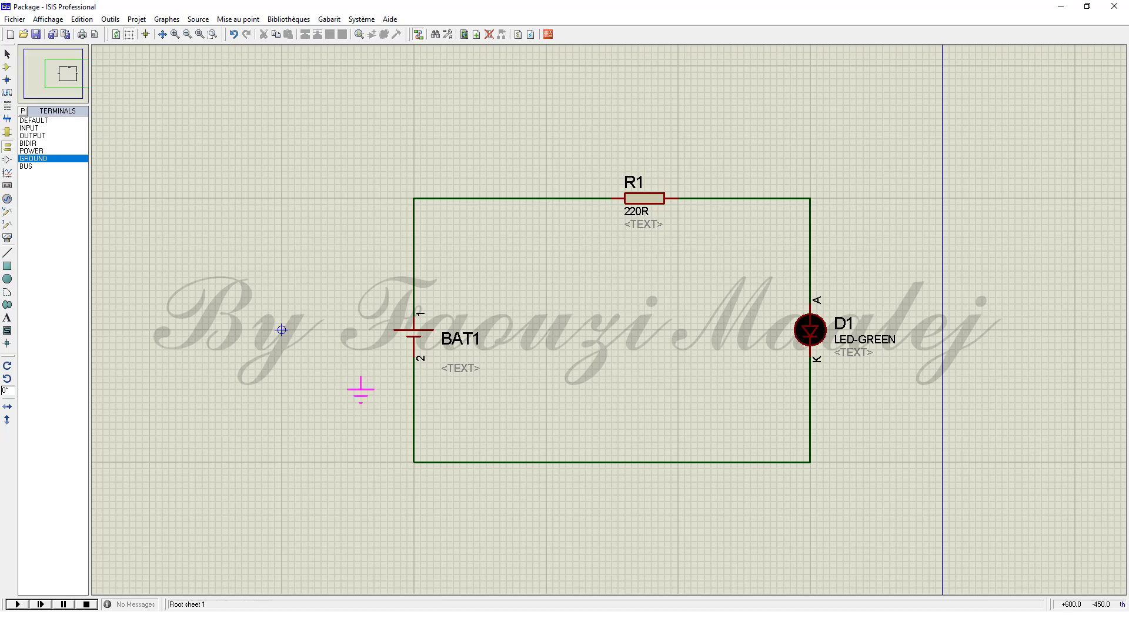
{"action": "left_click", "coordinate": [413, 465]}
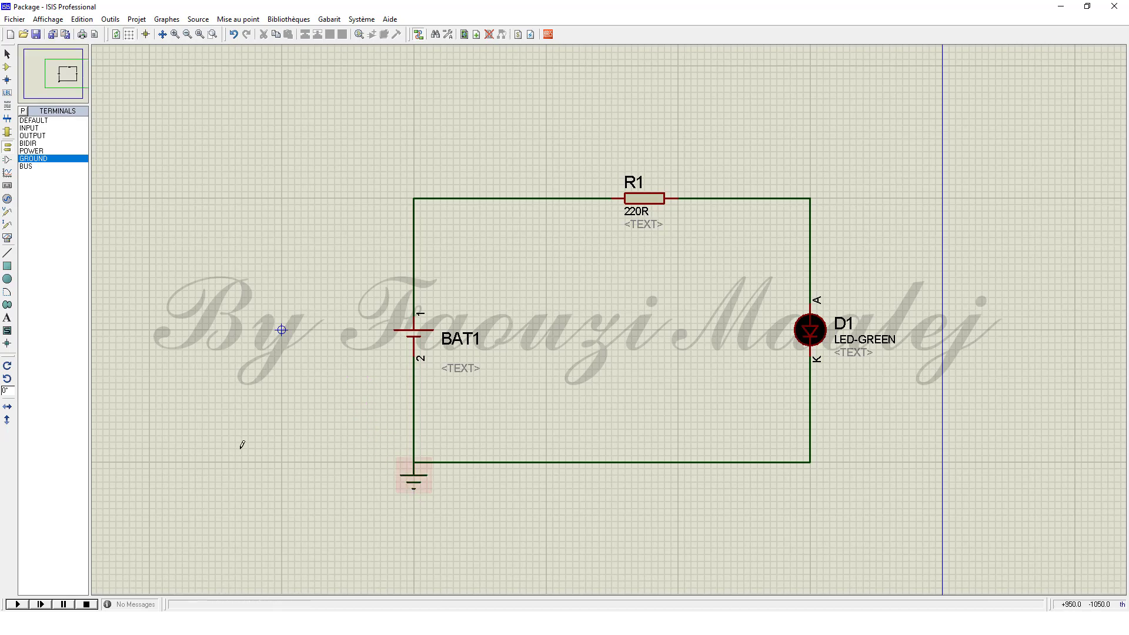
Add the 2D graphic text "5V" to the schematic and position it beside BAT1's positive pin
{"action": "left_click", "coordinate": [8, 331]}
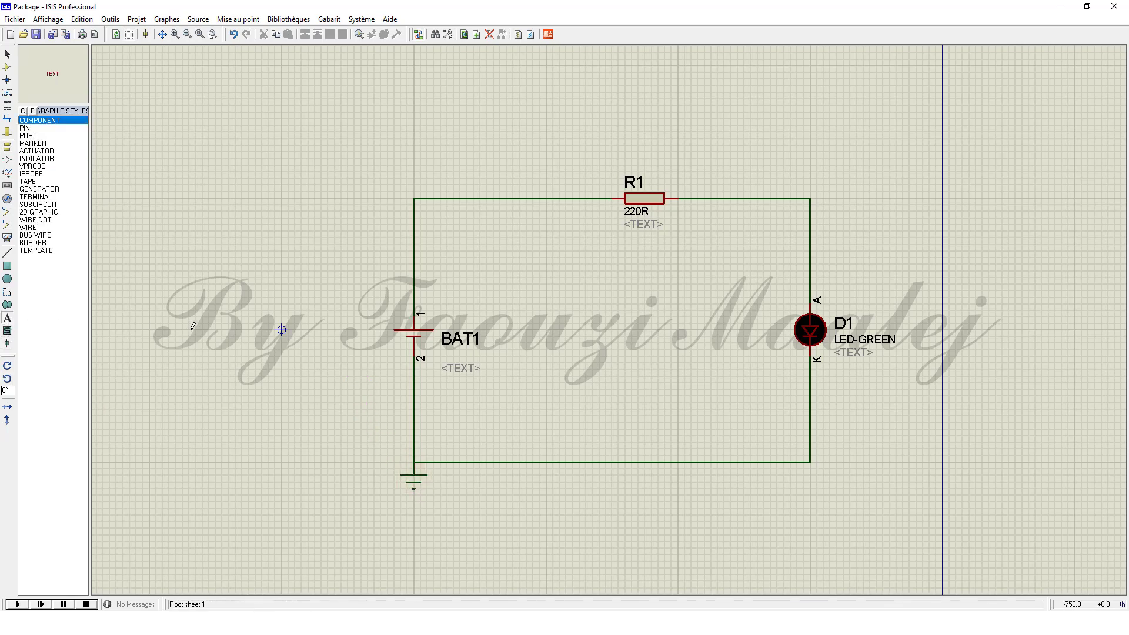
{"action": "left_click", "coordinate": [352, 341]}
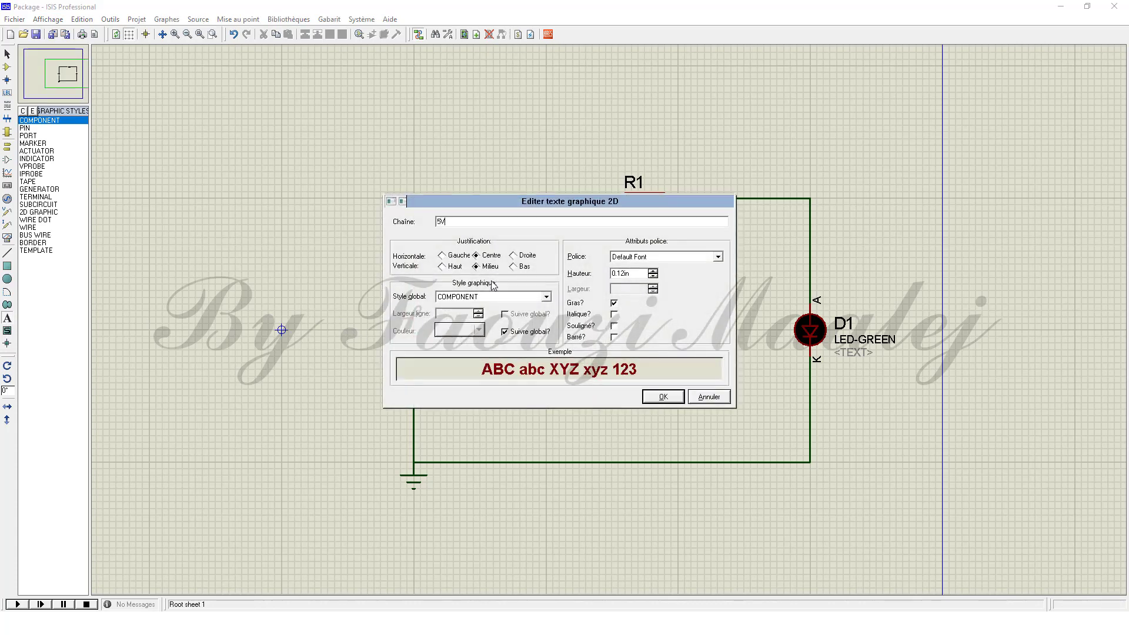
{"action": "left_click", "coordinate": [659, 394]}
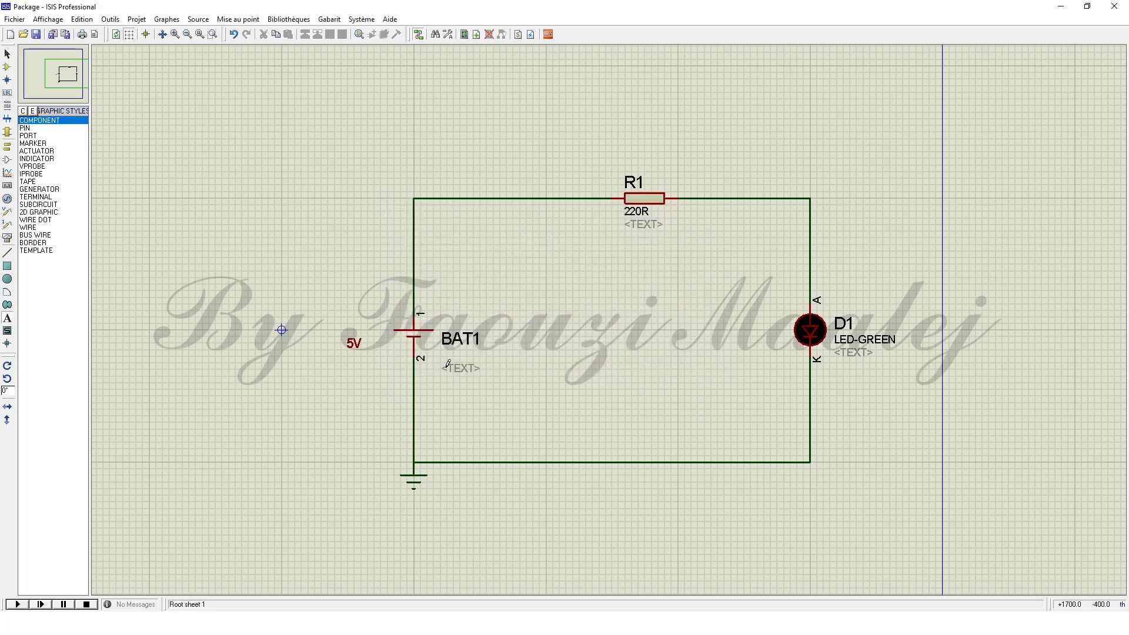
{"action": "left_click_drag", "start_coordinate": [353, 342], "coordinate": [397, 312]}
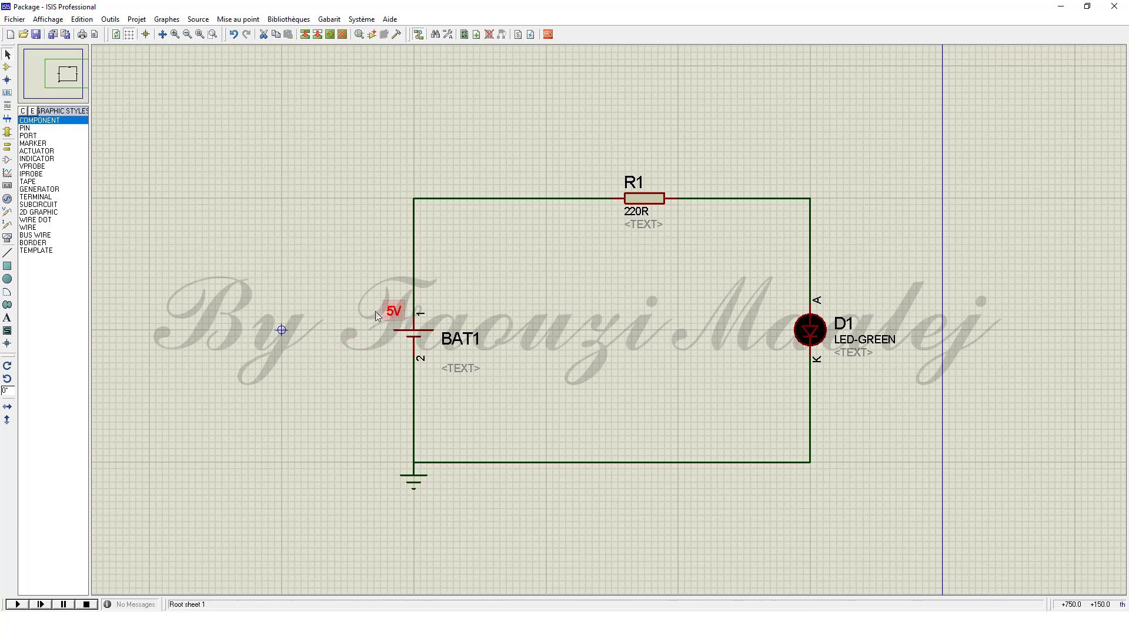
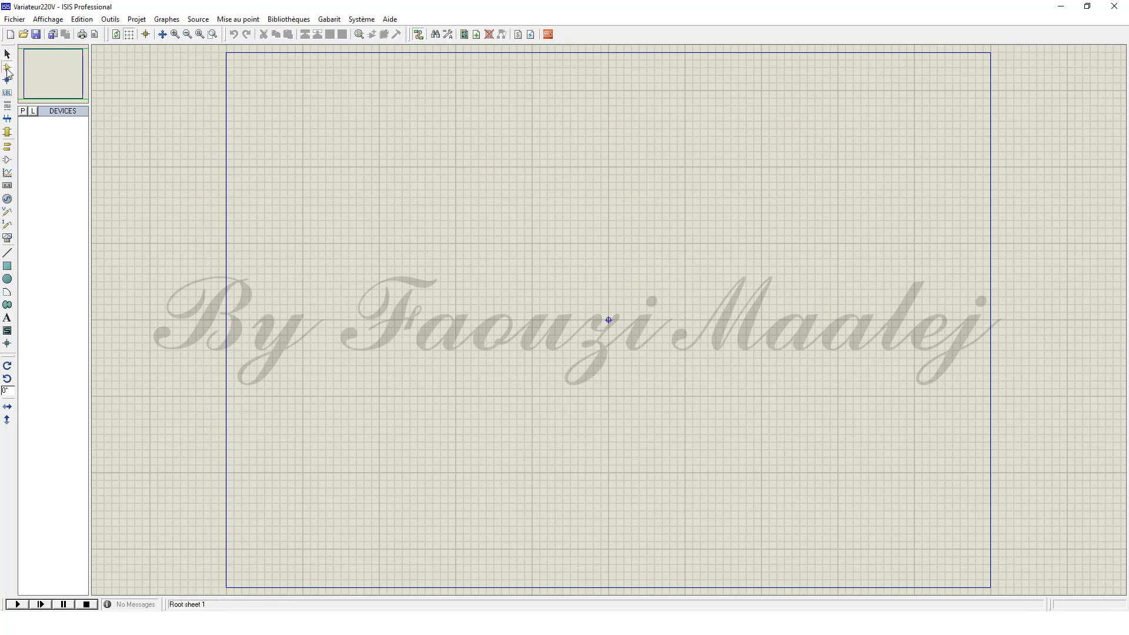
Search the device library for "variateur" and add DIAC, MINRES22R and MINRES4K7 to the Variateur220V project's devices
{"action": "left_click", "coordinate": [23, 112]}
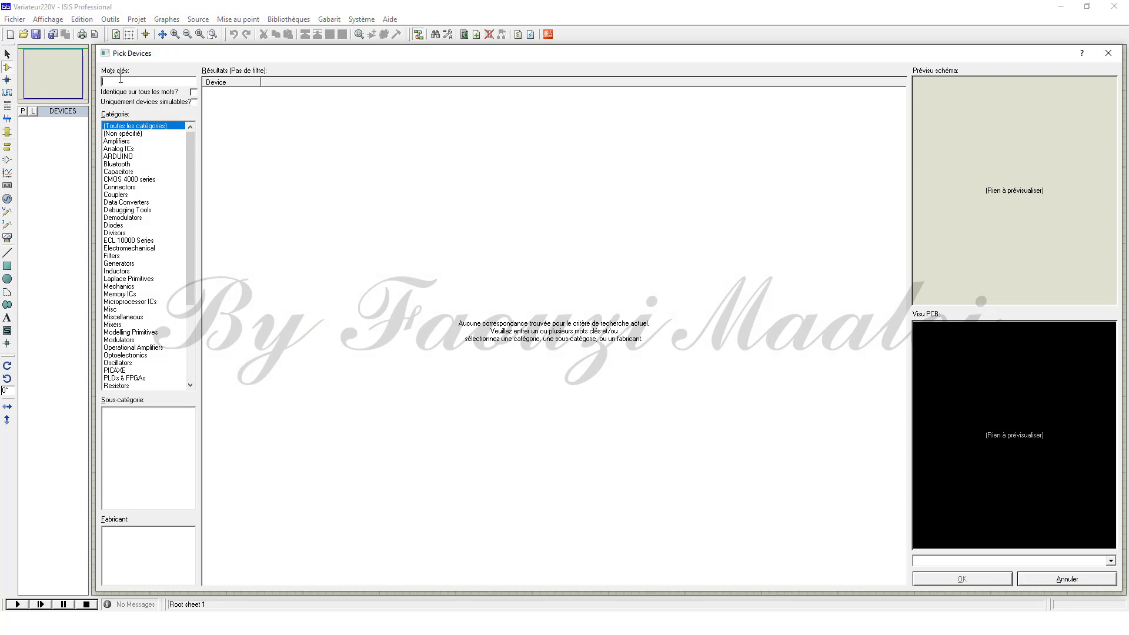
{"action": "type", "text": "variateu"}
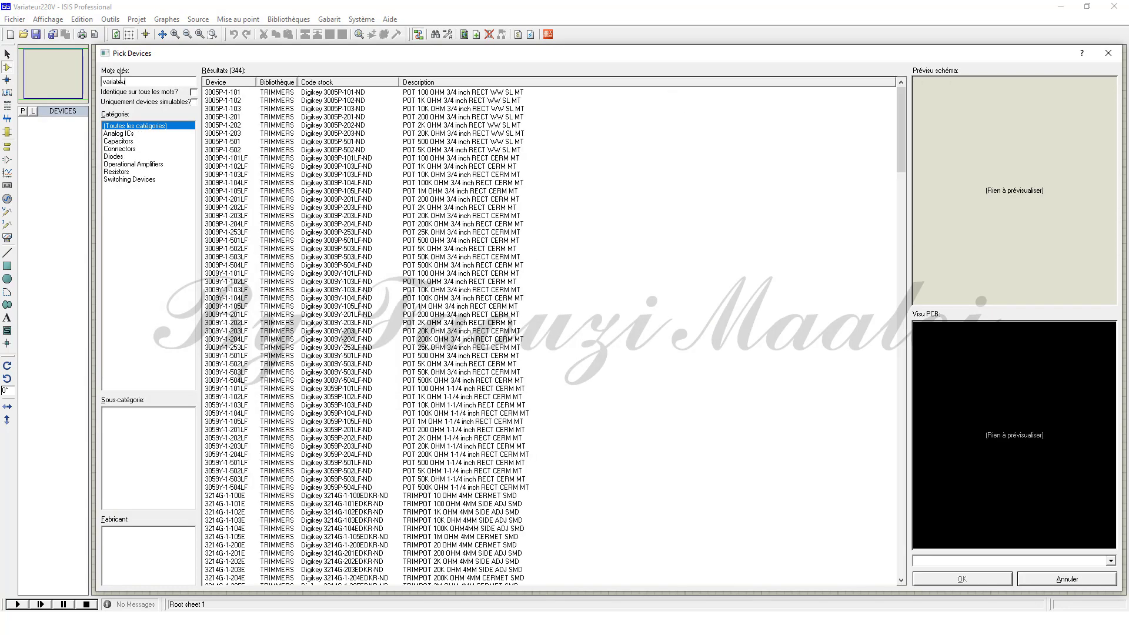
{"action": "type", "text": "r"}
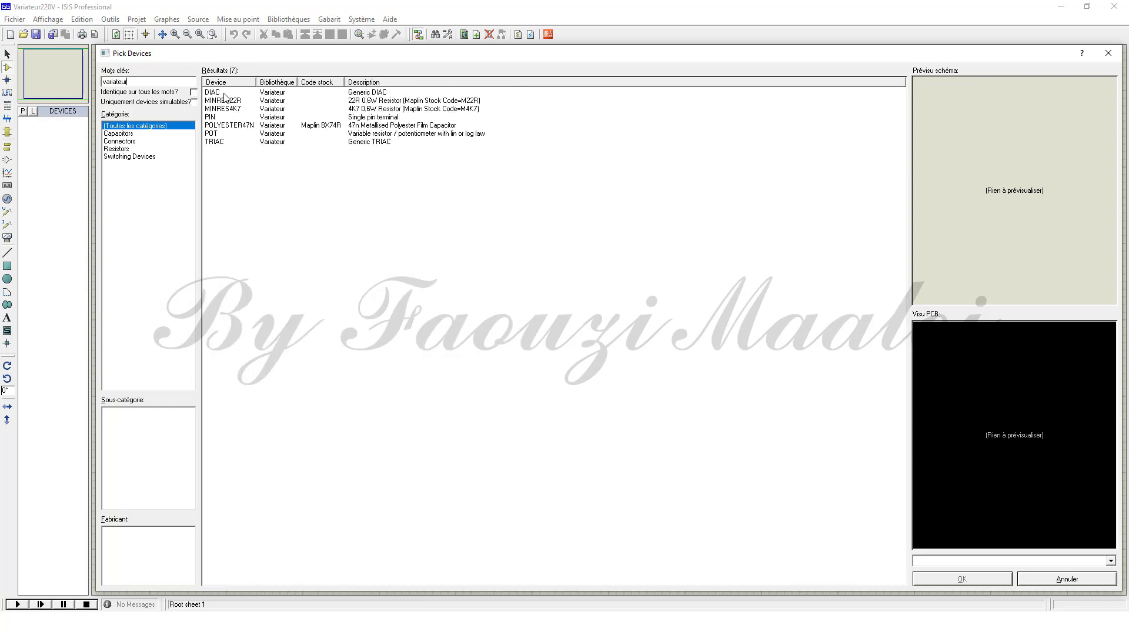
{"action": "mouse_move", "coordinate": [223, 97]}
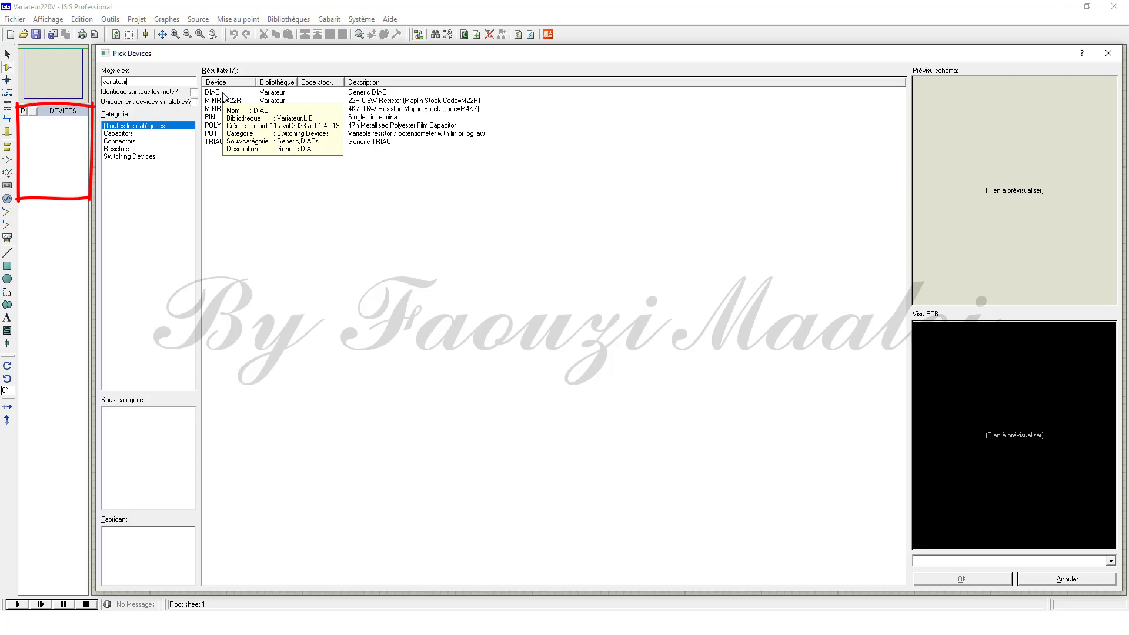
{"action": "double_click", "coordinate": [218, 93]}
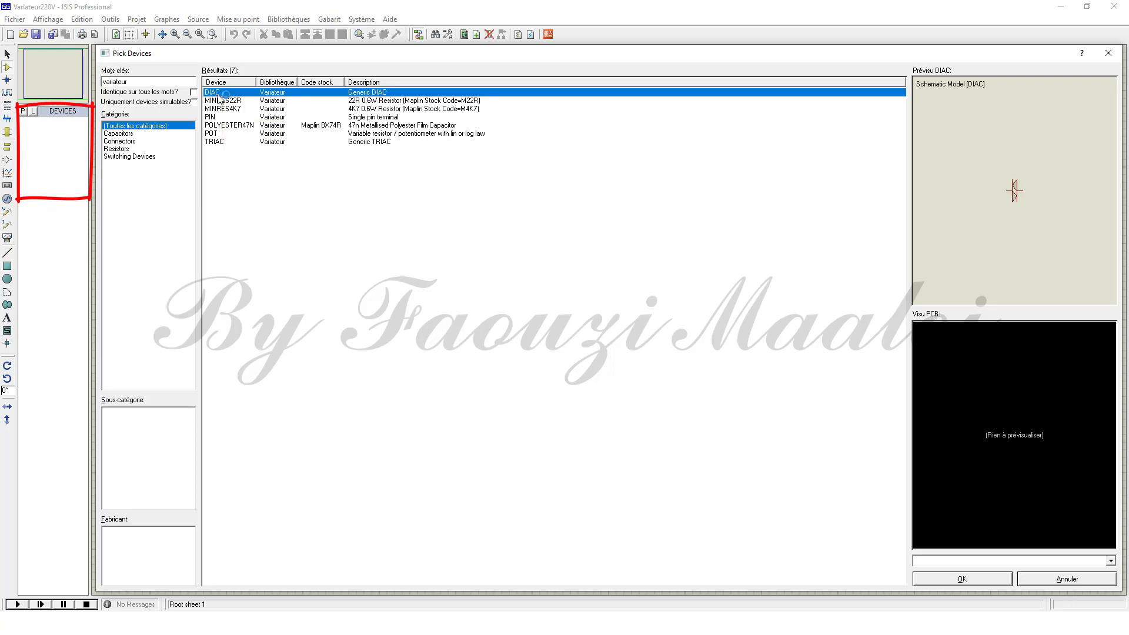
{"action": "left_click", "coordinate": [222, 101]}
{"action": "double_click", "coordinate": [223, 101]}
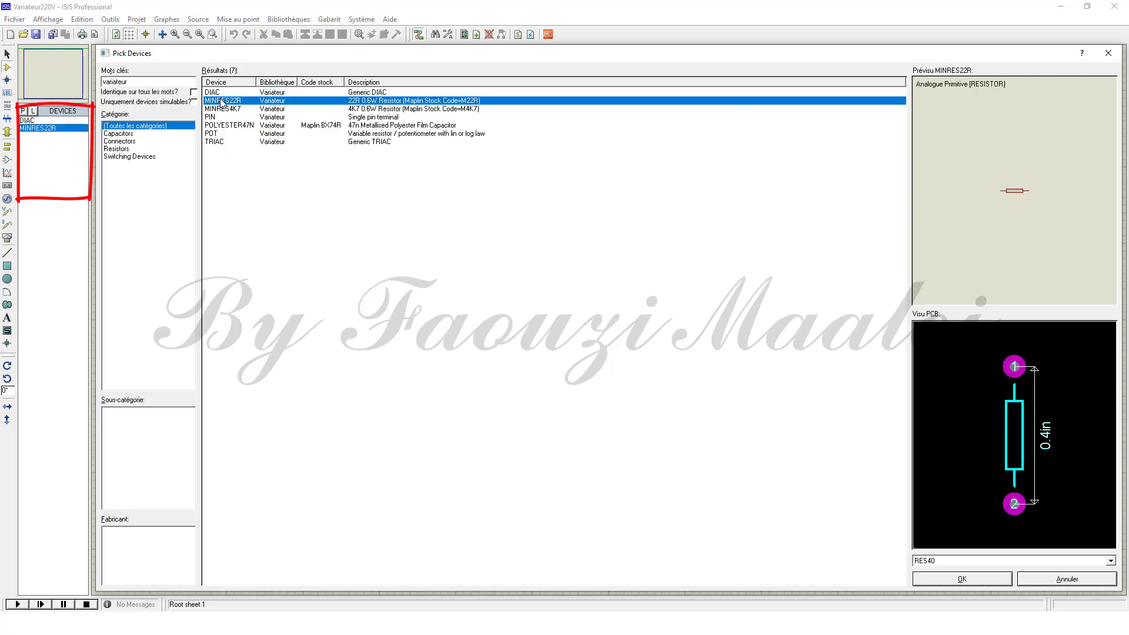
{"action": "double_click", "coordinate": [221, 110]}
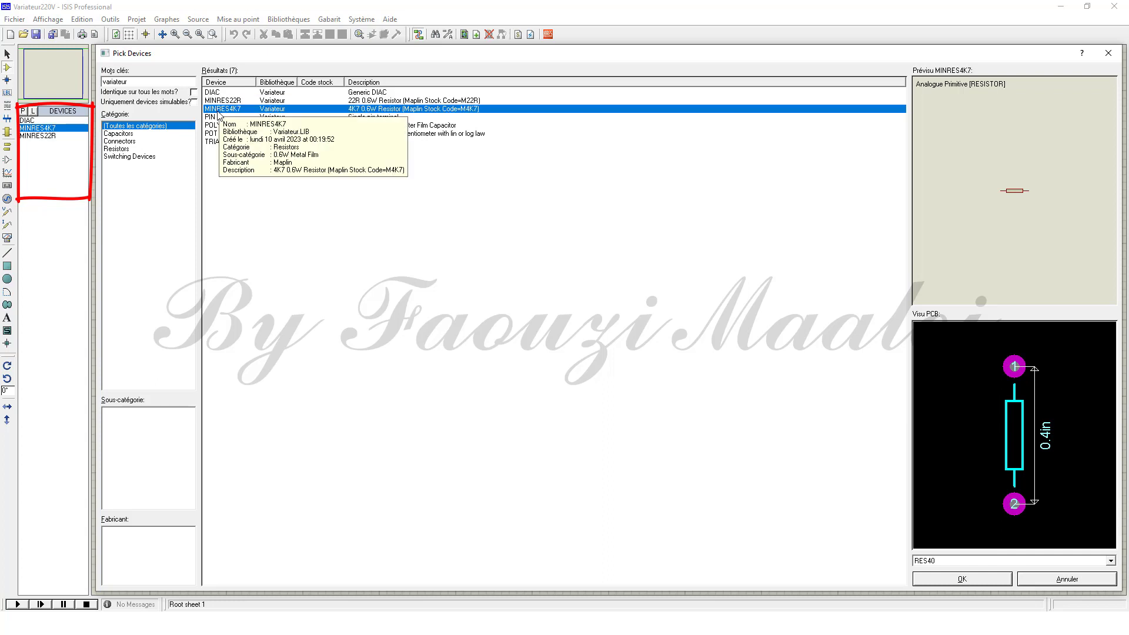
Add PIN, POLYESTER47N, POT and TRIAC from the Variateur library to the device list, and close the device picker
{"action": "double_click", "coordinate": [215, 117]}
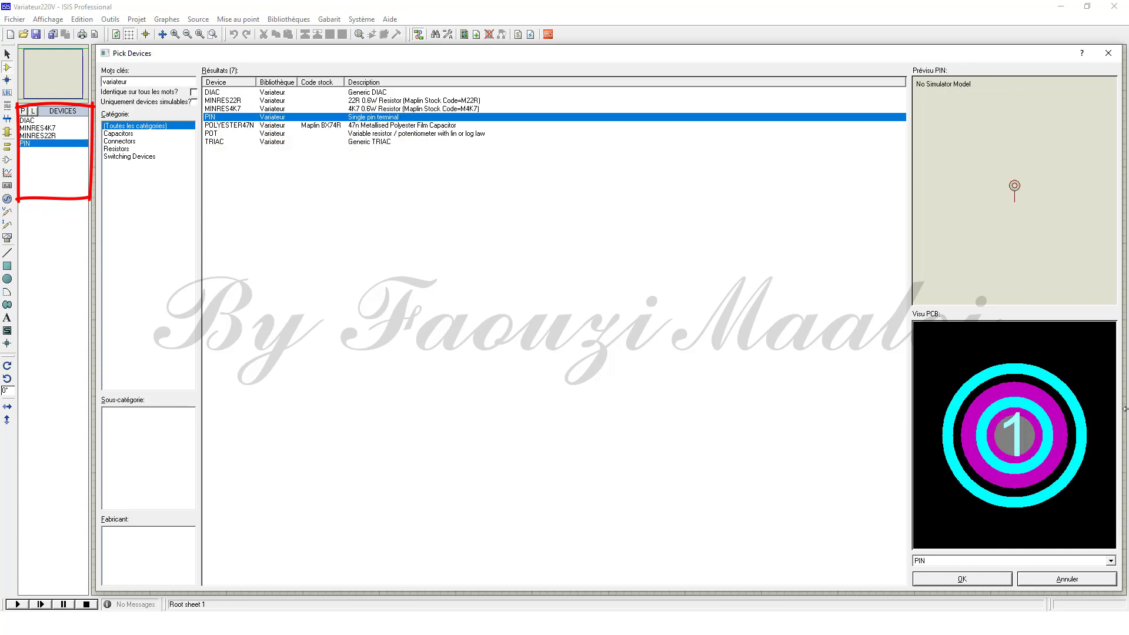
{"action": "double_click", "coordinate": [235, 127]}
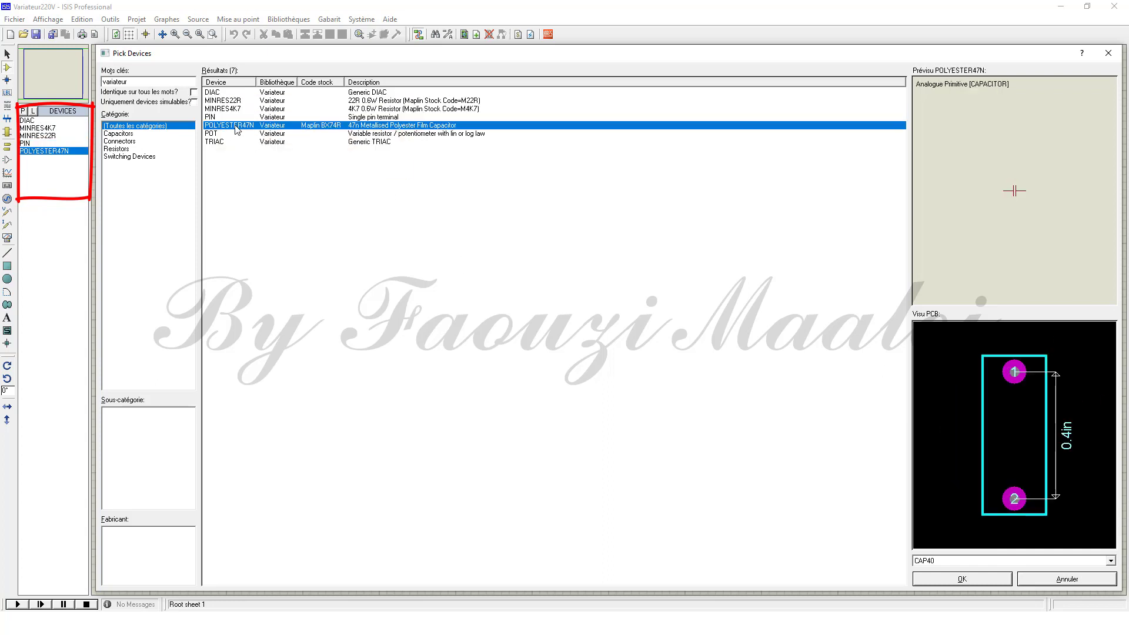
{"action": "double_click", "coordinate": [218, 136]}
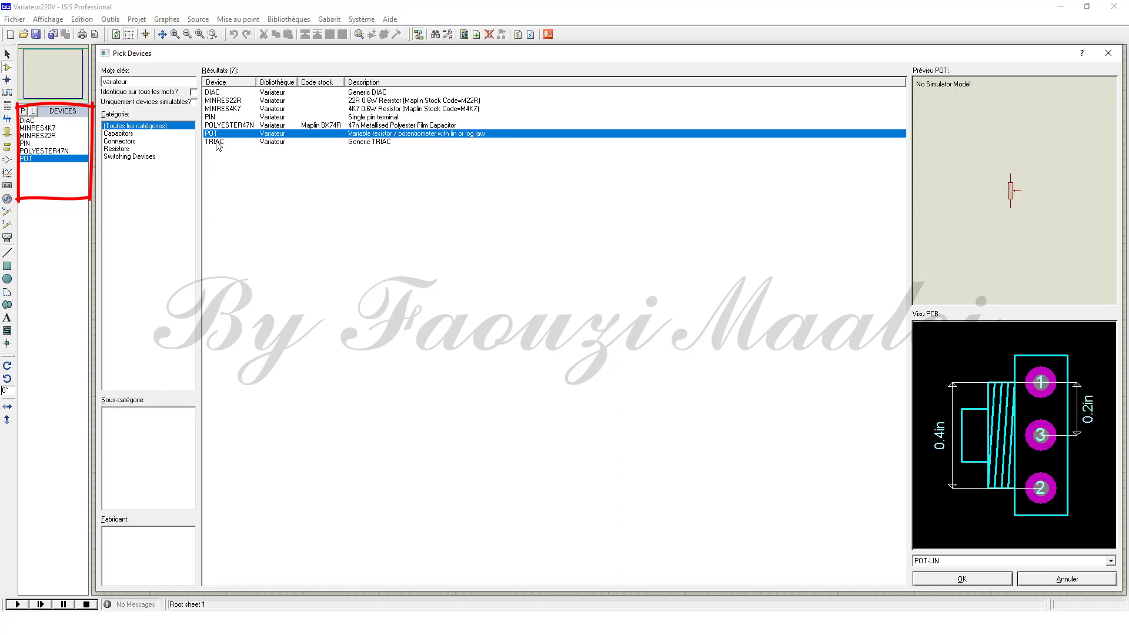
{"action": "double_click", "coordinate": [217, 143]}
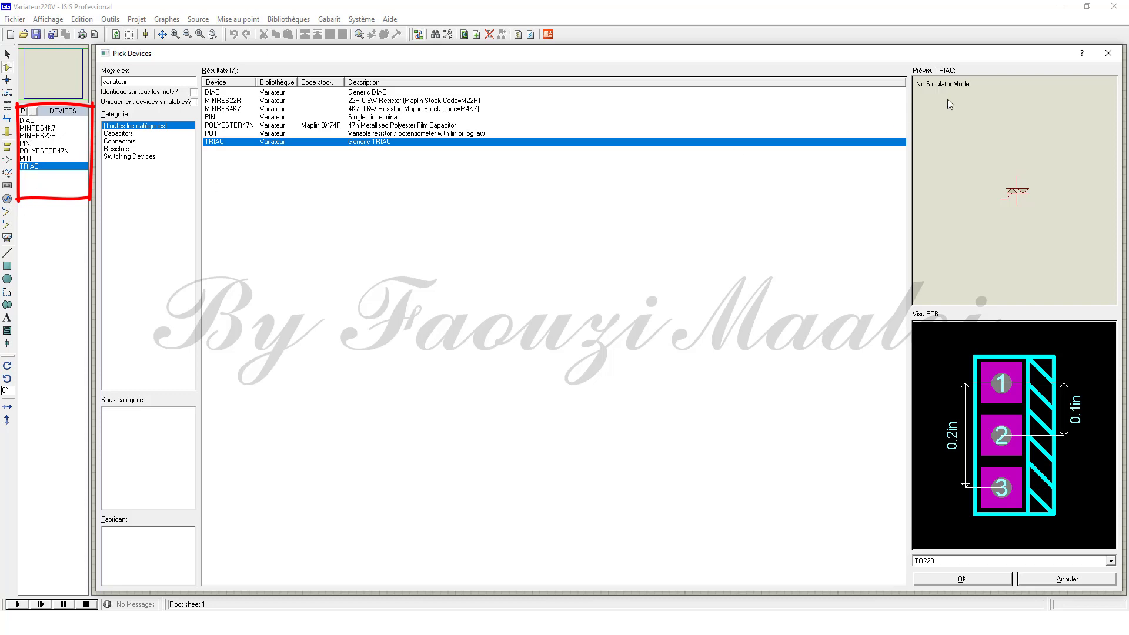
{"action": "left_click", "coordinate": [1107, 54]}
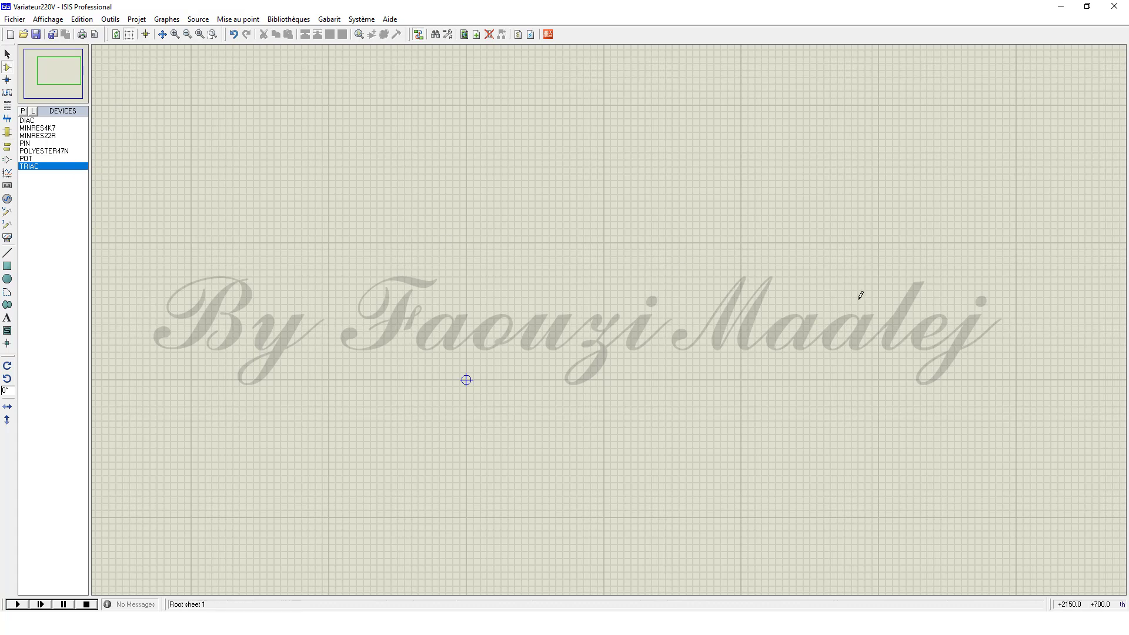
Place the TRIAC on the right side of the sheet and a MINRES4K7 resistor to its left, near the origin
{"action": "left_click", "coordinate": [1009, 292]}
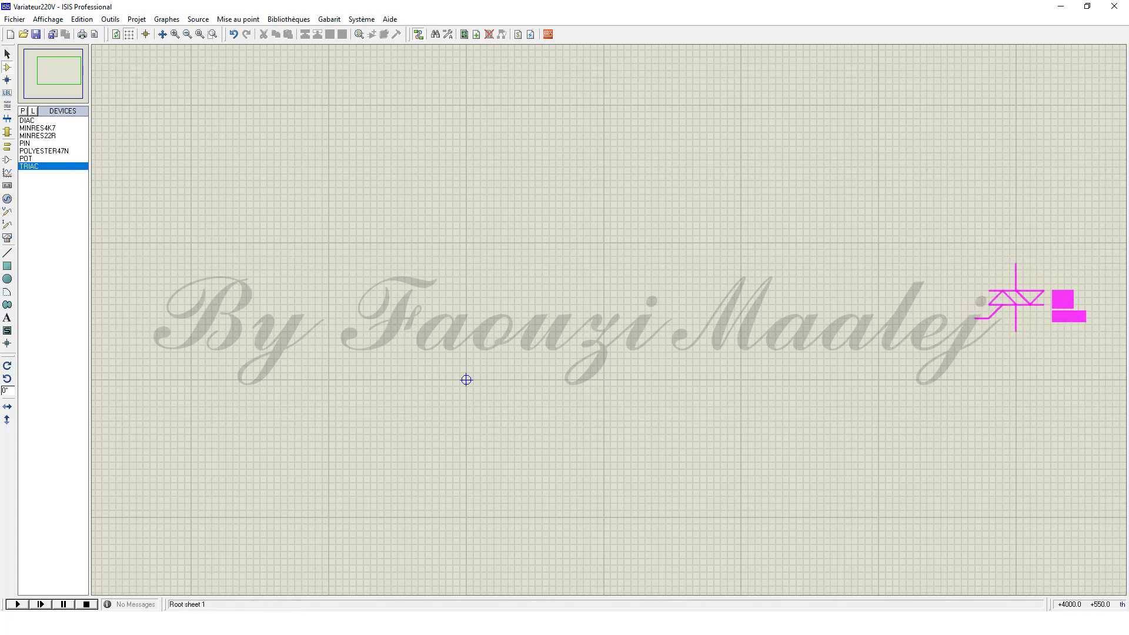
{"action": "left_click", "coordinate": [1018, 305]}
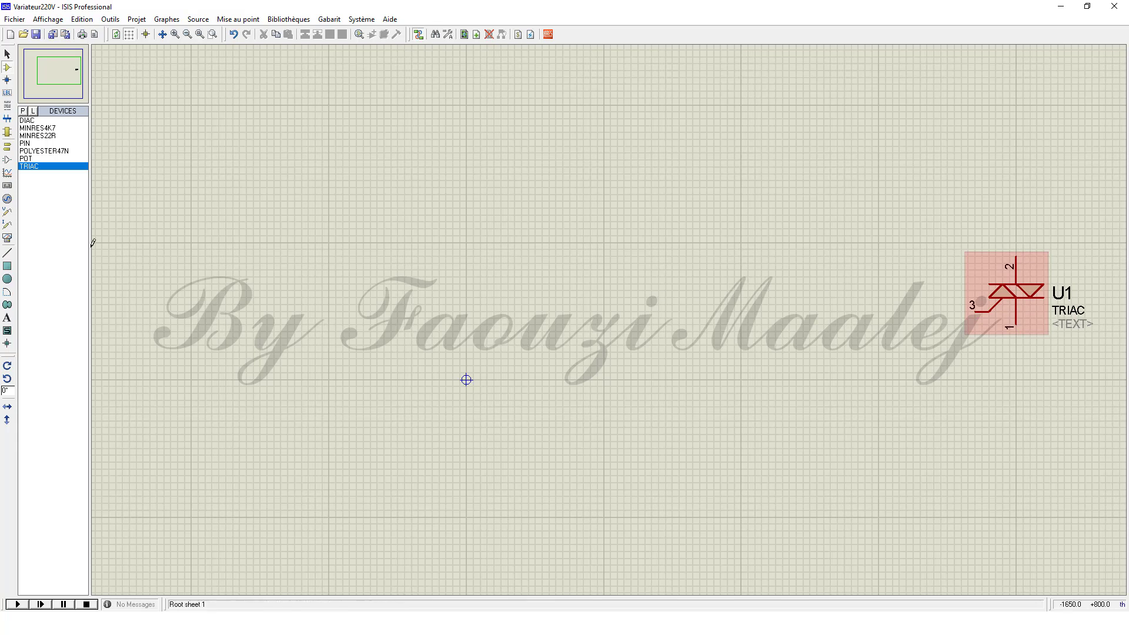
{"action": "left_click", "coordinate": [36, 128]}
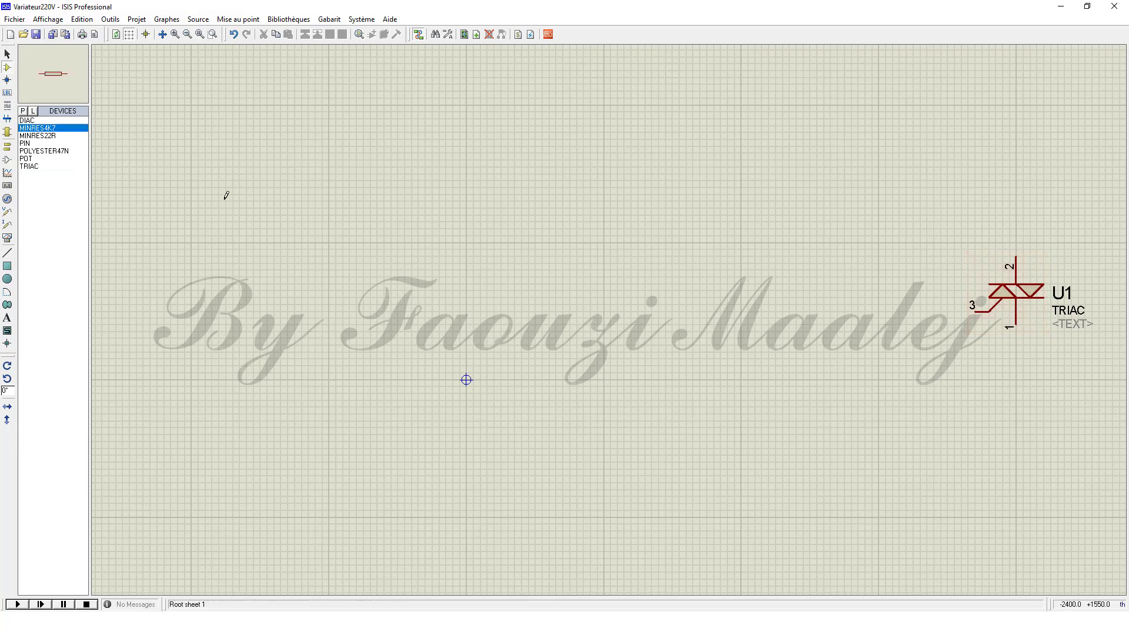
{"action": "left_click", "coordinate": [523, 304]}
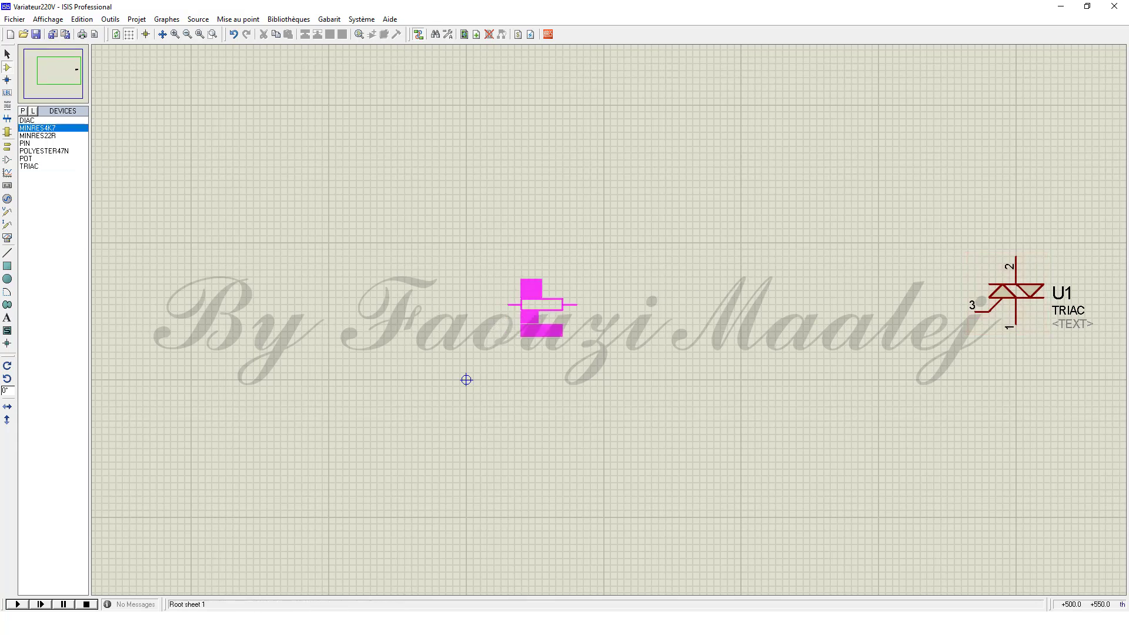
{"action": "left_click", "coordinate": [536, 316]}
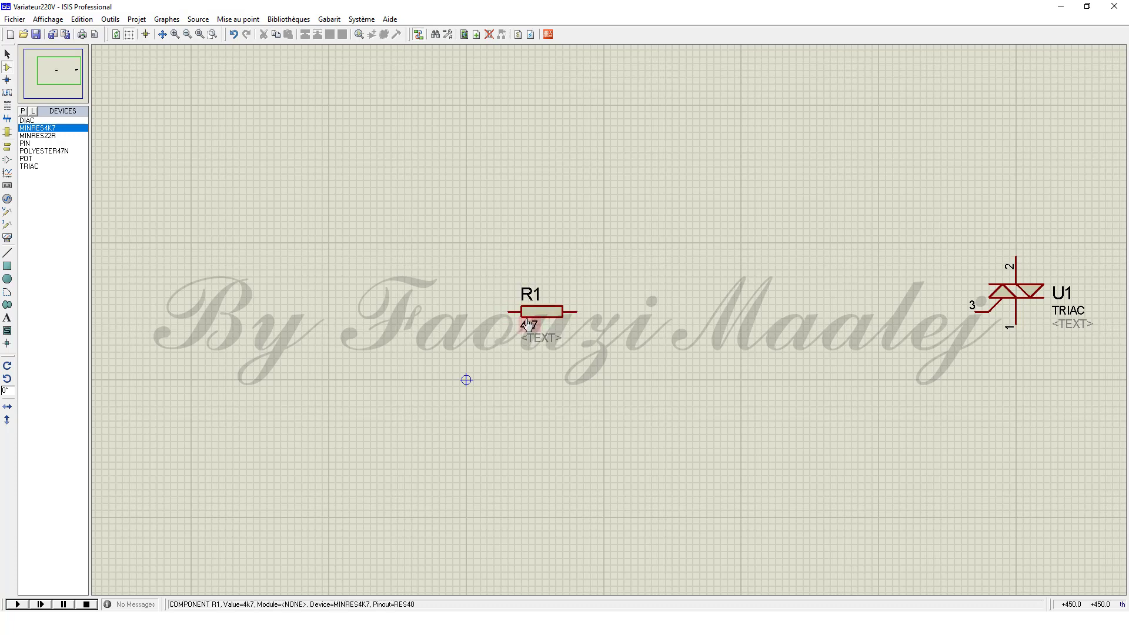
Place a MINRES22R resistor beside the TRIAC's gate and a DIAC to that resistor's left, both in line with R1
{"action": "left_click", "coordinate": [38, 135]}
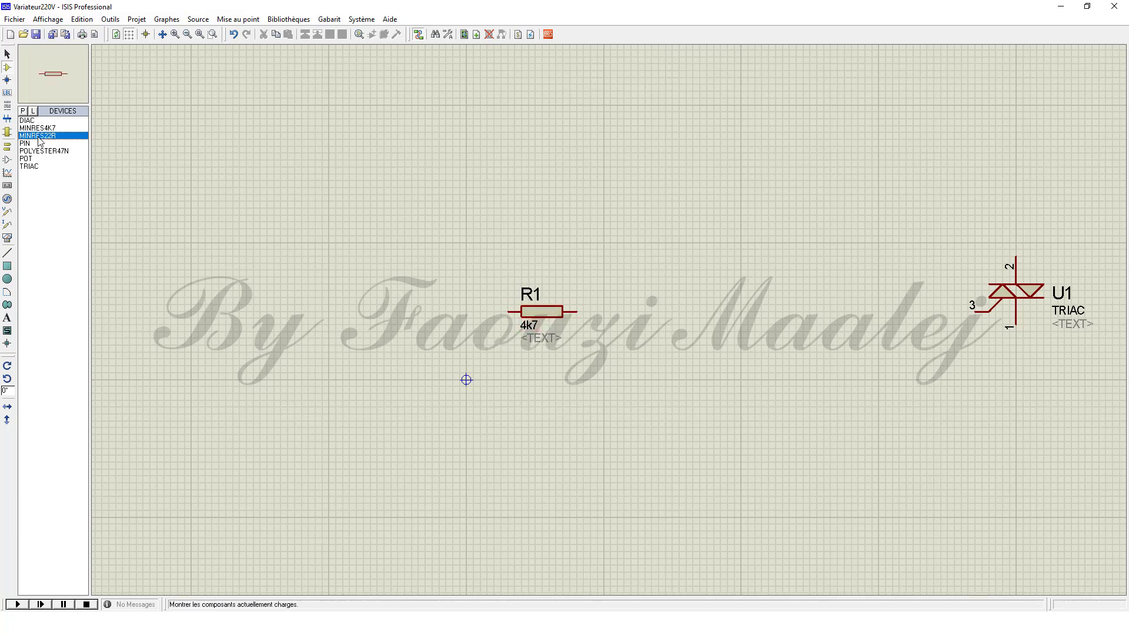
{"action": "left_click", "coordinate": [912, 318]}
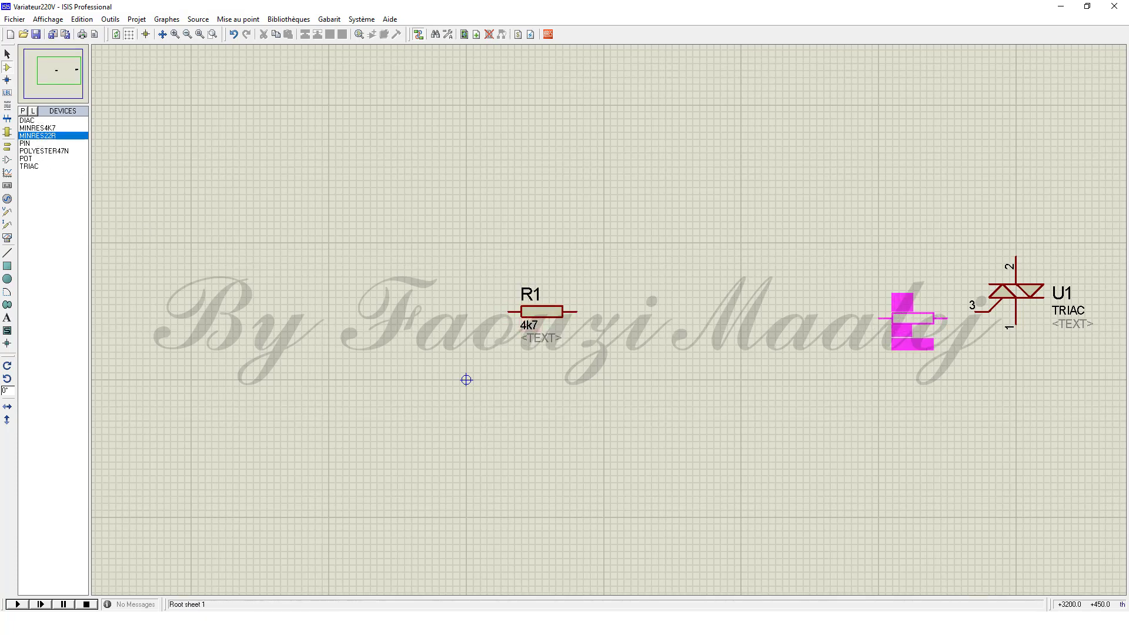
{"action": "left_click", "coordinate": [912, 311]}
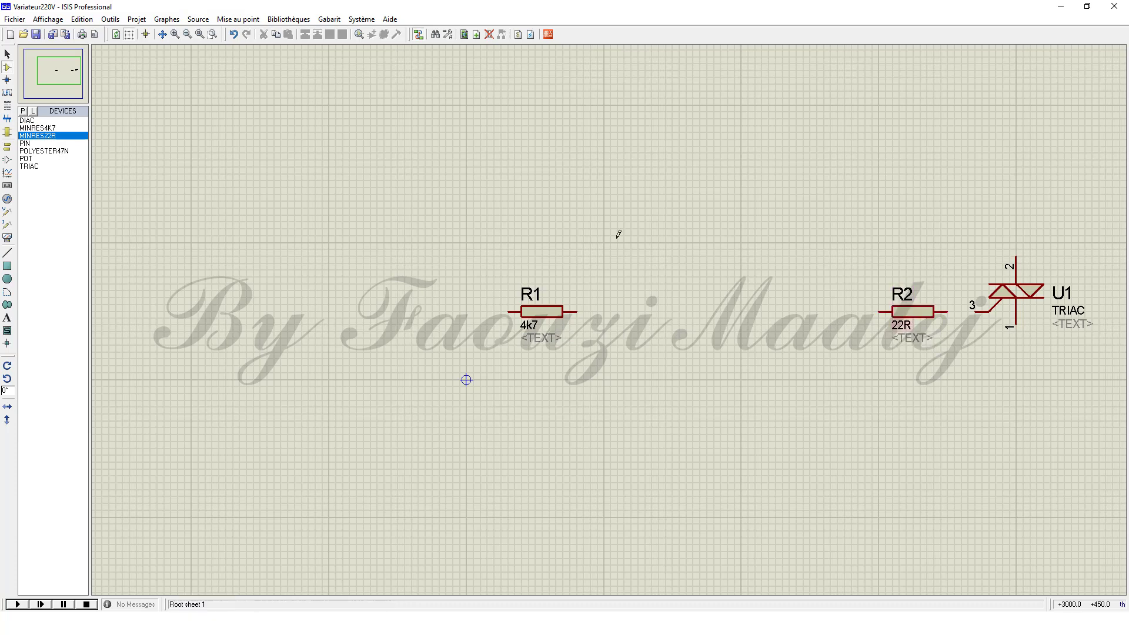
{"action": "left_click", "coordinate": [23, 120]}
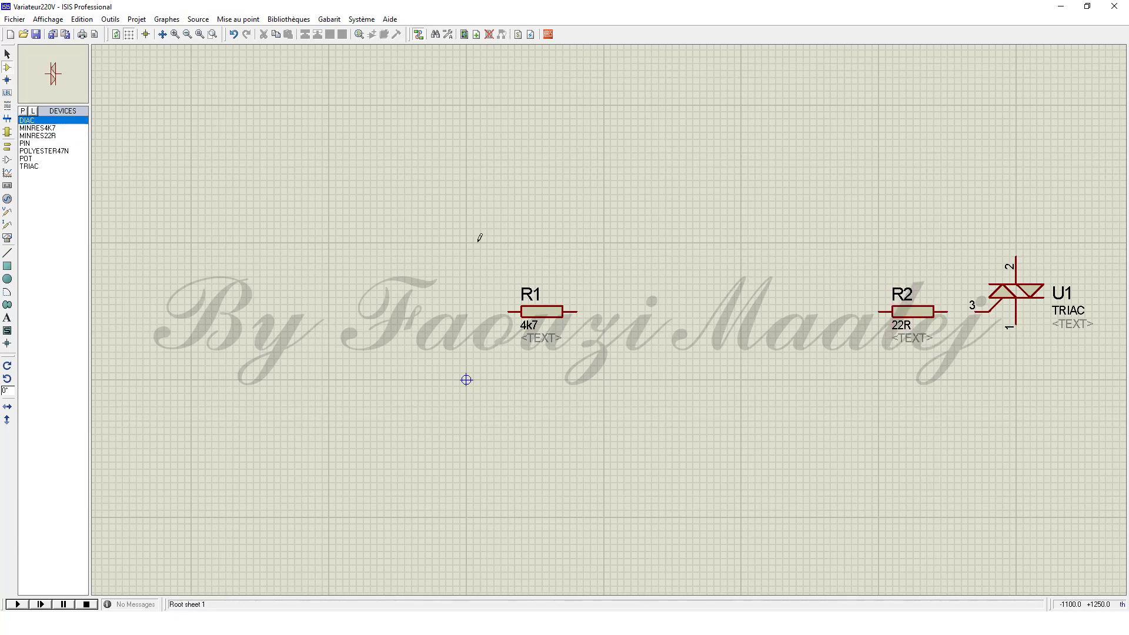
{"action": "left_click", "coordinate": [818, 311]}
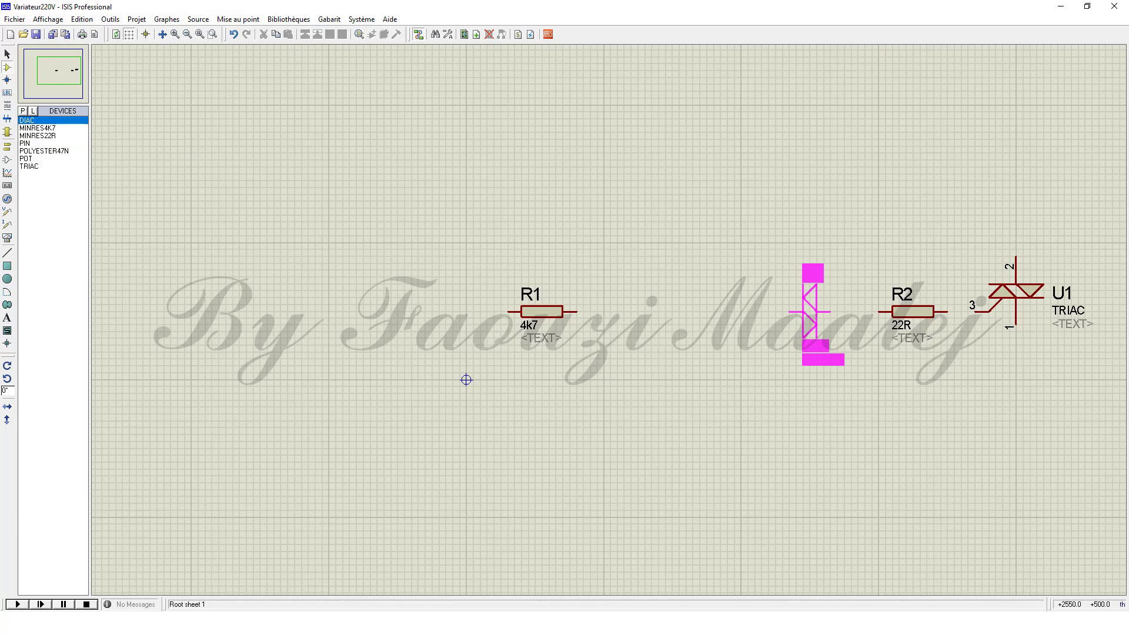
{"action": "left_click", "coordinate": [809, 311]}
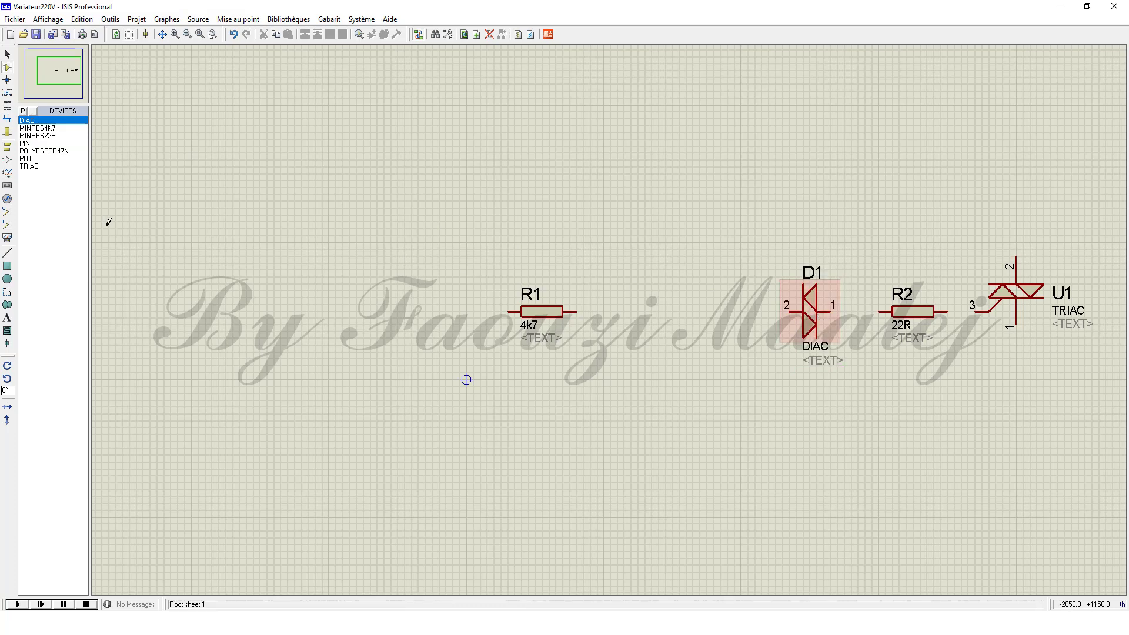
Place the POLYESTER47N capacitor vertically below and left of the DIAC, and the POT potentiometer above R1
{"action": "left_click", "coordinate": [54, 152]}
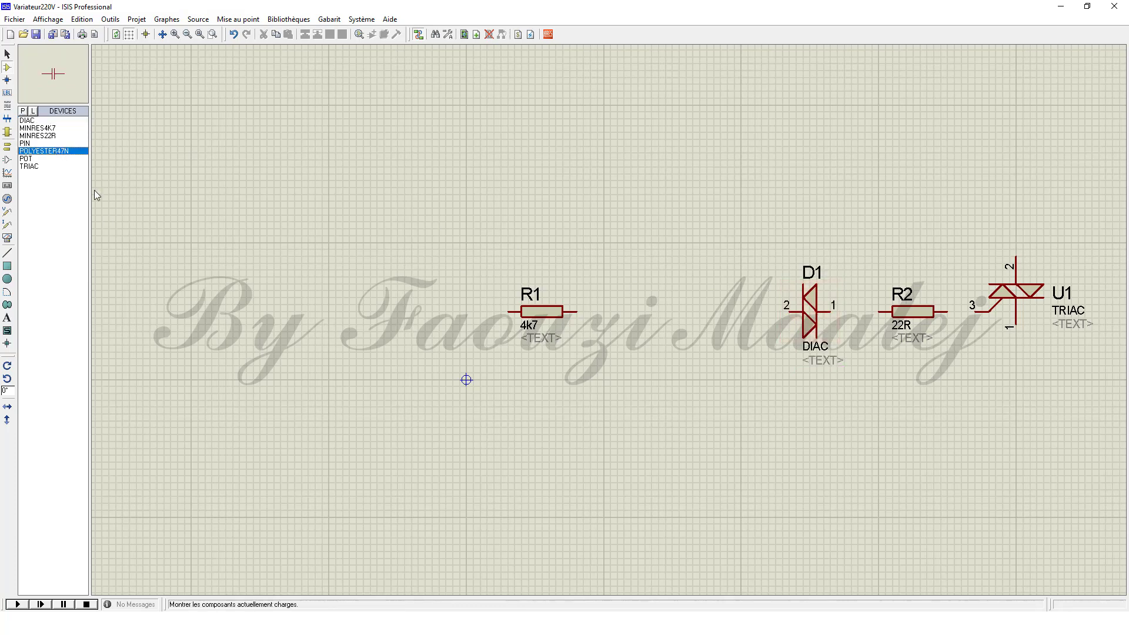
{"action": "key", "text": "KP_Add"}
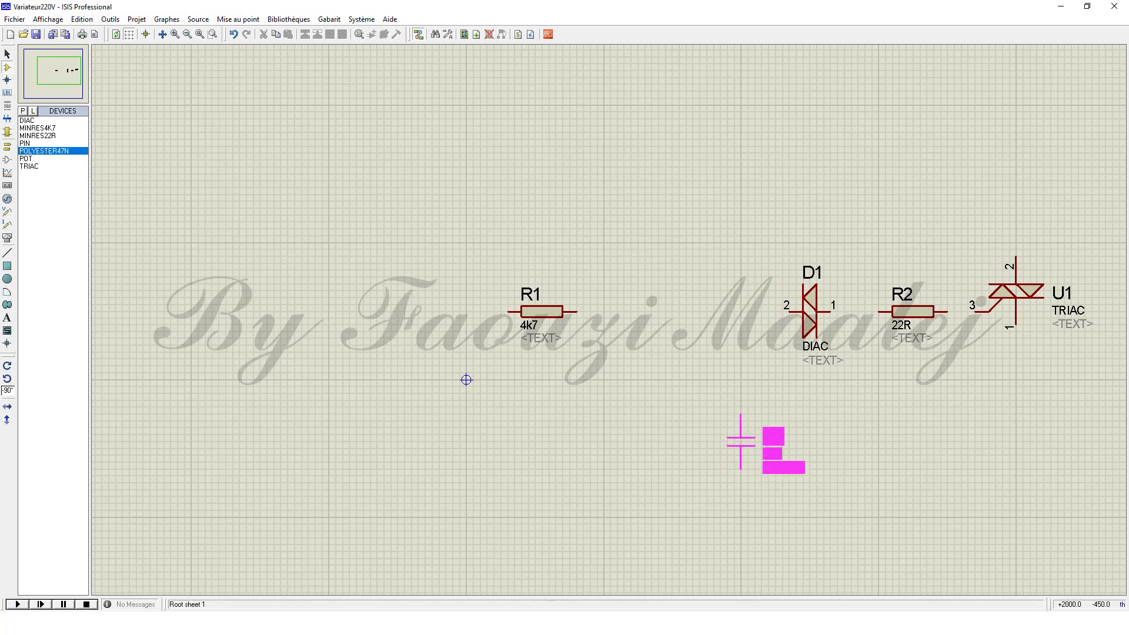
{"action": "left_click", "coordinate": [740, 434]}
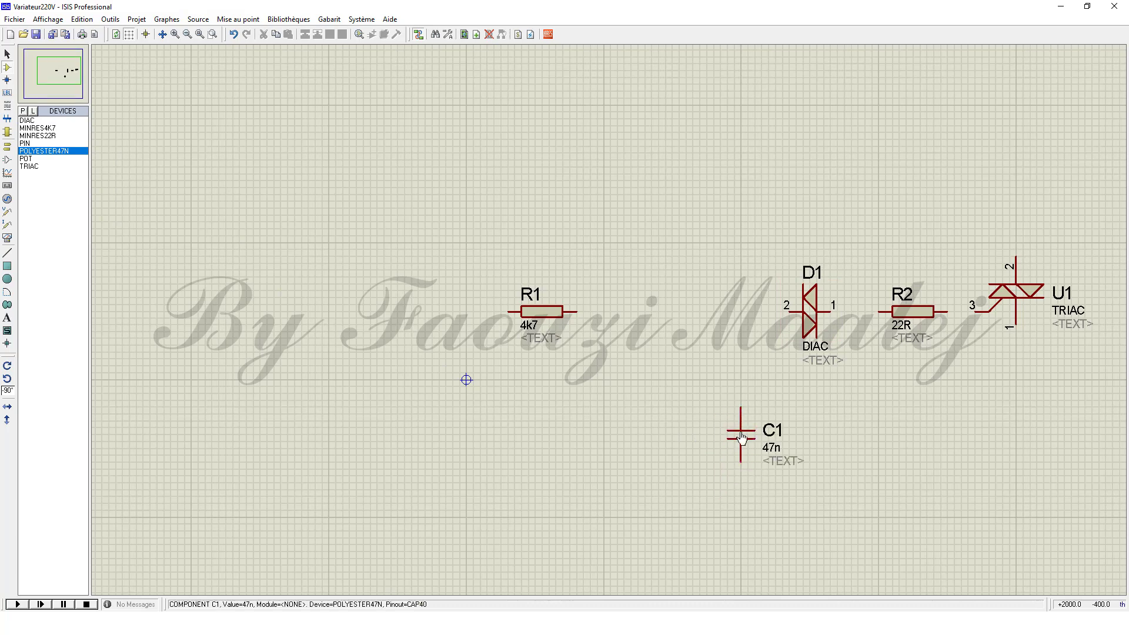
{"action": "left_click", "coordinate": [27, 159]}
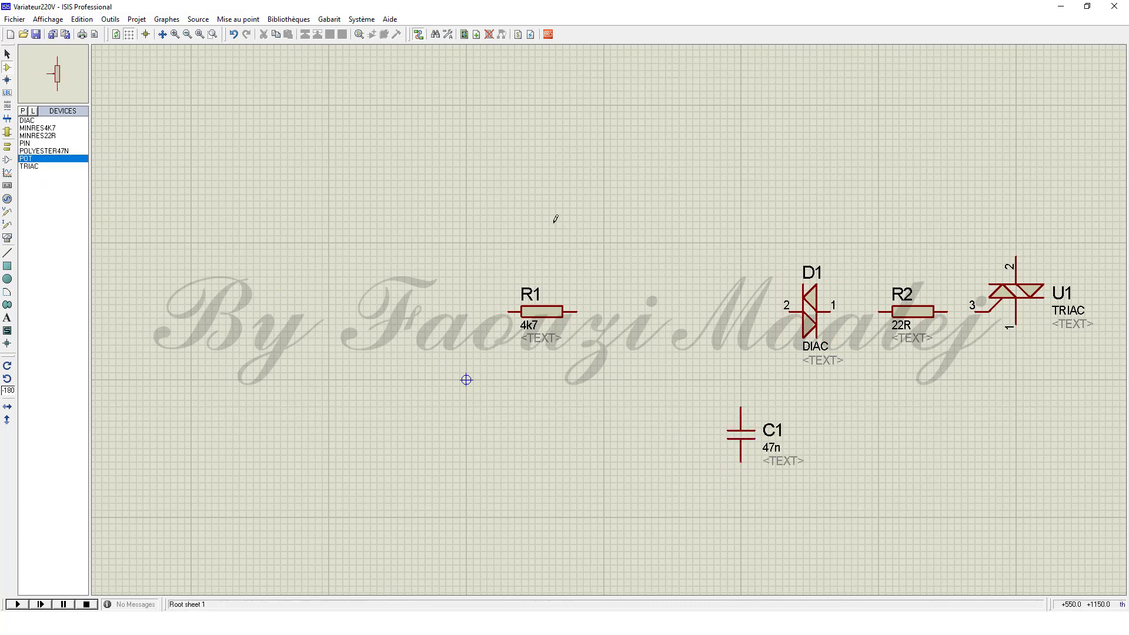
{"action": "left_click", "coordinate": [607, 216]}
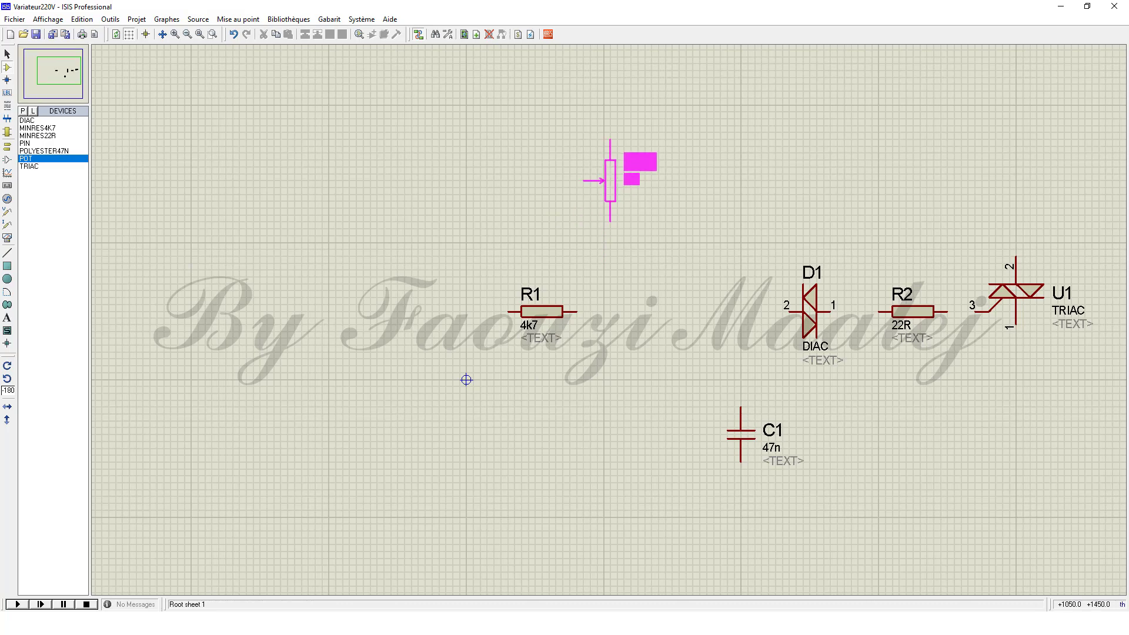
{"action": "left_click", "coordinate": [603, 184]}
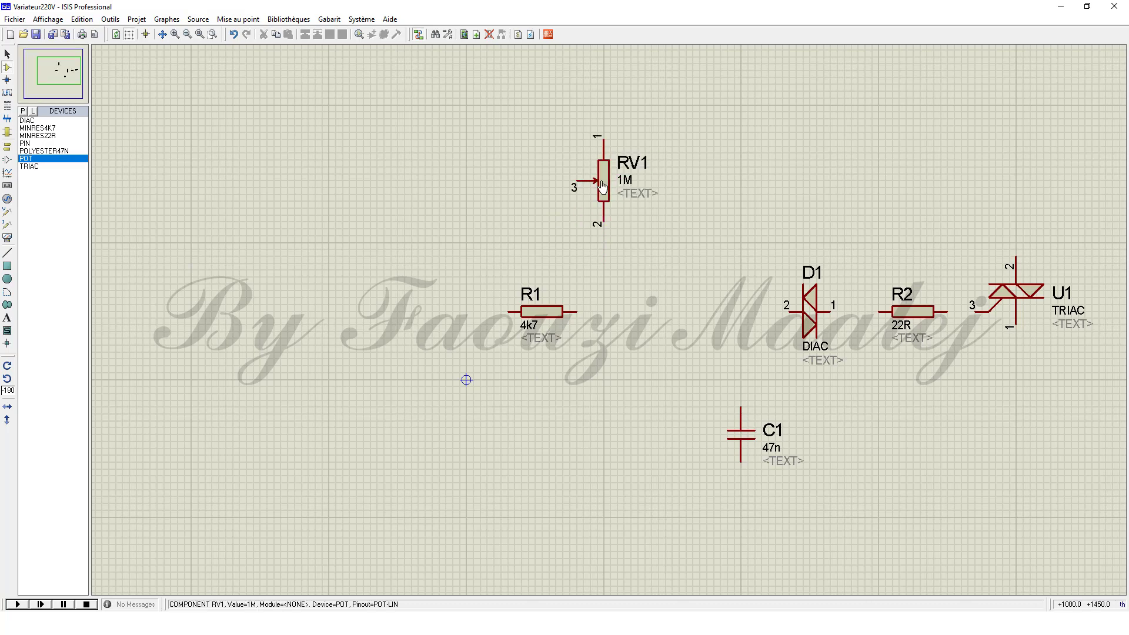
Move resistor R1 right along its row so it sits closer to the DIAC
{"action": "left_click", "coordinate": [543, 317]}
{"action": "left_click_drag", "start_coordinate": [544, 317], "coordinate": [673, 310]}
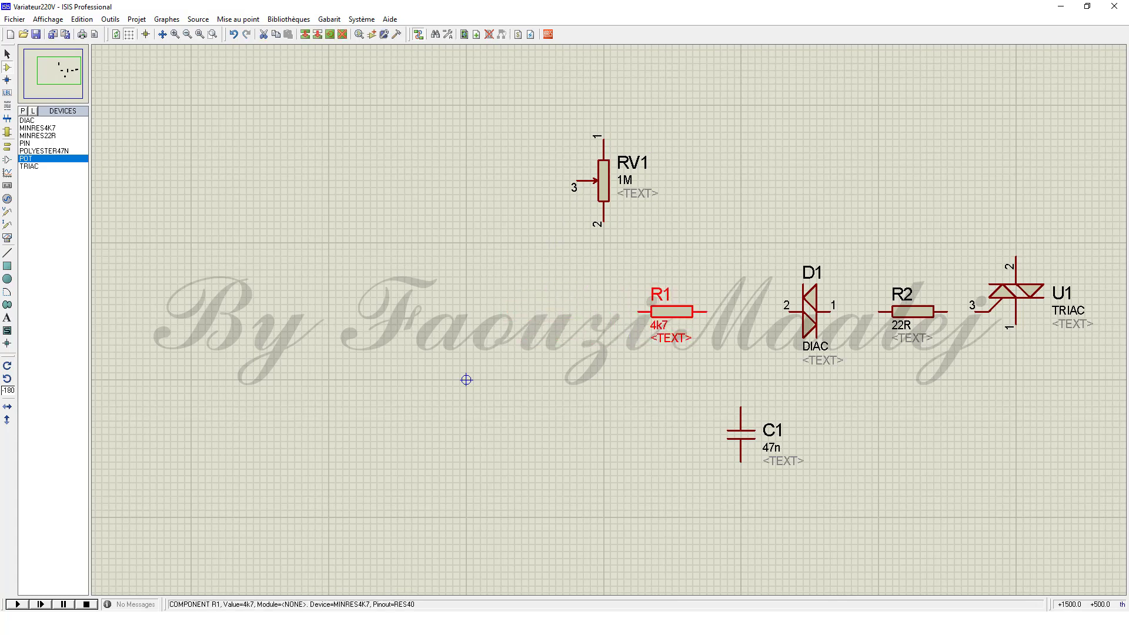
{"action": "left_click", "coordinate": [615, 378]}
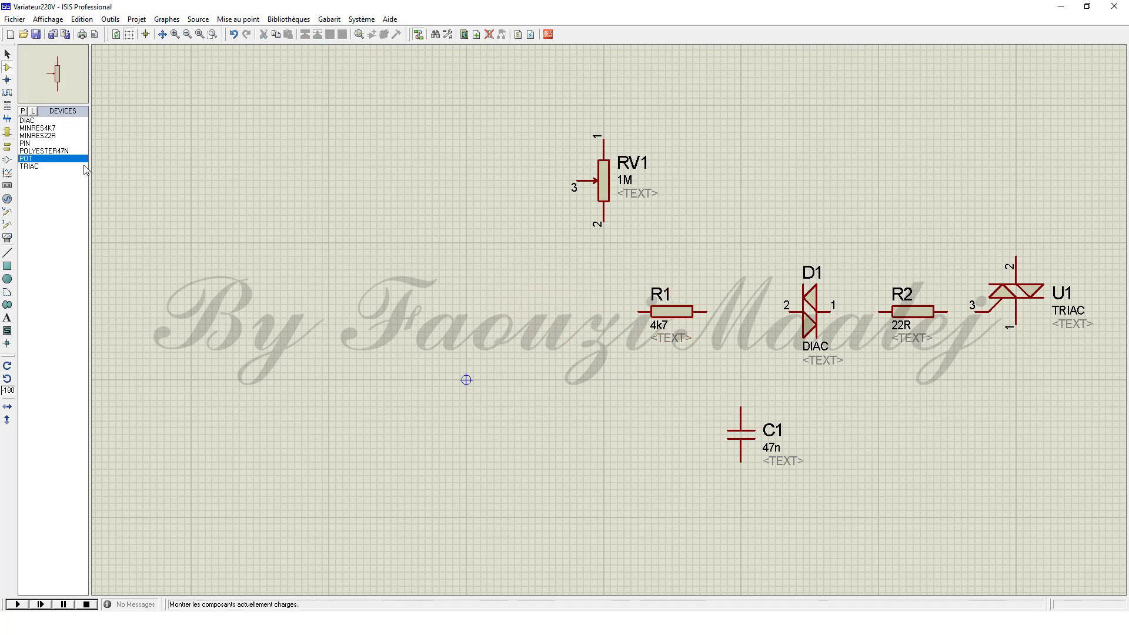
Place four PIN connectors in a vertical column left of the circuit, rotated so their pins face the components
{"action": "left_click", "coordinate": [27, 143]}
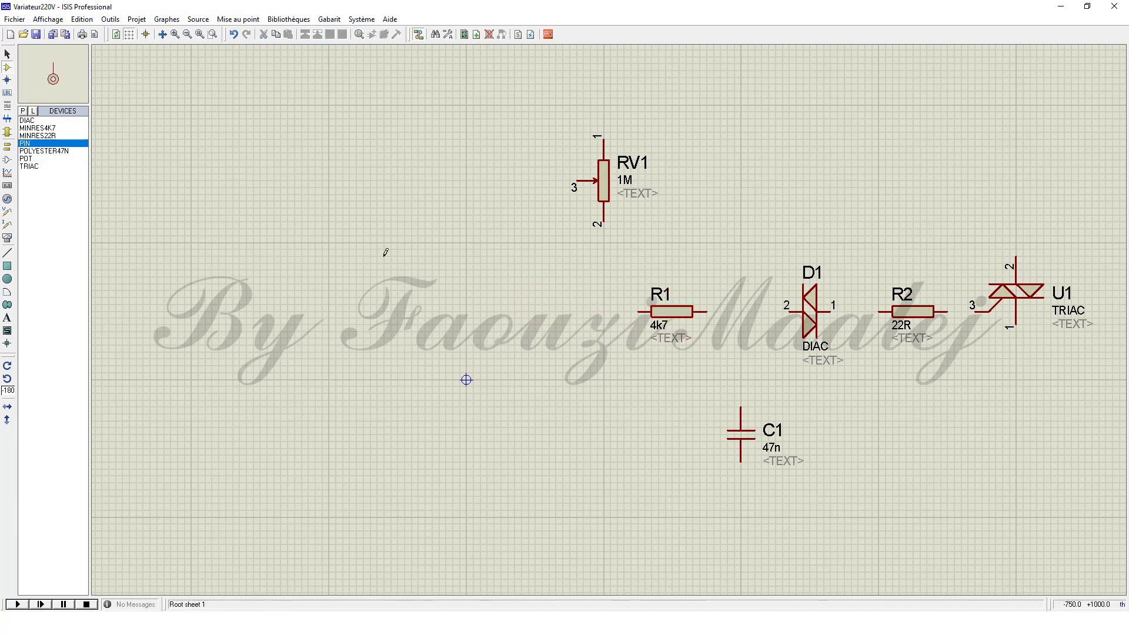
{"action": "left_click", "coordinate": [505, 445]}
{"action": "key", "text": "KP_Subtract"}
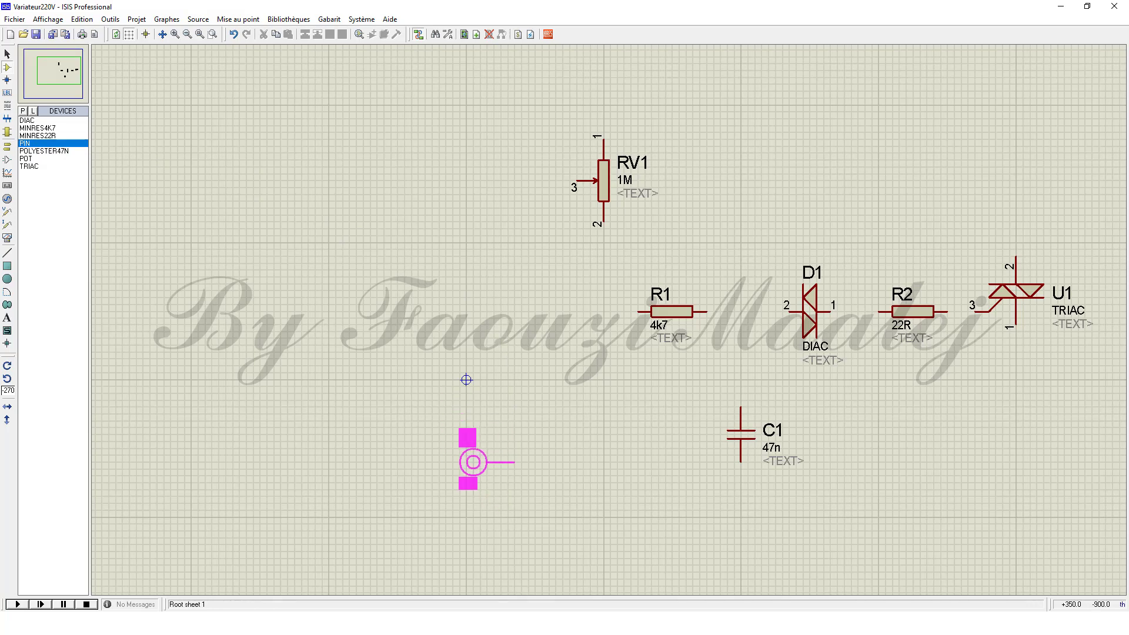
{"action": "left_click", "coordinate": [467, 475]}
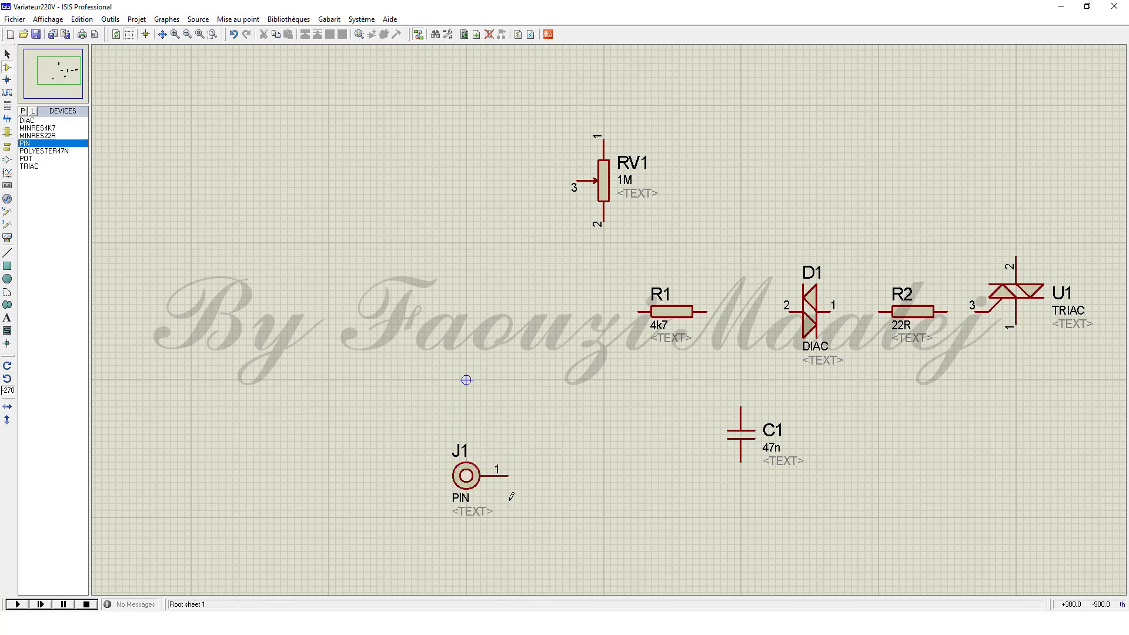
{"action": "left_click", "coordinate": [468, 376]}
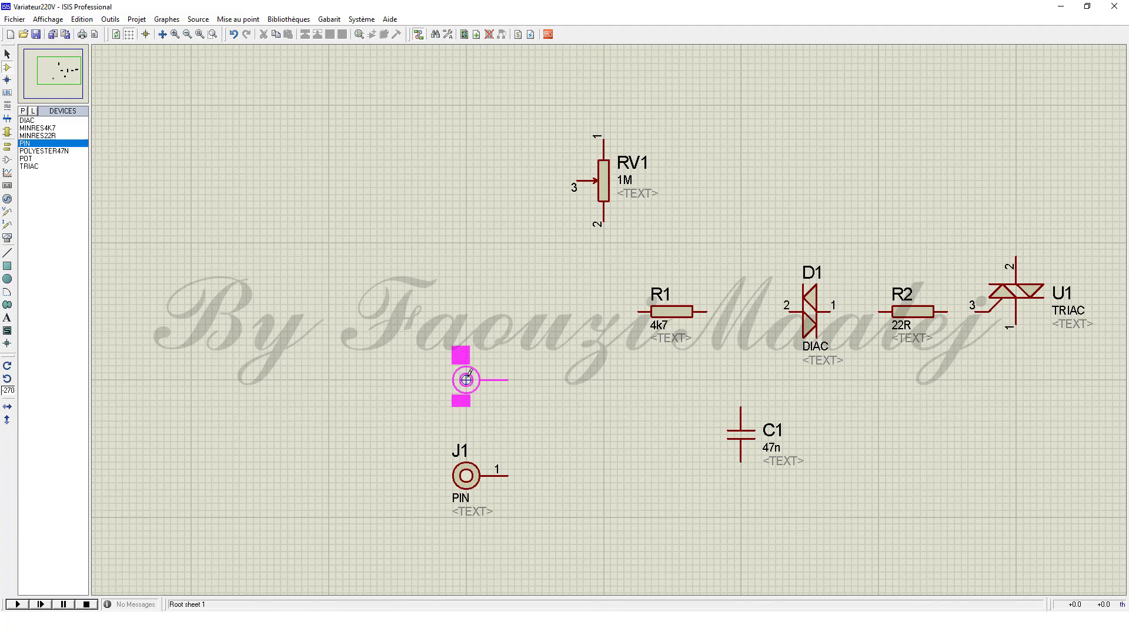
{"action": "left_click", "coordinate": [468, 376]}
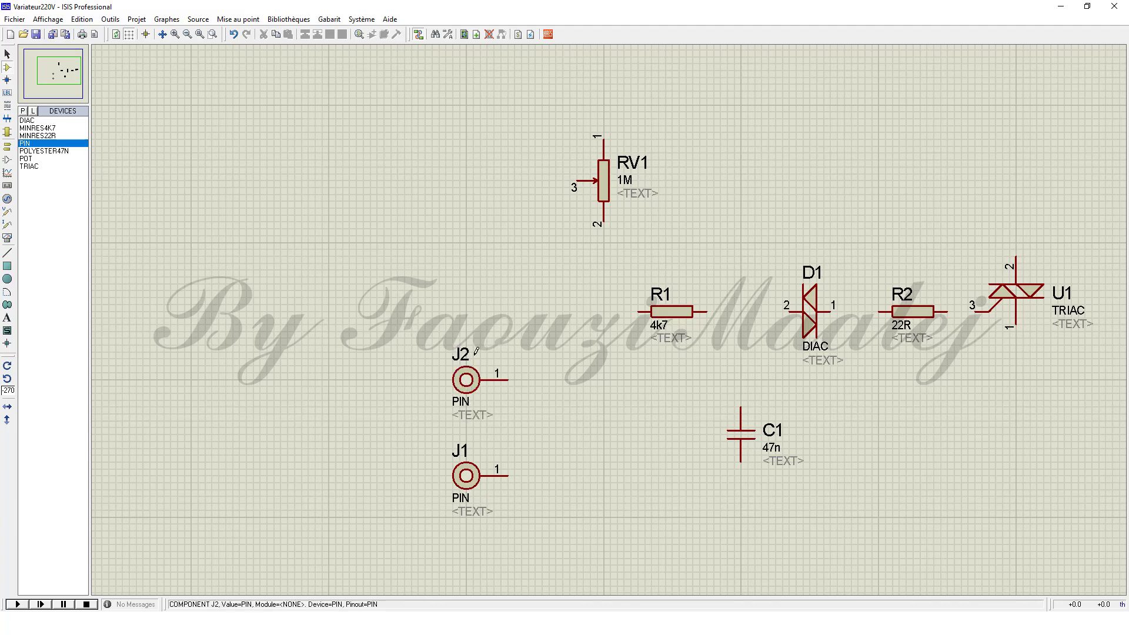
{"action": "left_click", "coordinate": [470, 241]}
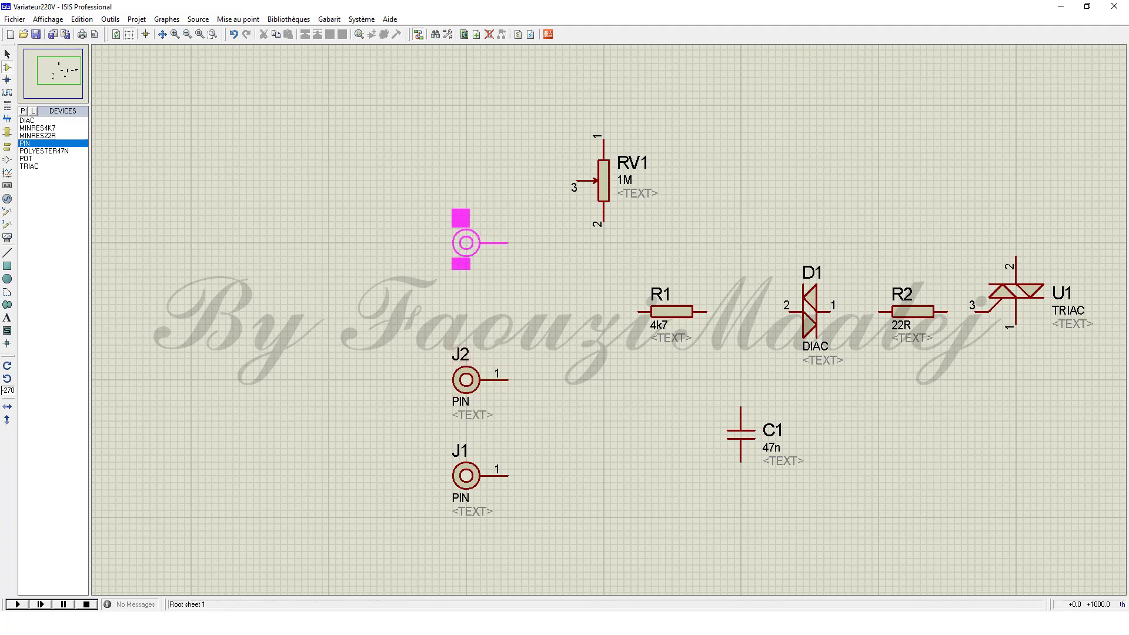
{"action": "left_click", "coordinate": [470, 241]}
{"action": "left_click", "coordinate": [468, 143]}
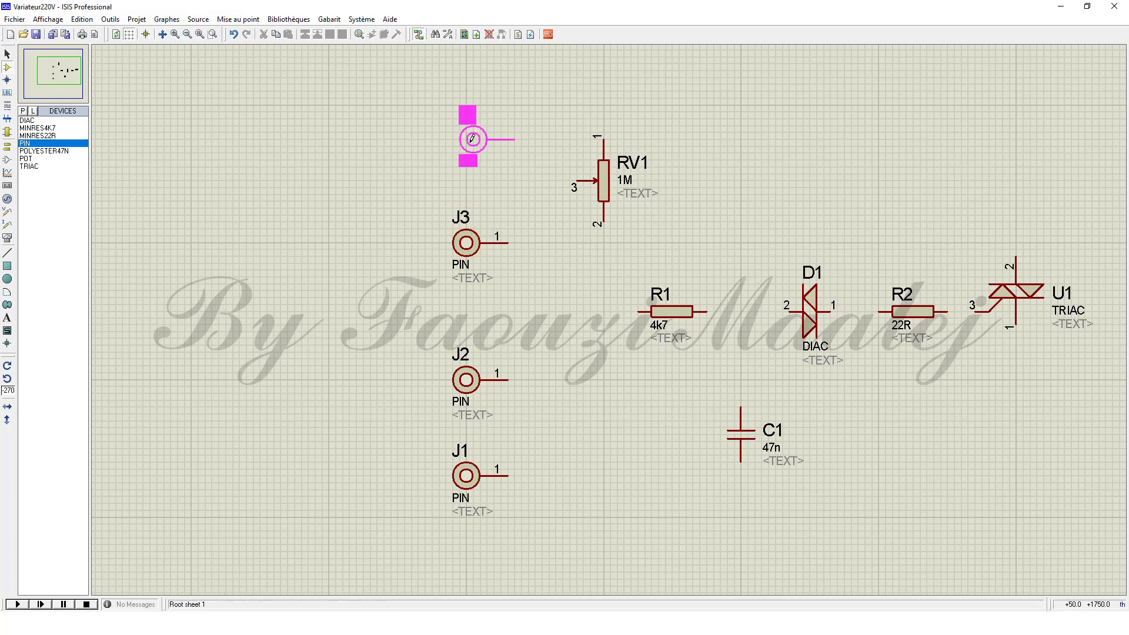
{"action": "left_click", "coordinate": [468, 154]}
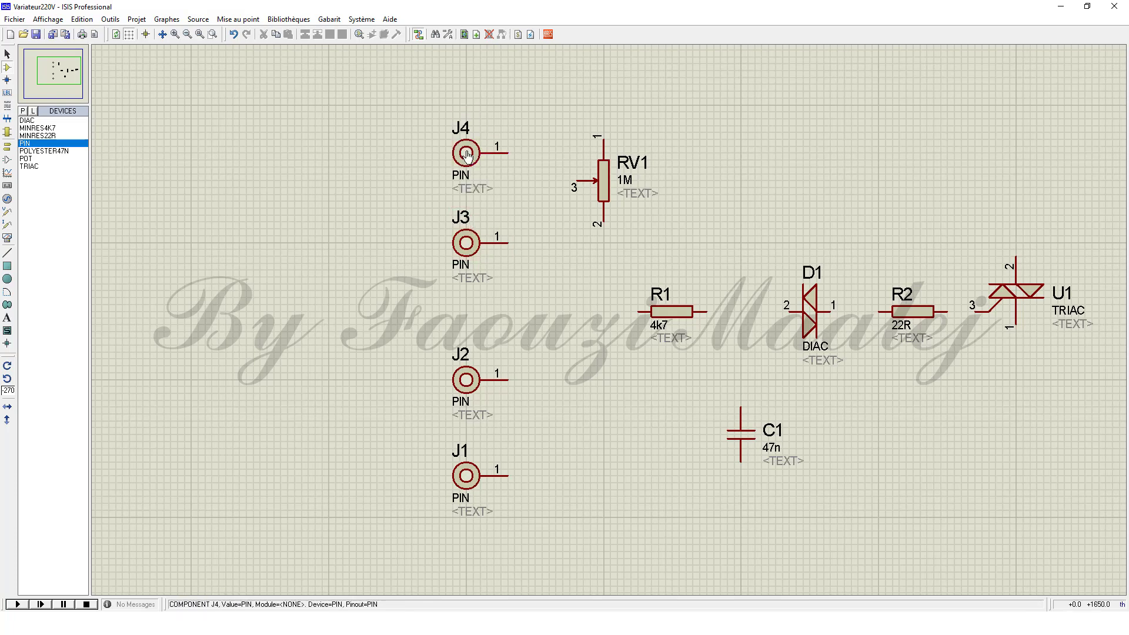
Rename potentiometer RV1 as POT, rotate it 180° so its wiper faces right, and shift it slightly right
{"action": "double_click", "coordinate": [602, 176]}
{"action": "type", "text": "POT"}
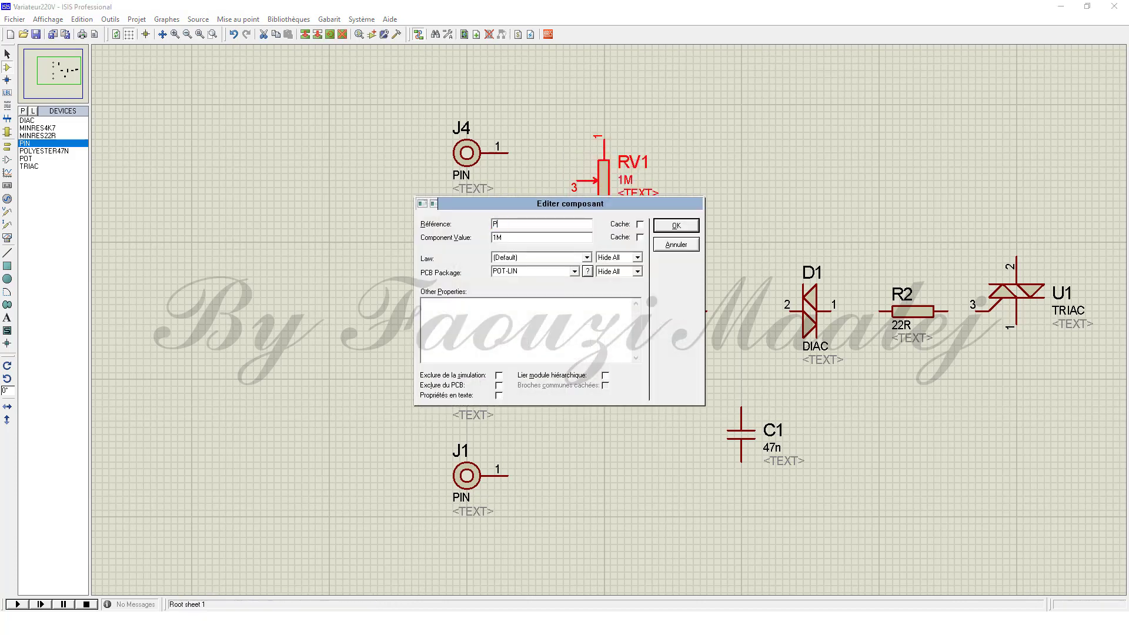
{"action": "left_click", "coordinate": [678, 225]}
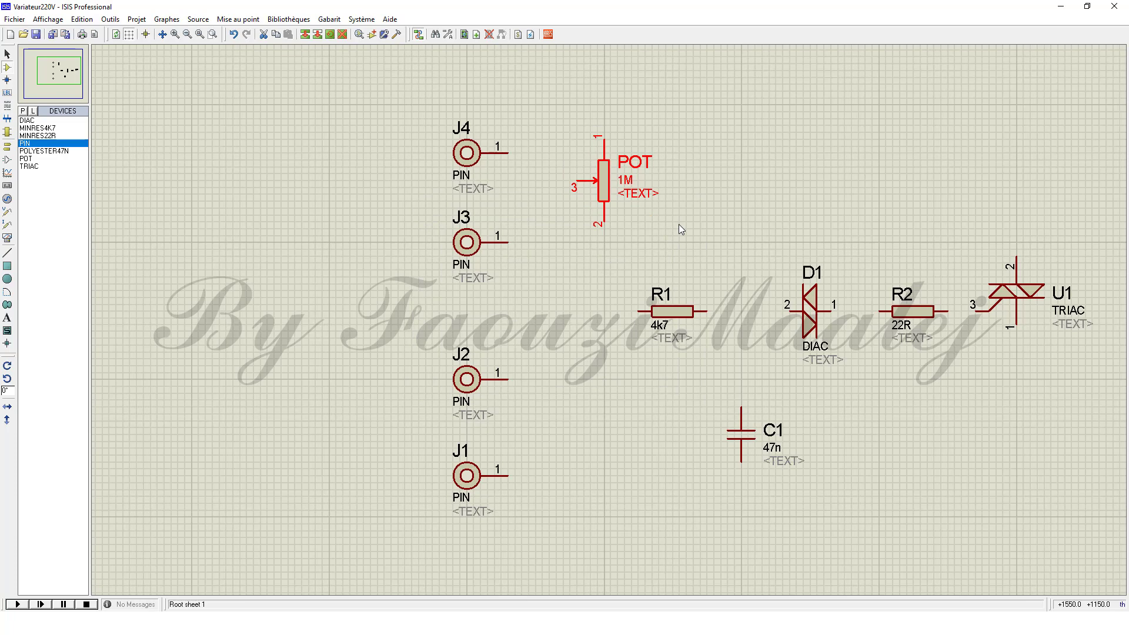
{"action": "key", "text": "KP_Add"}
{"action": "key", "text": "KP_Add"}
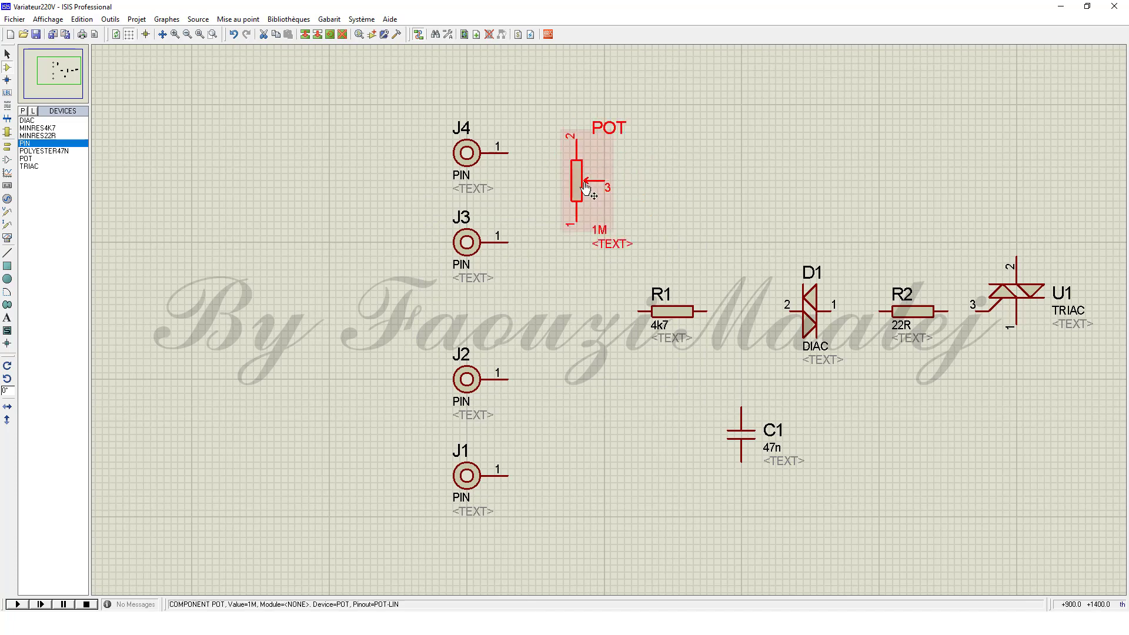
{"action": "left_click_drag", "start_coordinate": [587, 189], "coordinate": [615, 188]}
{"action": "left_click", "coordinate": [726, 171]}
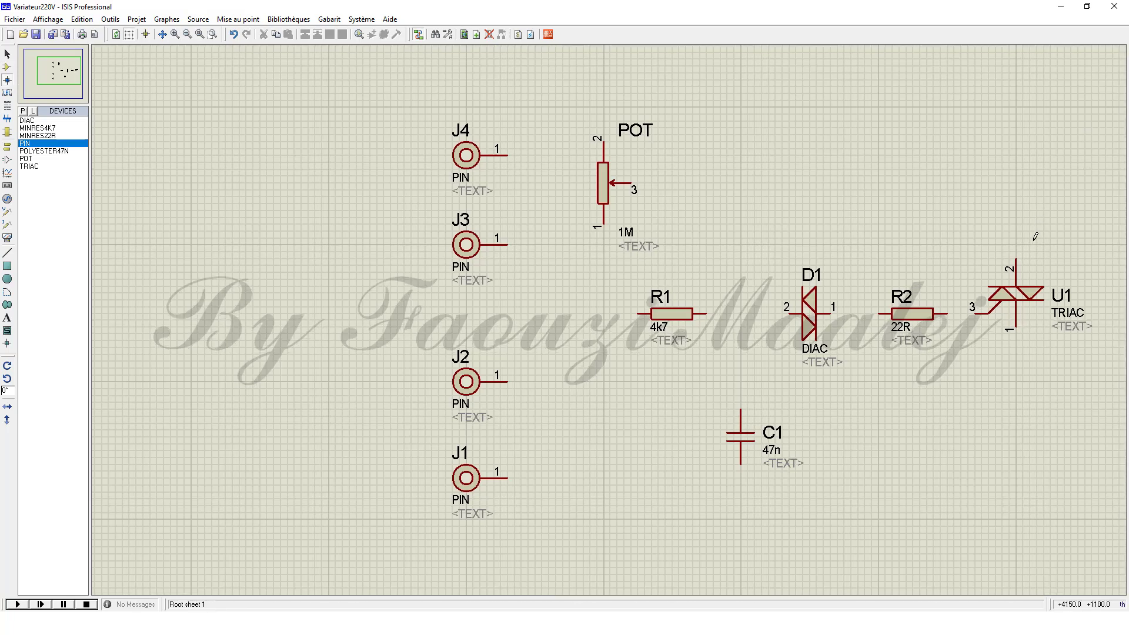
Wire the TRIAC's pin 2 over the circuit to J4, its pin 1 under the circuit to J1, and J2 to J3
{"action": "left_click", "coordinate": [1015, 256]}
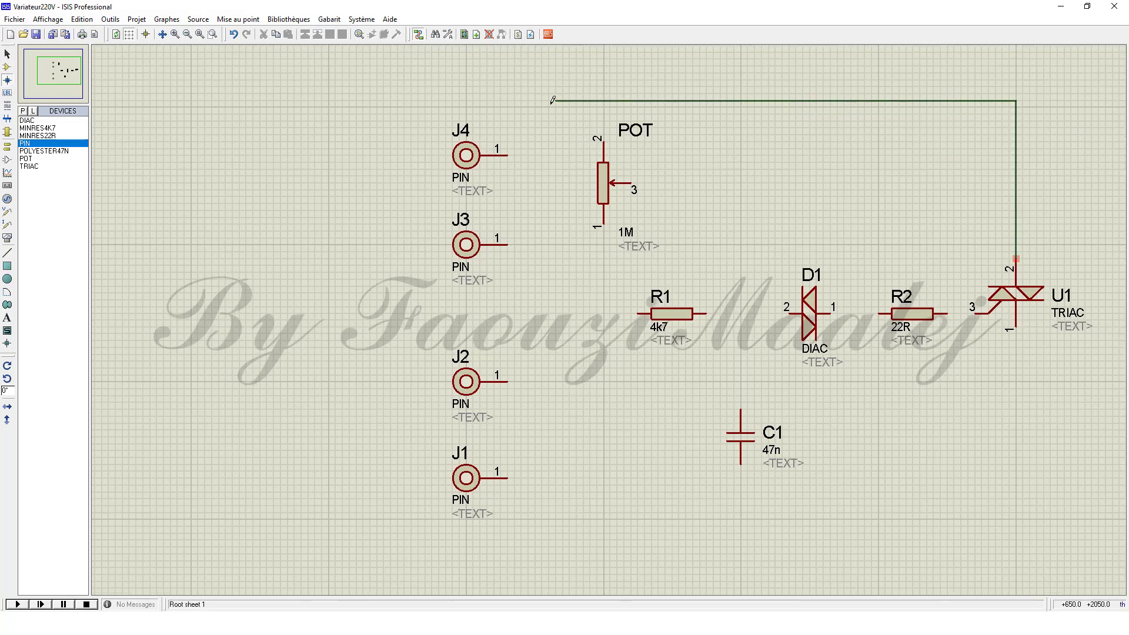
{"action": "left_click", "coordinate": [508, 154]}
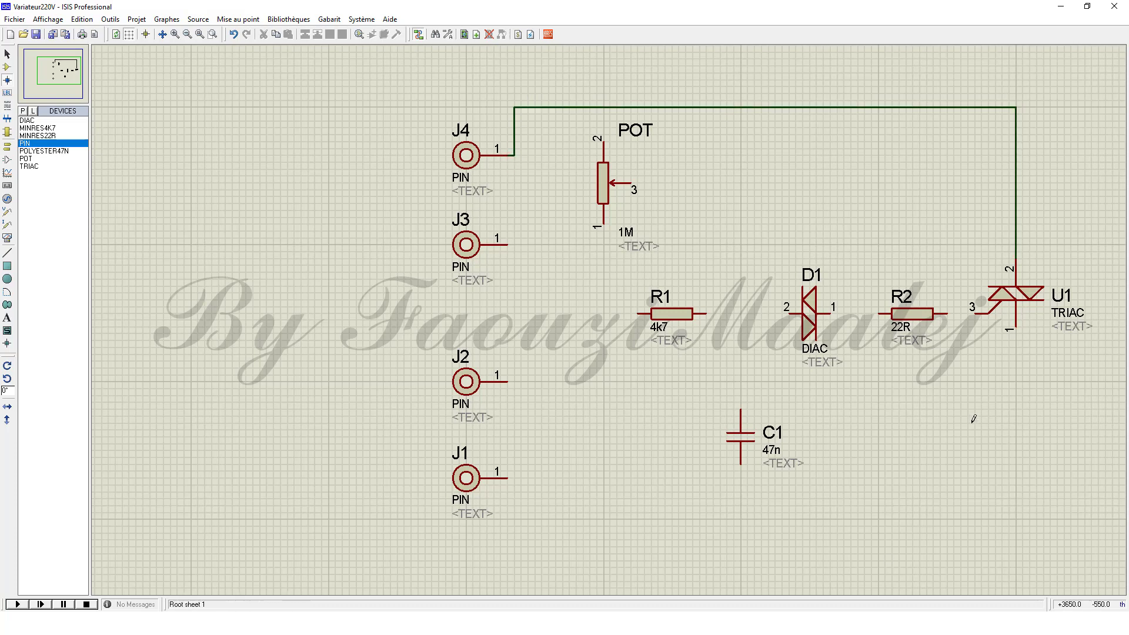
{"action": "left_click", "coordinate": [1015, 328]}
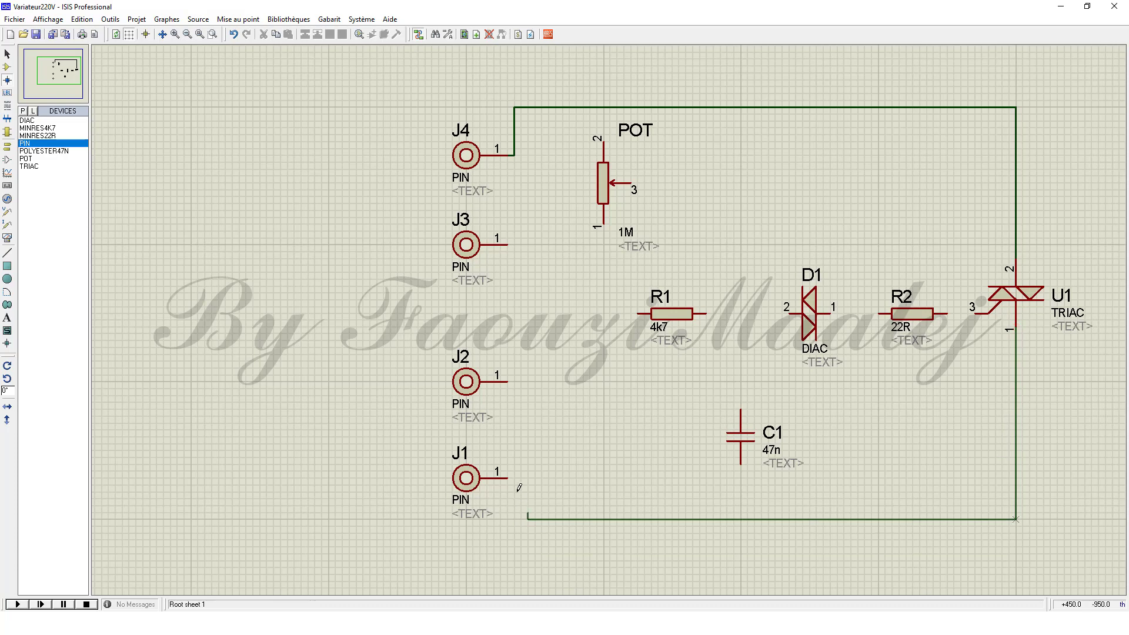
{"action": "left_click", "coordinate": [509, 477]}
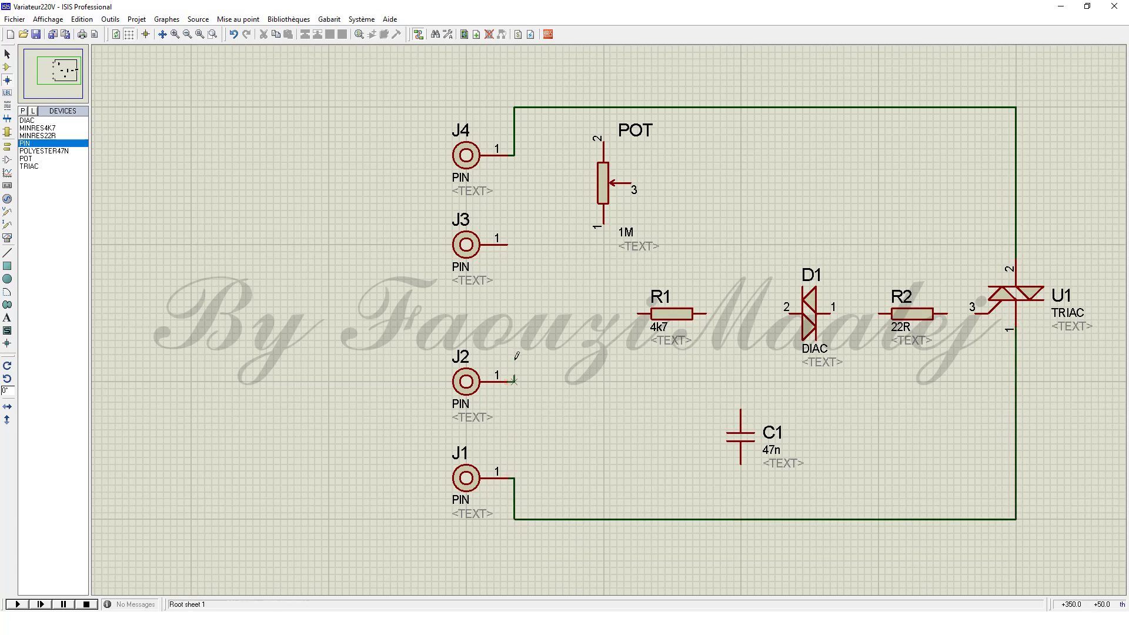
{"action": "left_click", "coordinate": [514, 381]}
{"action": "left_click", "coordinate": [510, 244]}
Wire the TRIAC's gate to R2, R2 to the DIAC's pin 1, and the DIAC's pin 2 to R1
{"action": "left_click", "coordinate": [974, 312]}
{"action": "left_click", "coordinate": [945, 313]}
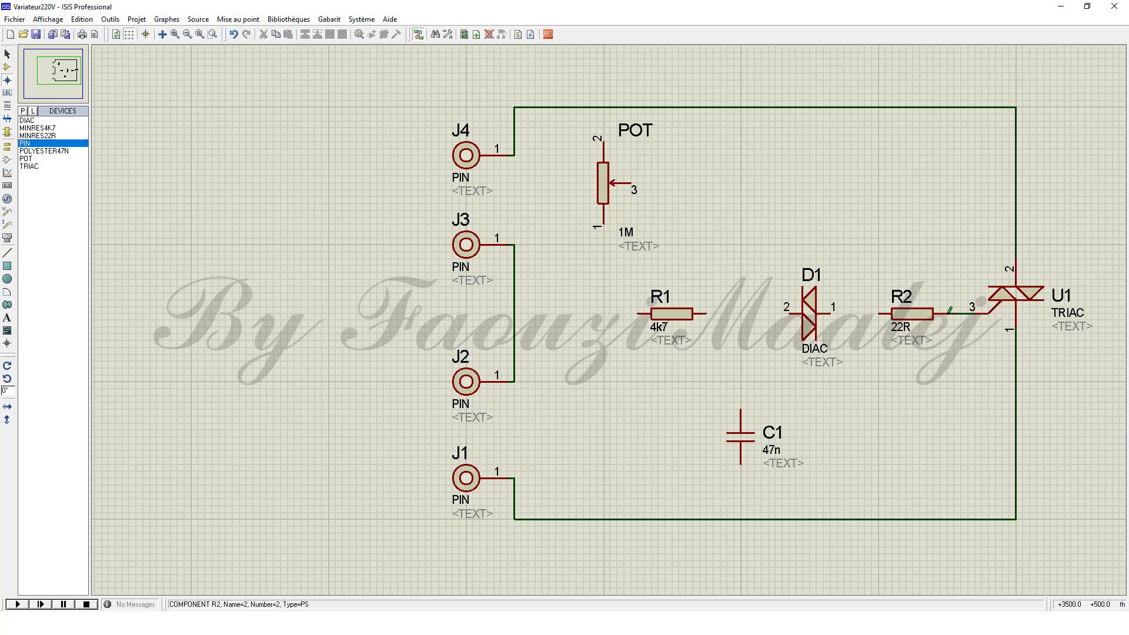
{"action": "left_click", "coordinate": [879, 314]}
{"action": "left_click", "coordinate": [828, 313]}
{"action": "left_click", "coordinate": [705, 313]}
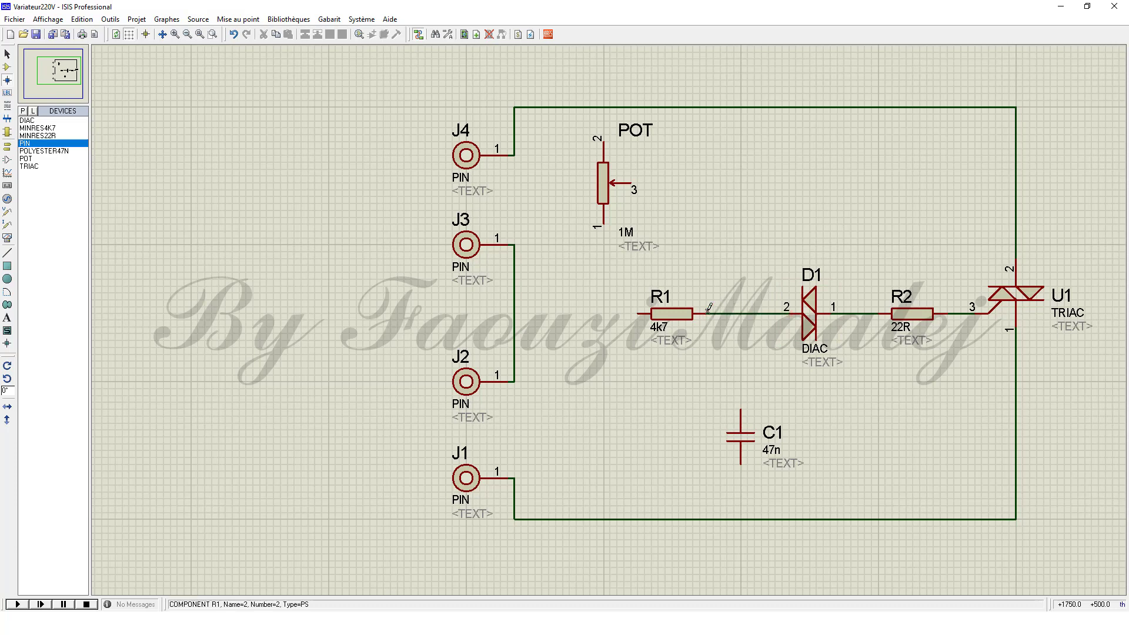
Wire R1's free end to the potentiometer's pin 1, and the potentiometer's pin 2 to the wire between J4 and the TRIAC
{"action": "left_click", "coordinate": [637, 311]}
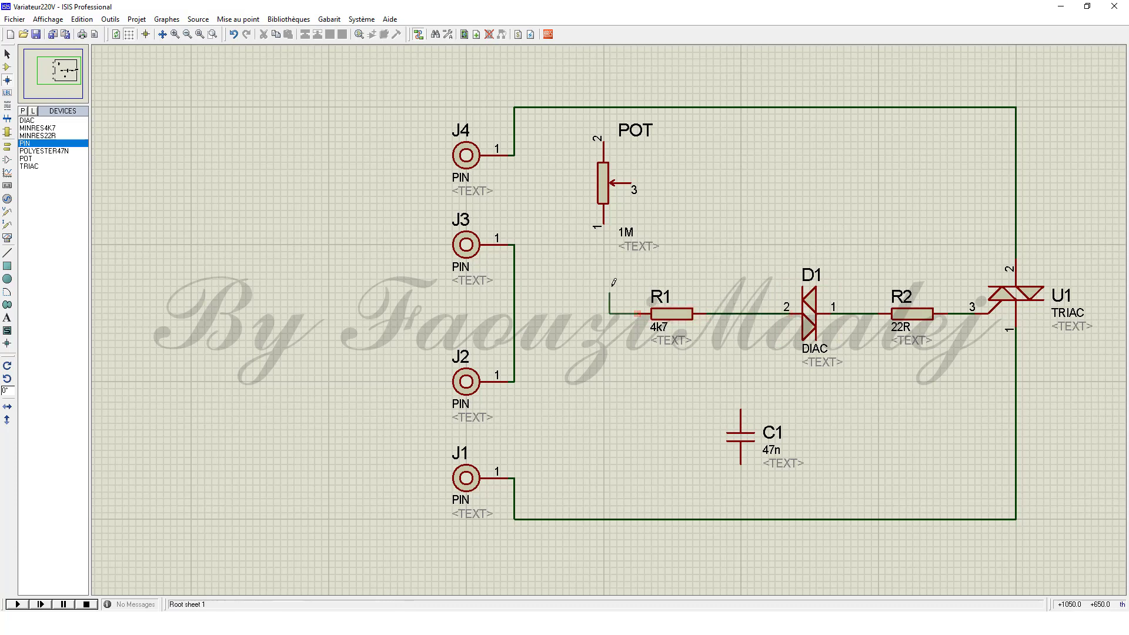
{"action": "left_click", "coordinate": [603, 226]}
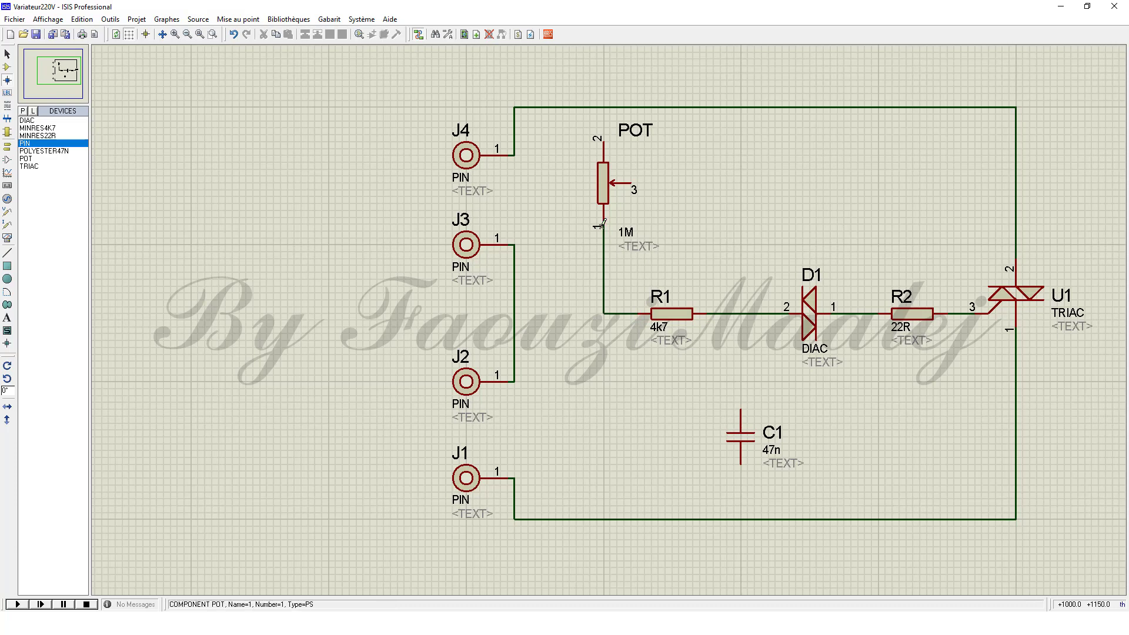
{"action": "left_click", "coordinate": [605, 140]}
{"action": "left_click", "coordinate": [604, 107]}
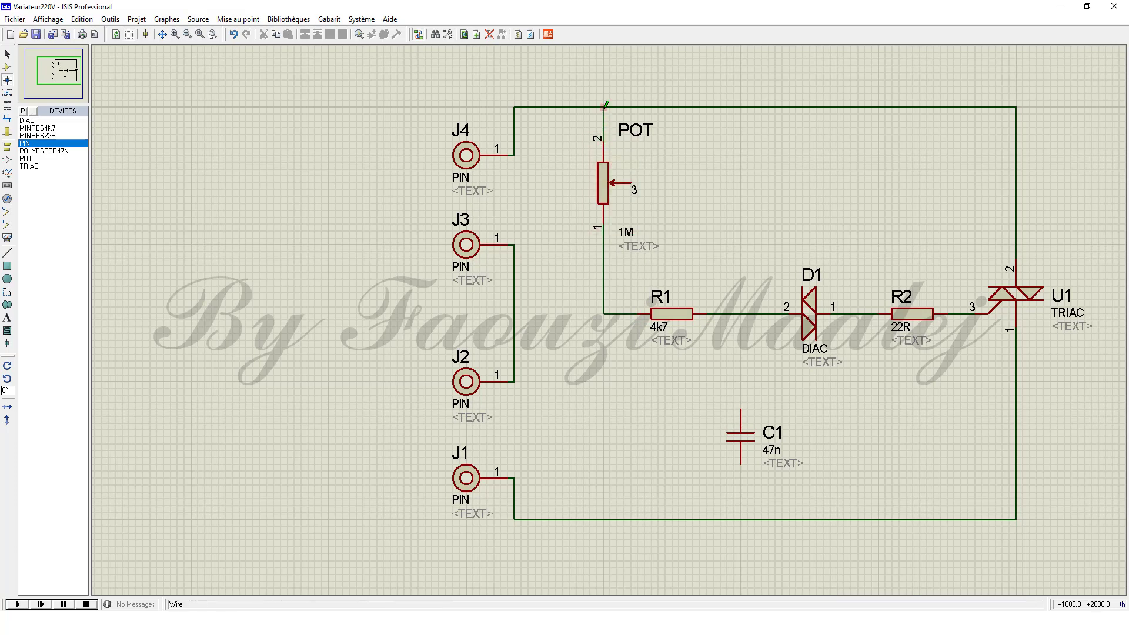
Wire the potentiometer's pin 3 to its pin 1 wire, and connect C1 between the R1–DIAC wire and the lower J1–TRIAC wire
{"action": "left_click", "coordinate": [604, 243]}
{"action": "left_click", "coordinate": [634, 182]}
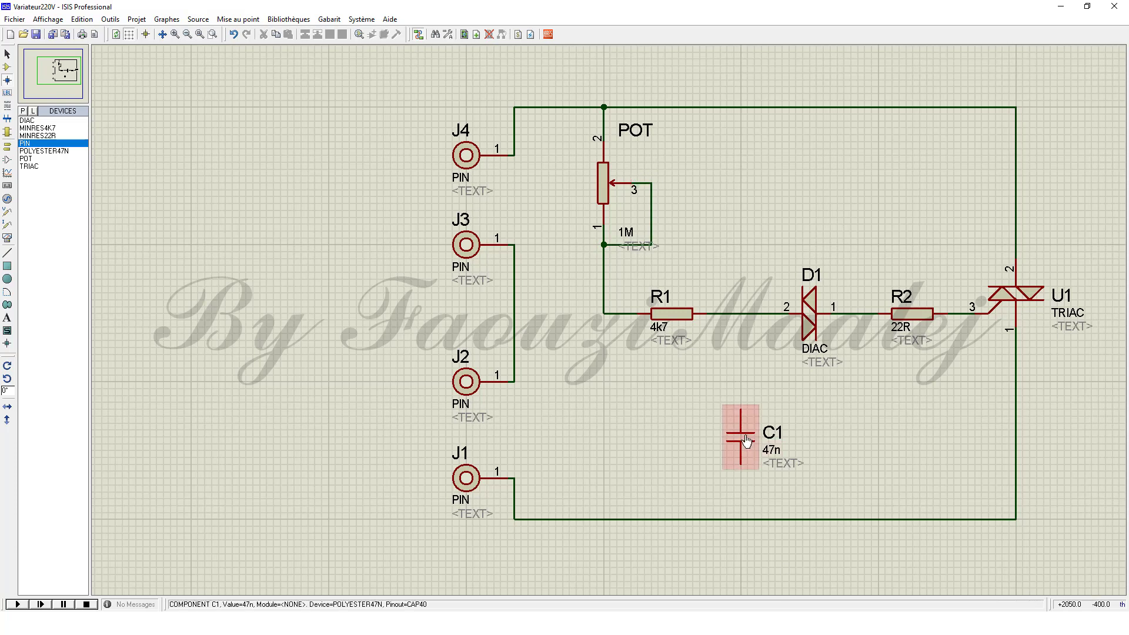
{"action": "left_click", "coordinate": [741, 401]}
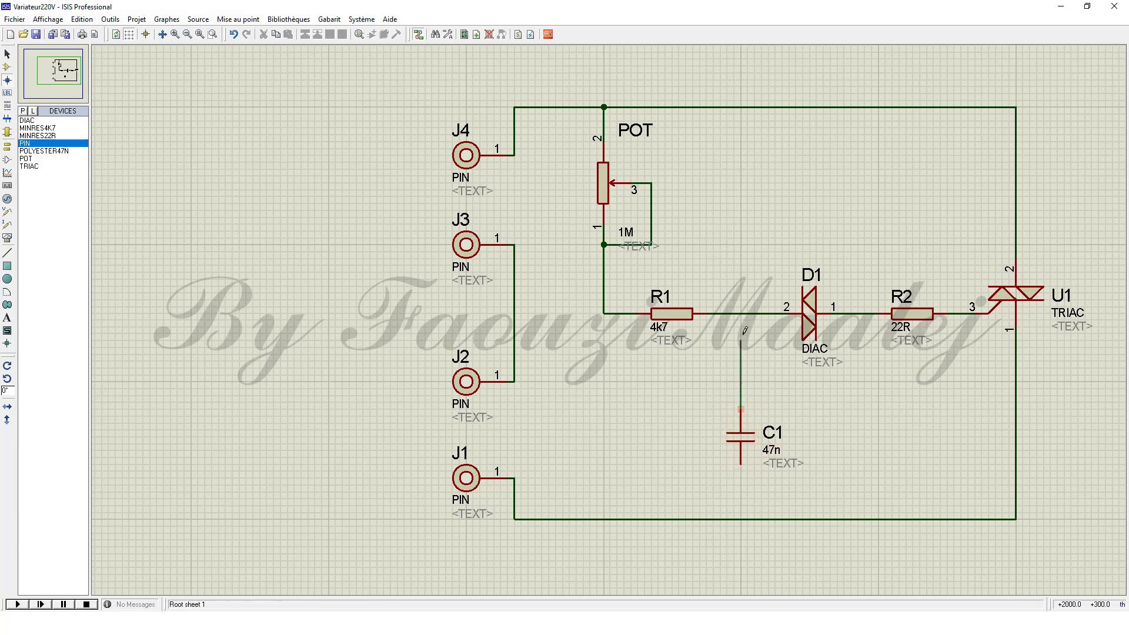
{"action": "left_click", "coordinate": [741, 313]}
{"action": "left_click", "coordinate": [740, 464]}
{"action": "left_click", "coordinate": [740, 519]}
Set the value of DIAC D1 to DIAC 32V
{"action": "double_click", "coordinate": [812, 319]}
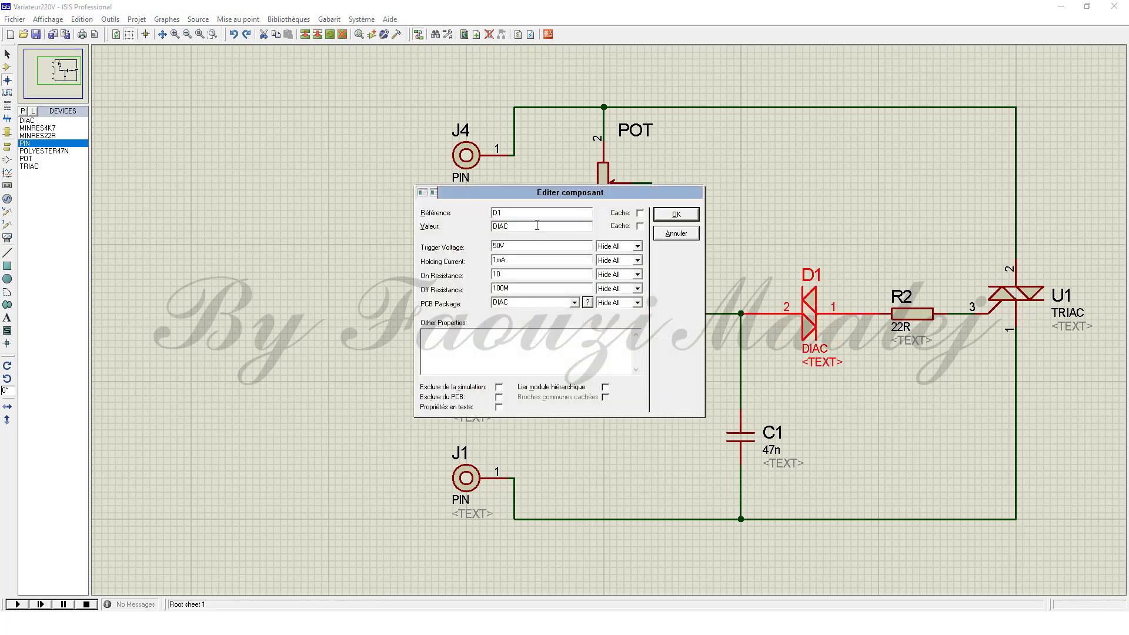
{"action": "type", "text": "32V"}
{"action": "left_click", "coordinate": [676, 214]}
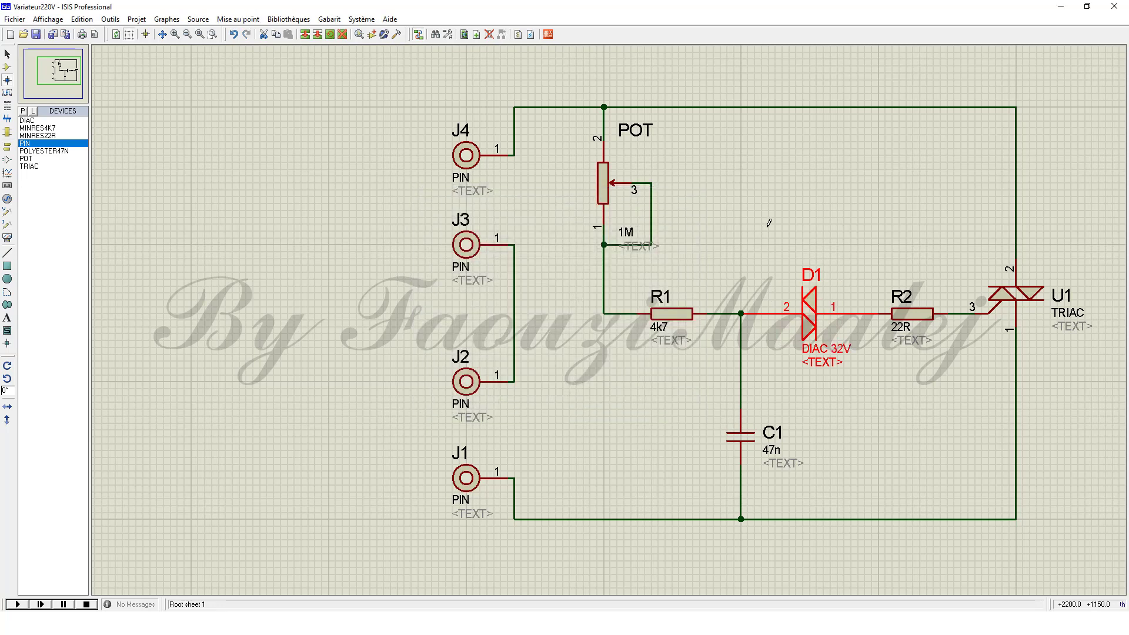
Set the value of TRIAC U1 to TRIAC BTA 24-800
{"action": "left_click_drag", "start_coordinate": [763, 224], "coordinate": [597, 234]}
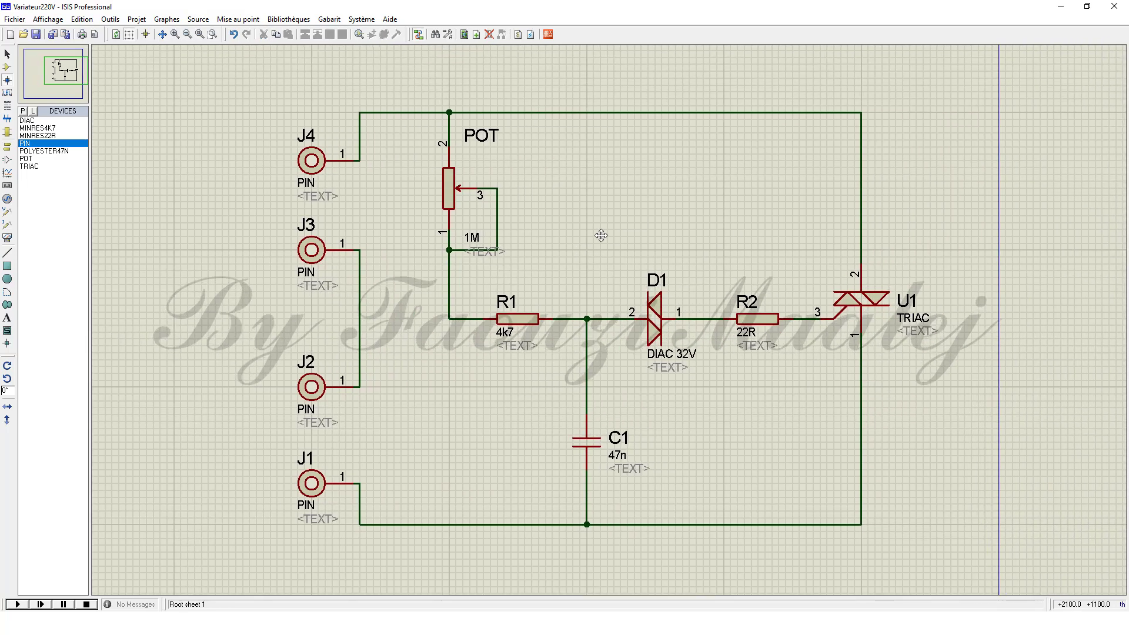
{"action": "left_click", "coordinate": [847, 302]}
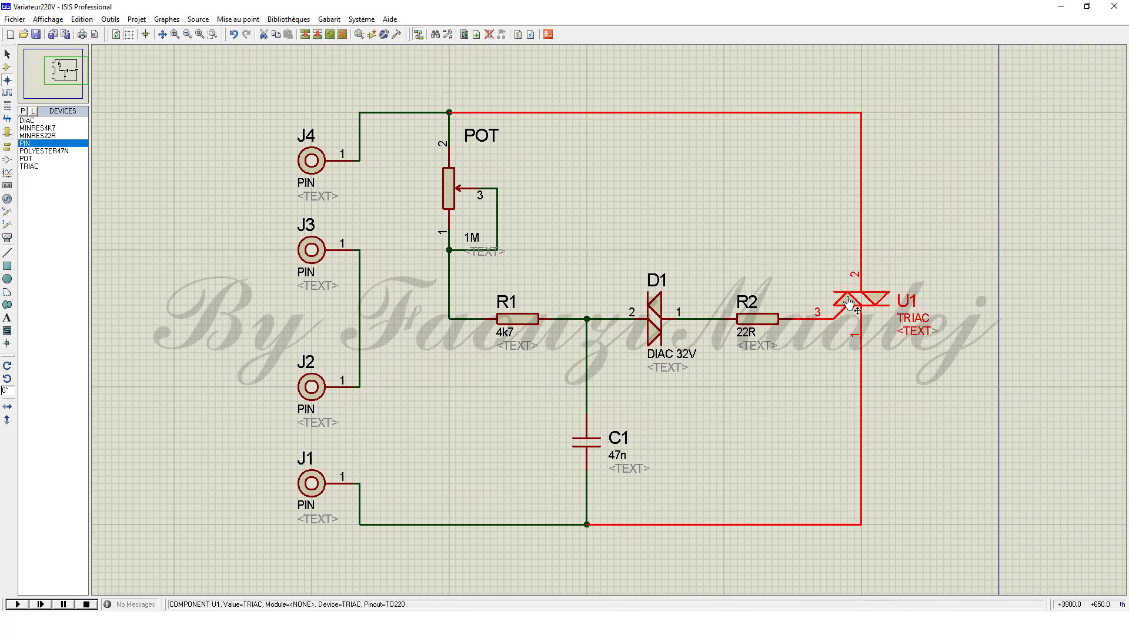
{"action": "left_click", "coordinate": [847, 302]}
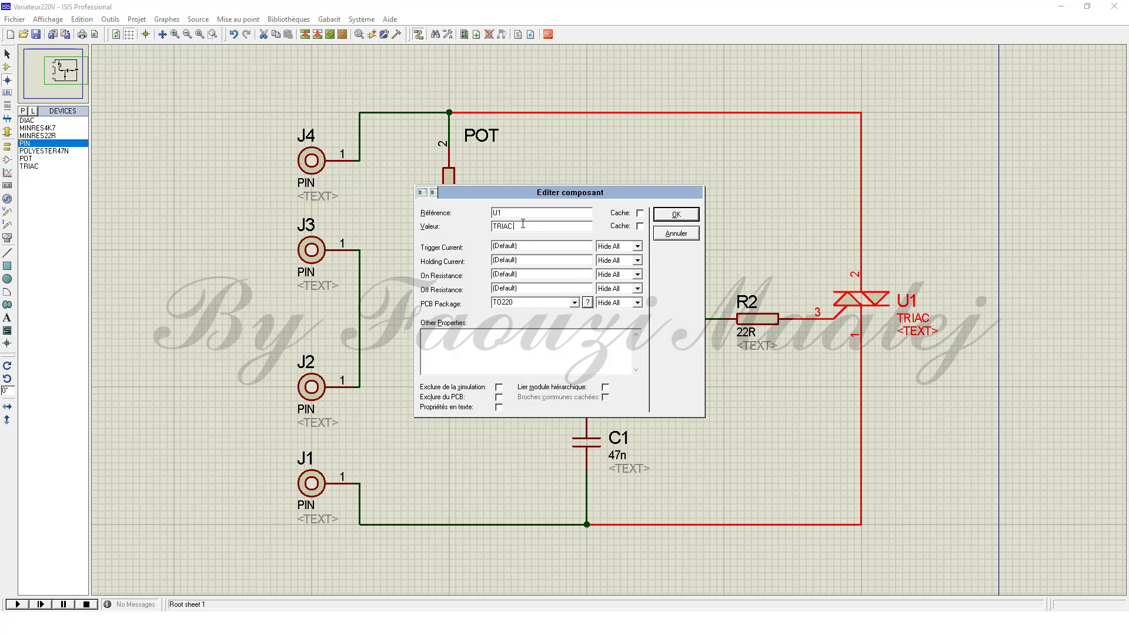
{"action": "type", "text": "A 24-800"}
{"action": "left_click", "coordinate": [681, 215]}
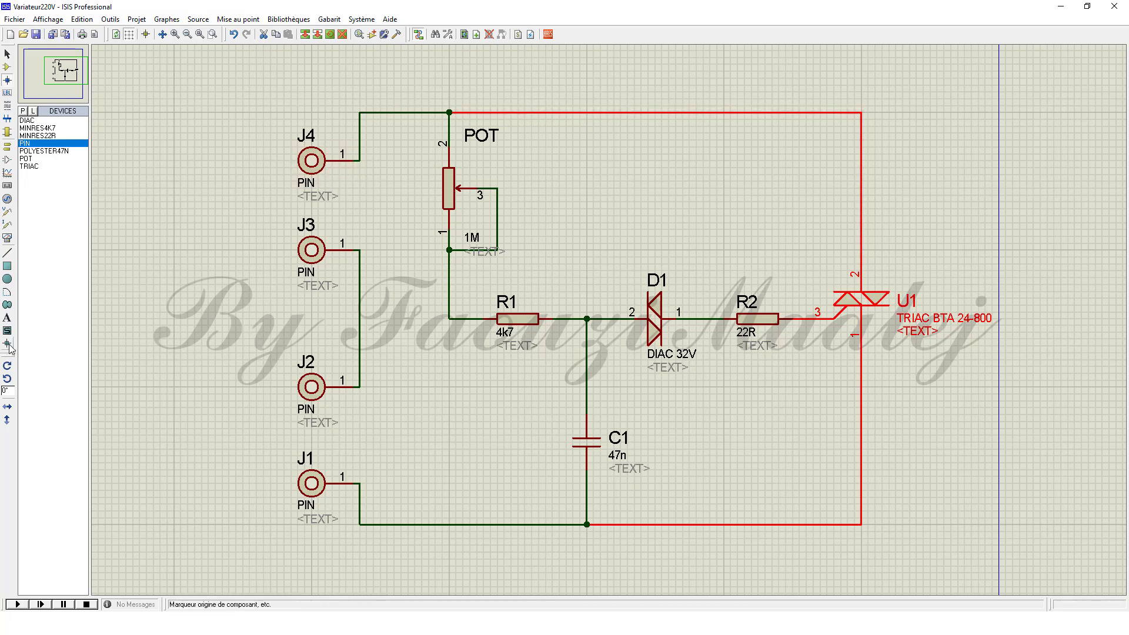
Add the 2D graphic text Charge between pins J4 and J3, and 220V between pins J2 and J1
{"action": "left_click", "coordinate": [10, 323]}
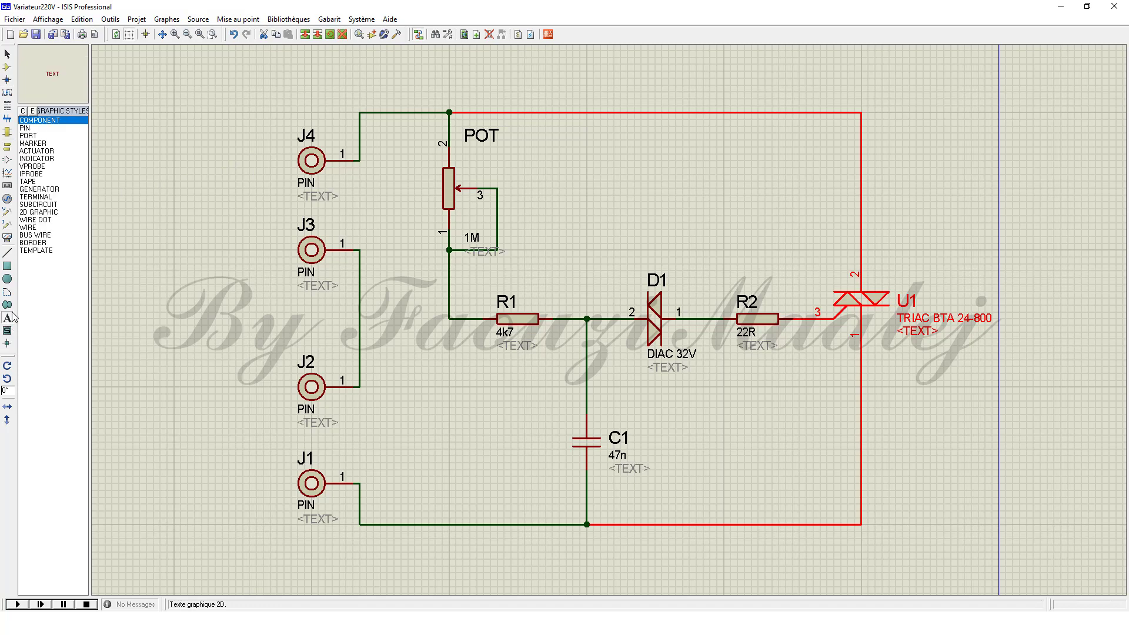
{"action": "left_click", "coordinate": [283, 203]}
{"action": "type", "text": "Charge"}
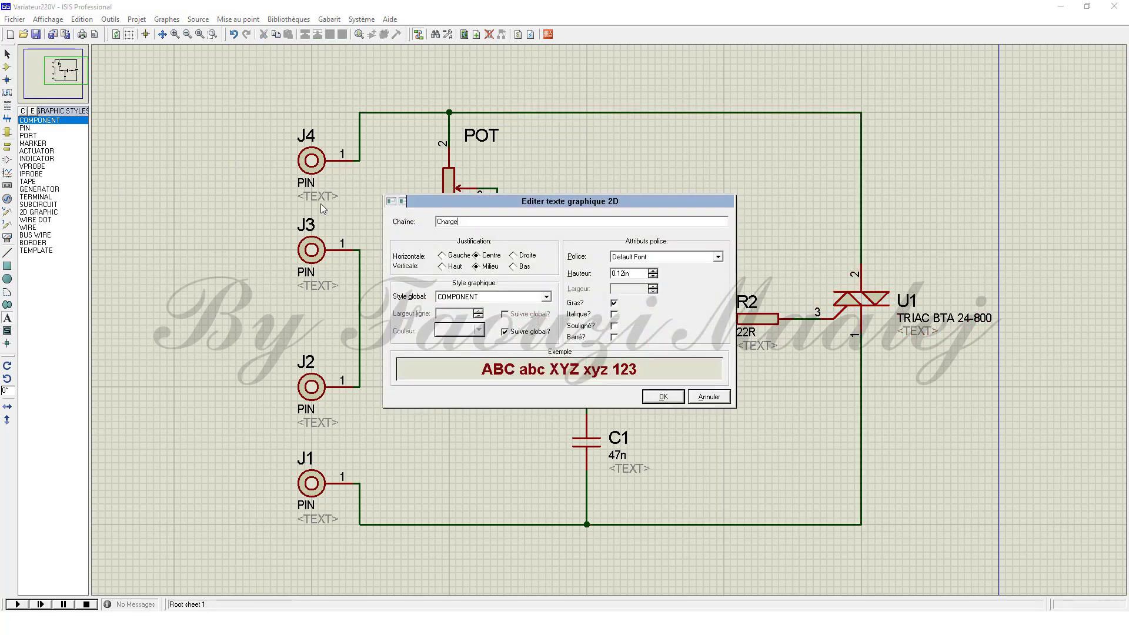
{"action": "left_click", "coordinate": [646, 398]}
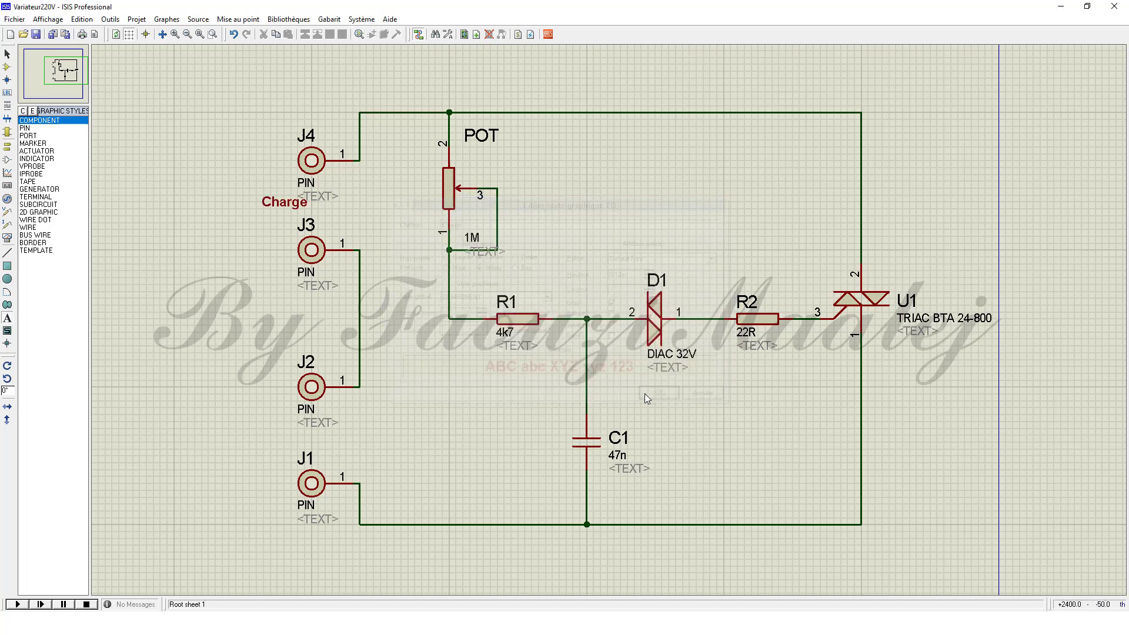
{"action": "left_click", "coordinate": [266, 438]}
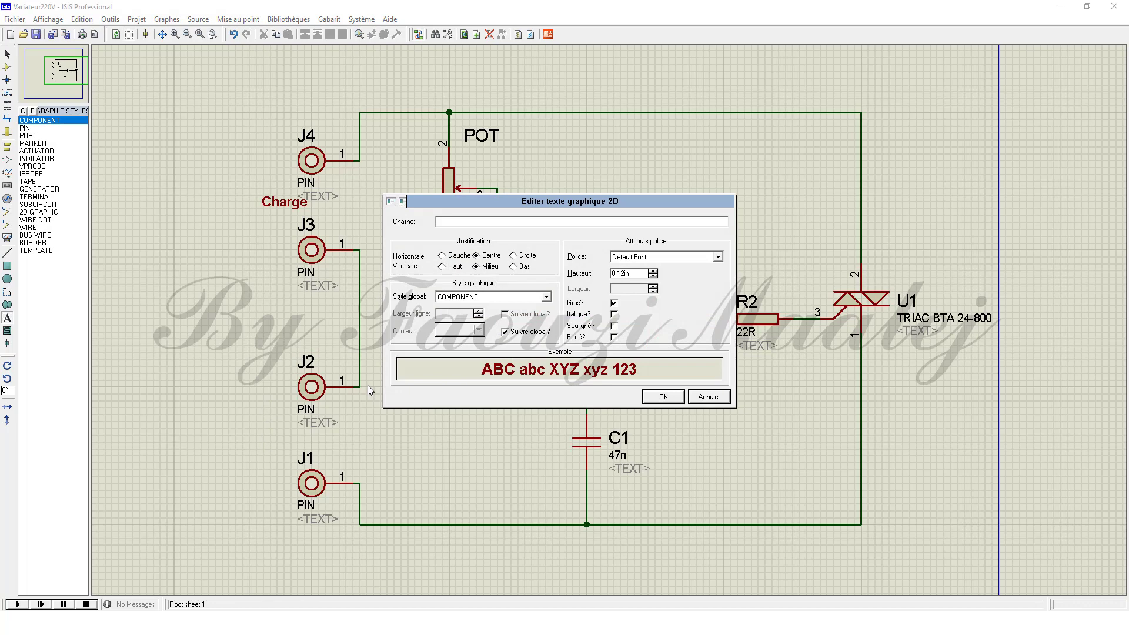
{"action": "type", "text": "220V"}
{"action": "left_click", "coordinate": [659, 397]}
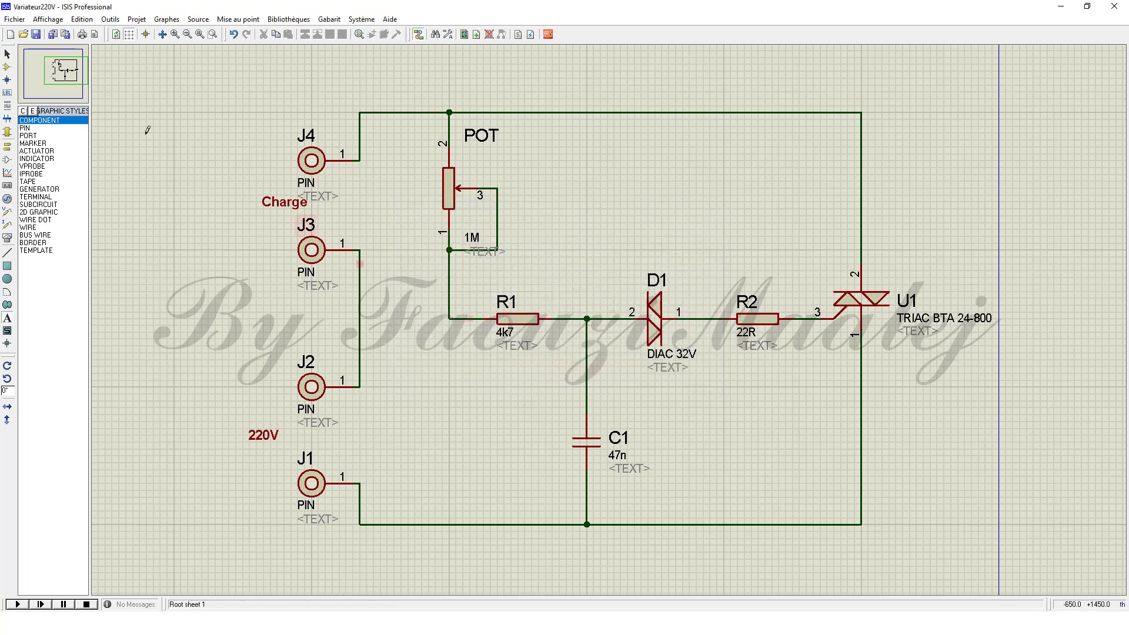
Save the schematic project and transfer its netlist to ARES, creating the layout from the Generic Single Layer template
{"action": "left_click", "coordinate": [15, 19]}
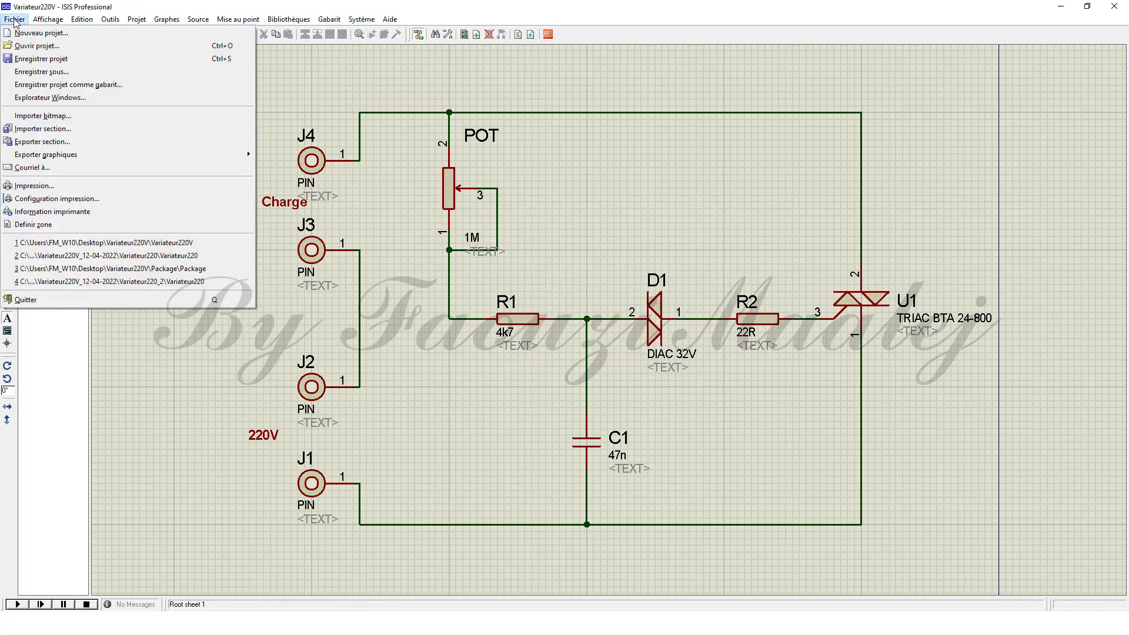
{"action": "left_click", "coordinate": [38, 58]}
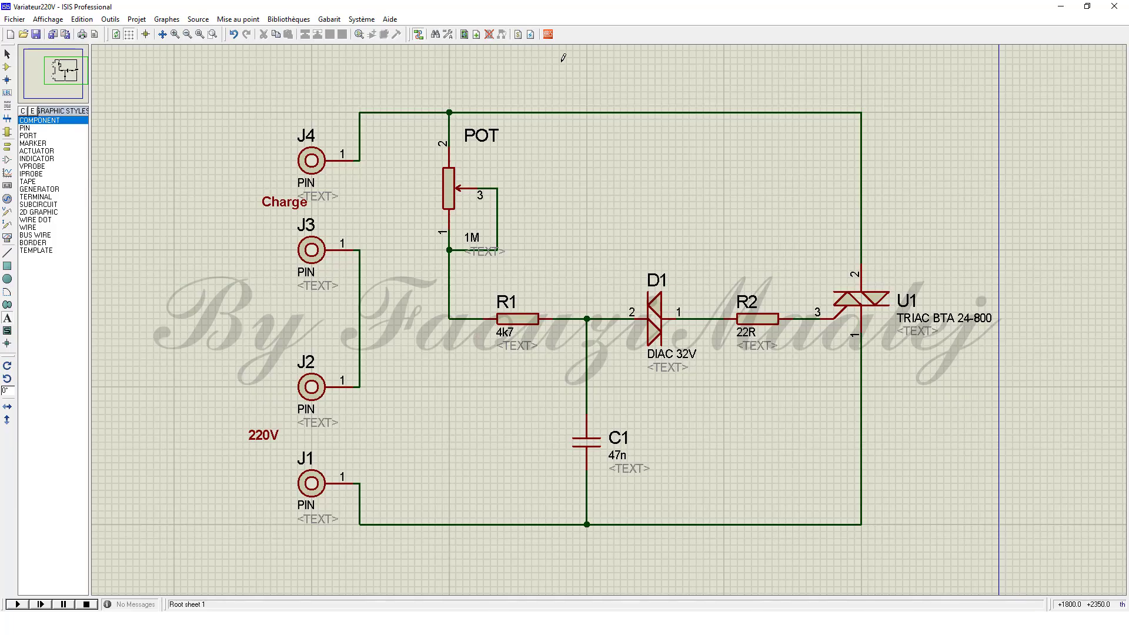
{"action": "left_click", "coordinate": [548, 35]}
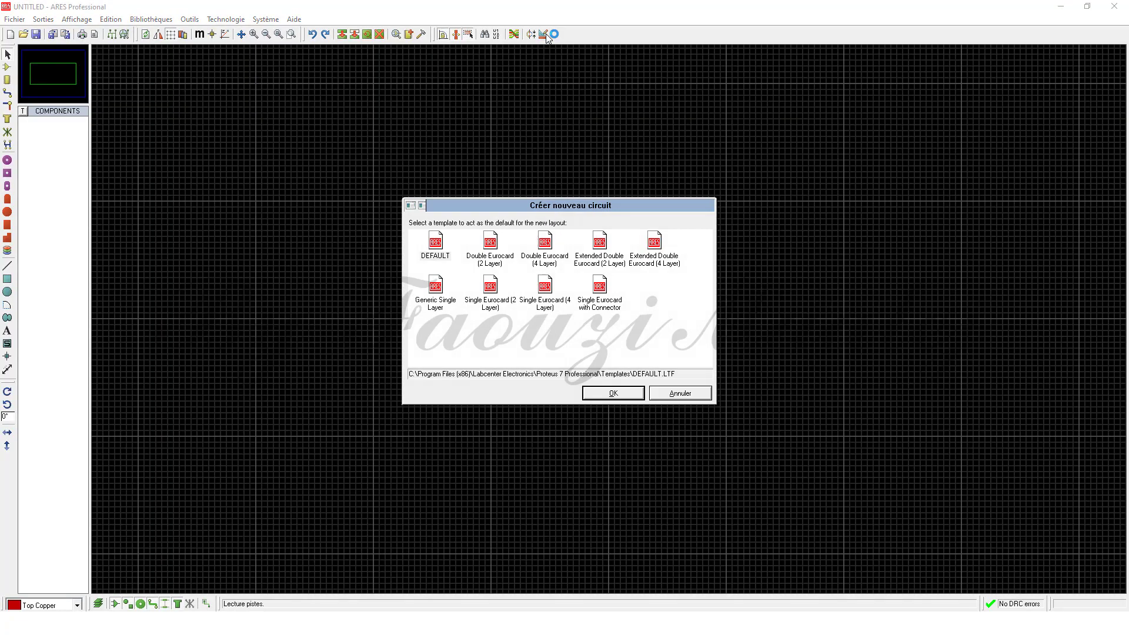
{"action": "left_click", "coordinate": [439, 297]}
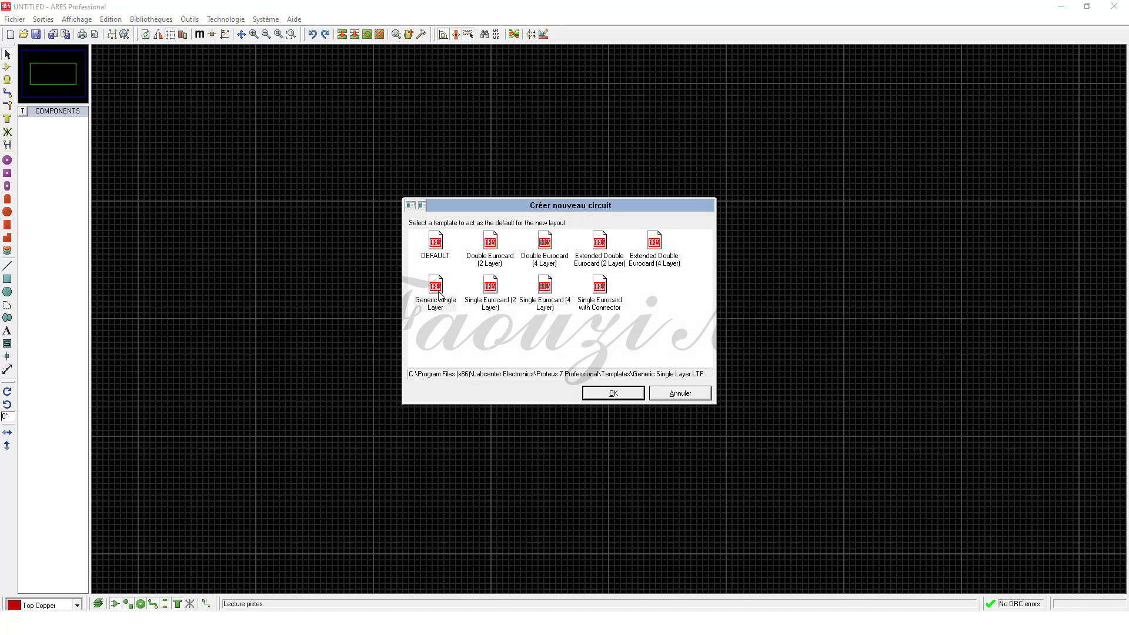
{"action": "left_click", "coordinate": [612, 393]}
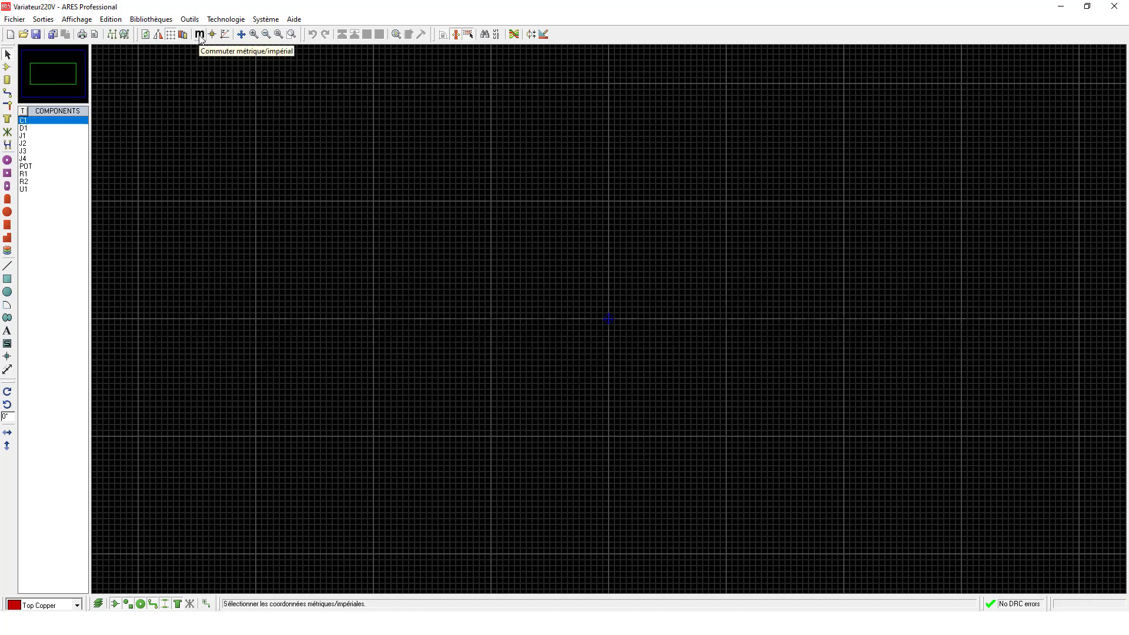
Switch the layout to metric units and set the snap grid to 2.5 mm
{"action": "left_click", "coordinate": [77, 19]}
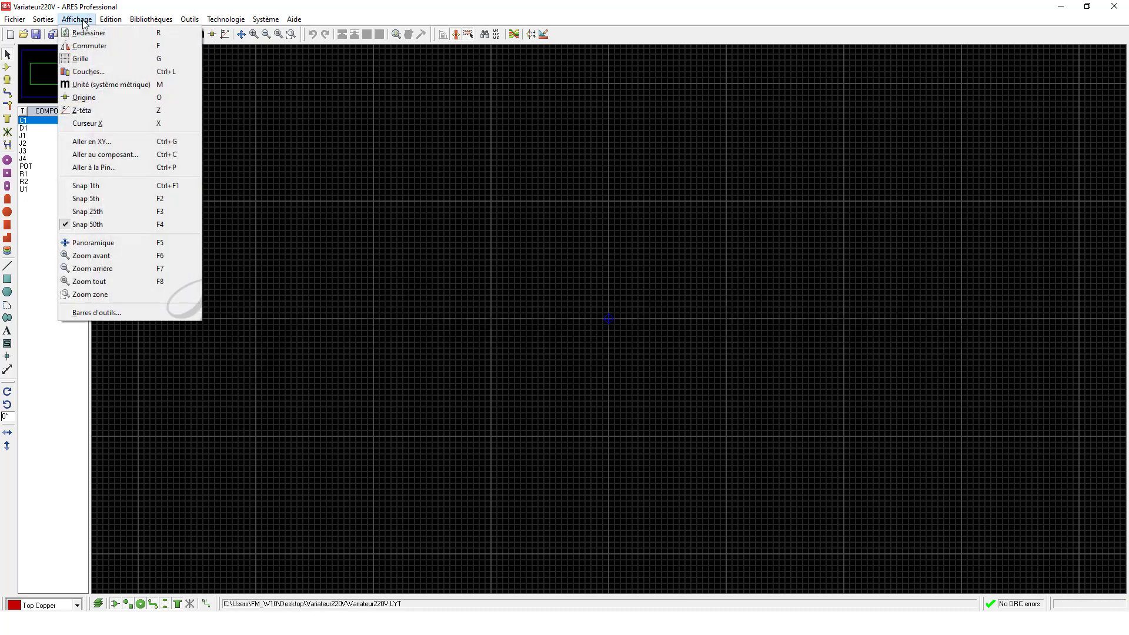
{"action": "left_click", "coordinate": [109, 85]}
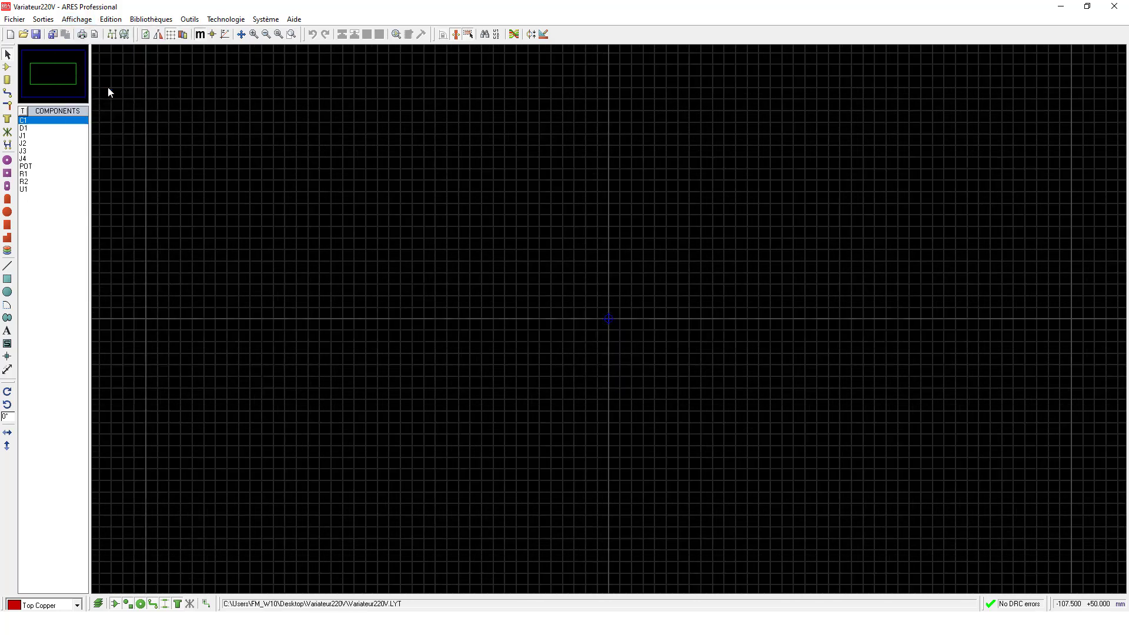
{"action": "left_click", "coordinate": [78, 20]}
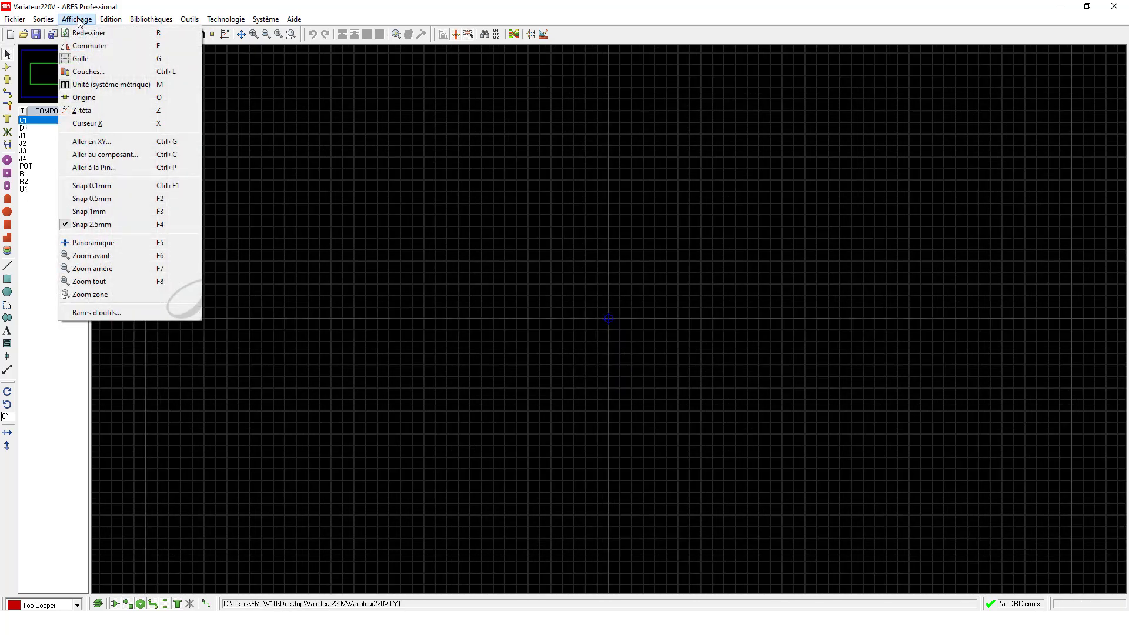
{"action": "left_click", "coordinate": [116, 225]}
Draw a 2D rectangle about 30 mm wide and 60 mm high on the Top Silk layer, starting from the origin
{"action": "left_click", "coordinate": [8, 280]}
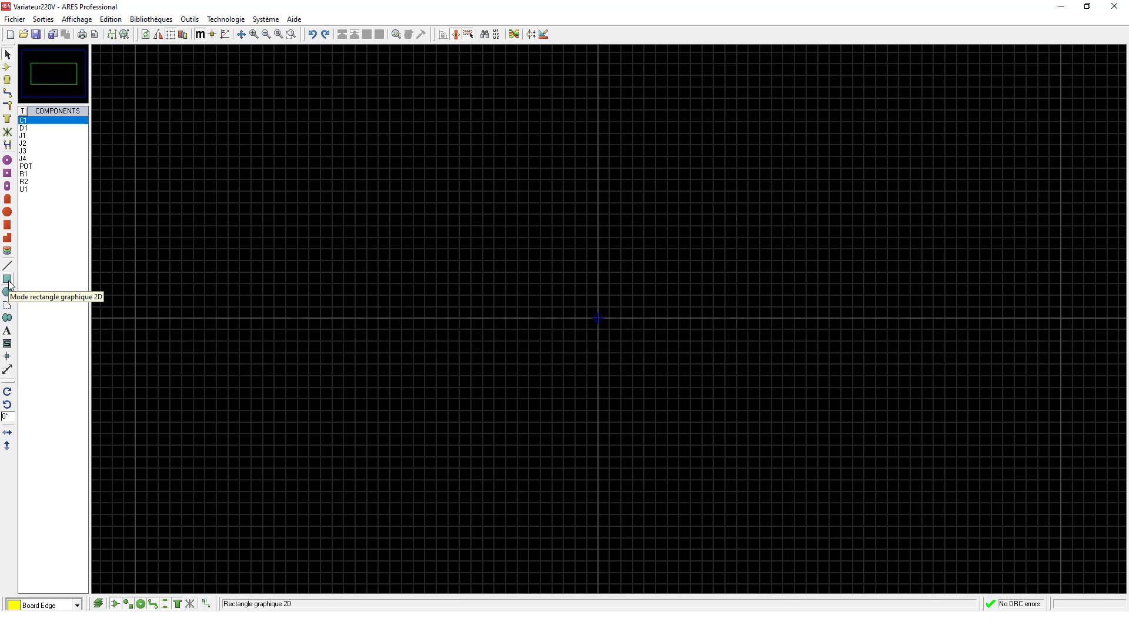
{"action": "left_click", "coordinate": [9, 285]}
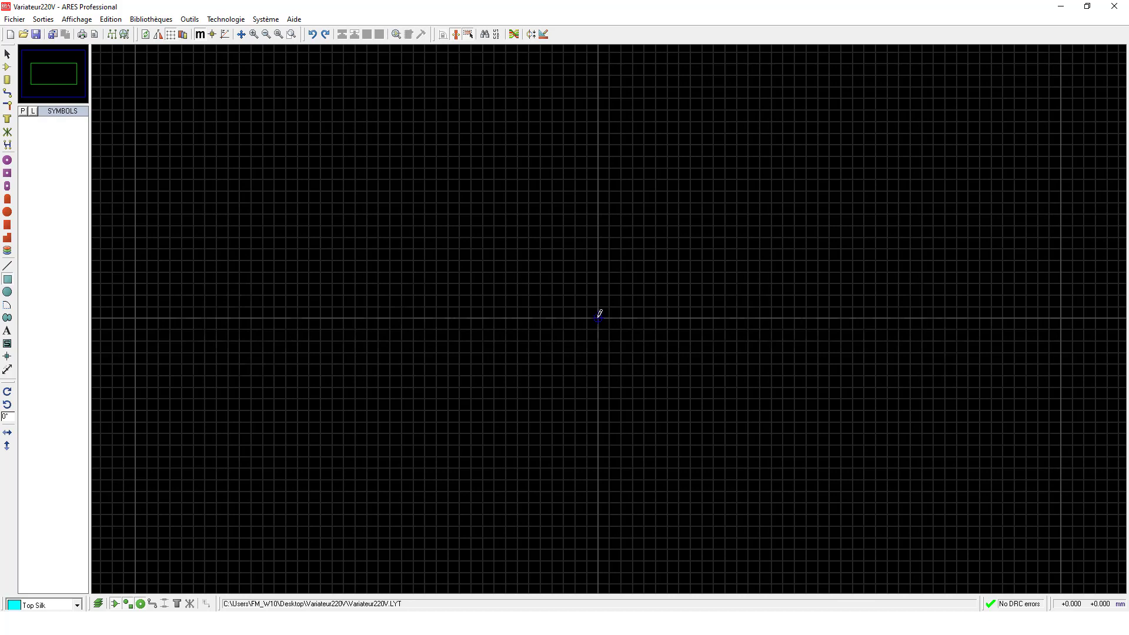
{"action": "mouse_move", "coordinate": [599, 314]}
{"action": "left_mouse_down"}
{"action": "mouse_move", "coordinate": [640, 280]}
{"action": "mouse_move", "coordinate": [709, 118]}
{"action": "mouse_move", "coordinate": [747, 71]}
{"action": "mouse_move", "coordinate": [735, 79]}
{"action": "mouse_move", "coordinate": [729, 47]}
{"action": "mouse_move", "coordinate": [730, 100]}
{"action": "mouse_move", "coordinate": [759, 100]}
{"action": "mouse_move", "coordinate": [742, 101]}
{"action": "mouse_move", "coordinate": [742, 85]}
{"action": "left_mouse_up"}
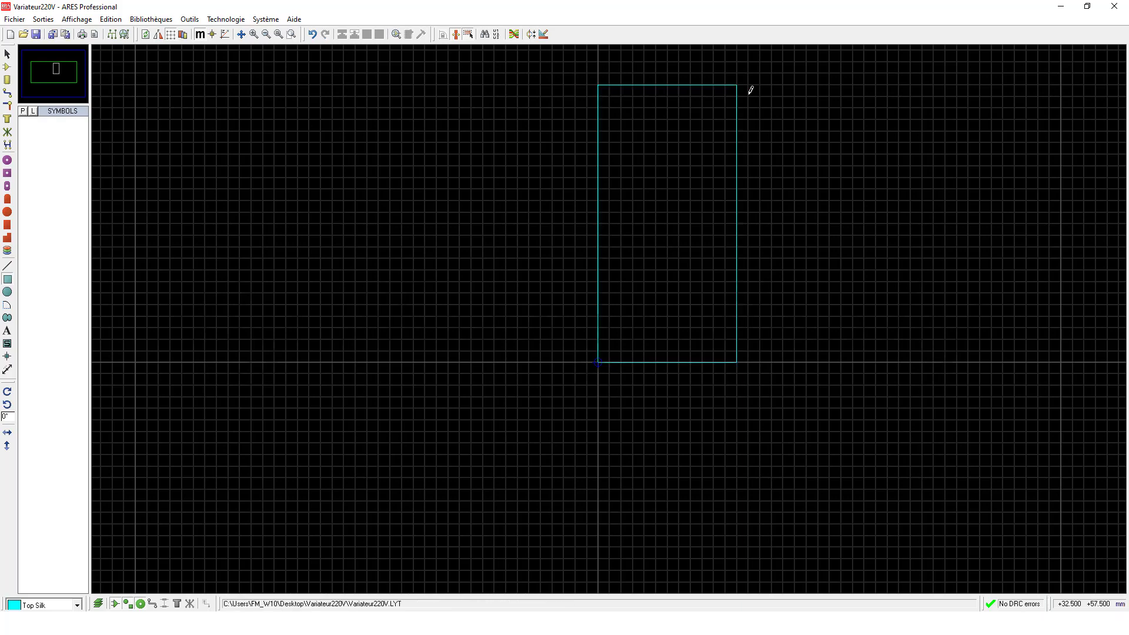
Place TRIAC U1 in the upper half of the rectangle, centred horizontally, with its middle pin at 15, 40 mm
{"action": "left_click", "coordinate": [7, 54]}
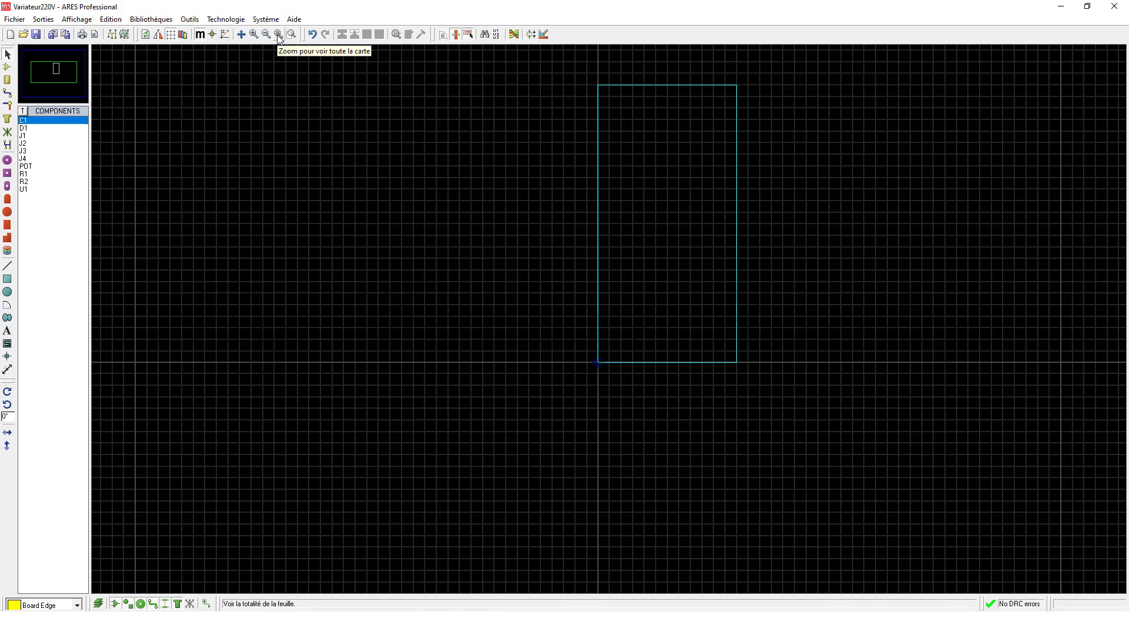
{"action": "left_click", "coordinate": [78, 20]}
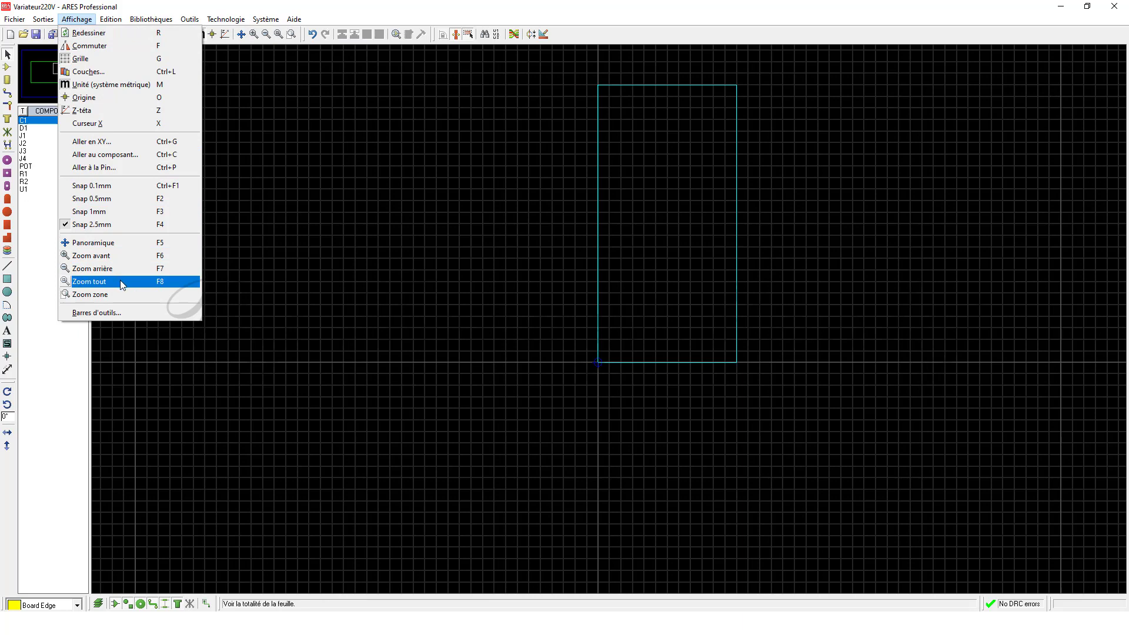
{"action": "left_click", "coordinate": [164, 282]}
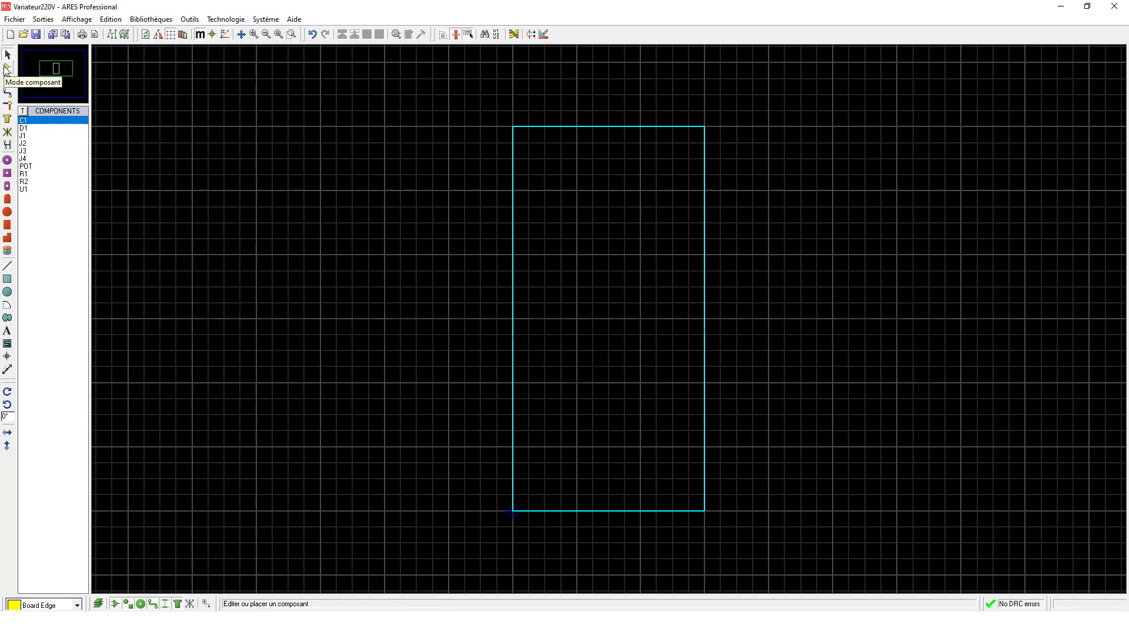
{"action": "left_click", "coordinate": [8, 67]}
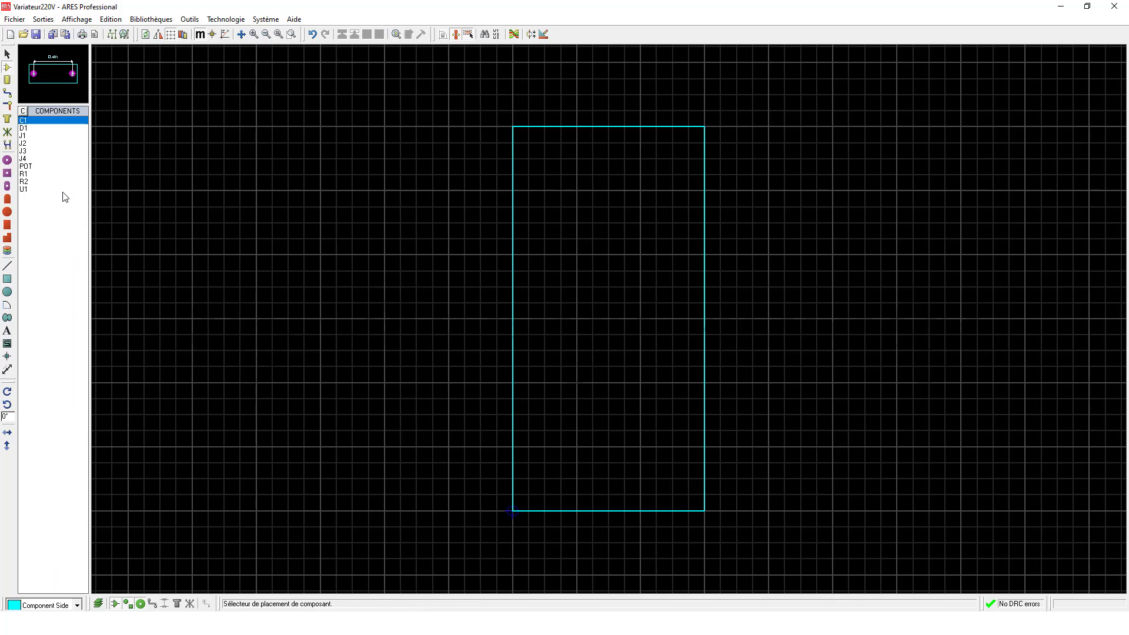
{"action": "left_click", "coordinate": [190, 21]}
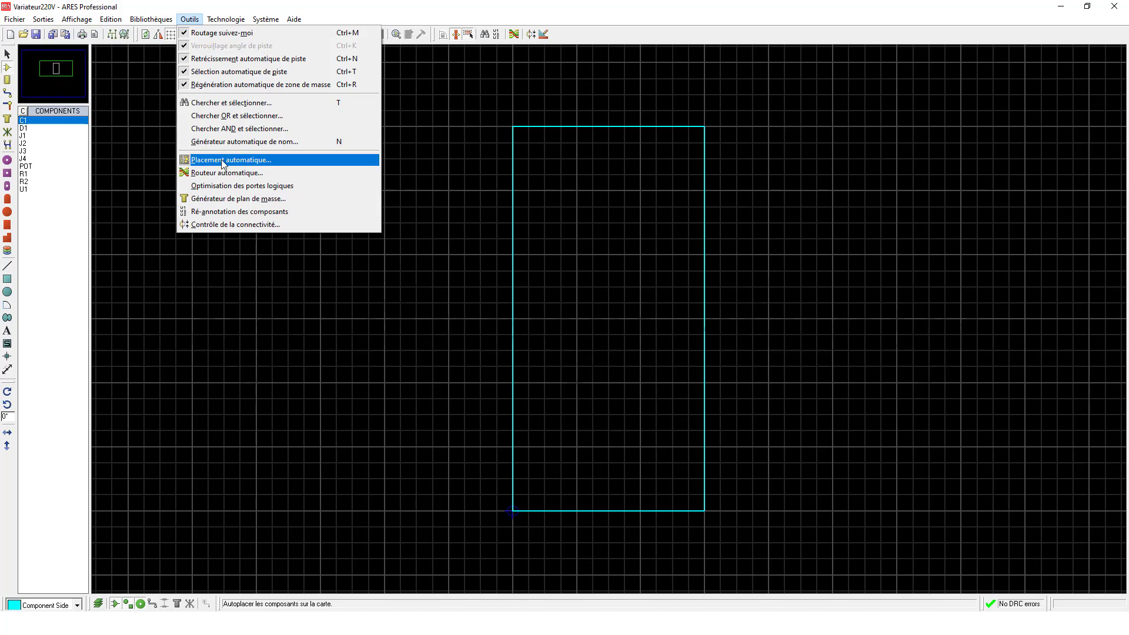
{"action": "left_click", "coordinate": [65, 189]}
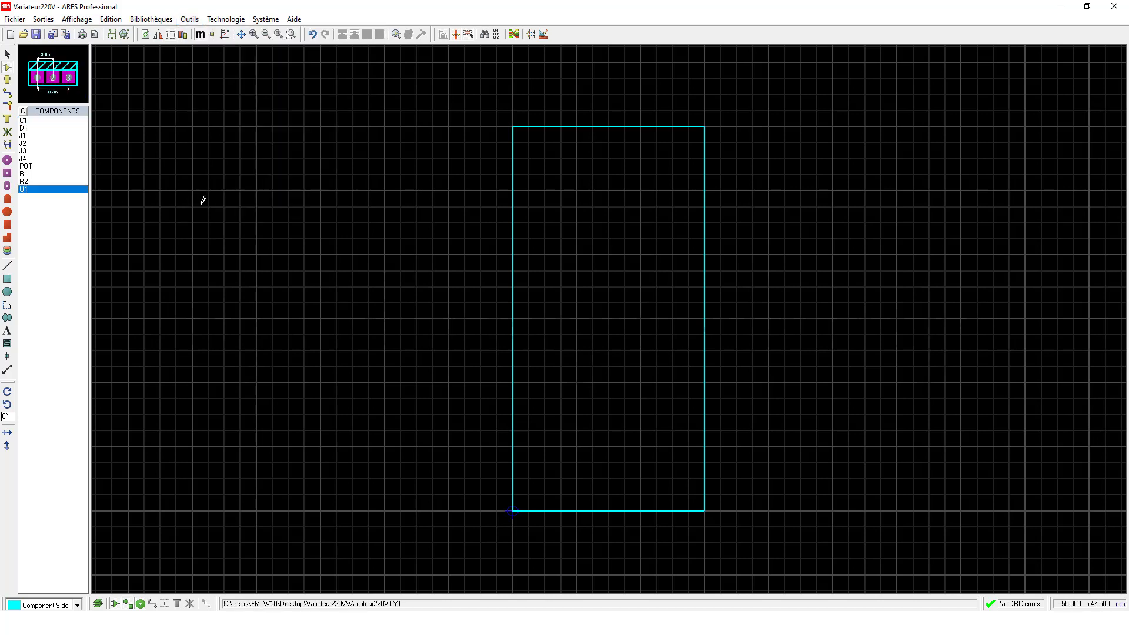
{"action": "left_click", "coordinate": [613, 248]}
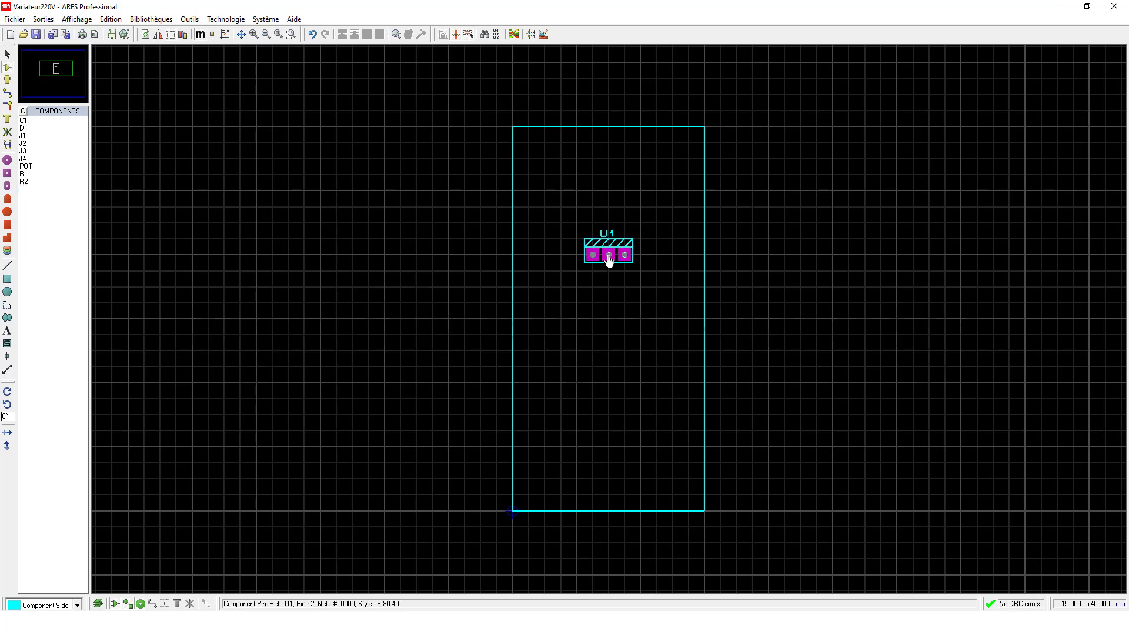
Place resistor R2 horizontally below U1 with pin 1 at 10, 35 mm and capacitor C1 below it with pin 1 at 10, 25 mm
{"action": "left_click", "coordinate": [26, 182]}
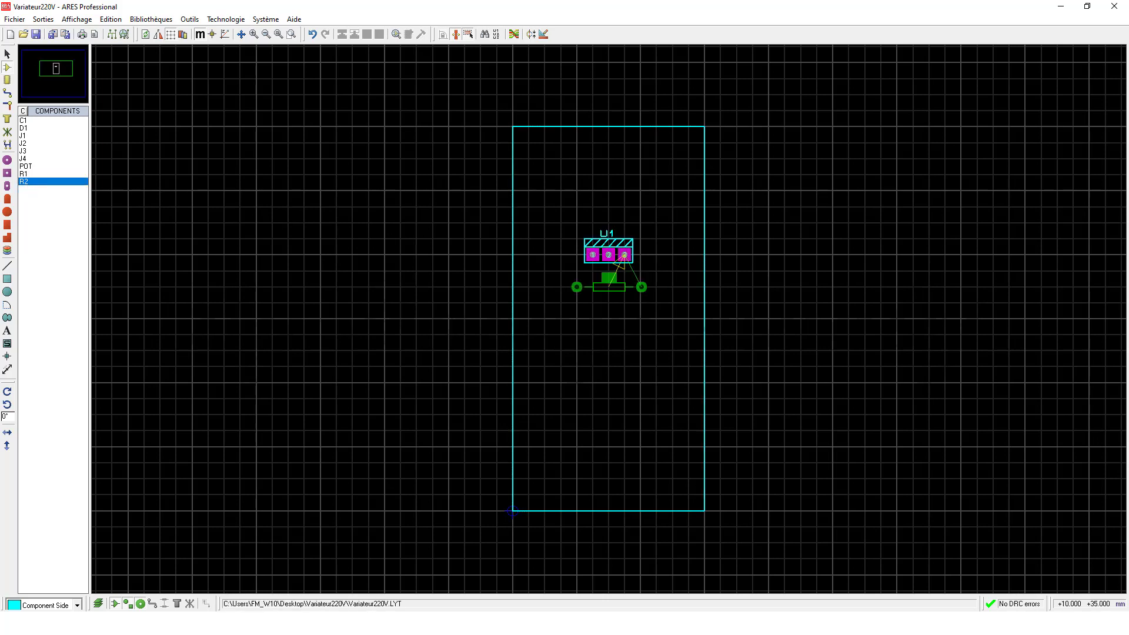
{"action": "left_click", "coordinate": [608, 286]}
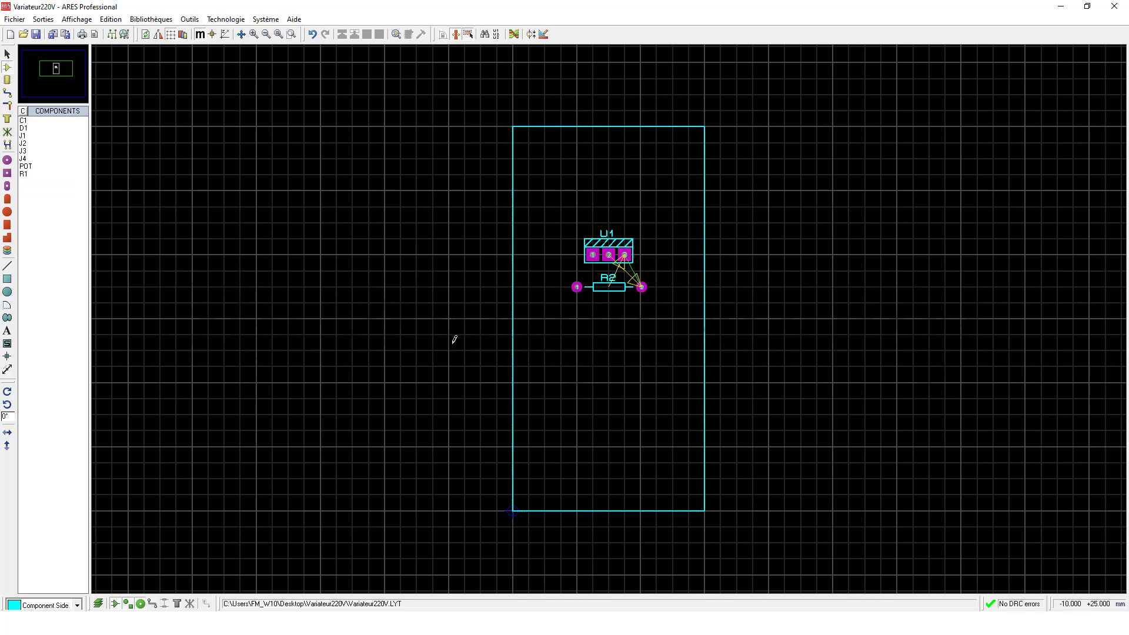
{"action": "left_click", "coordinate": [23, 120]}
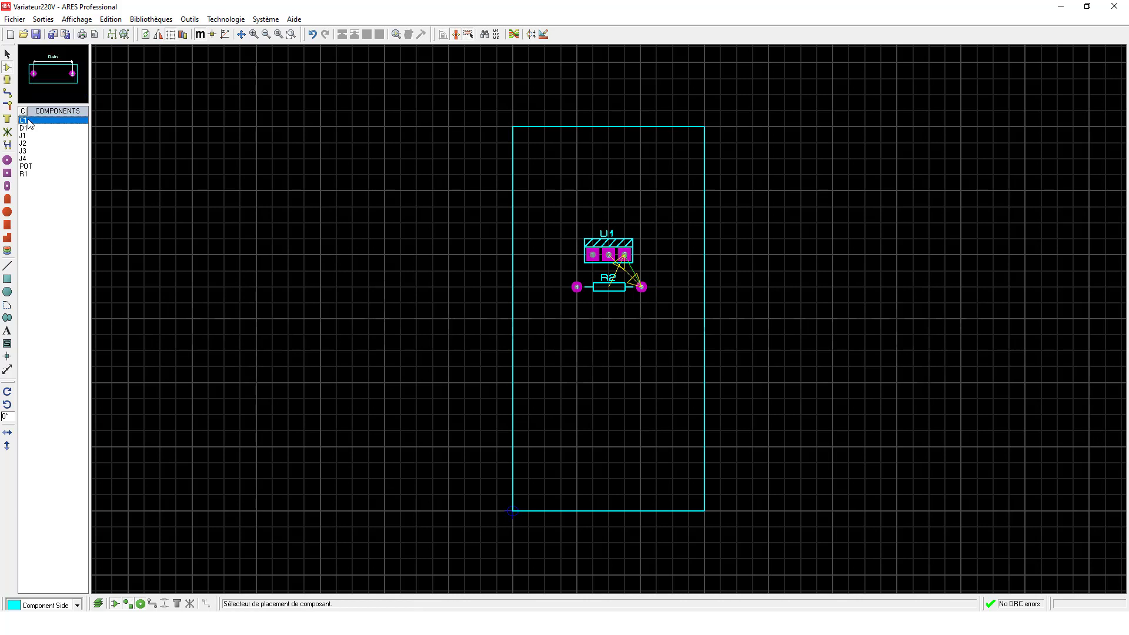
{"action": "left_click", "coordinate": [610, 353]}
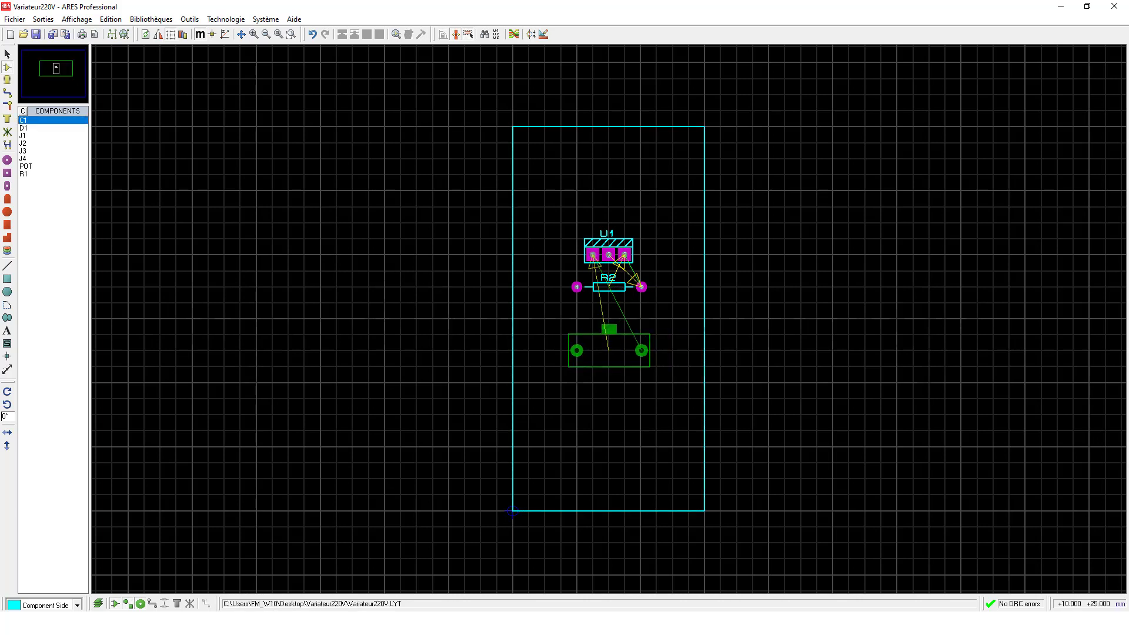
{"action": "left_click", "coordinate": [609, 351]}
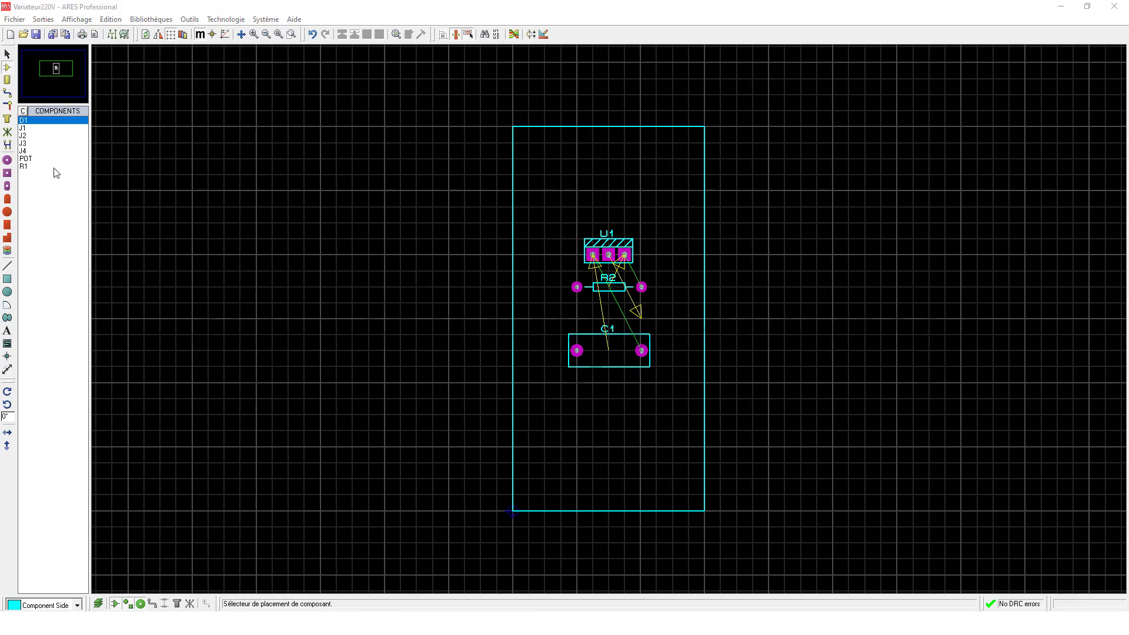
Place POT at the board's lower edge with pin 1 at 5, 5 mm, and D1 rotated to -90° between R2 and C1's left sides
{"action": "left_click", "coordinate": [26, 159]}
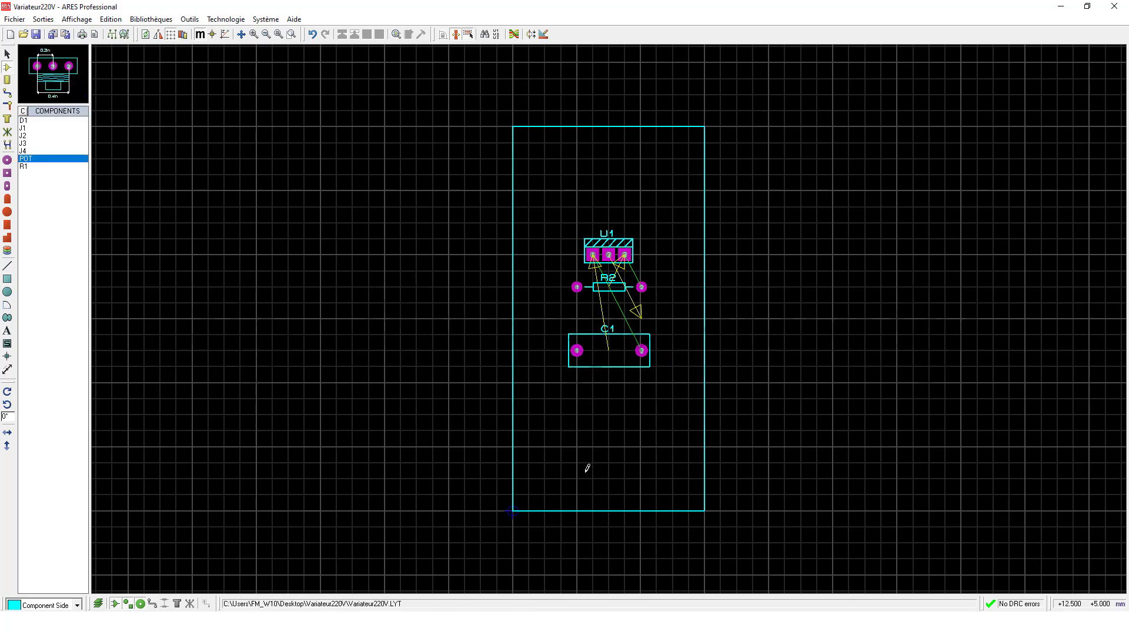
{"action": "left_click", "coordinate": [545, 481]}
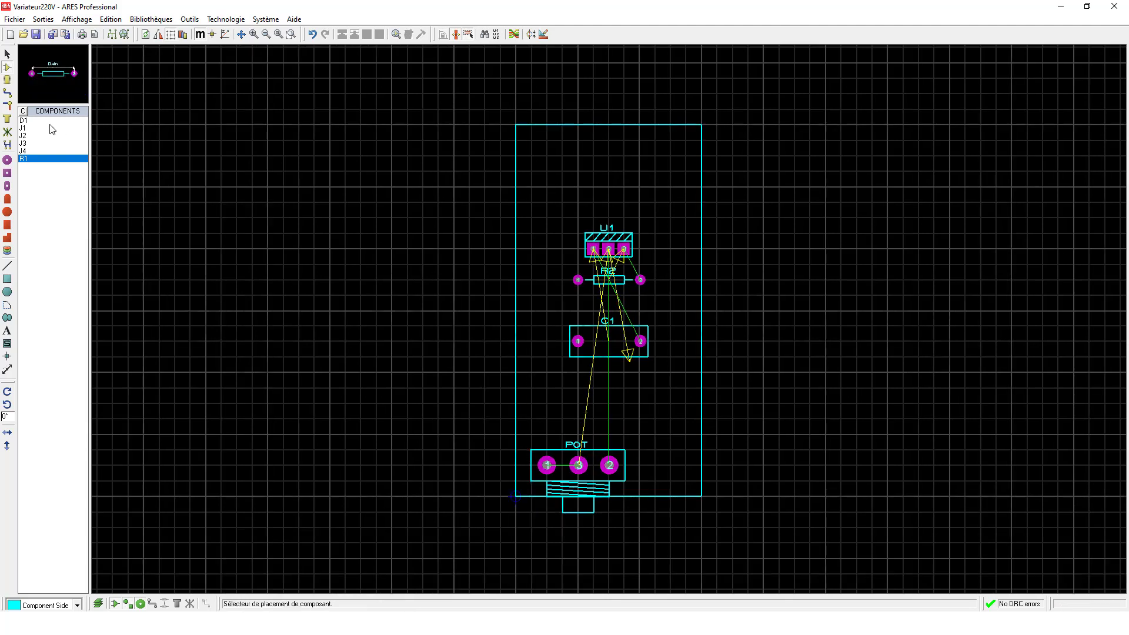
{"action": "left_click", "coordinate": [37, 120]}
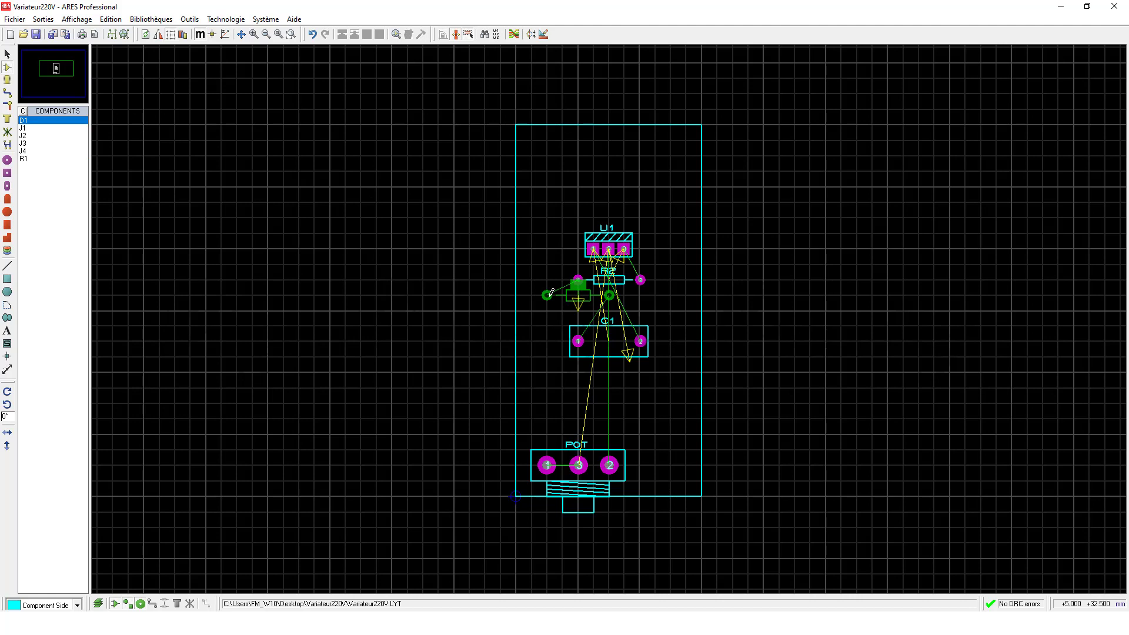
{"action": "key", "text": "KP_Add"}
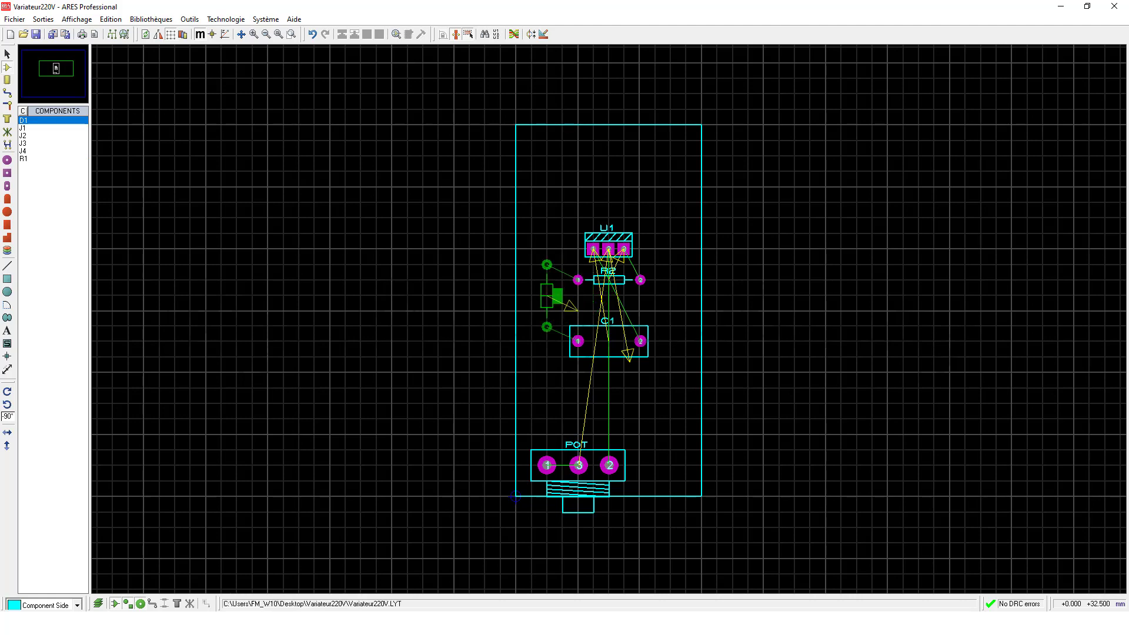
{"action": "left_click", "coordinate": [513, 305]}
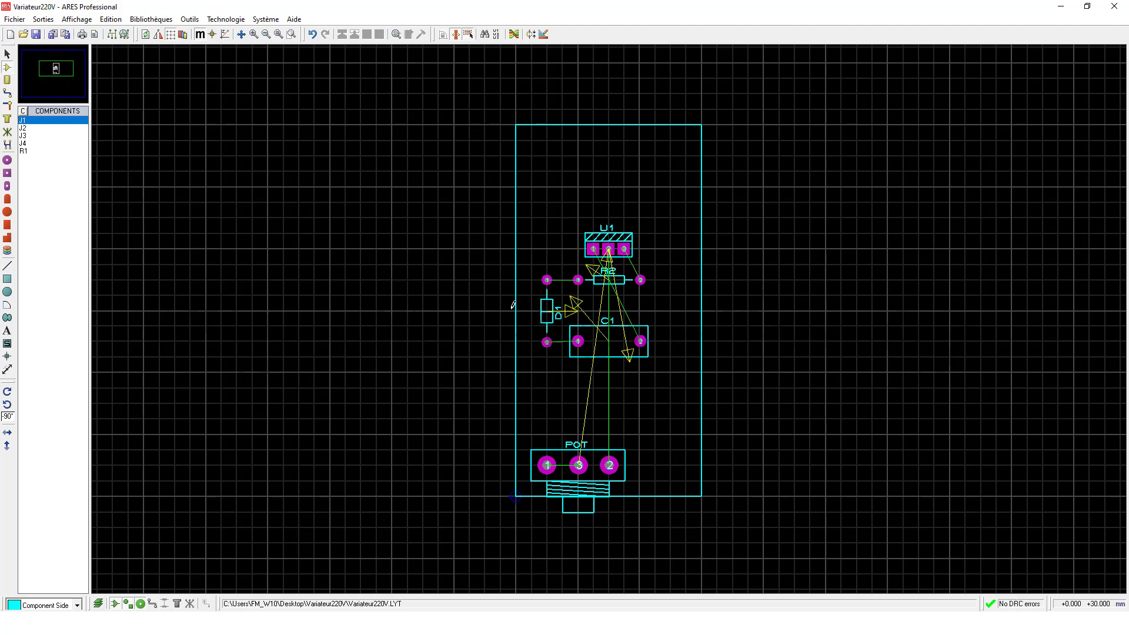
Place resistor R1 vertically, rotated to -270°, between D1 and POT with its lower pin above POT pin 1
{"action": "left_click", "coordinate": [34, 152]}
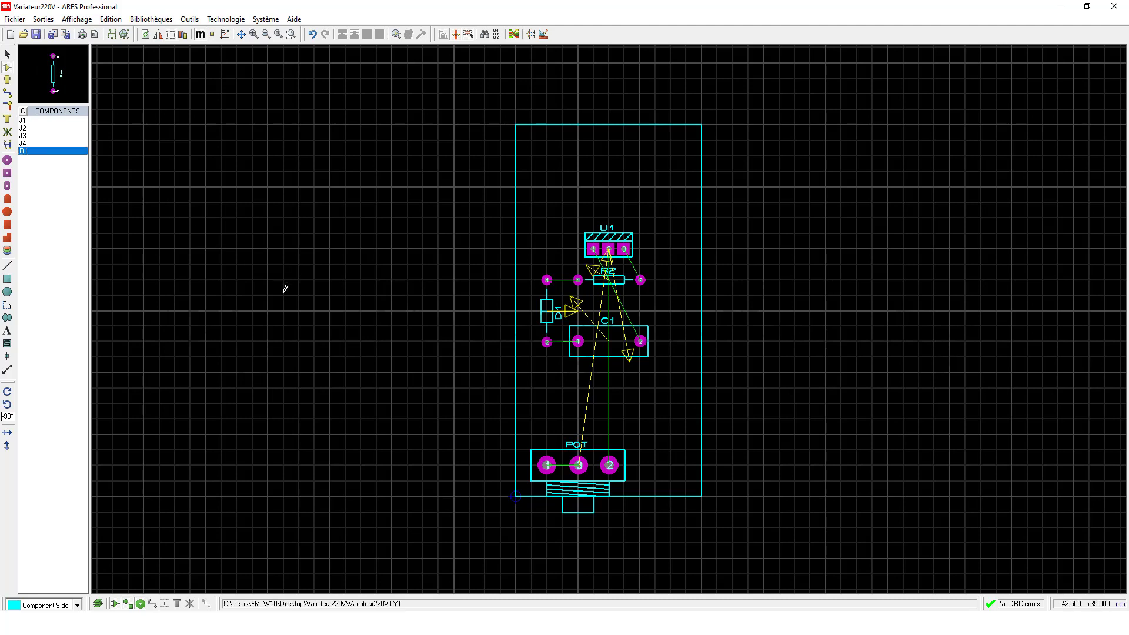
{"action": "left_click", "coordinate": [544, 382]}
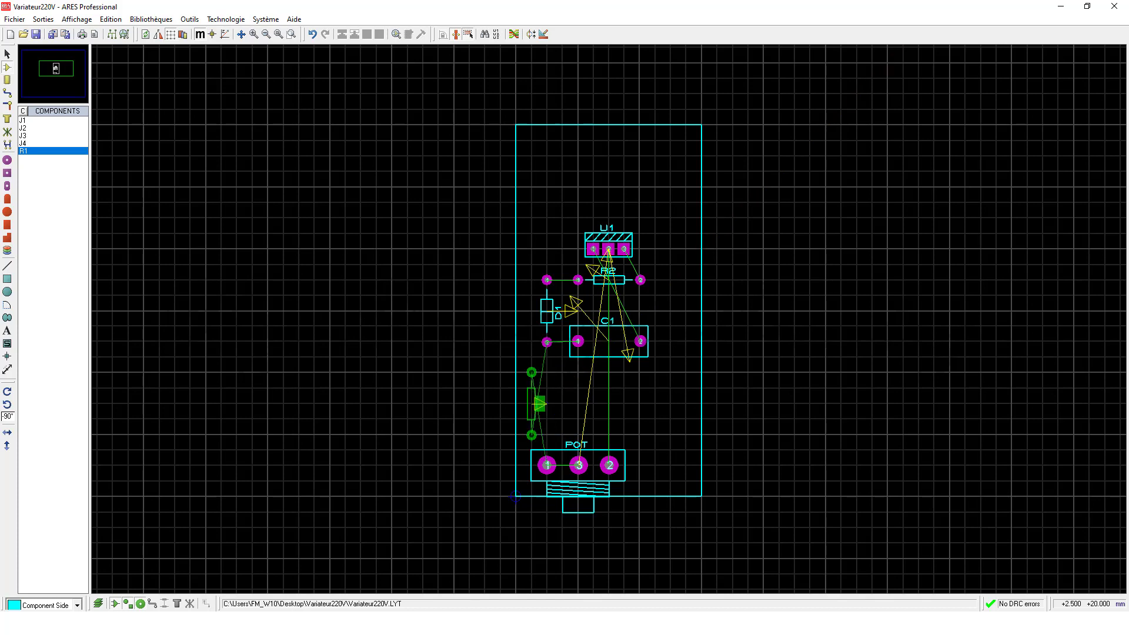
{"action": "key", "text": "KP_Subtract"}
{"action": "key", "text": "KP_Subtract"}
{"action": "left_click", "coordinate": [547, 404]}
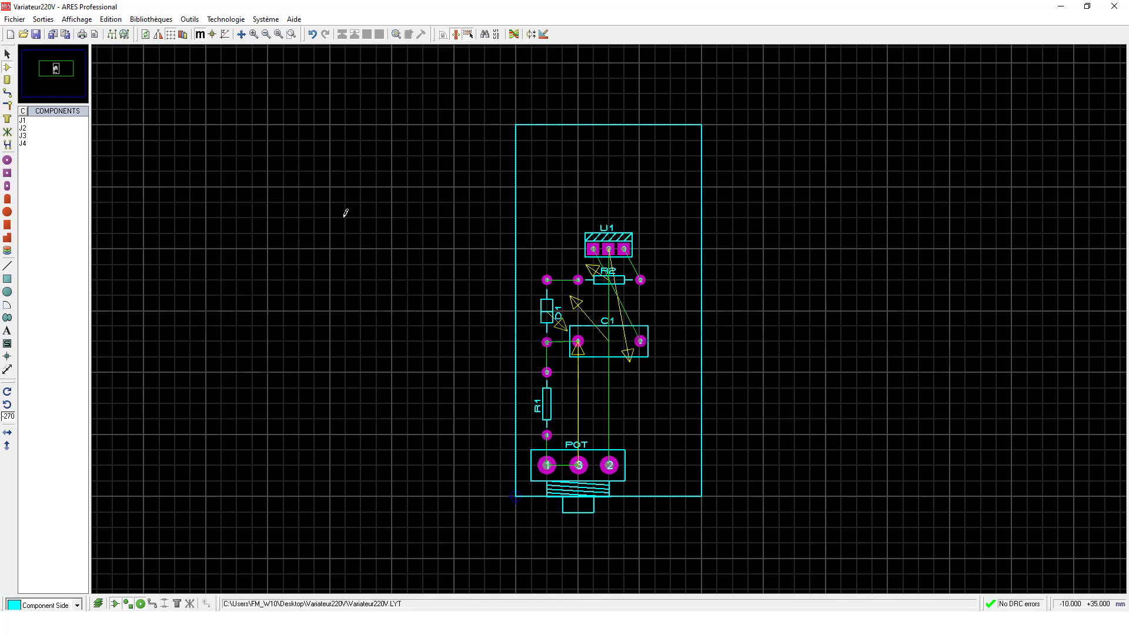
Place connector pins J1, J2, J3 and J4 in a column at x = 25 mm, from C1's height down to POT's height
{"action": "left_click", "coordinate": [31, 120]}
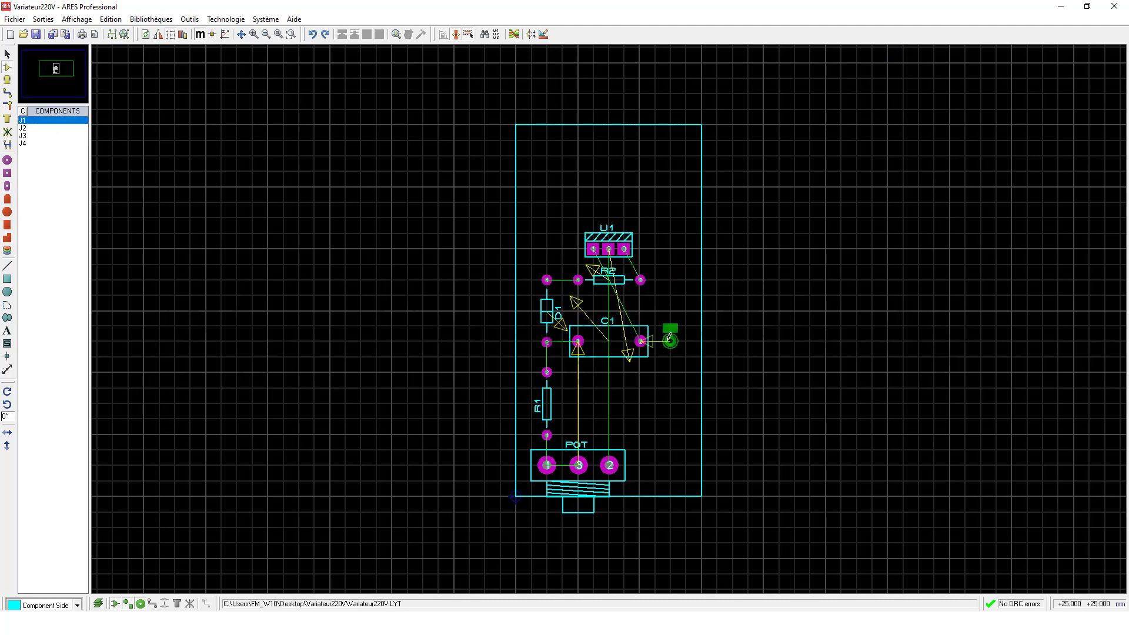
{"action": "left_click", "coordinate": [670, 341]}
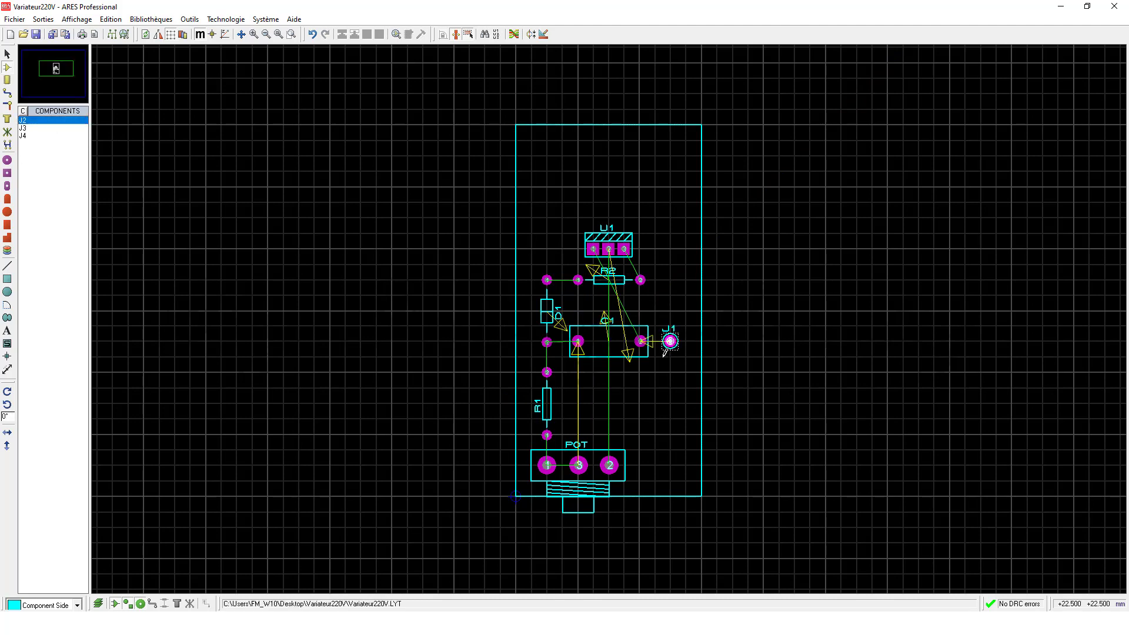
{"action": "left_click", "coordinate": [670, 388]}
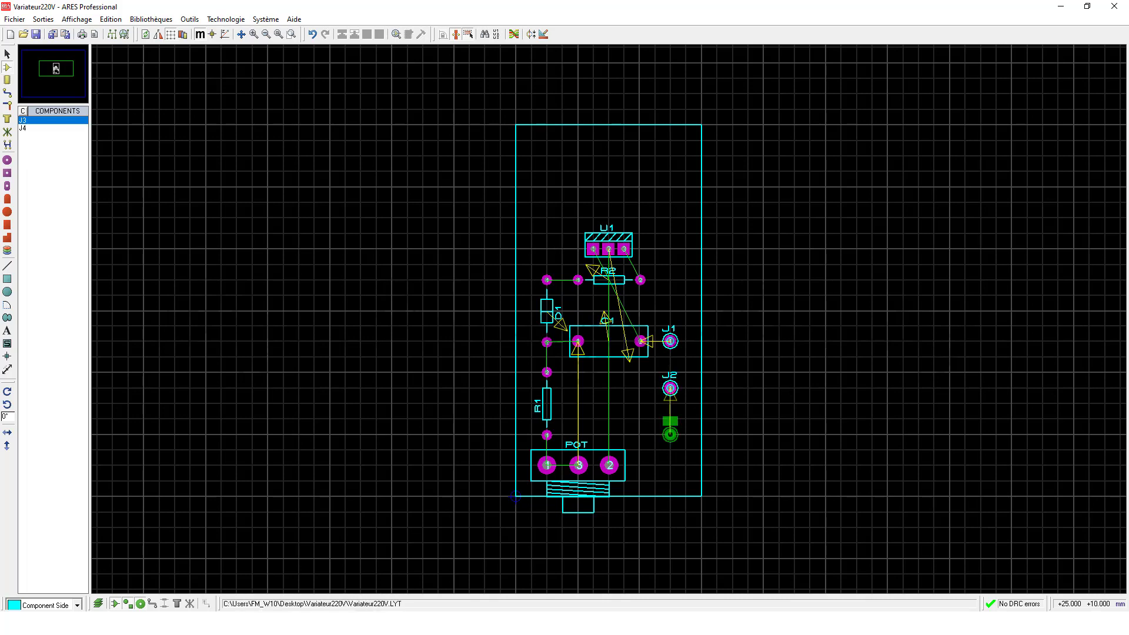
{"action": "left_click", "coordinate": [670, 435]}
{"action": "left_click", "coordinate": [670, 464]}
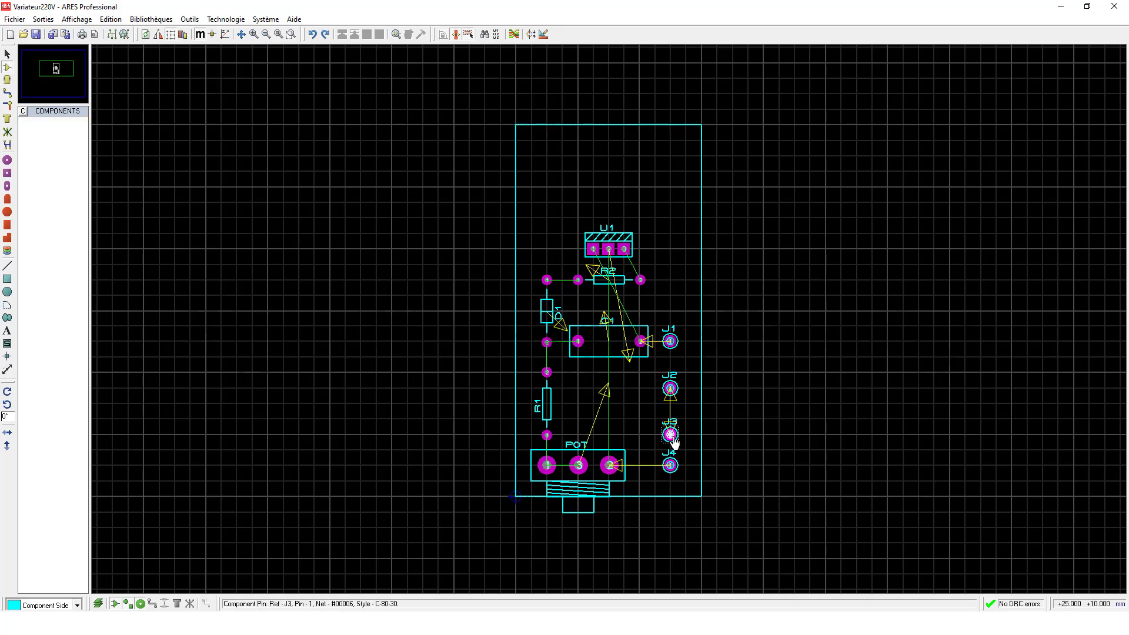
Move connector pin J3 up by 2.5 mm, closer to J2
{"action": "left_click", "coordinate": [671, 435]}
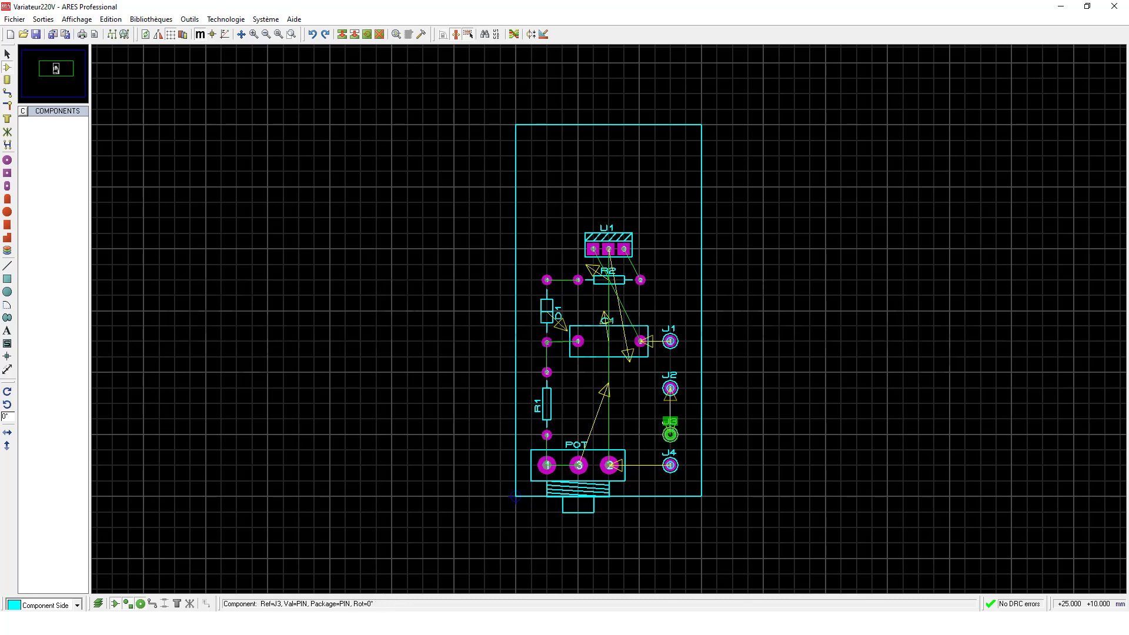
{"action": "left_click_drag", "start_coordinate": [671, 435], "coordinate": [671, 418]}
{"action": "left_click", "coordinate": [723, 328]}
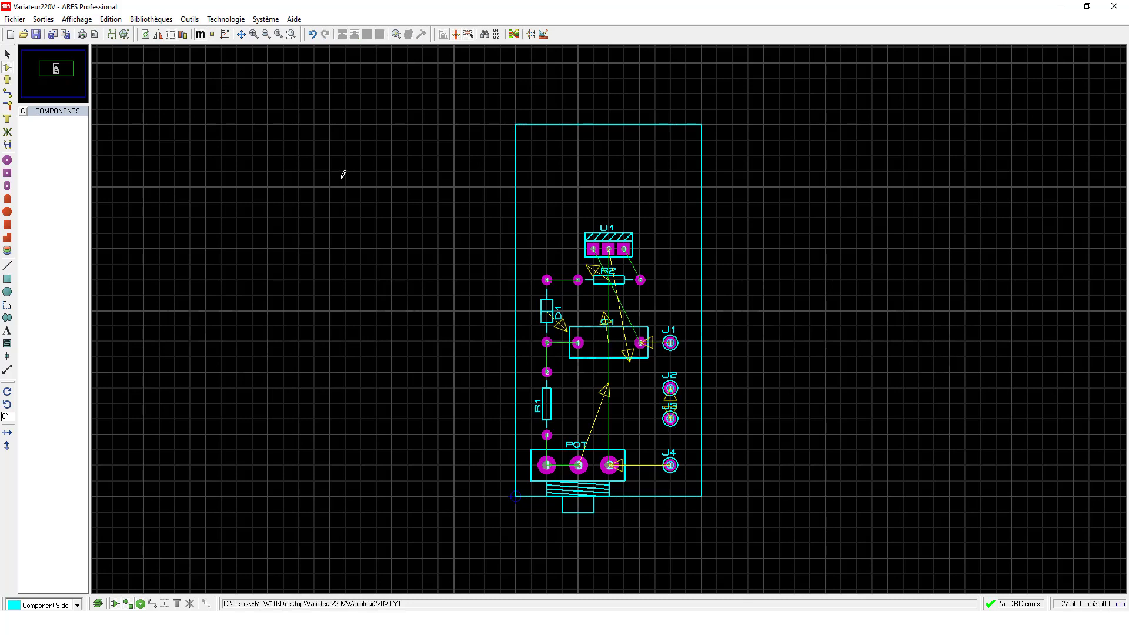
Create a new normal circular pad style named C-150-40
{"action": "left_click", "coordinate": [291, 34]}
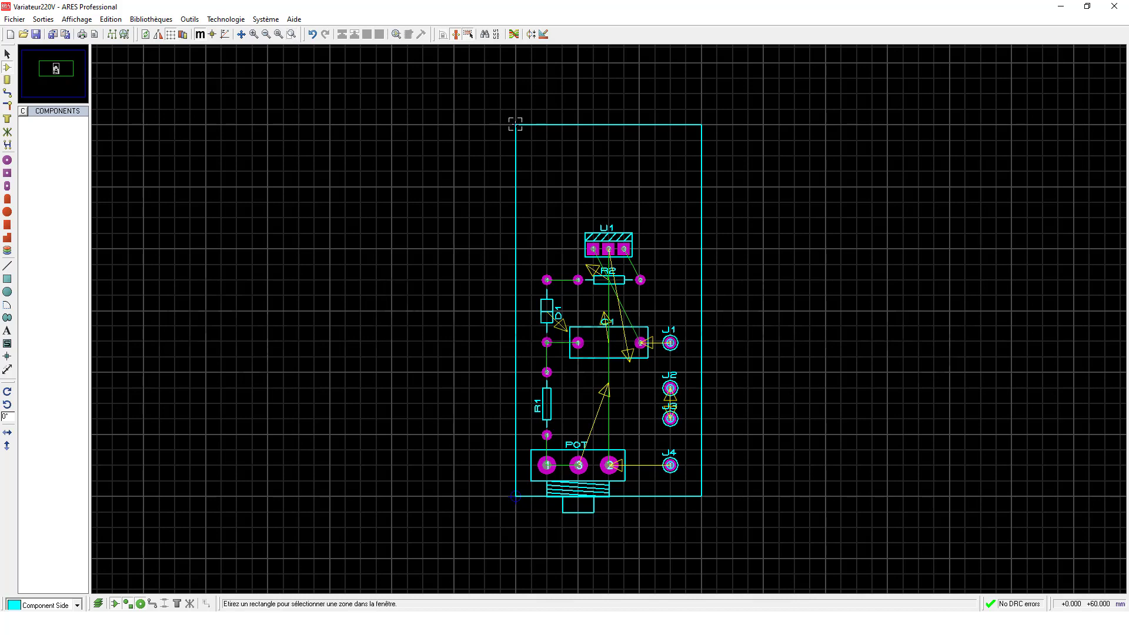
{"action": "left_click_drag", "start_coordinate": [515, 123], "coordinate": [702, 494]}
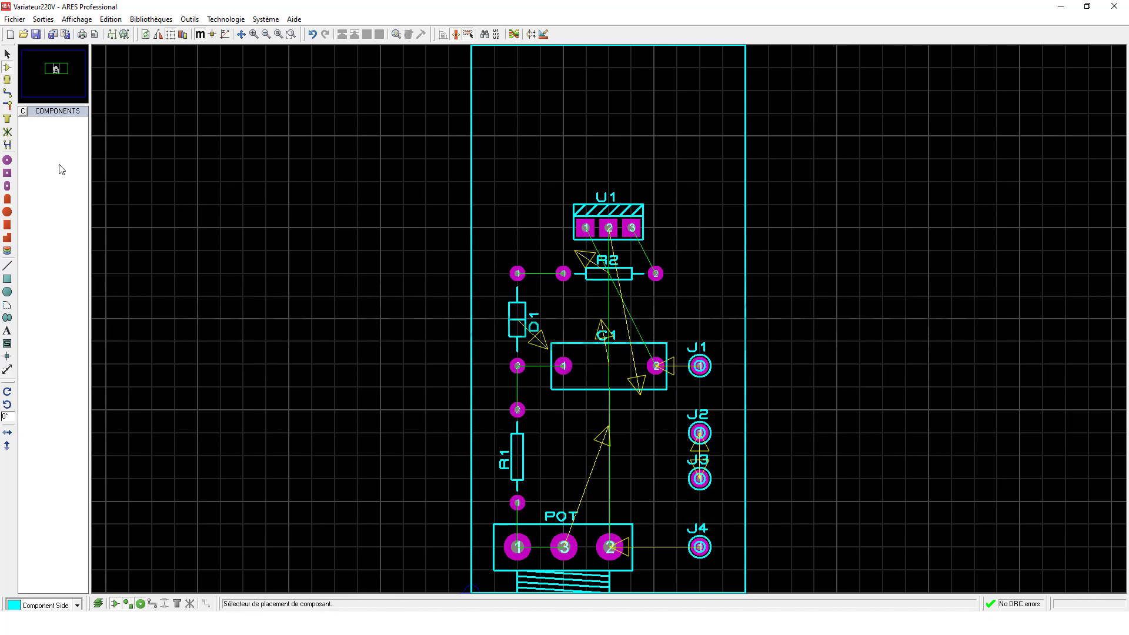
{"action": "left_click", "coordinate": [7, 161]}
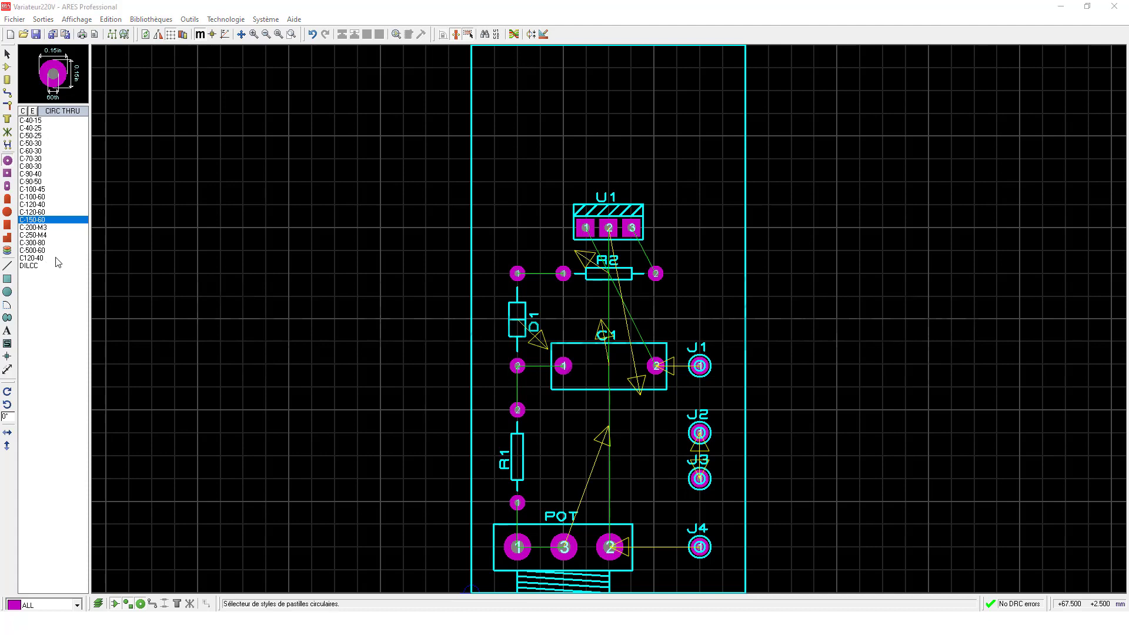
{"action": "left_click", "coordinate": [51, 282]}
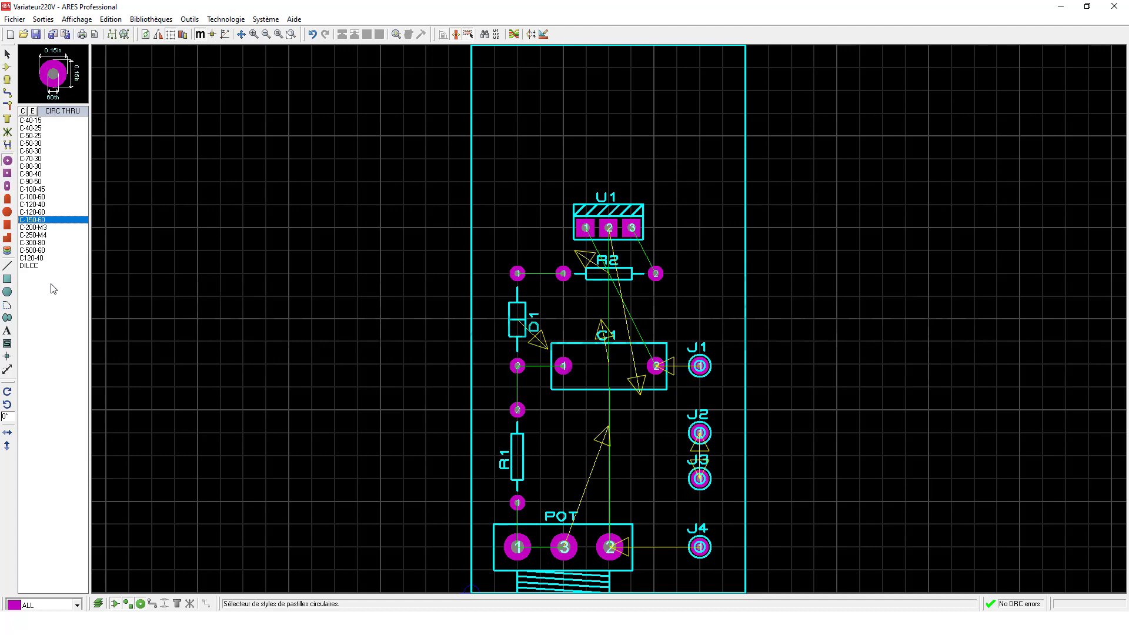
{"action": "right_click", "coordinate": [51, 284]}
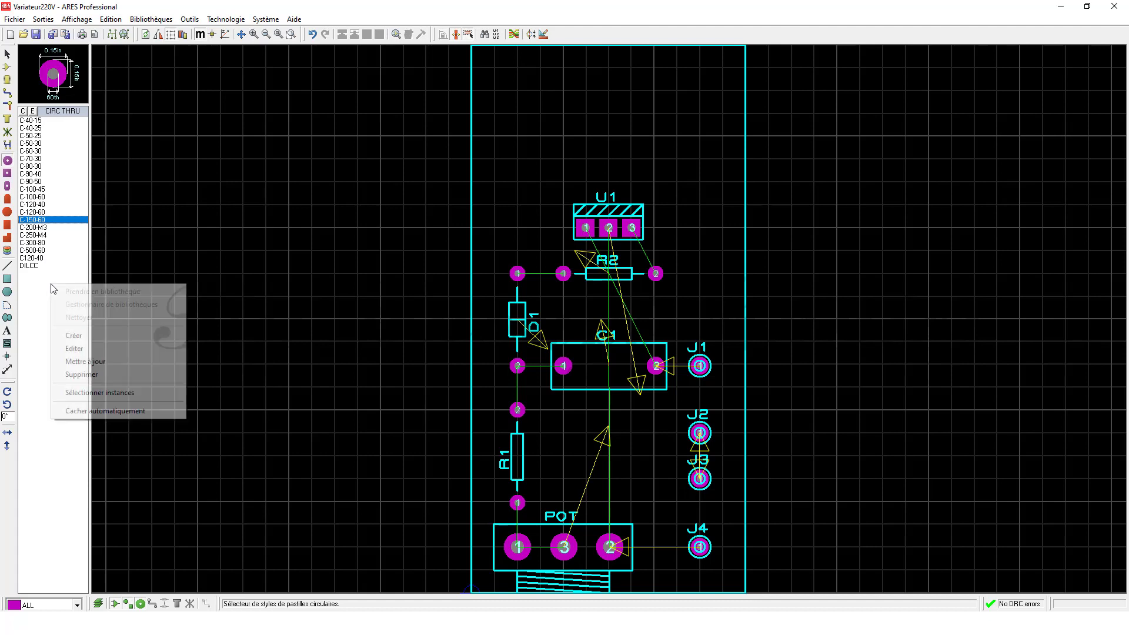
{"action": "left_click", "coordinate": [84, 336]}
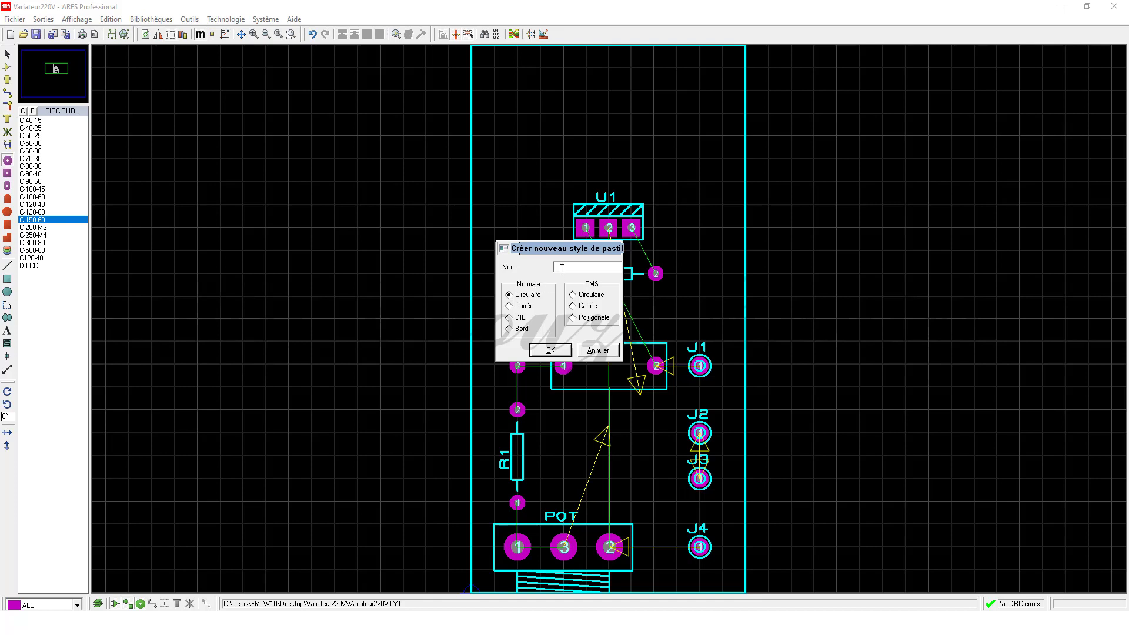
{"action": "type", "text": "C-150-40"}
{"action": "left_click", "coordinate": [556, 356]}
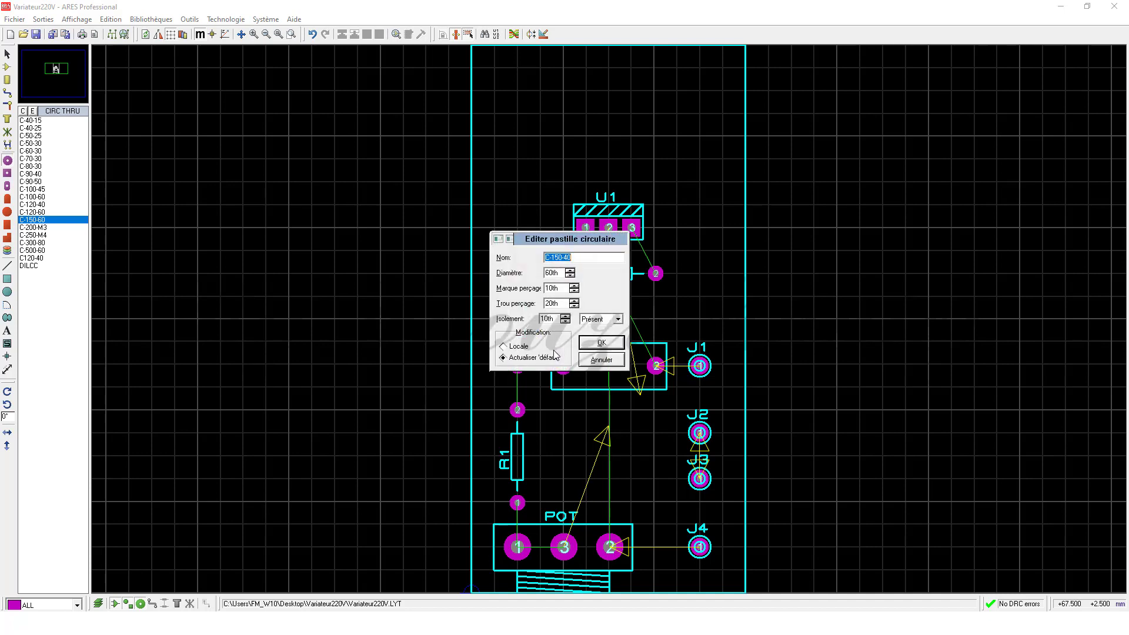
Set the new pad style's diameter to 150th and its drill hole to 40th
{"action": "left_click", "coordinate": [551, 273]}
{"action": "key", "text": "BackSpace"}
{"action": "type", "text": "15"}
{"action": "left_click_drag", "start_coordinate": [552, 304], "coordinate": [545, 305]}
{"action": "left_click", "coordinate": [599, 341]}
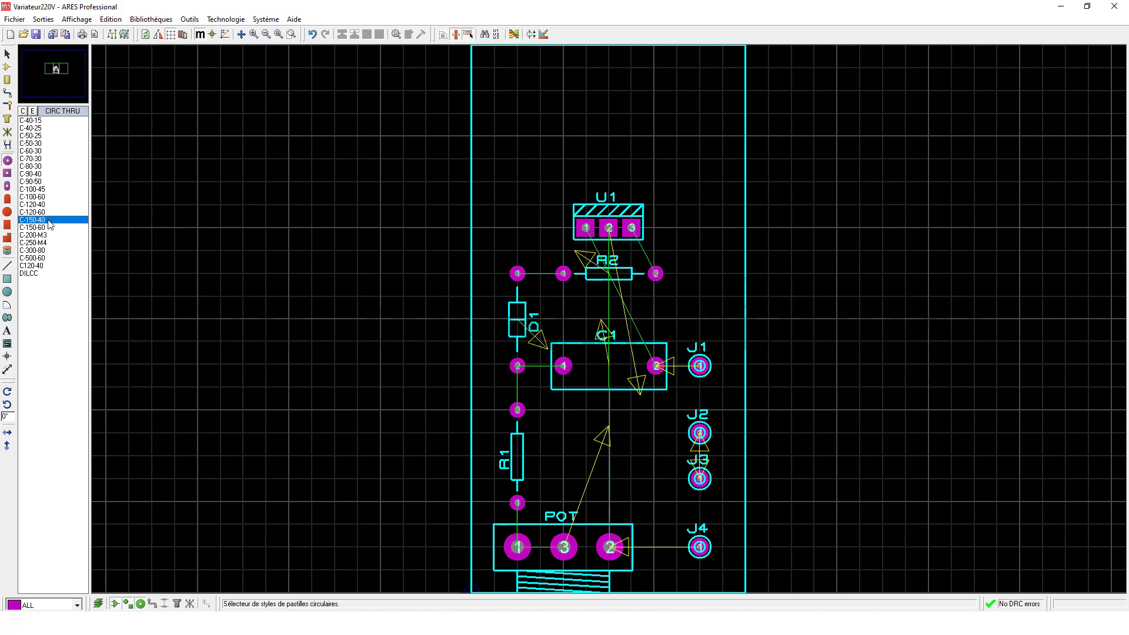
Apply the C-150-40 pad style to POT pin 1 and to both pins of R1 and D1
{"action": "left_click", "coordinate": [50, 220]}
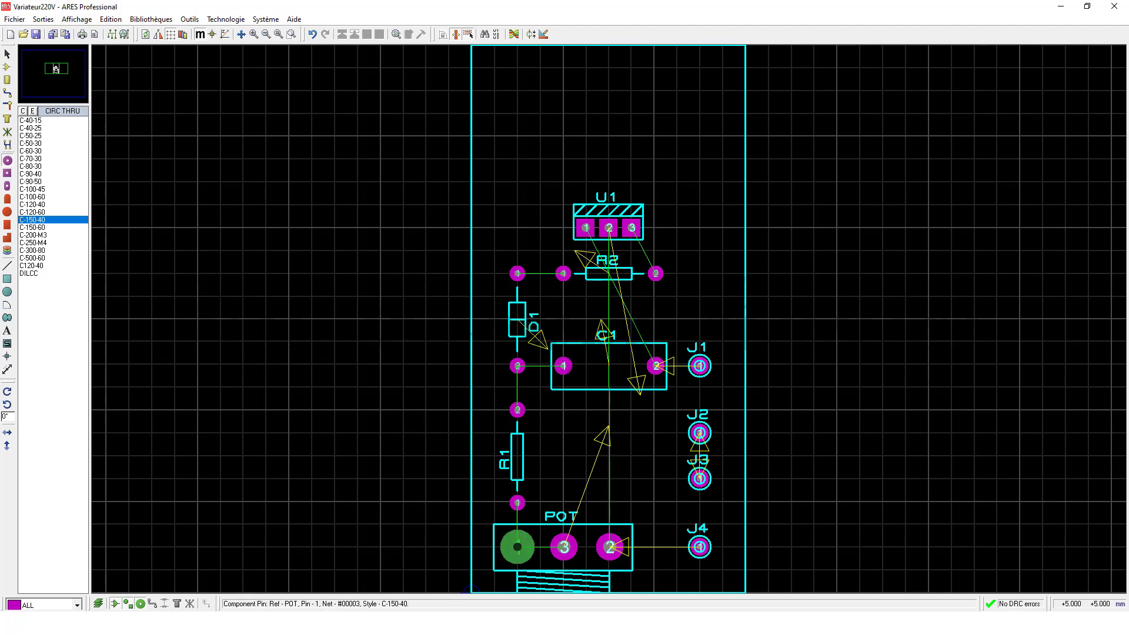
{"action": "left_click", "coordinate": [517, 547]}
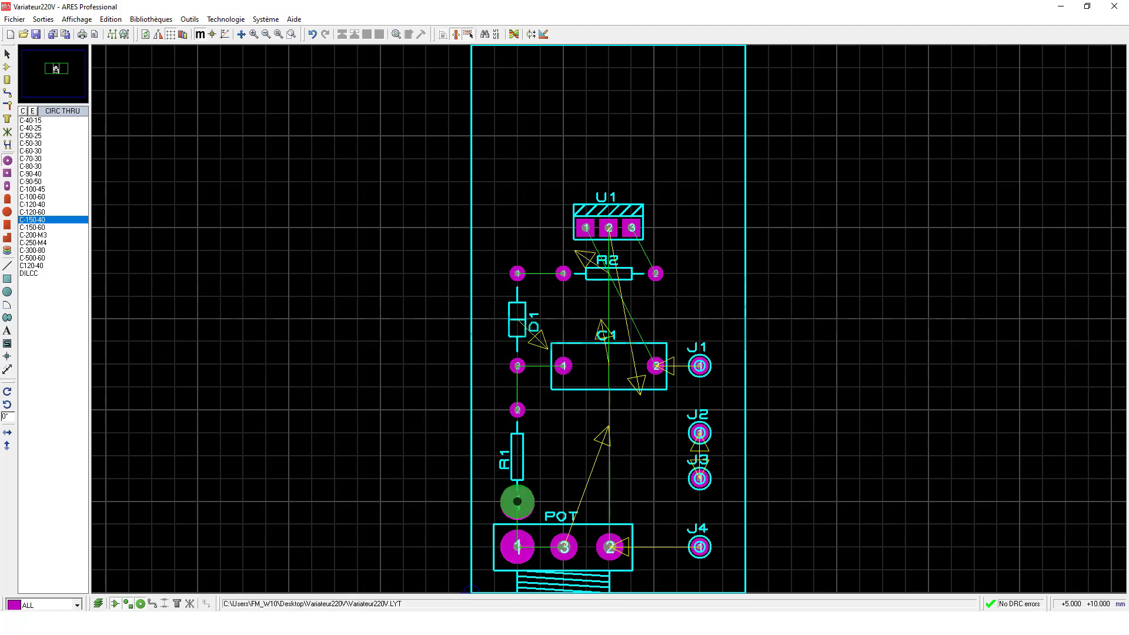
{"action": "left_click", "coordinate": [518, 503]}
{"action": "left_click", "coordinate": [517, 409]}
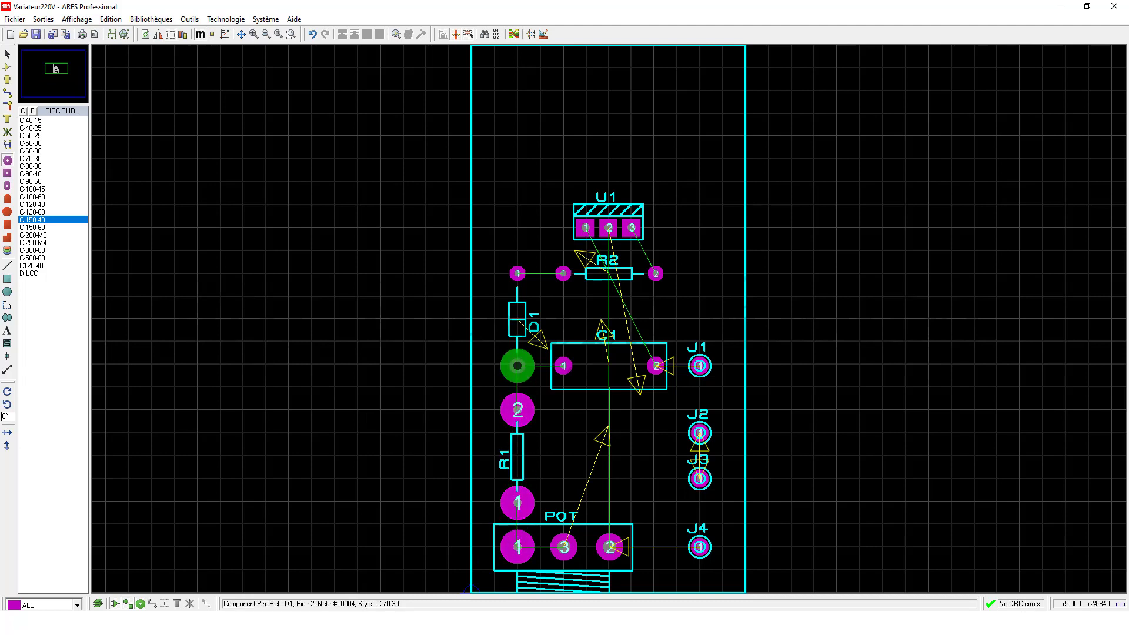
{"action": "left_click", "coordinate": [517, 365]}
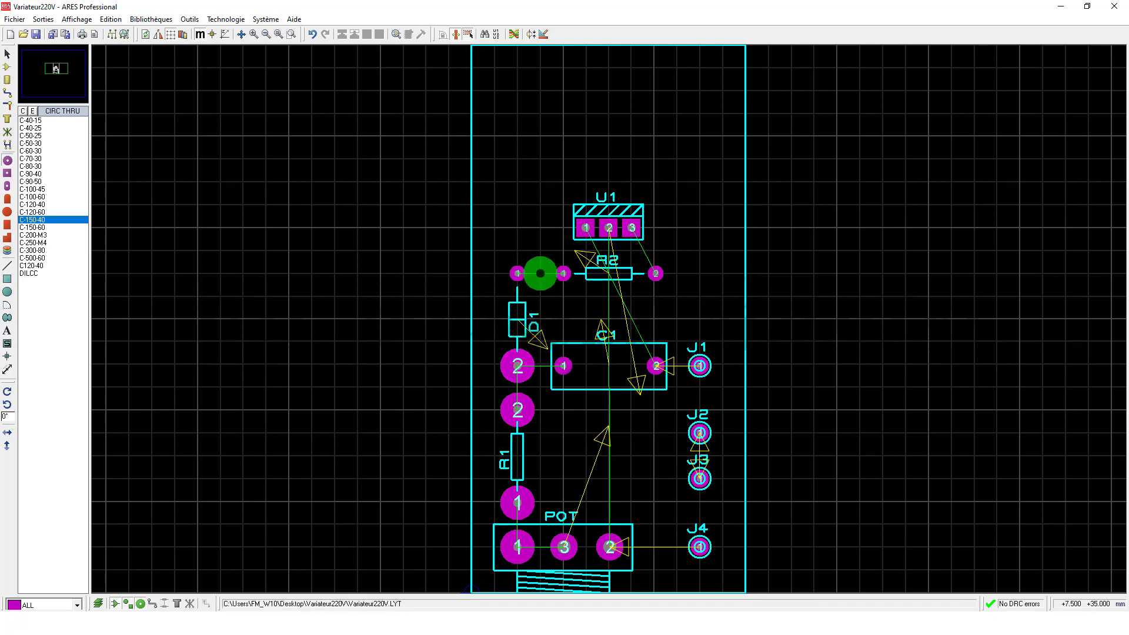
{"action": "left_click", "coordinate": [518, 273]}
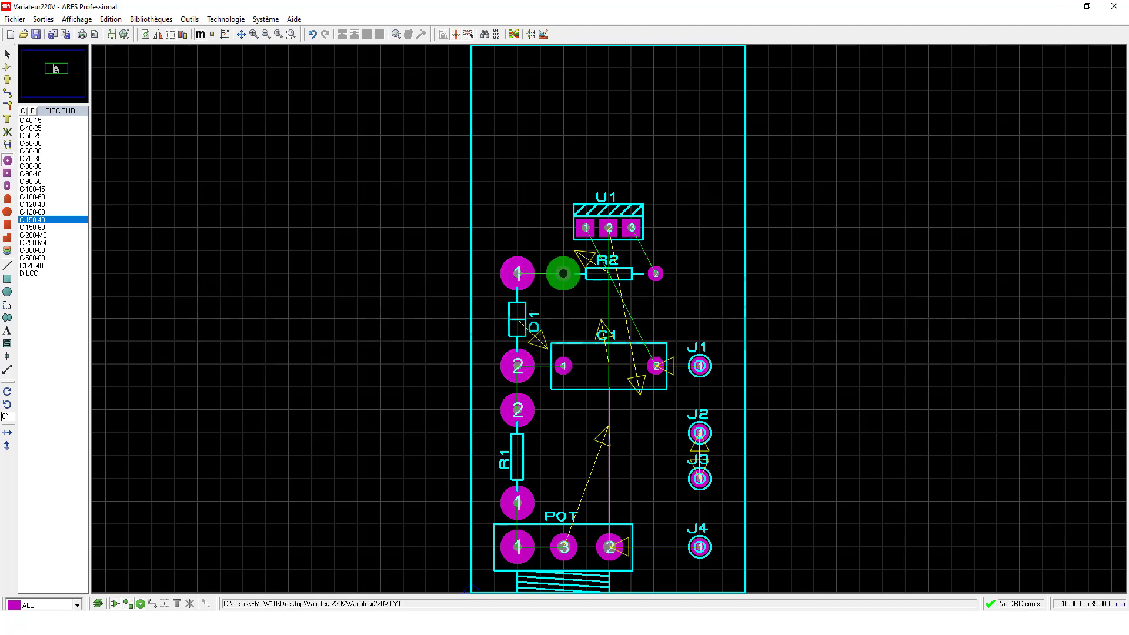
Enlarge both pins of R2 and both pins of C1 with the C-150-40 pad style
{"action": "left_click", "coordinate": [563, 273]}
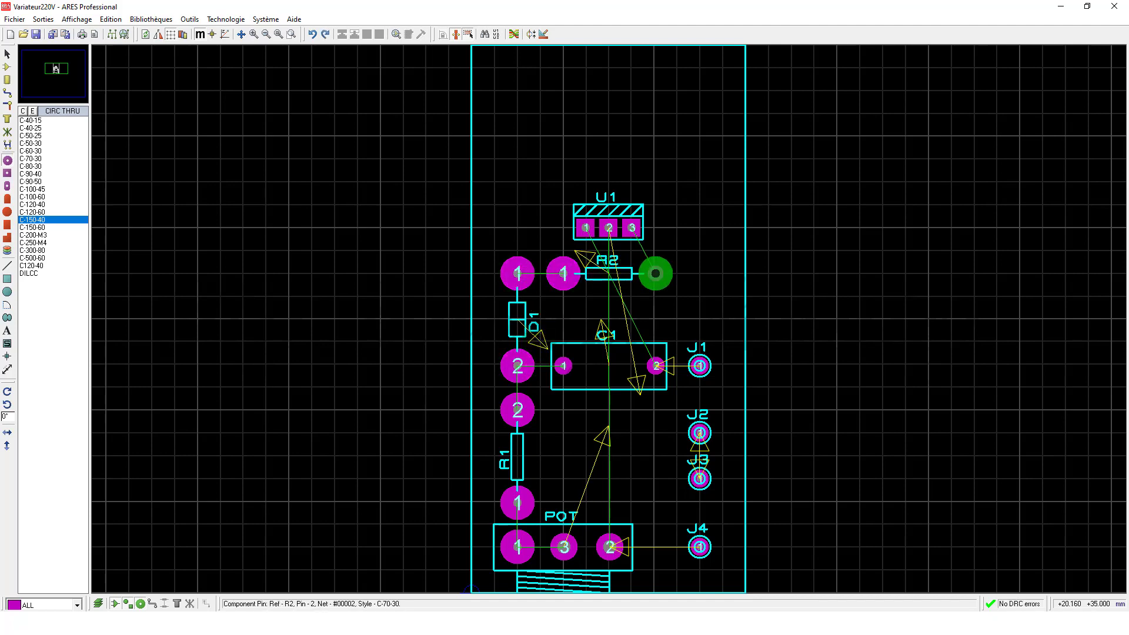
{"action": "left_click", "coordinate": [655, 273]}
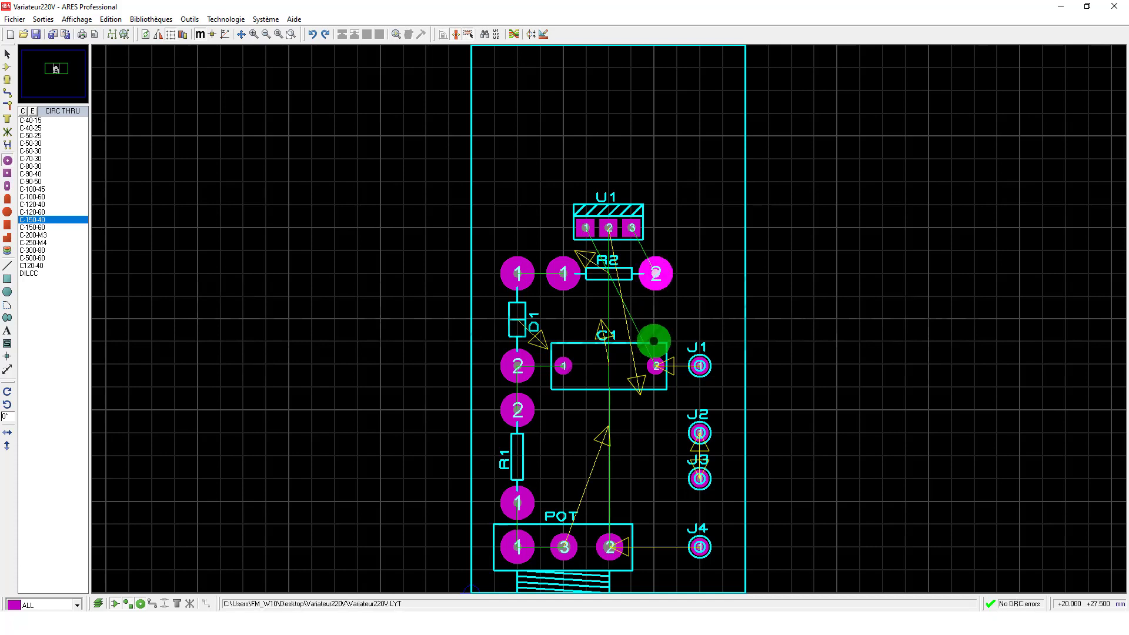
{"action": "left_click", "coordinate": [656, 366]}
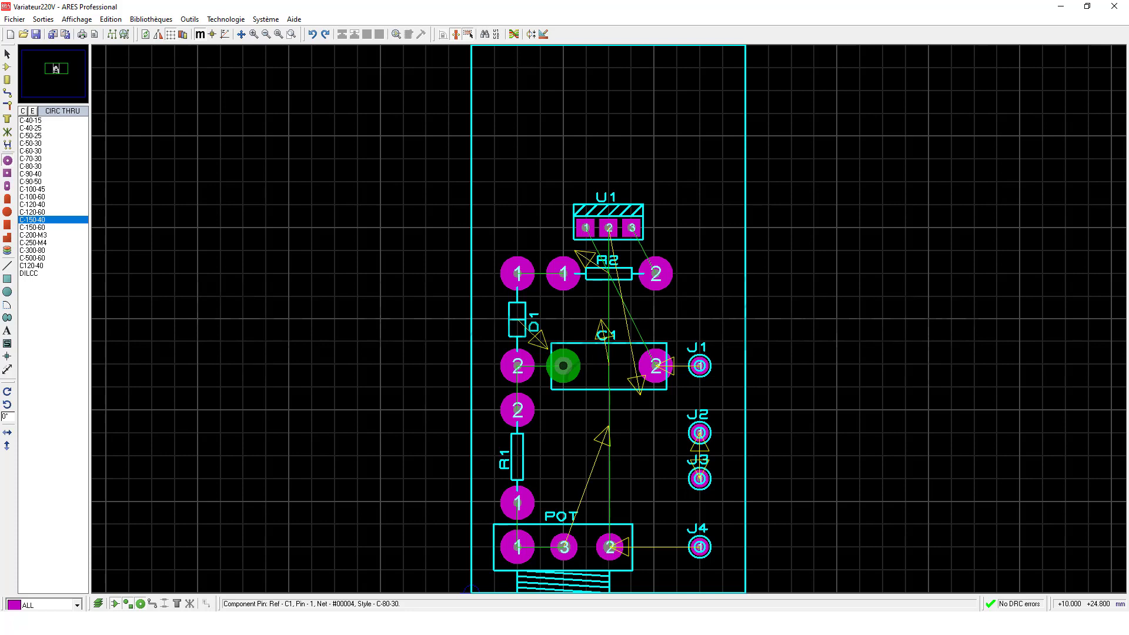
{"action": "left_click", "coordinate": [563, 366]}
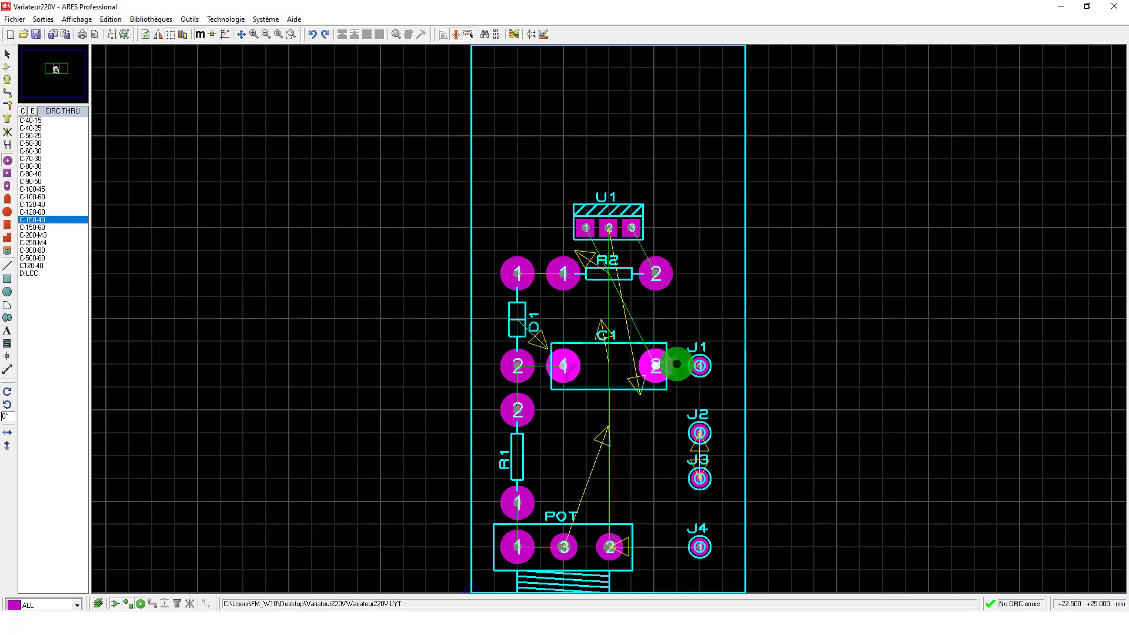
Apply the C-150-40 pad style to connector pins J1, J2, J3 and J4 and to POT pins 2 and 3
{"action": "left_click", "coordinate": [699, 365]}
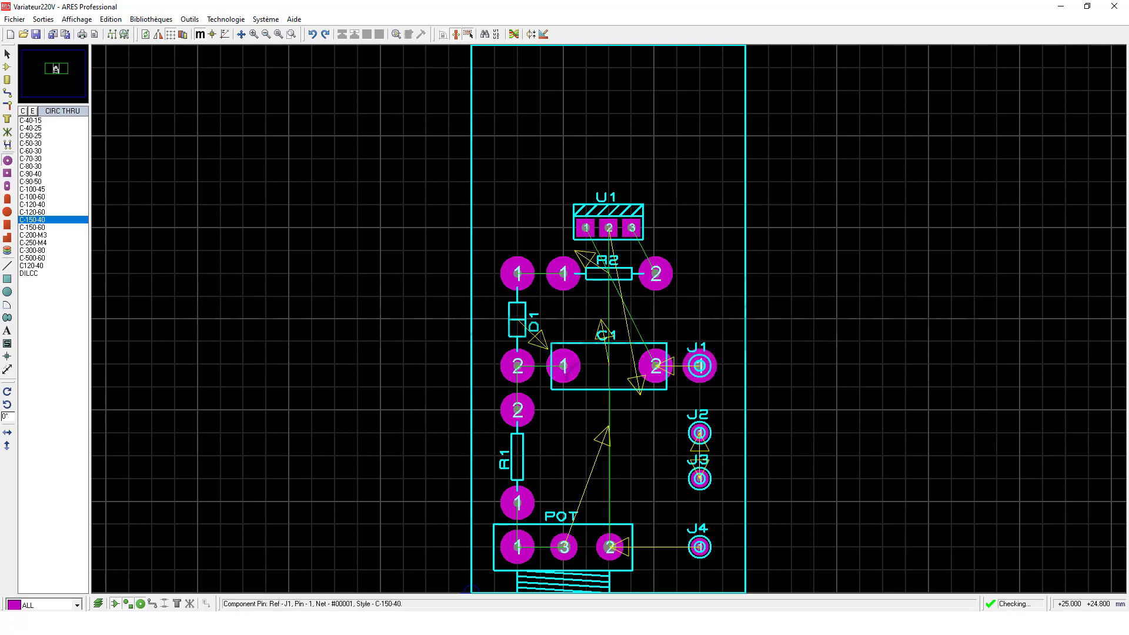
{"action": "left_click", "coordinate": [699, 432]}
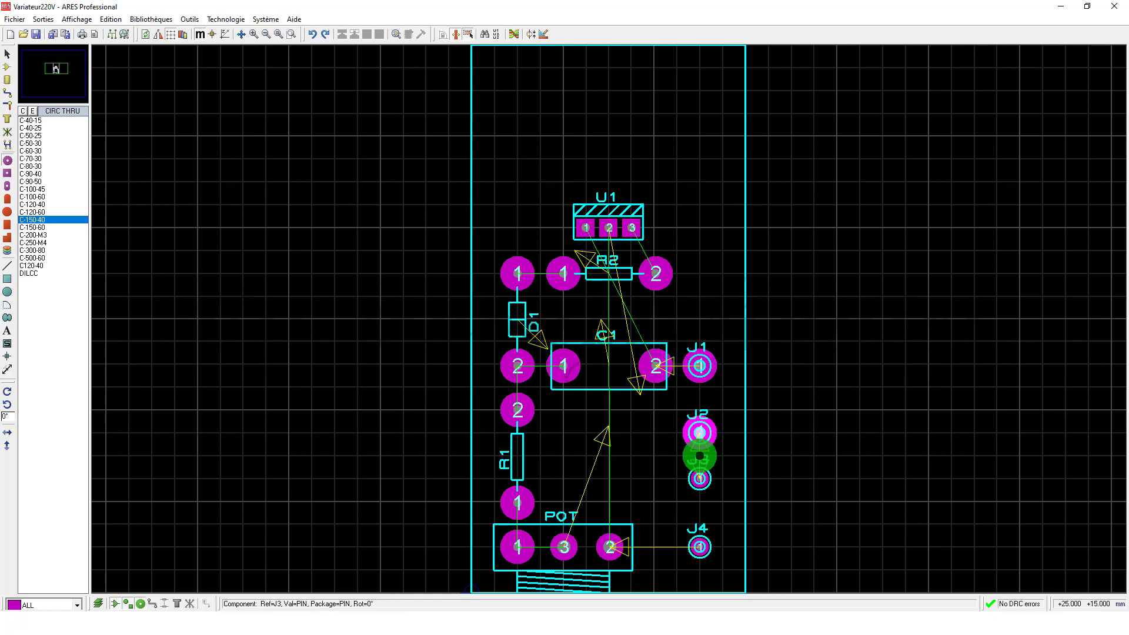
{"action": "left_click", "coordinate": [698, 478]}
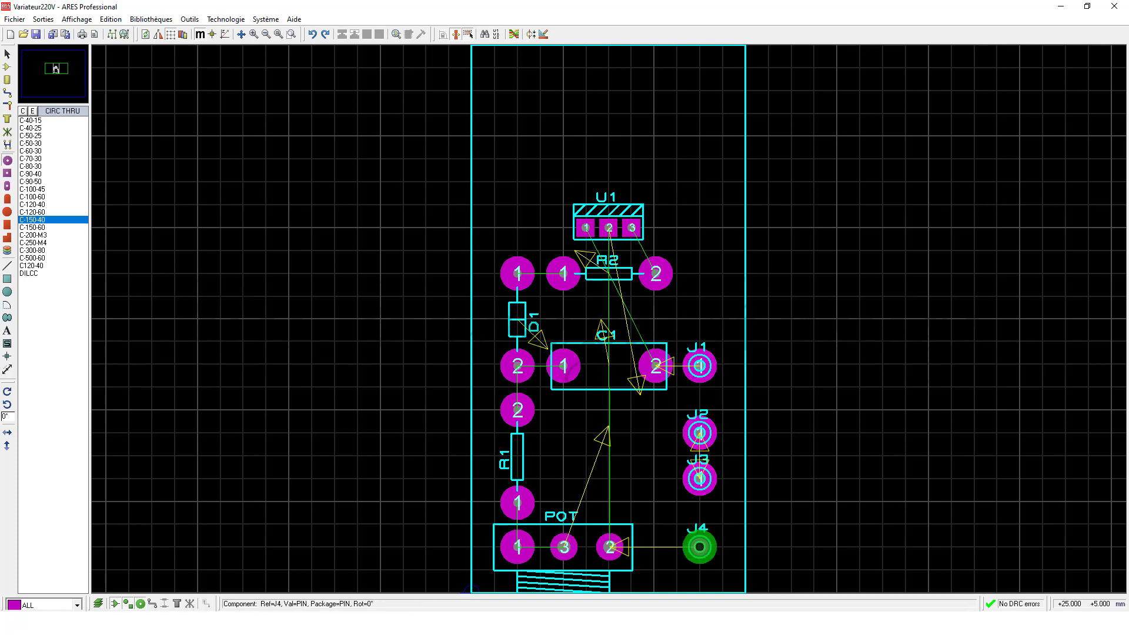
{"action": "left_click", "coordinate": [699, 547]}
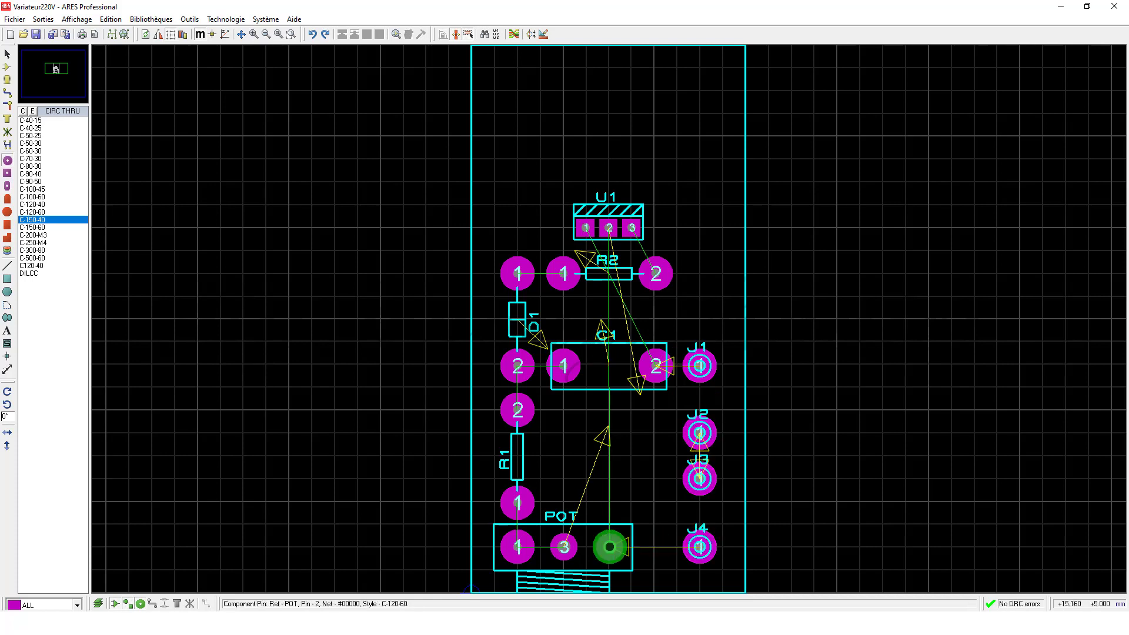
{"action": "left_click", "coordinate": [610, 547]}
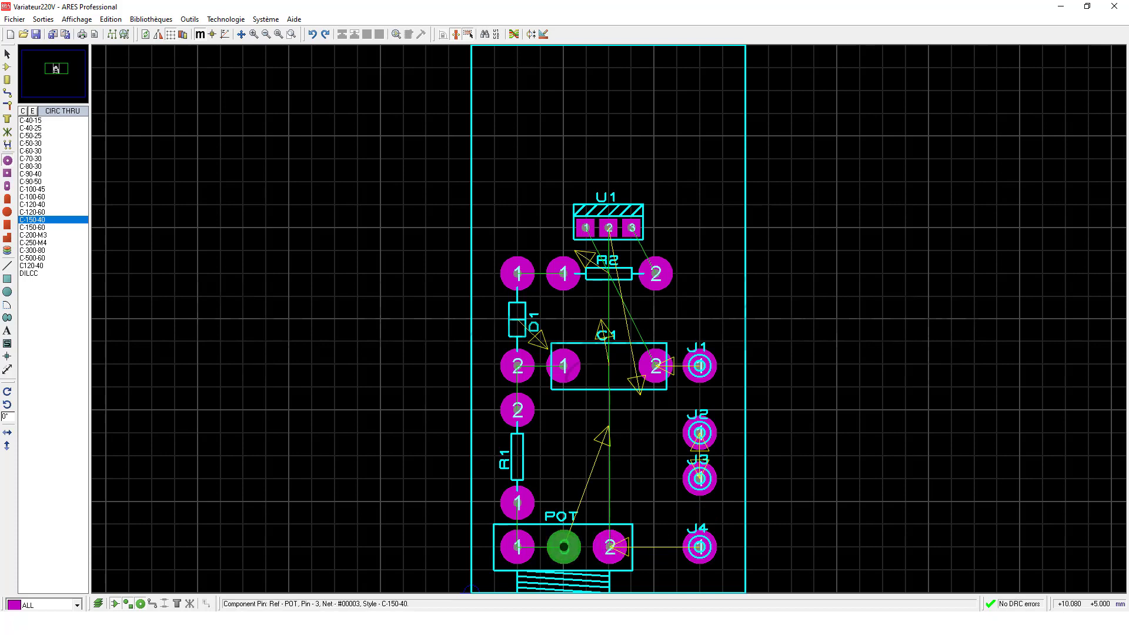
{"action": "left_click", "coordinate": [563, 547]}
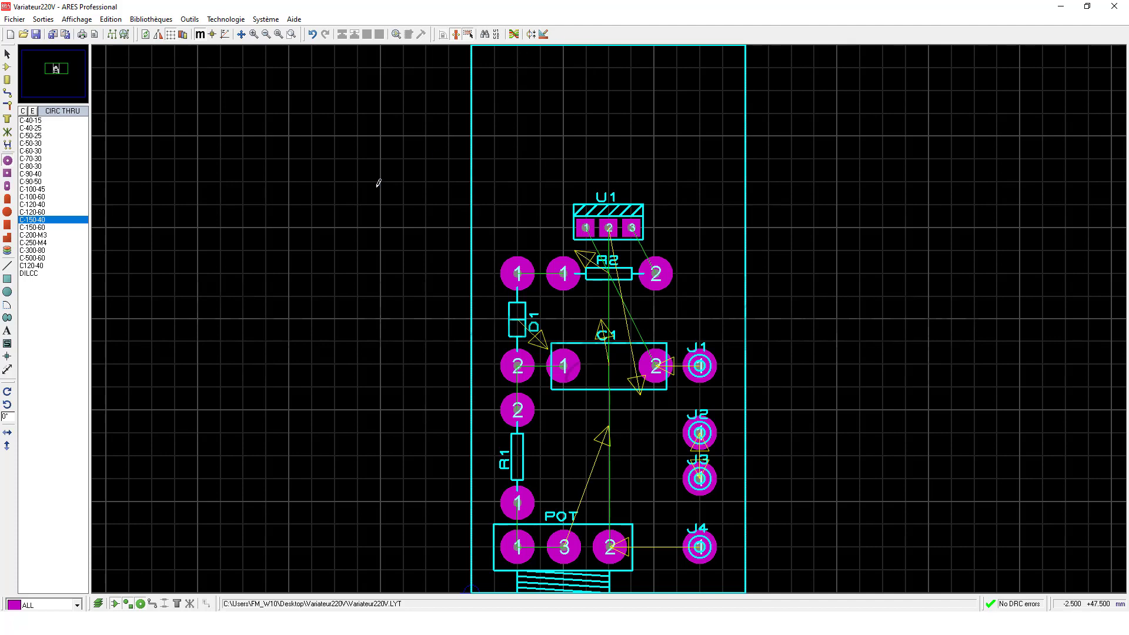
Create a new normal circular pad style named C-150-120
{"action": "right_click", "coordinate": [66, 311]}
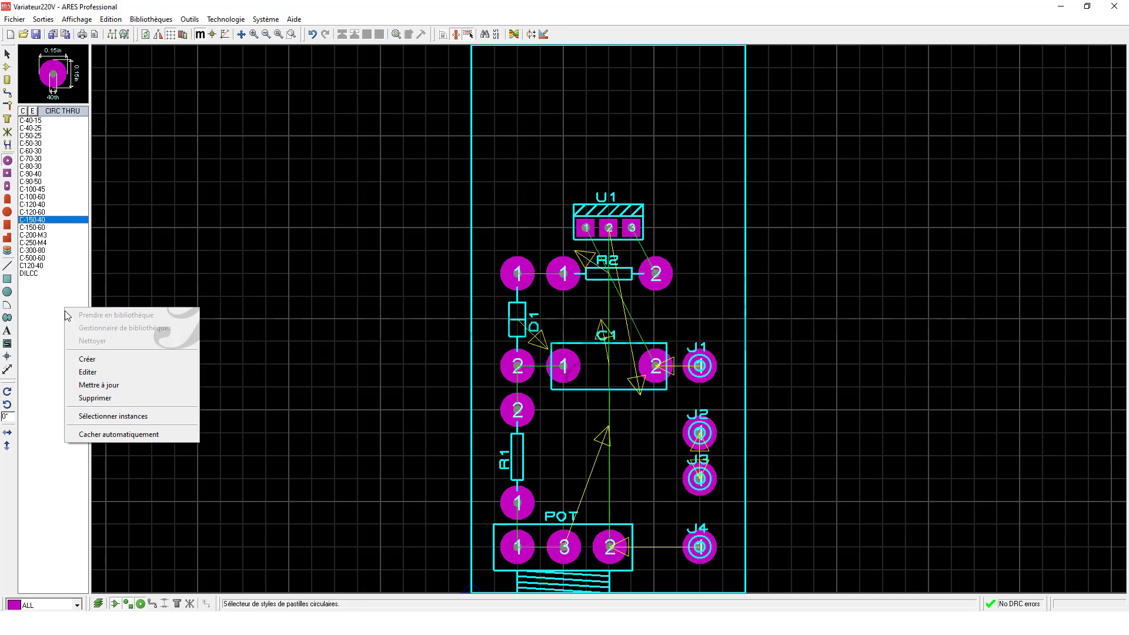
{"action": "left_click", "coordinate": [80, 357]}
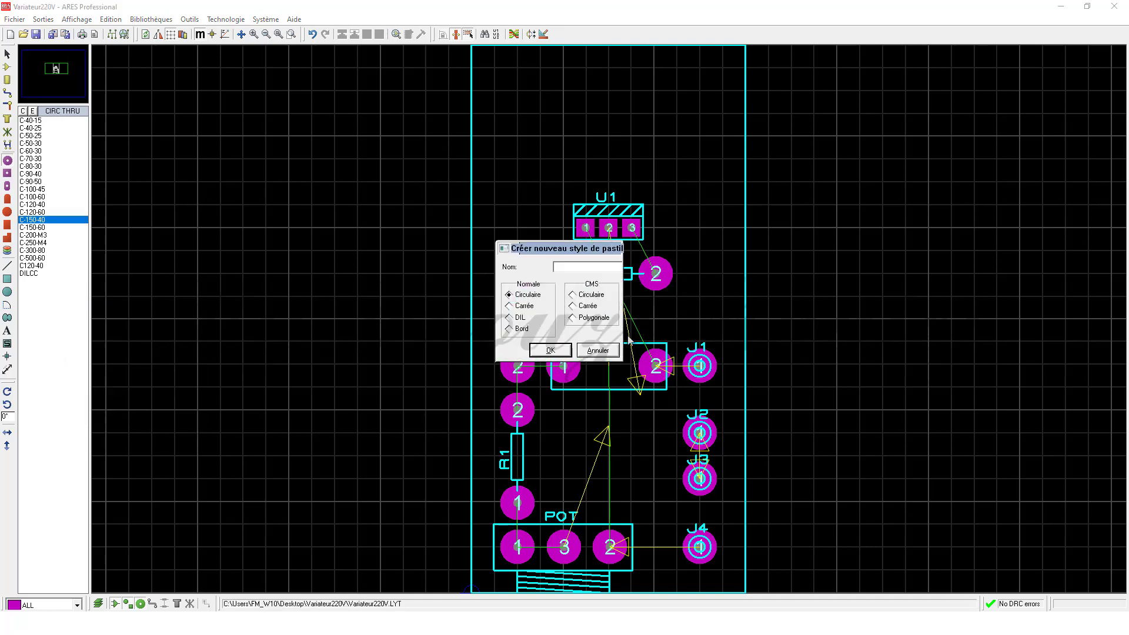
{"action": "type", "text": "C-150-120"}
{"action": "left_click", "coordinate": [562, 353]}
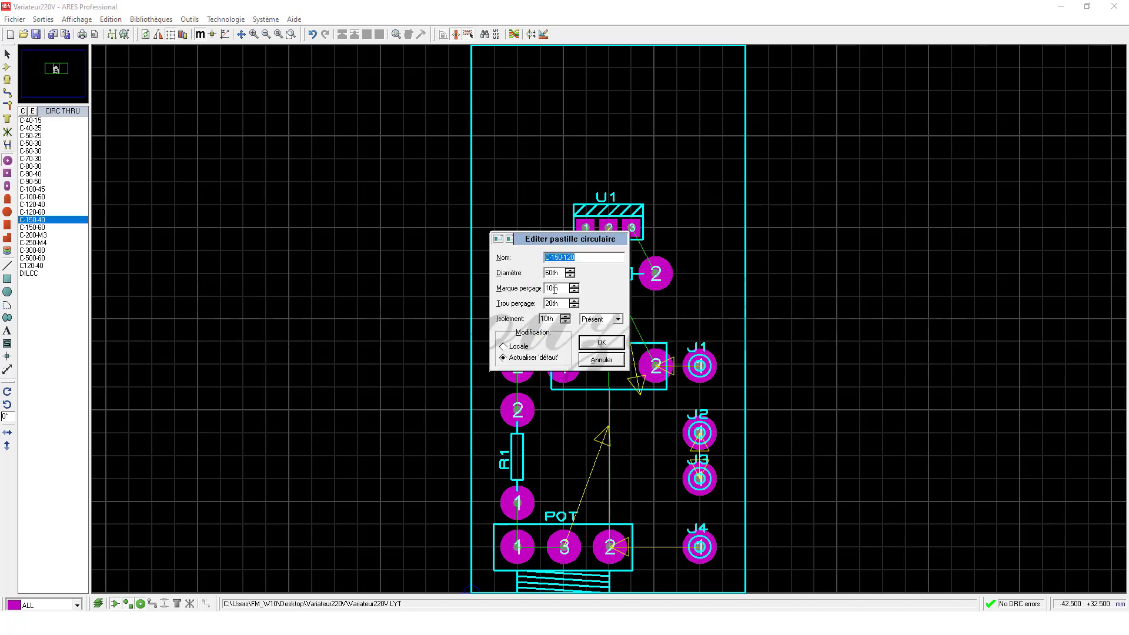
Set the C-150-120 style's diameter to 150th and its drill hole to 120th
{"action": "key", "text": "Tab"}
{"action": "type", "text": "150"}
{"action": "left_click_drag", "start_coordinate": [552, 304], "coordinate": [545, 304]}
{"action": "type", "text": "12"}
{"action": "type", "text": "0"}
{"action": "left_click", "coordinate": [600, 343]}
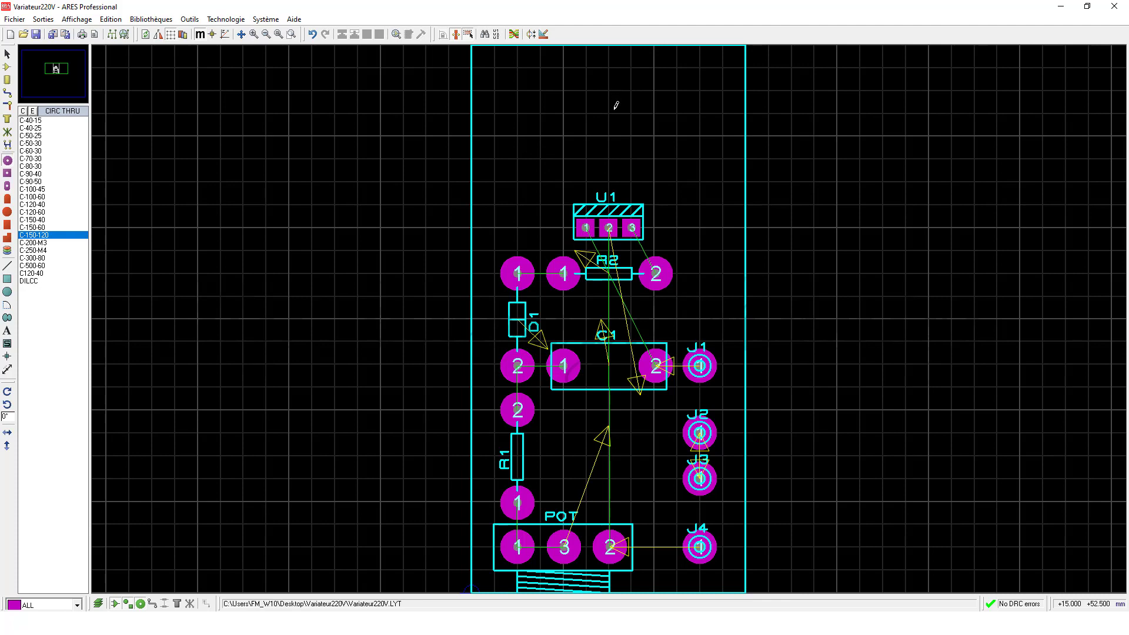
Place a C-150-120 pad above U1 at x = 15 mm, y = 55 mm and change its layer to Drill Hole
{"action": "left_click", "coordinate": [615, 86]}
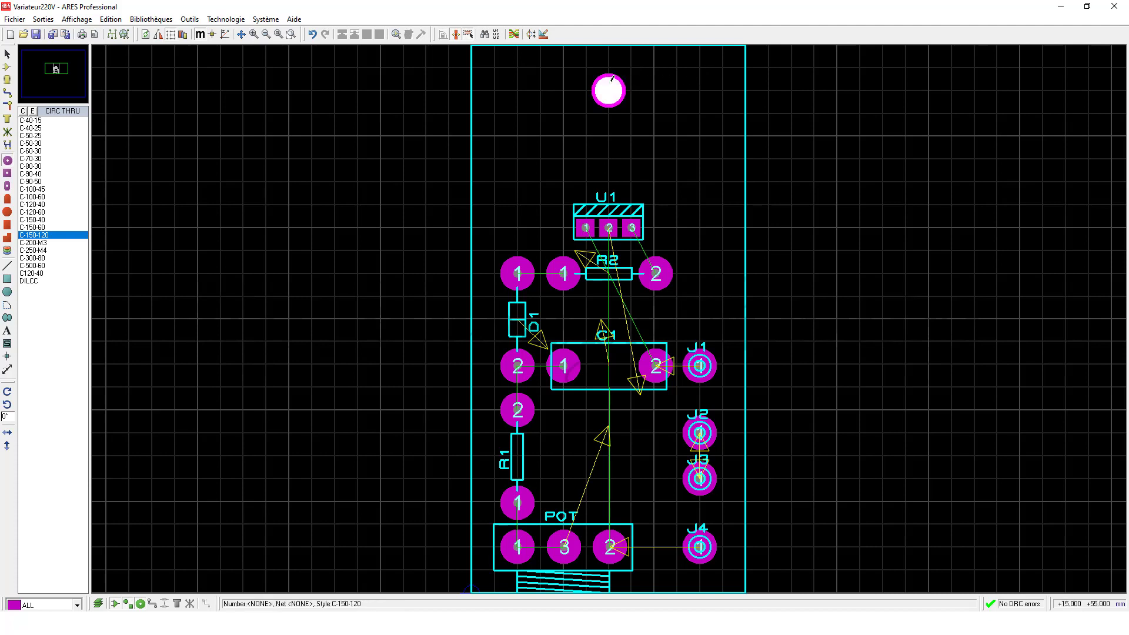
{"action": "right_click", "coordinate": [612, 78]}
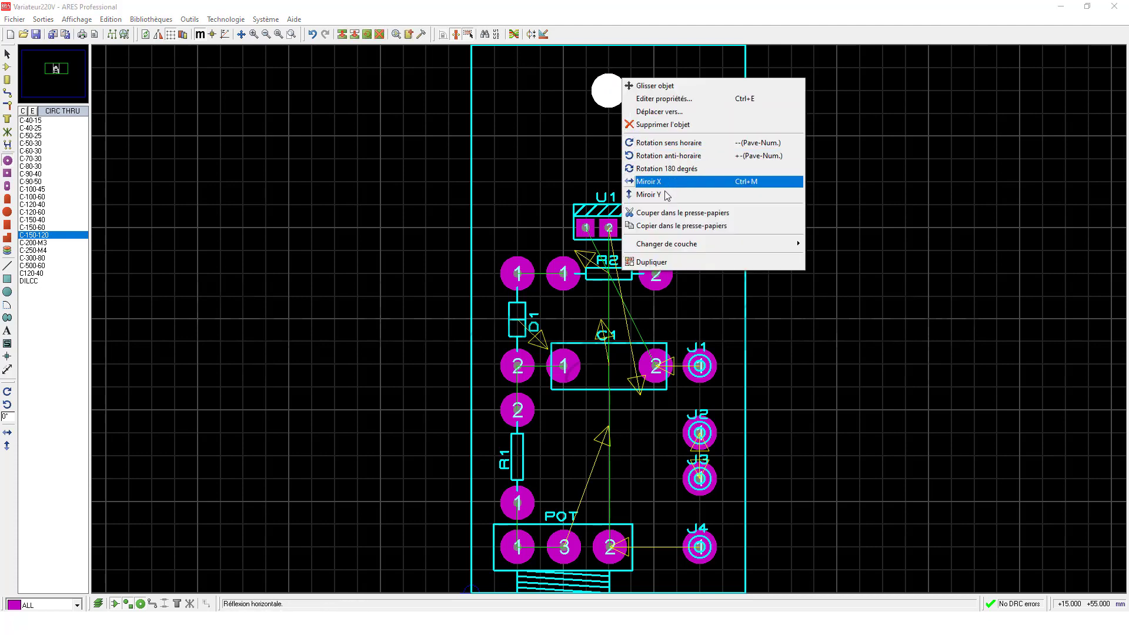
{"action": "mouse_move", "coordinate": [689, 243]}
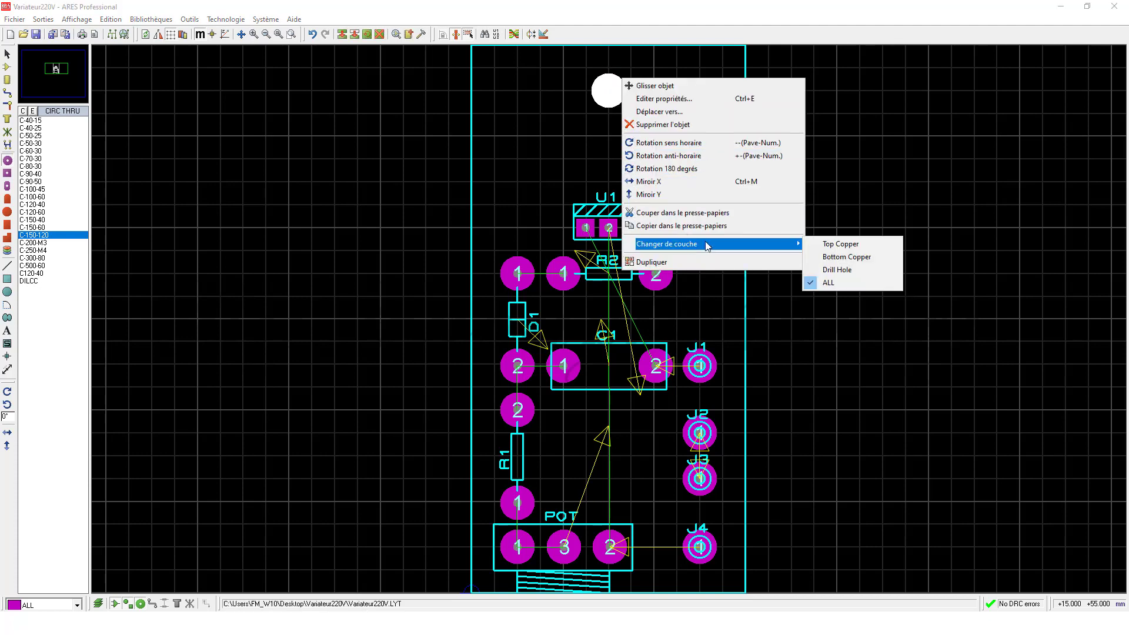
{"action": "left_click", "coordinate": [867, 269]}
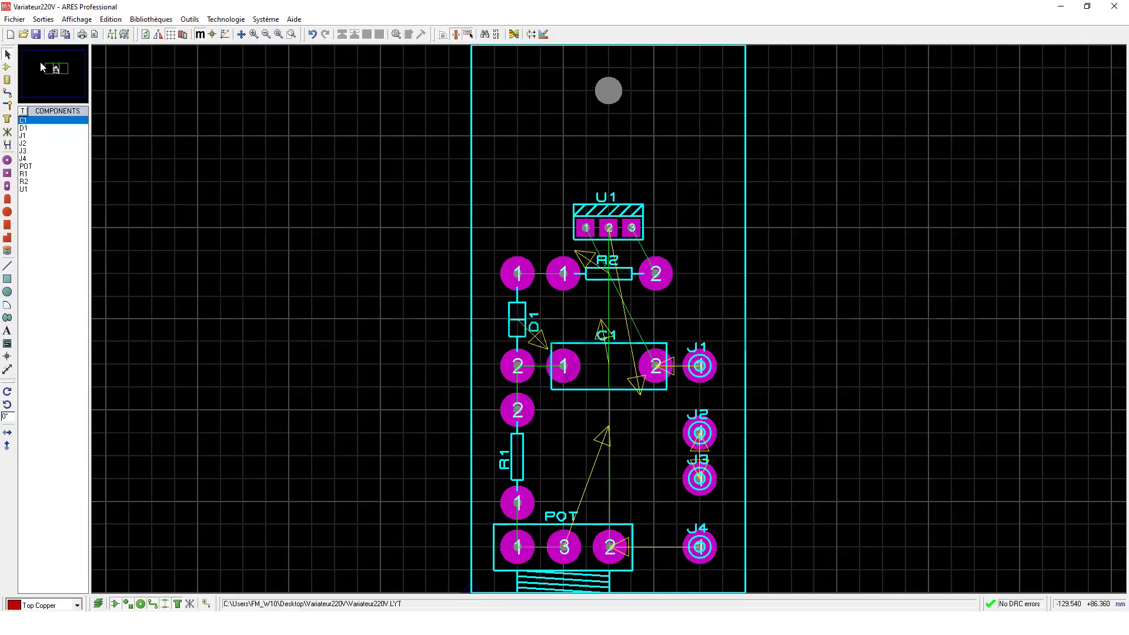
In the design rules, set the track style of the POWER net class to T80
{"action": "left_click", "coordinate": [223, 19]}
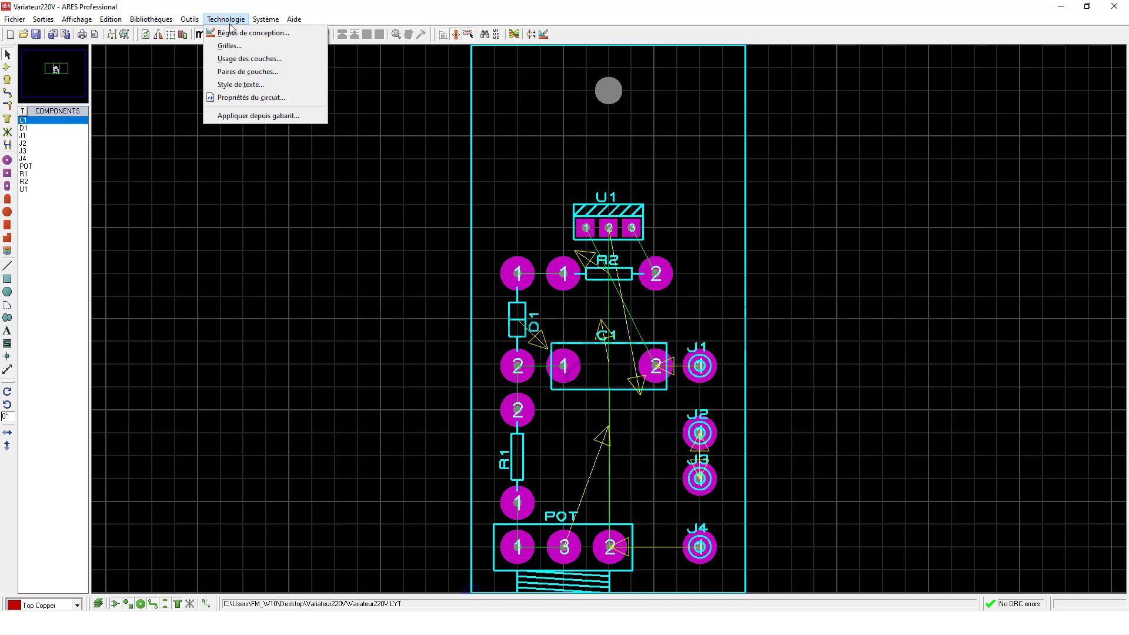
{"action": "left_click", "coordinate": [238, 33]}
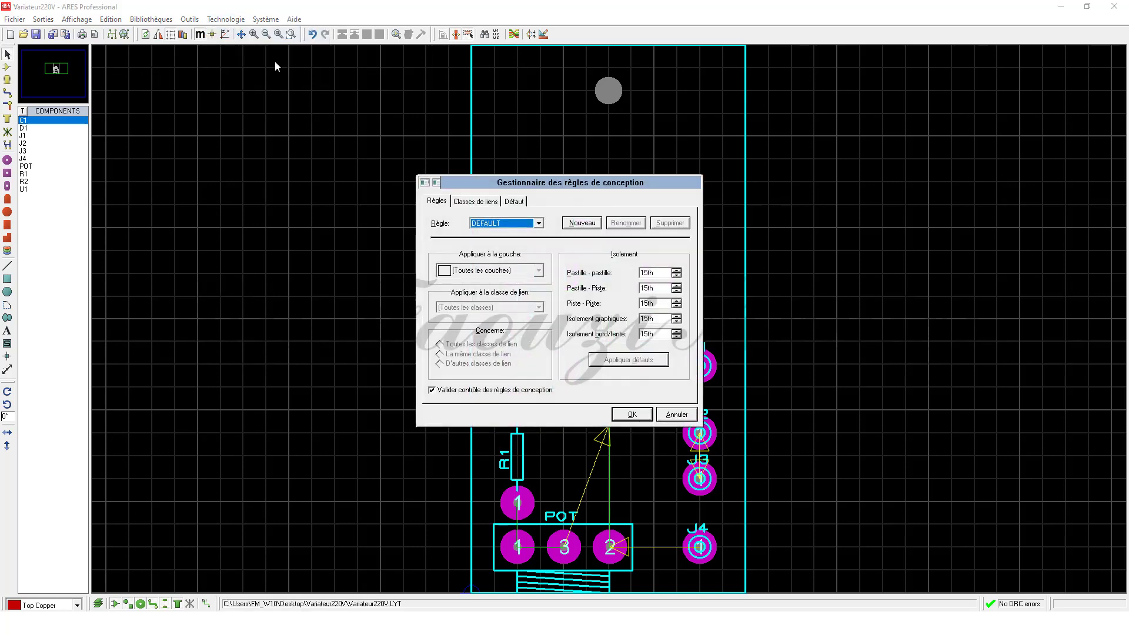
{"action": "left_click", "coordinate": [477, 201]}
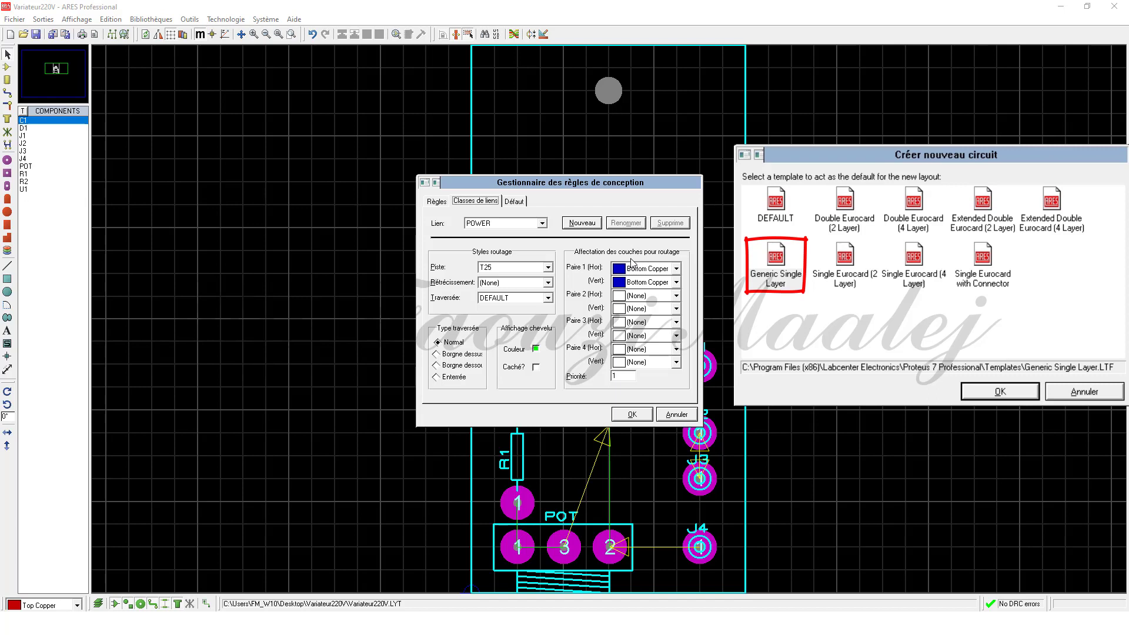
{"action": "left_click", "coordinate": [548, 268]}
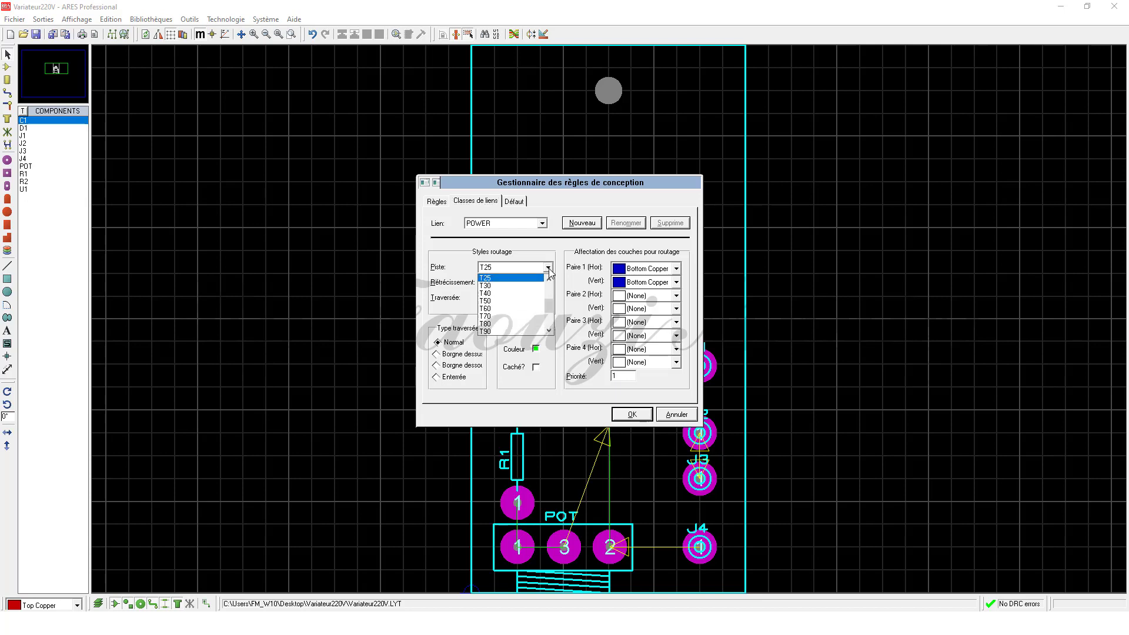
{"action": "left_click", "coordinate": [506, 324]}
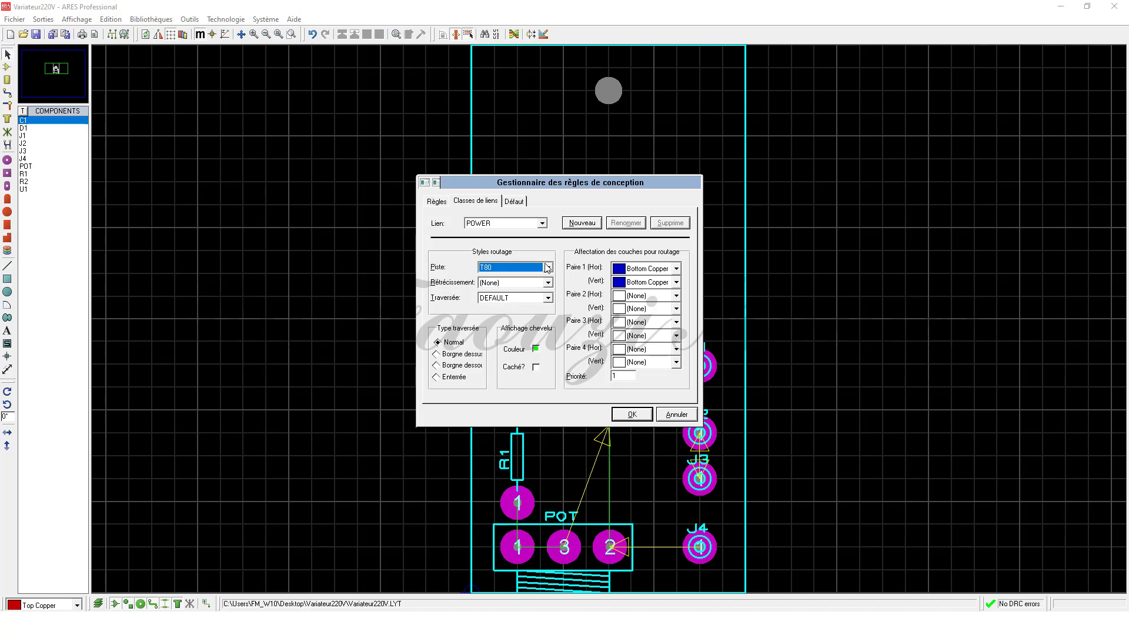
Set the SIGNAL net class's track style to T80 and apply the design rules
{"action": "left_click", "coordinate": [541, 223]}
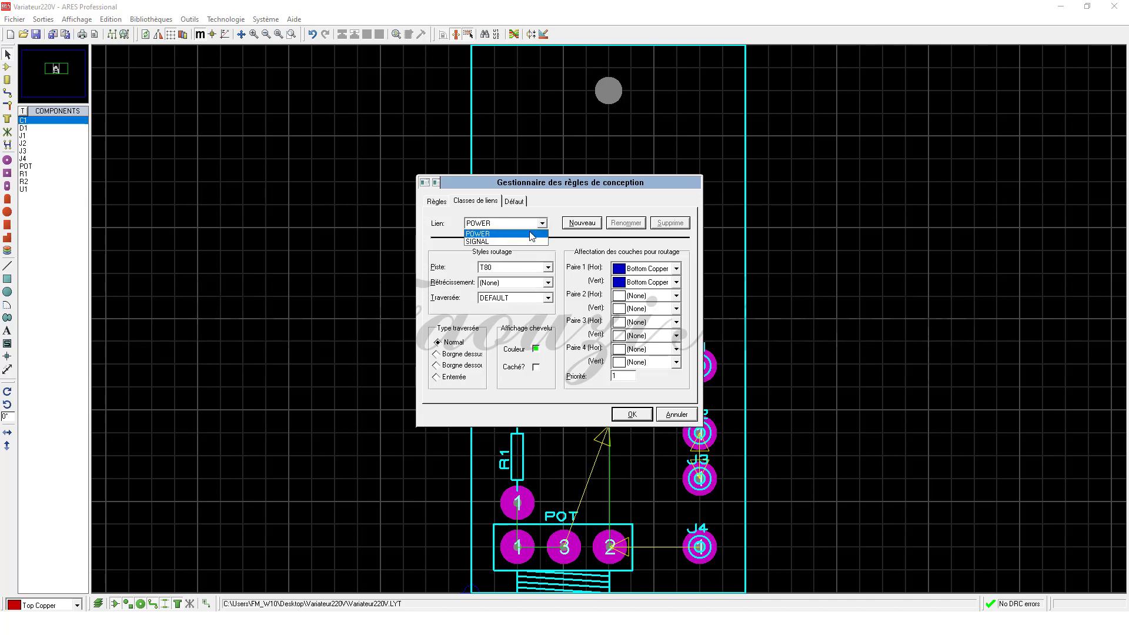
{"action": "left_click", "coordinate": [497, 242]}
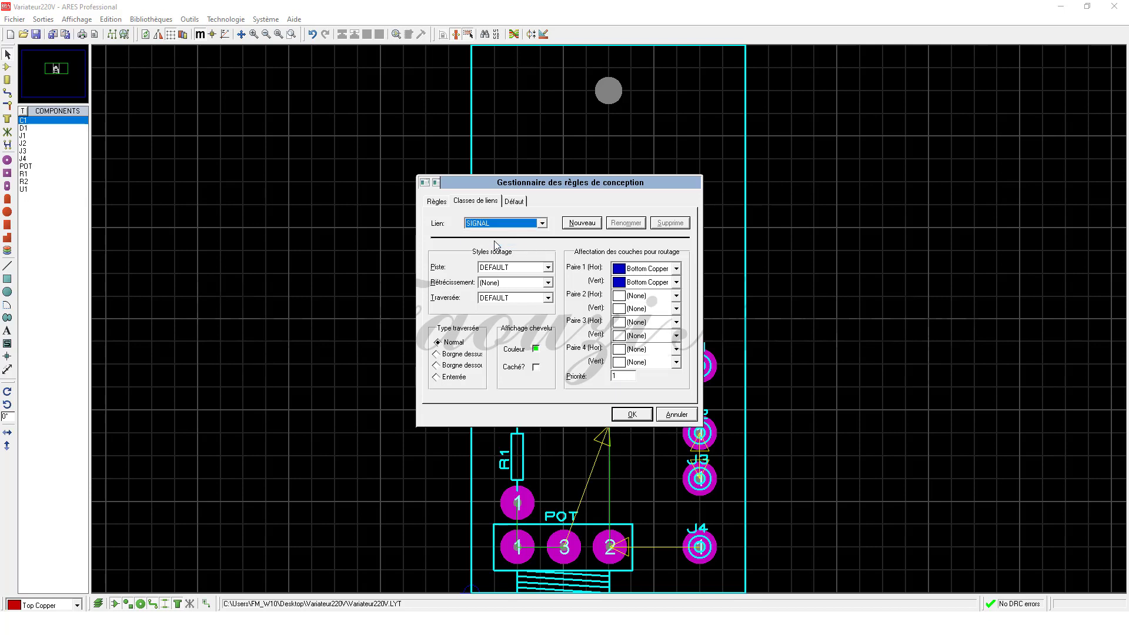
{"action": "left_click", "coordinate": [509, 268]}
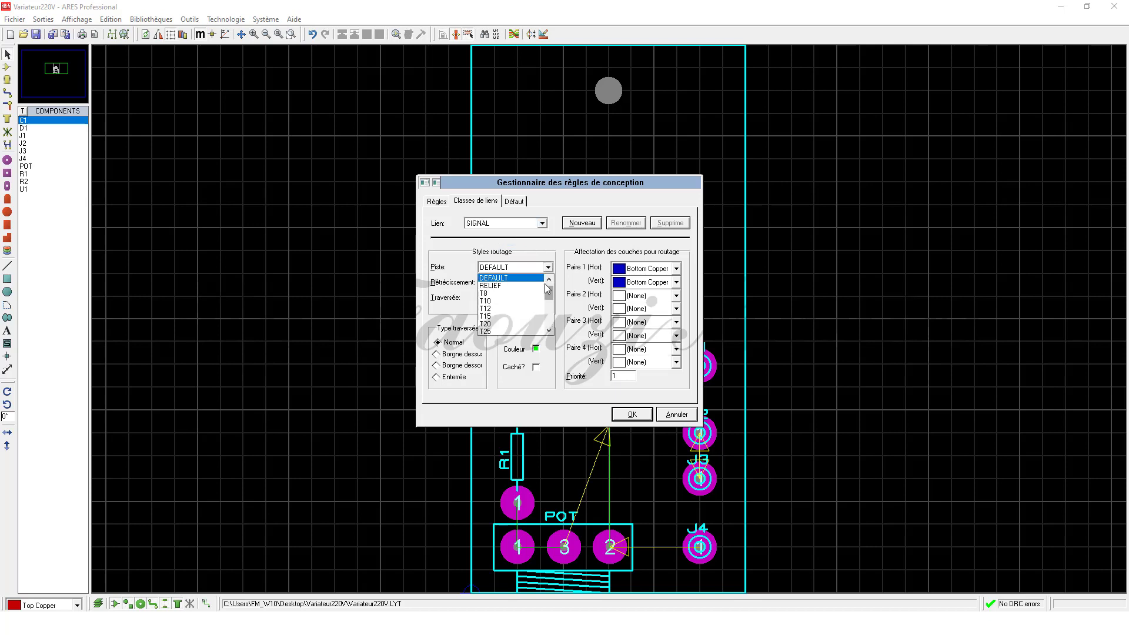
{"action": "left_click_drag", "start_coordinate": [548, 288], "coordinate": [552, 304]}
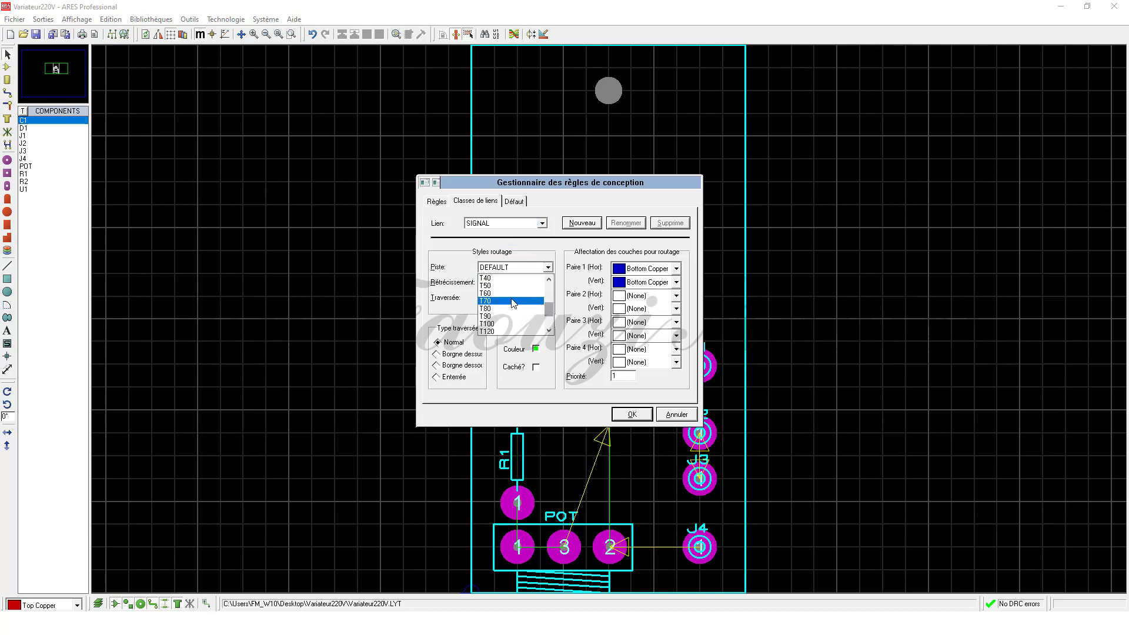
{"action": "left_click", "coordinate": [501, 316]}
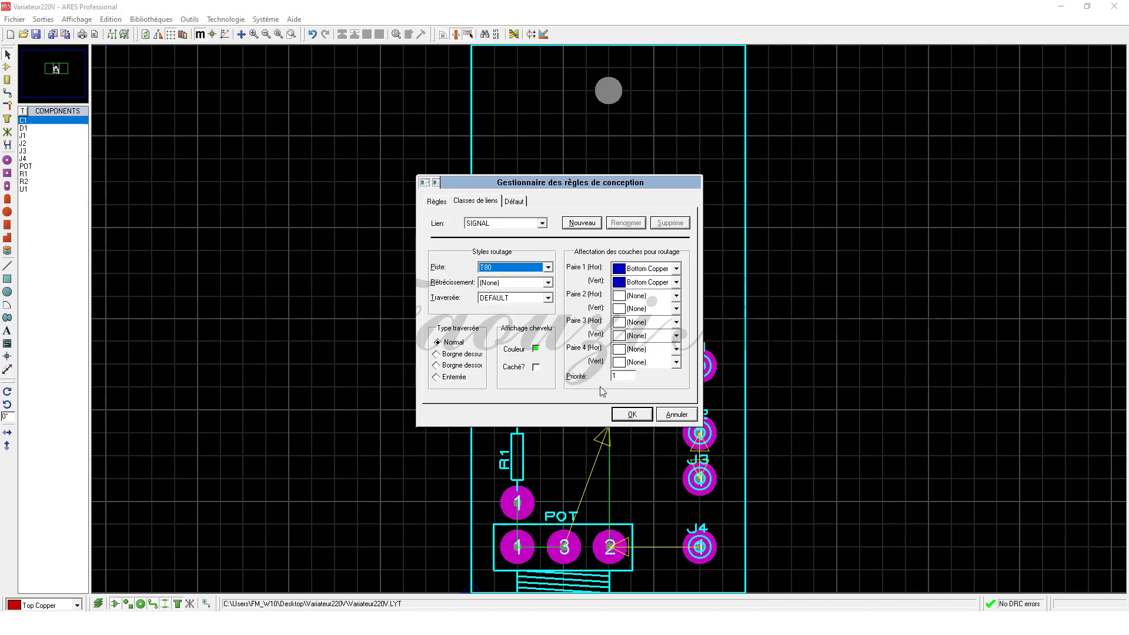
{"action": "left_click", "coordinate": [632, 415]}
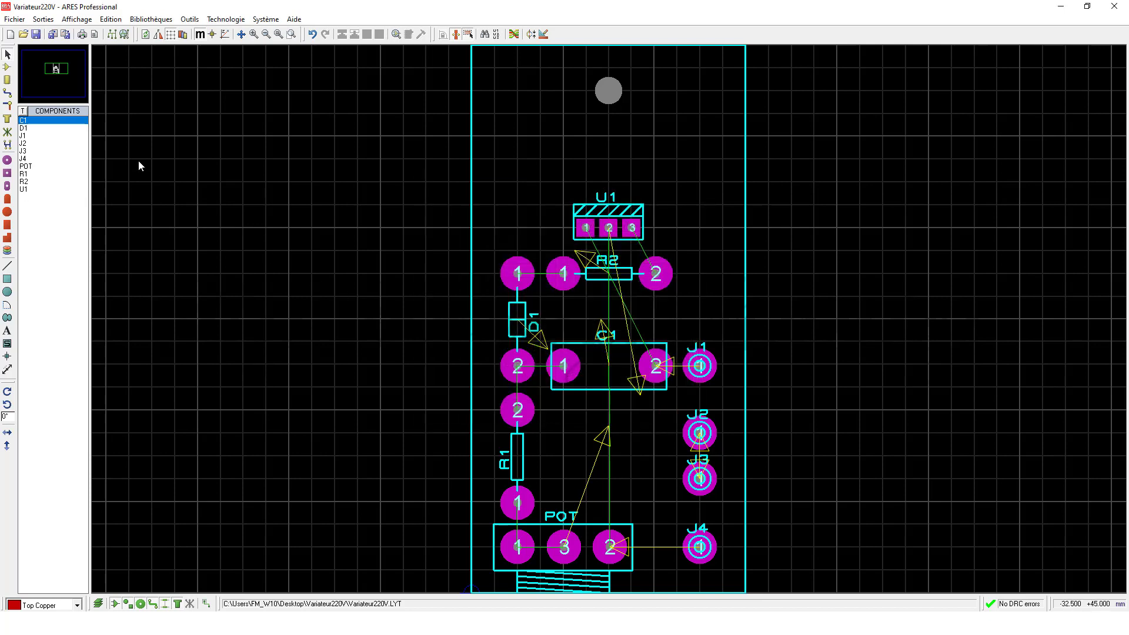
Autoroute all of the board's connections on the bottom copper using the default shape-based router settings
{"action": "left_click", "coordinate": [6, 96]}
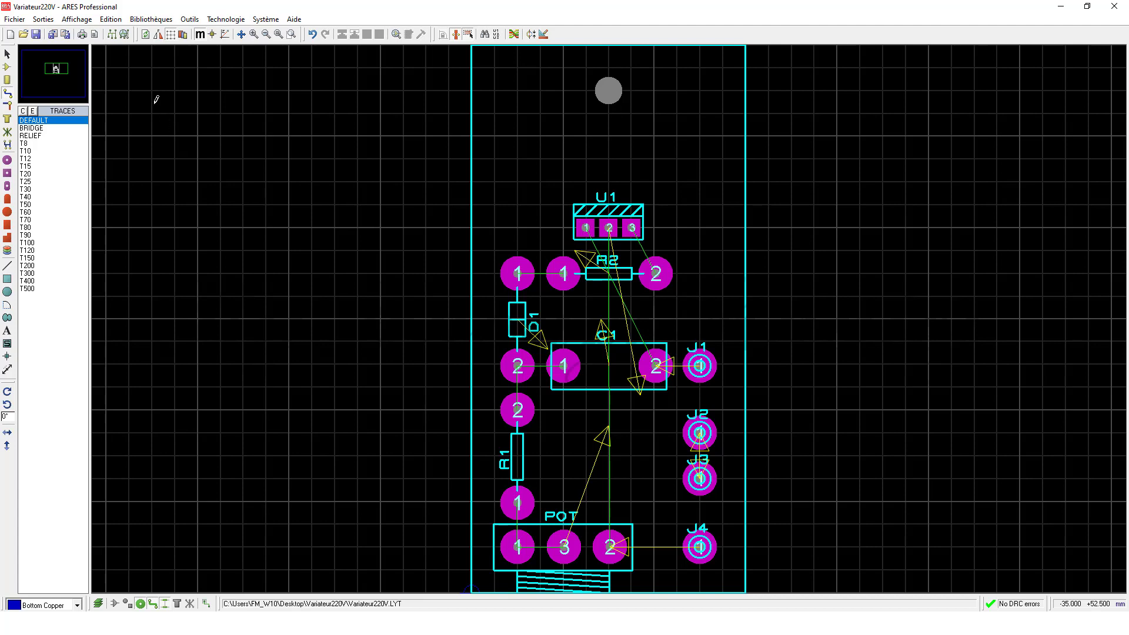
{"action": "left_click", "coordinate": [198, 17]}
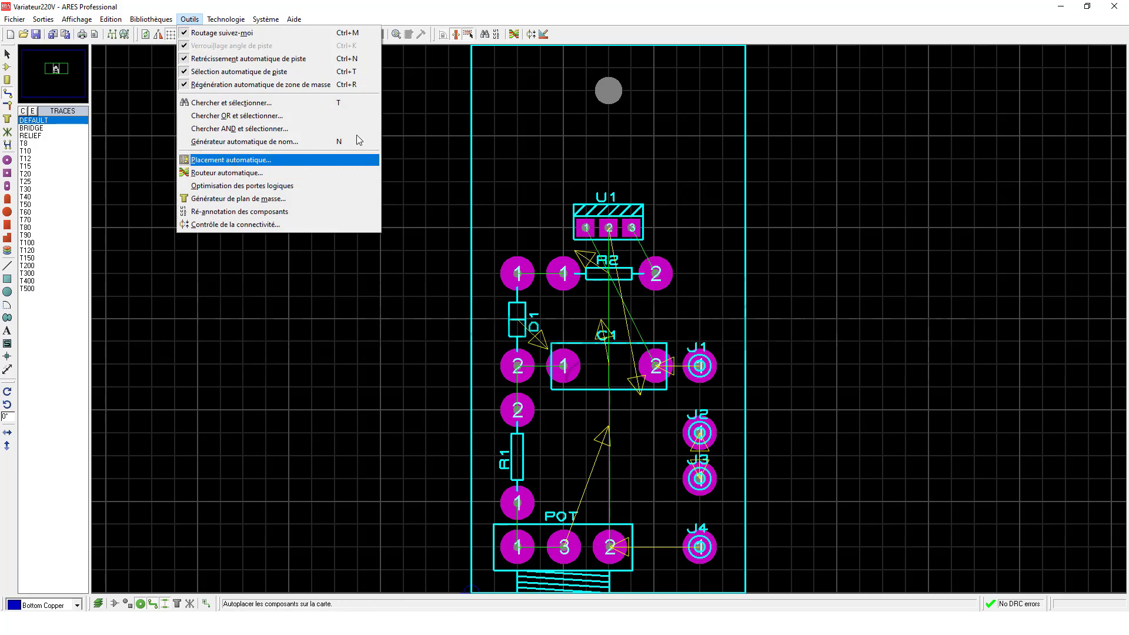
{"action": "left_click", "coordinate": [516, 36]}
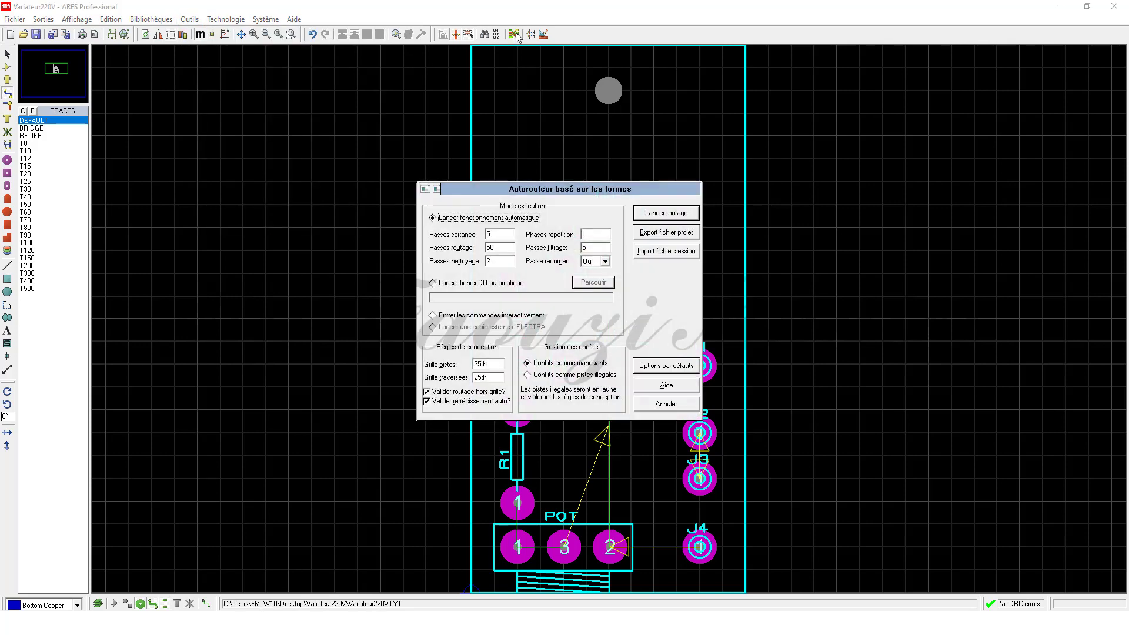
{"action": "left_click", "coordinate": [653, 214]}
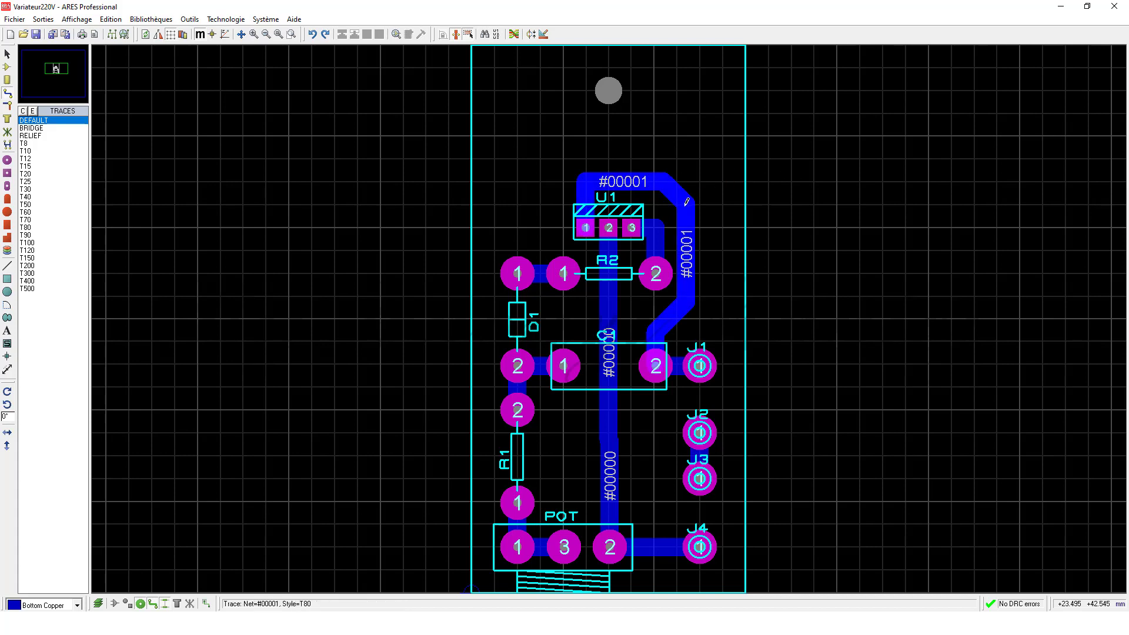
Delete the autorouted track that runs around U1 from its pin 1 to pin 2 of C1
{"action": "right_click", "coordinate": [686, 201]}
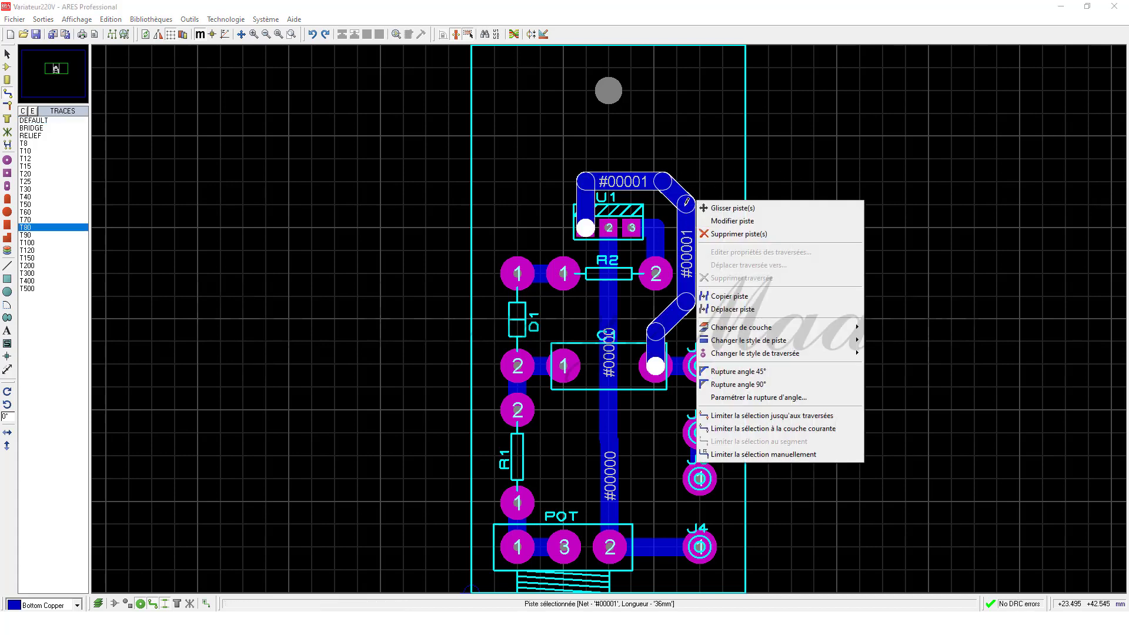
{"action": "left_click", "coordinate": [718, 234]}
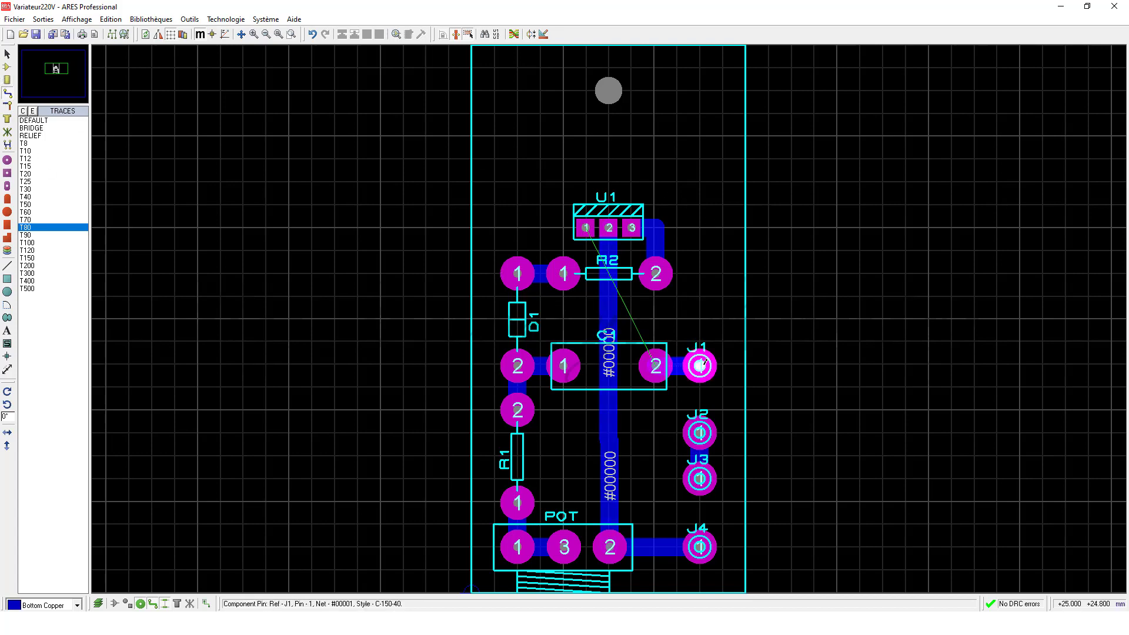
Try a hand-drawn T80 track from J1 up and around U1 to its pin 1, and undo it
{"action": "left_click", "coordinate": [700, 366]}
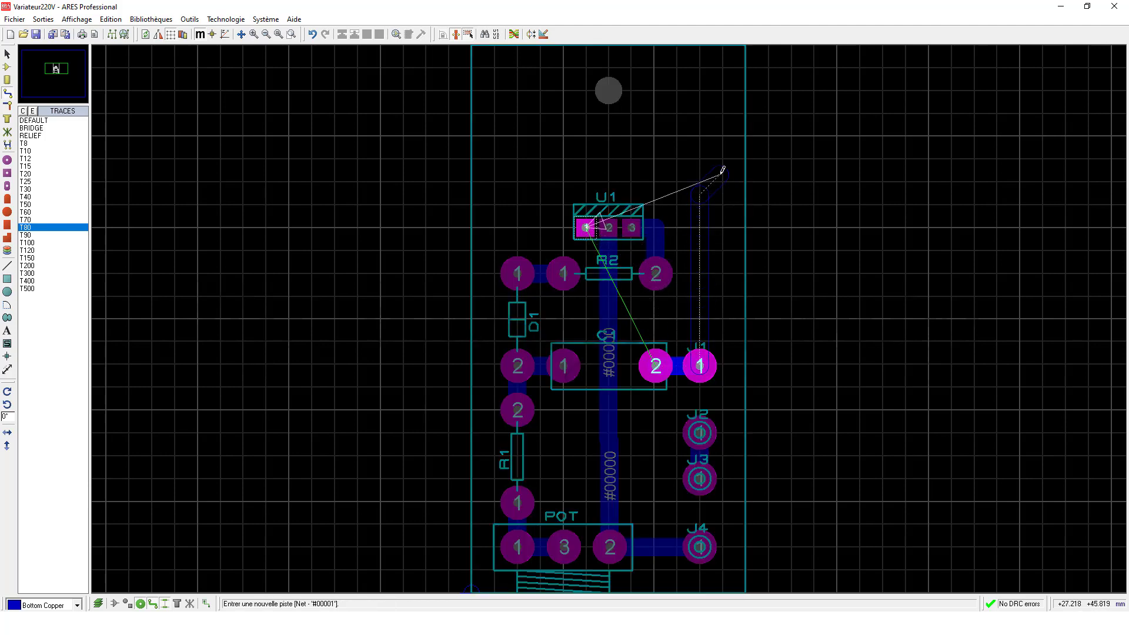
{"action": "left_click", "coordinate": [680, 170]}
{"action": "left_click", "coordinate": [586, 171]}
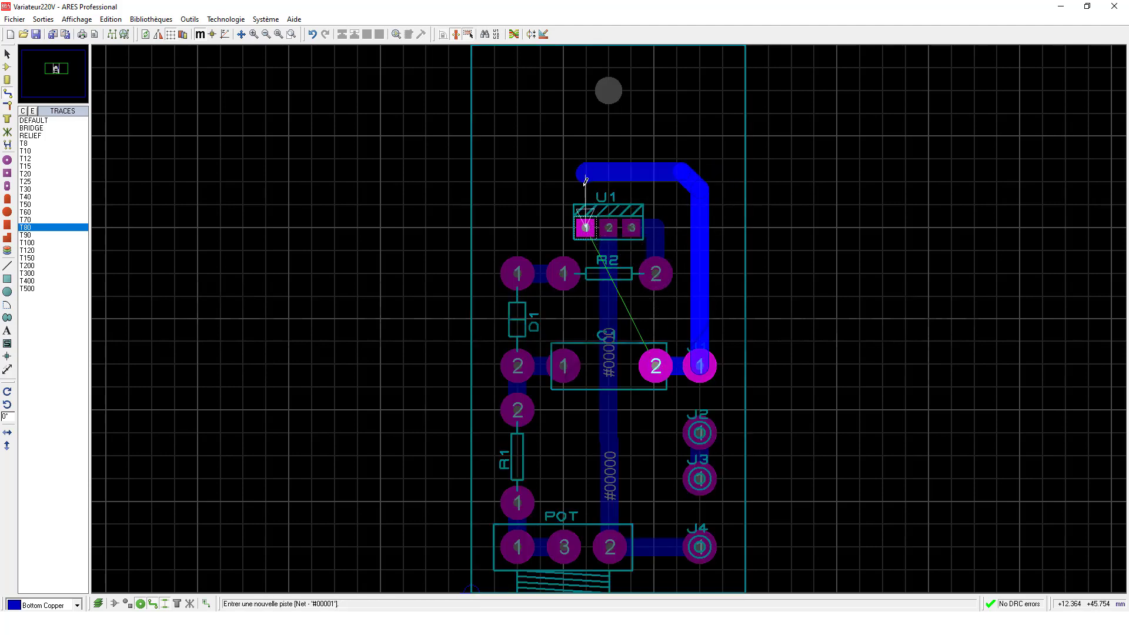
{"action": "left_click", "coordinate": [586, 226]}
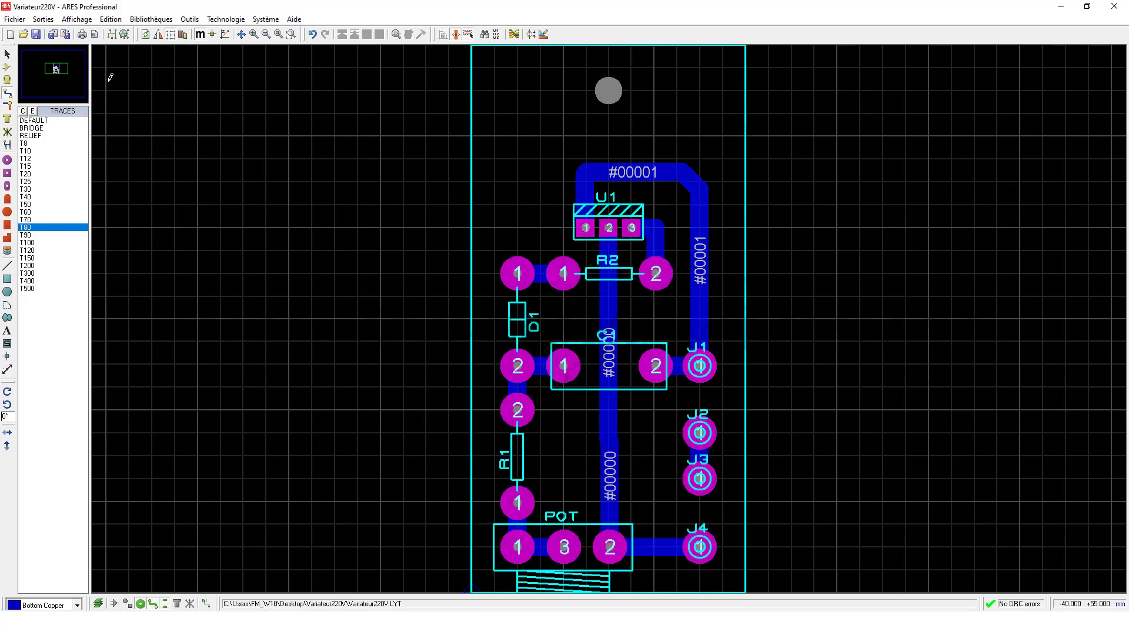
{"action": "left_click", "coordinate": [110, 20]}
{"action": "left_click", "coordinate": [109, 33]}
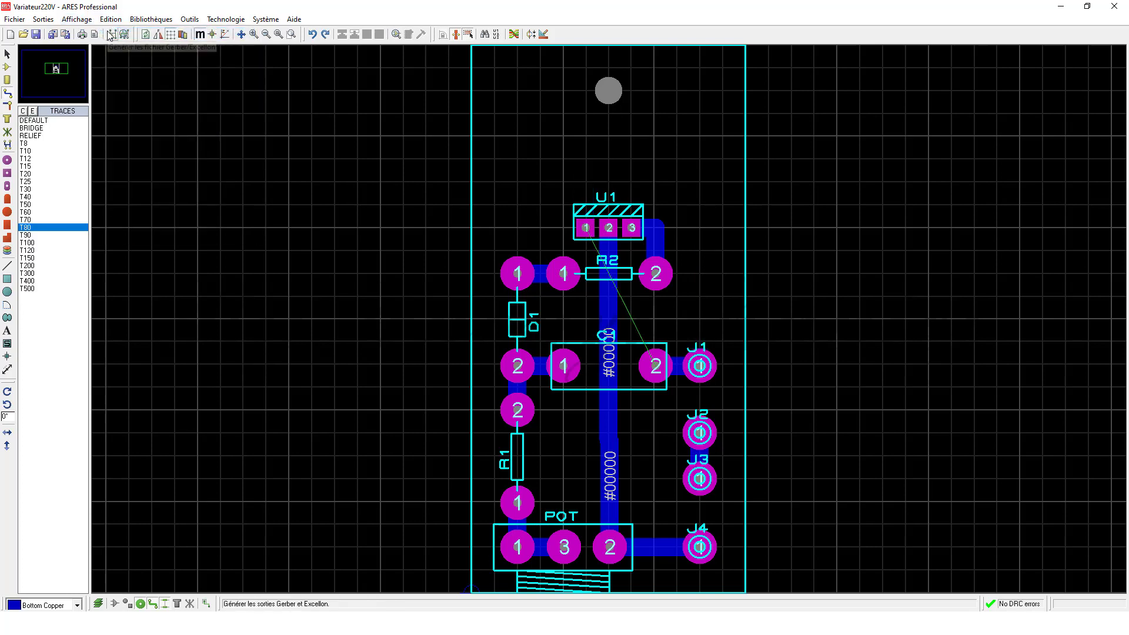
Run the autorouter again with its default settings to complete the missing connection to U1's pin 1
{"action": "left_click", "coordinate": [514, 35]}
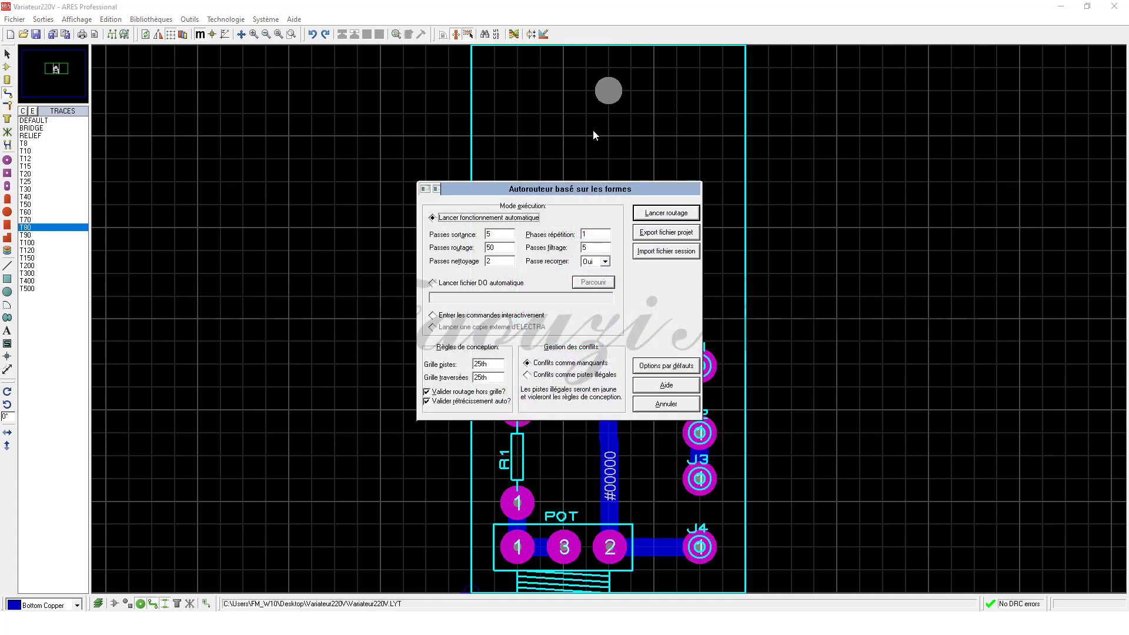
{"action": "left_click", "coordinate": [666, 214]}
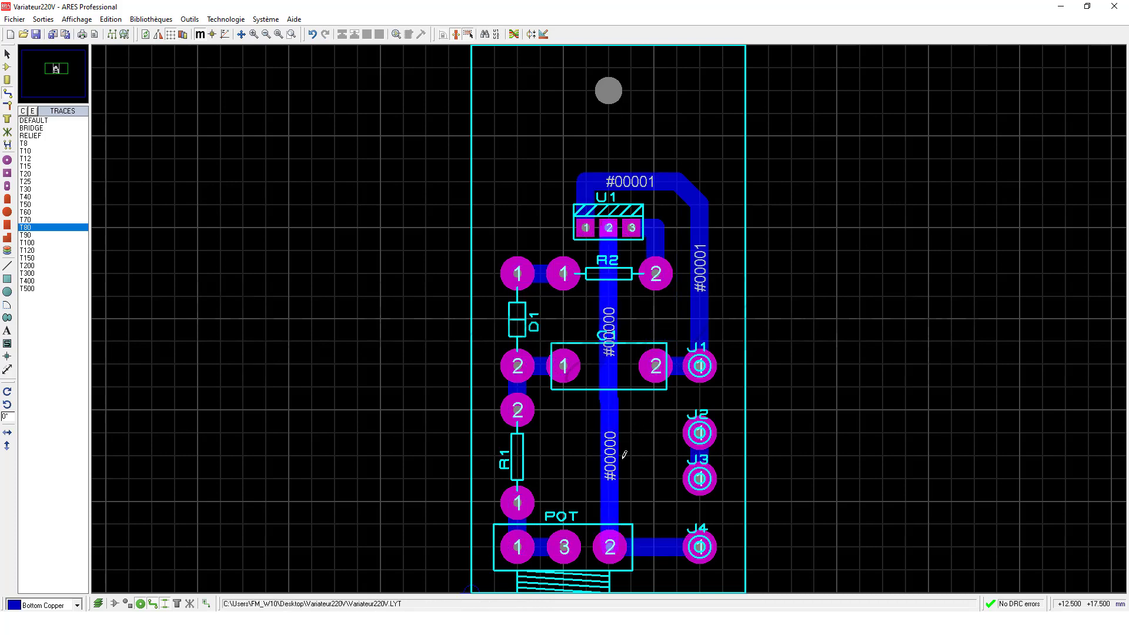
Delete the bent track between pin 2 of U1 and pin 2 of POT and redraw it as a straight T80 track
{"action": "right_click", "coordinate": [617, 405]}
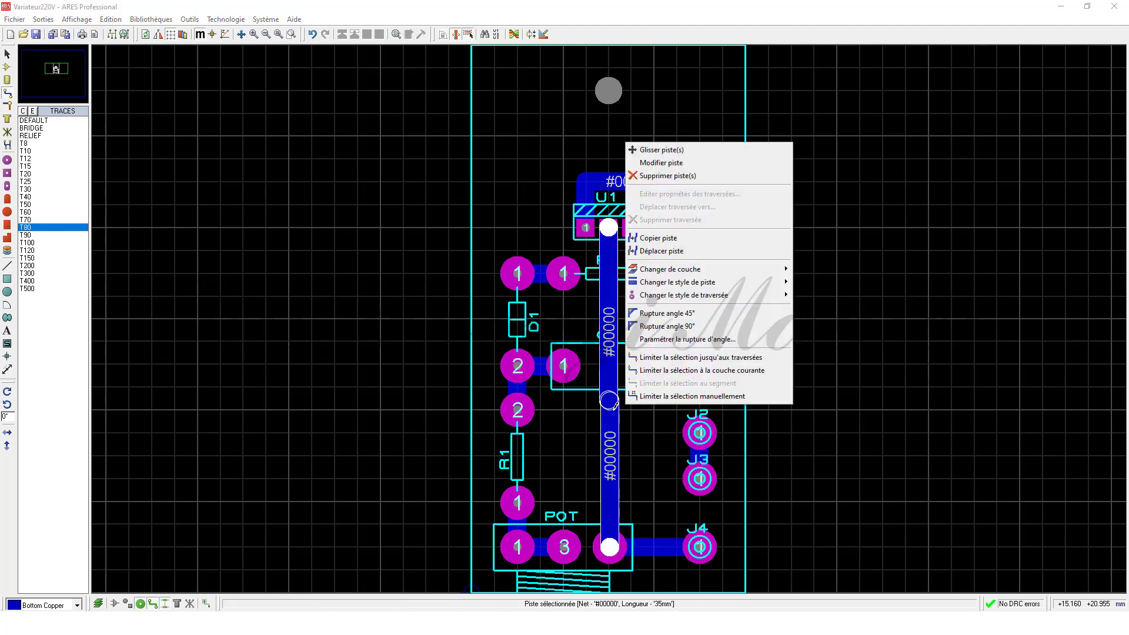
{"action": "left_click", "coordinate": [684, 176]}
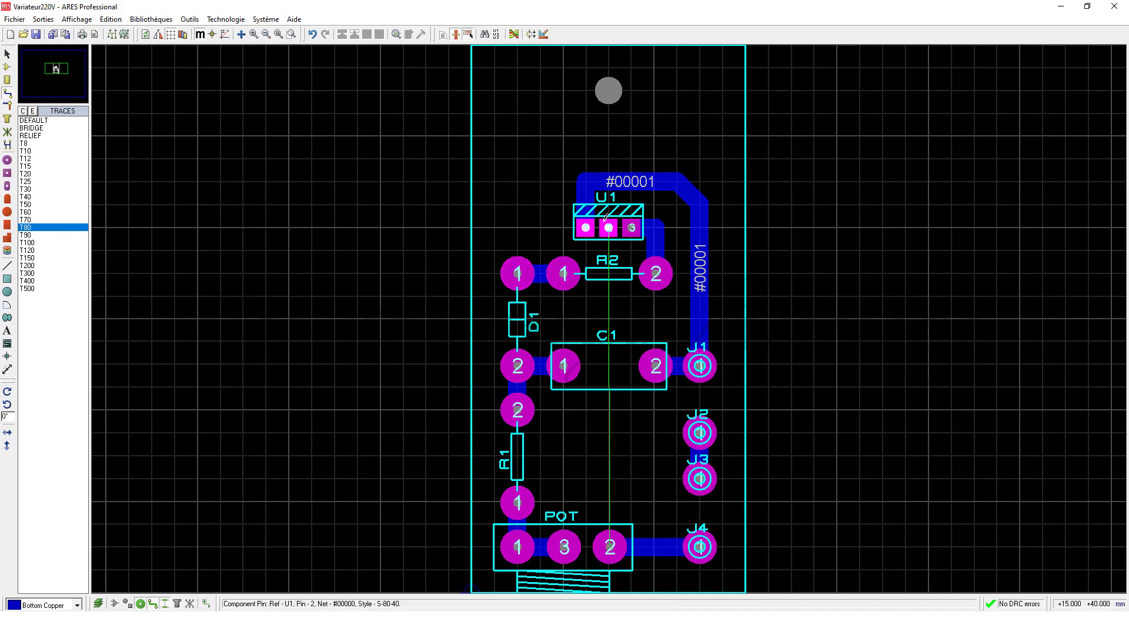
{"action": "left_click", "coordinate": [611, 220]}
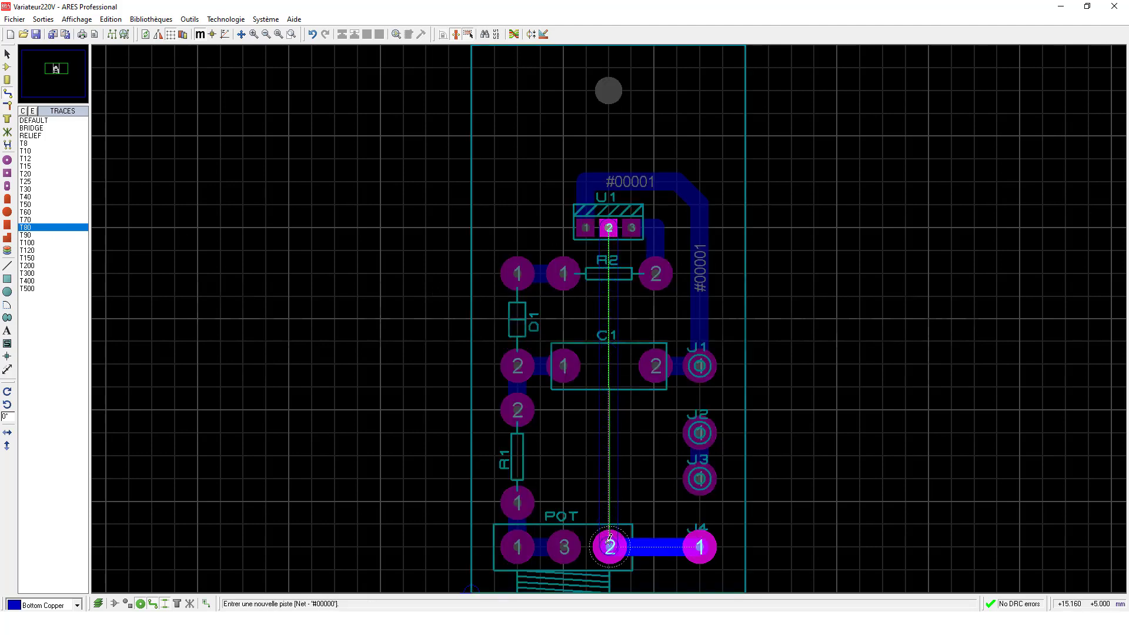
{"action": "left_click", "coordinate": [609, 536]}
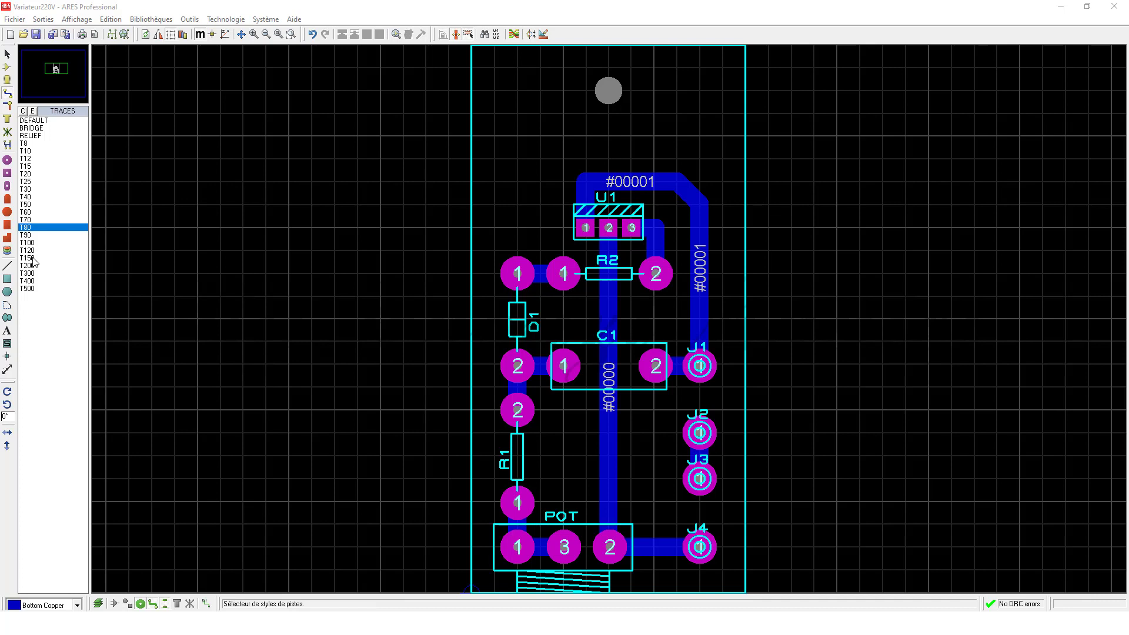
Check the width defined for the T150 track style
{"action": "left_click", "coordinate": [34, 259]}
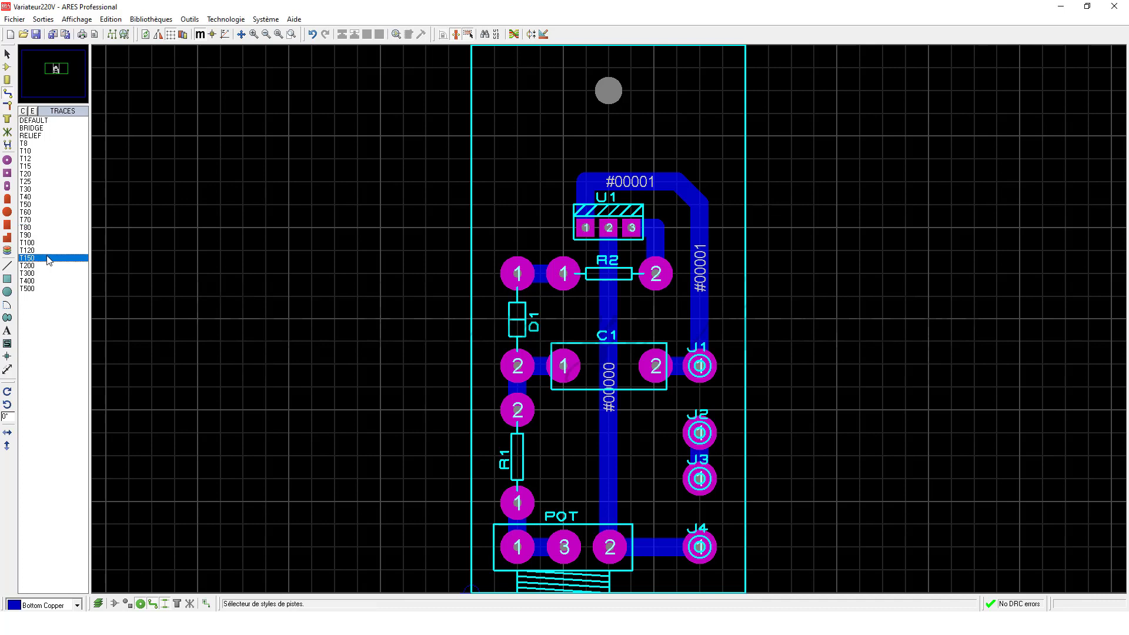
{"action": "right_click", "coordinate": [52, 259]}
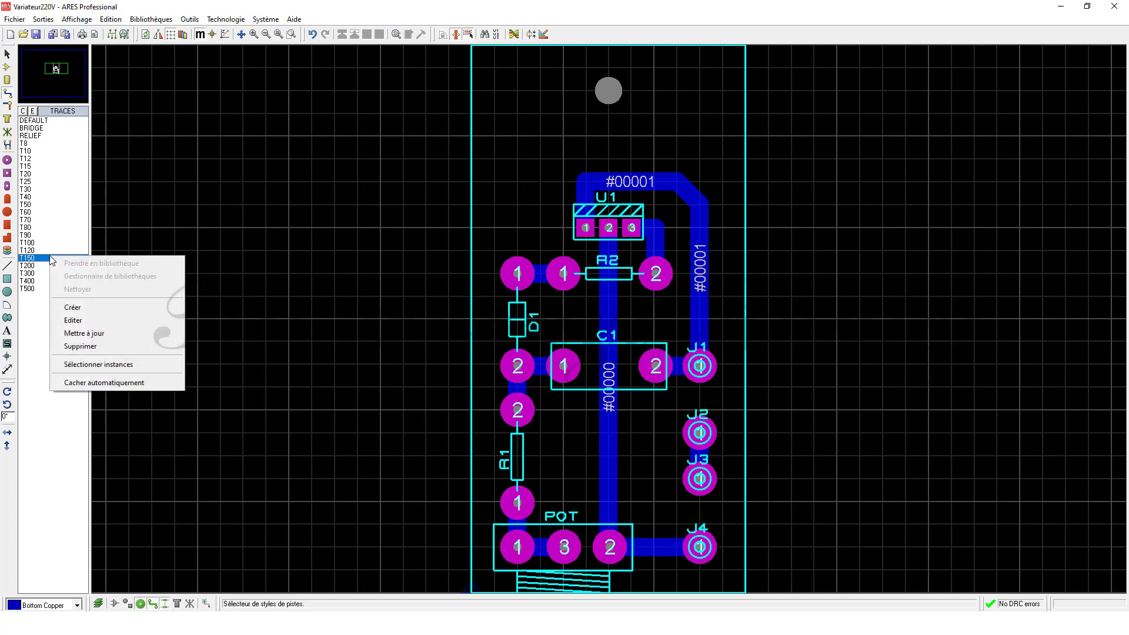
{"action": "left_click", "coordinate": [74, 320]}
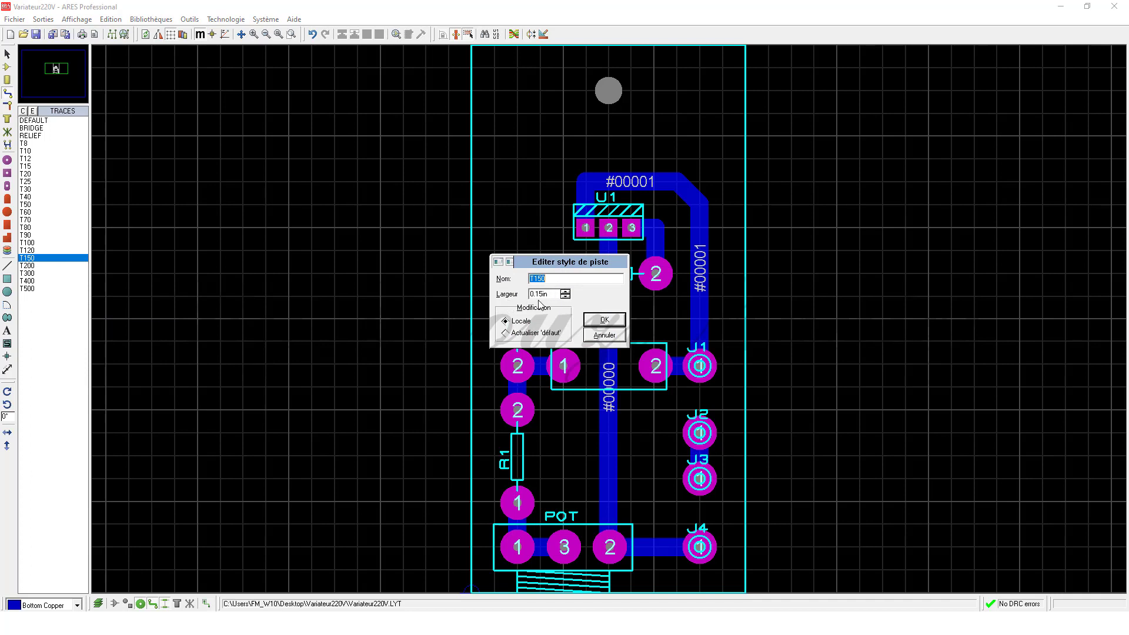
{"action": "left_click", "coordinate": [591, 321]}
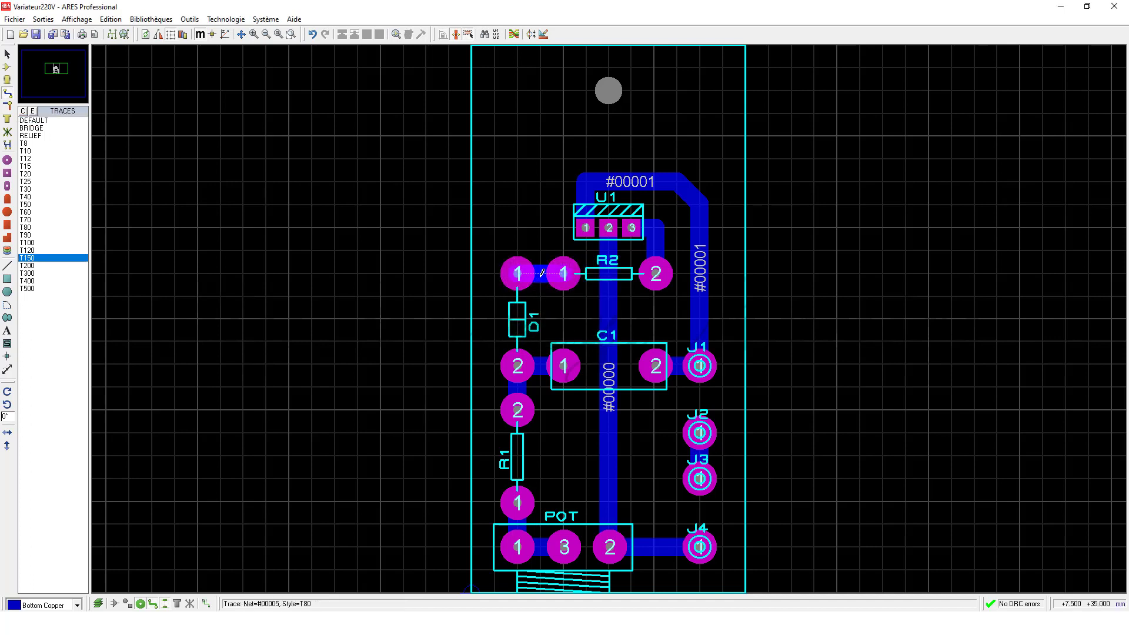
Change the short tracks D1–R2, D1–C1, D1–R1, R1–POT, POT pins 1–3, POT–J4, J2–J3 and C1–J1 to style T150
{"action": "right_click", "coordinate": [551, 273]}
{"action": "mouse_move", "coordinate": [635, 418]}
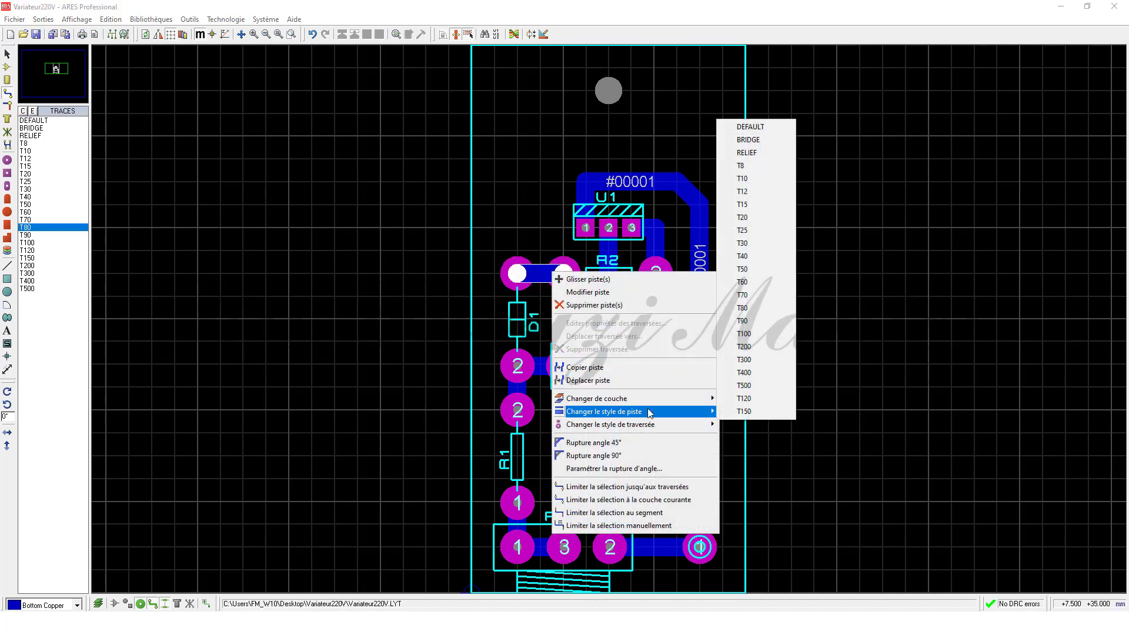
{"action": "left_click", "coordinate": [750, 407]}
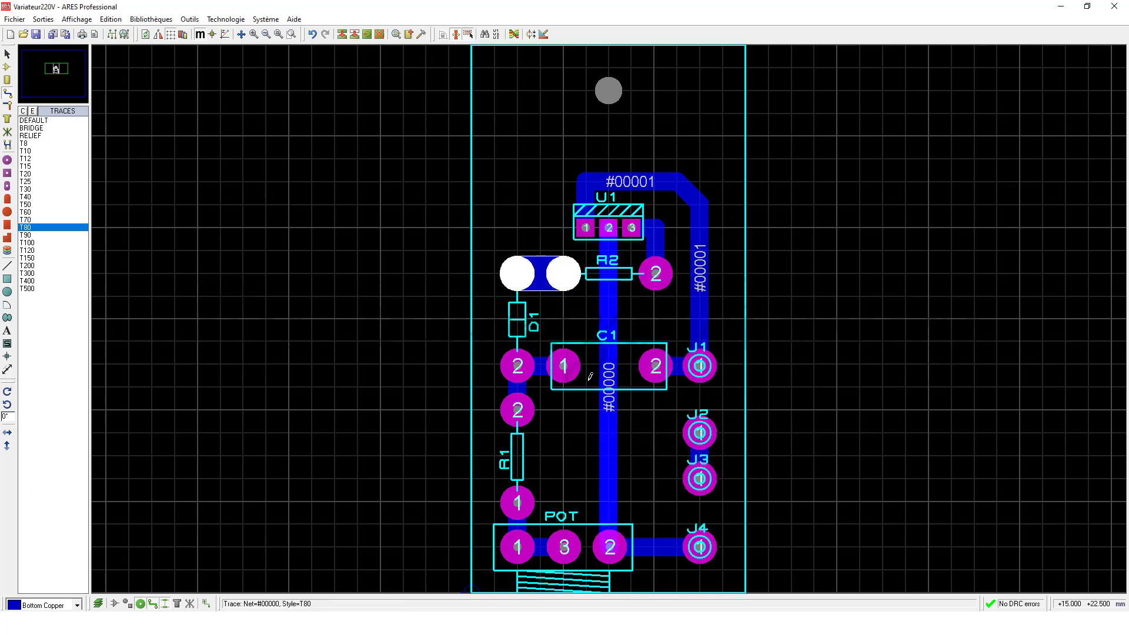
{"action": "left_click", "coordinate": [545, 364]}
{"action": "right_click", "coordinate": [545, 365]}
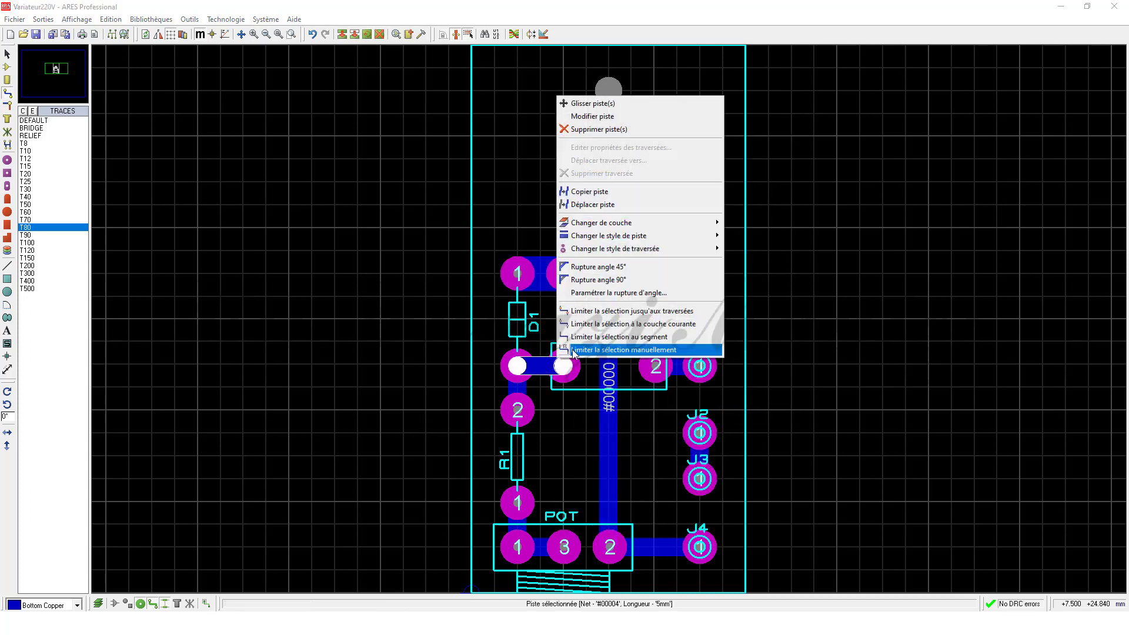
{"action": "mouse_move", "coordinate": [616, 240]}
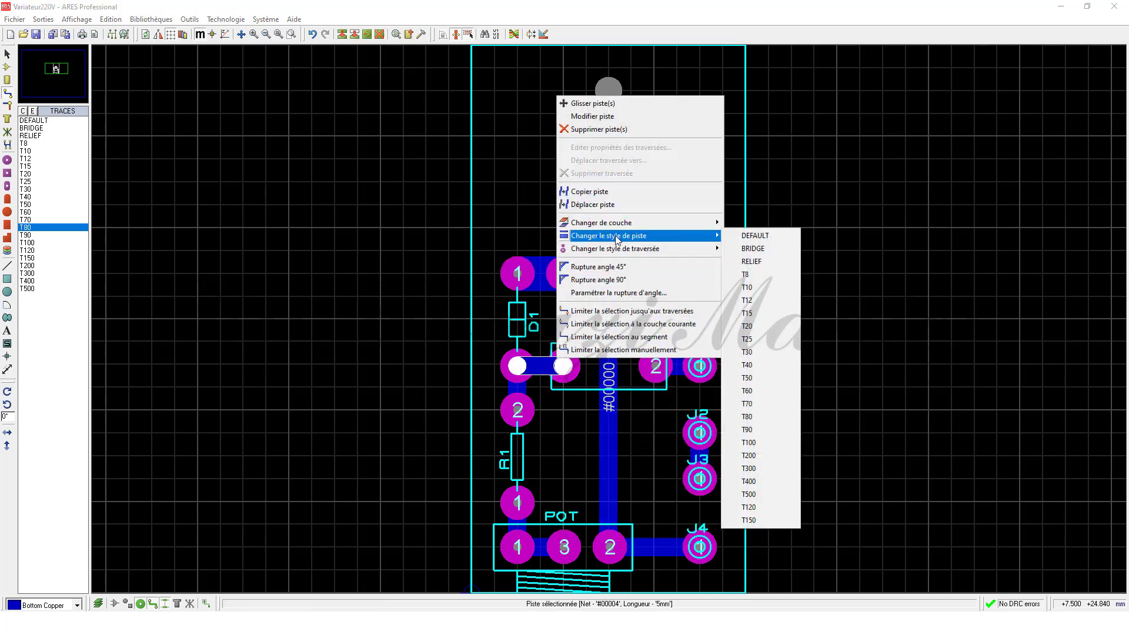
{"action": "left_click", "coordinate": [762, 519]}
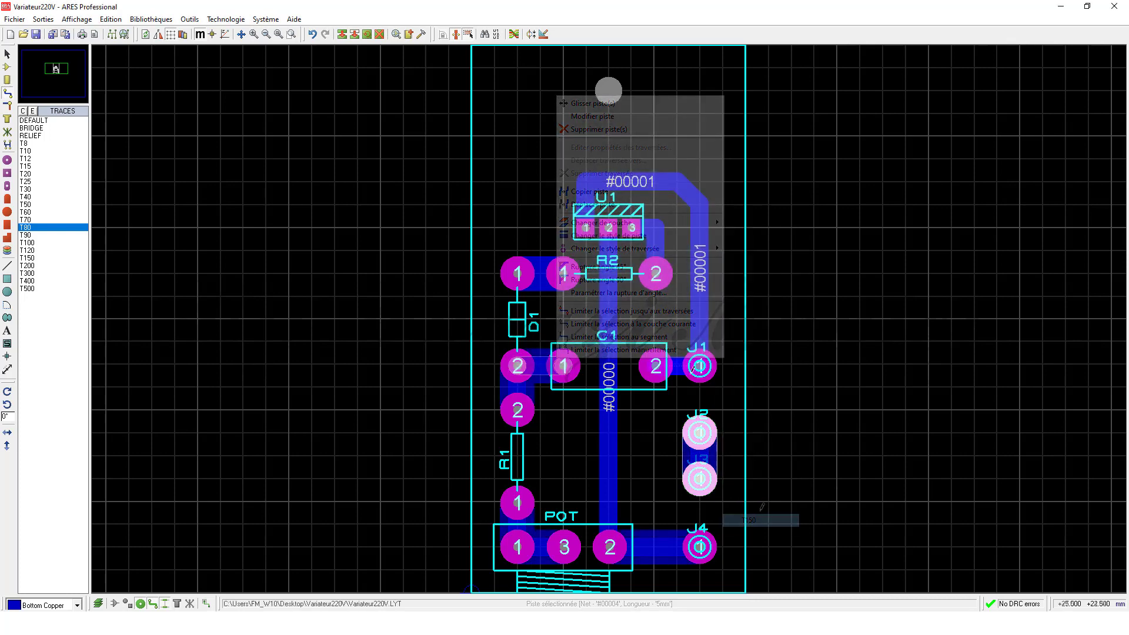
{"action": "right_click", "coordinate": [675, 364]}
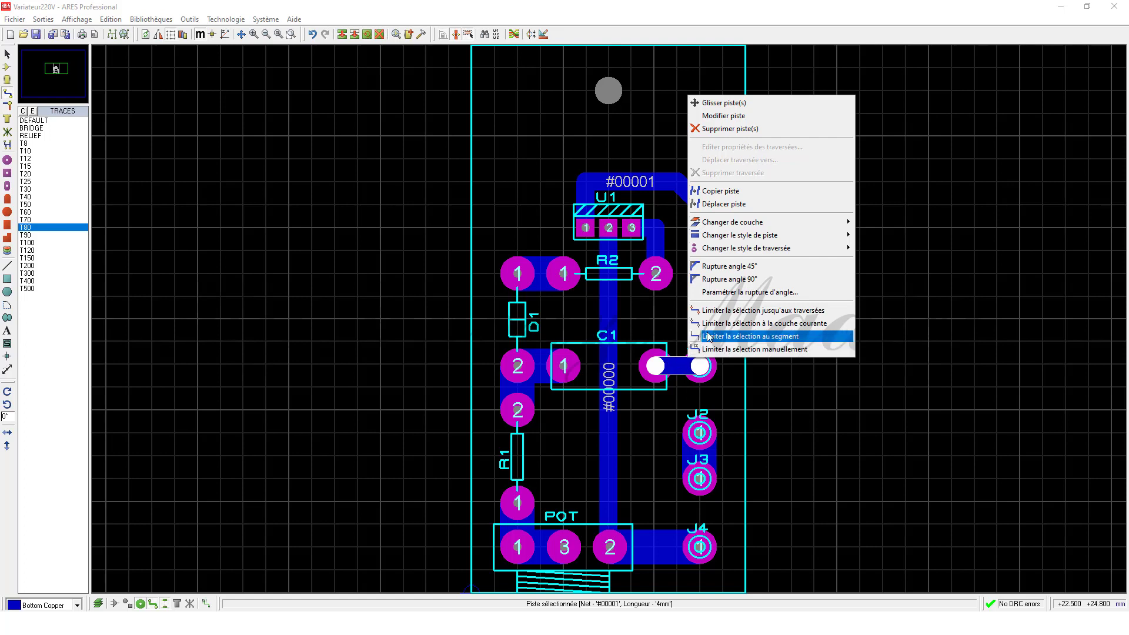
{"action": "mouse_move", "coordinate": [764, 235]}
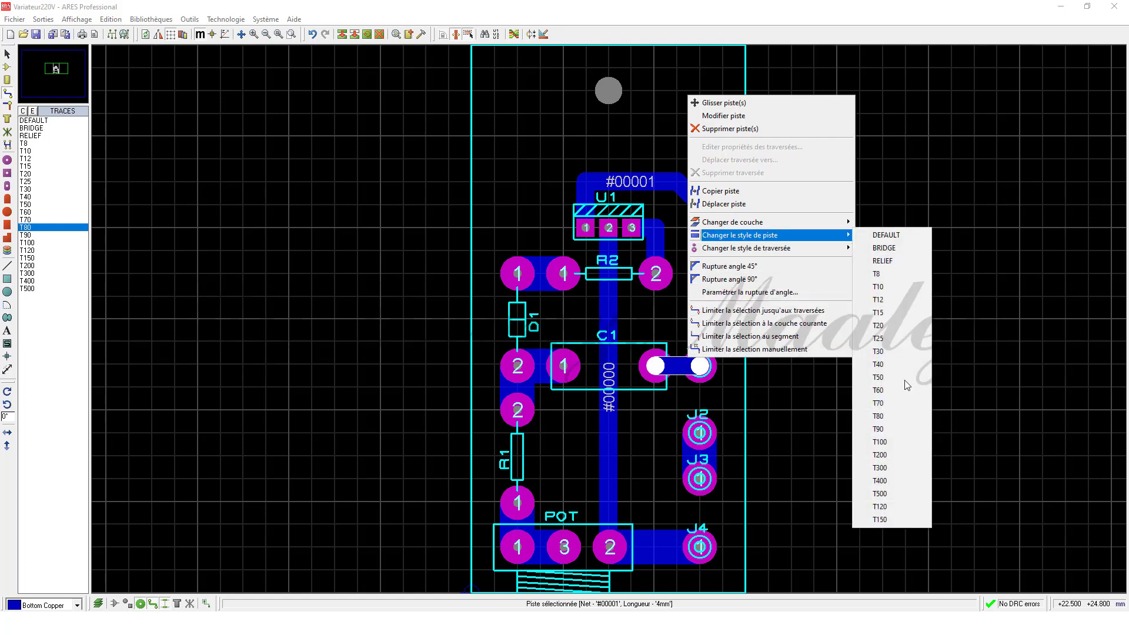
{"action": "left_click", "coordinate": [884, 520]}
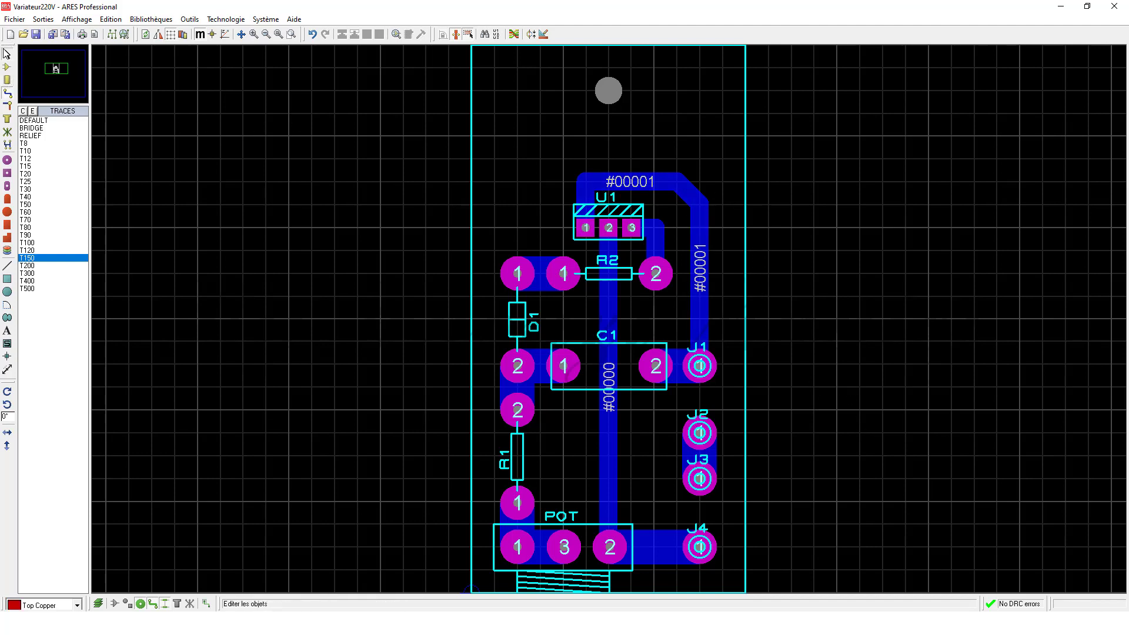
Set the height and width of U1's reference label to 0.12in
{"action": "left_click", "coordinate": [7, 54]}
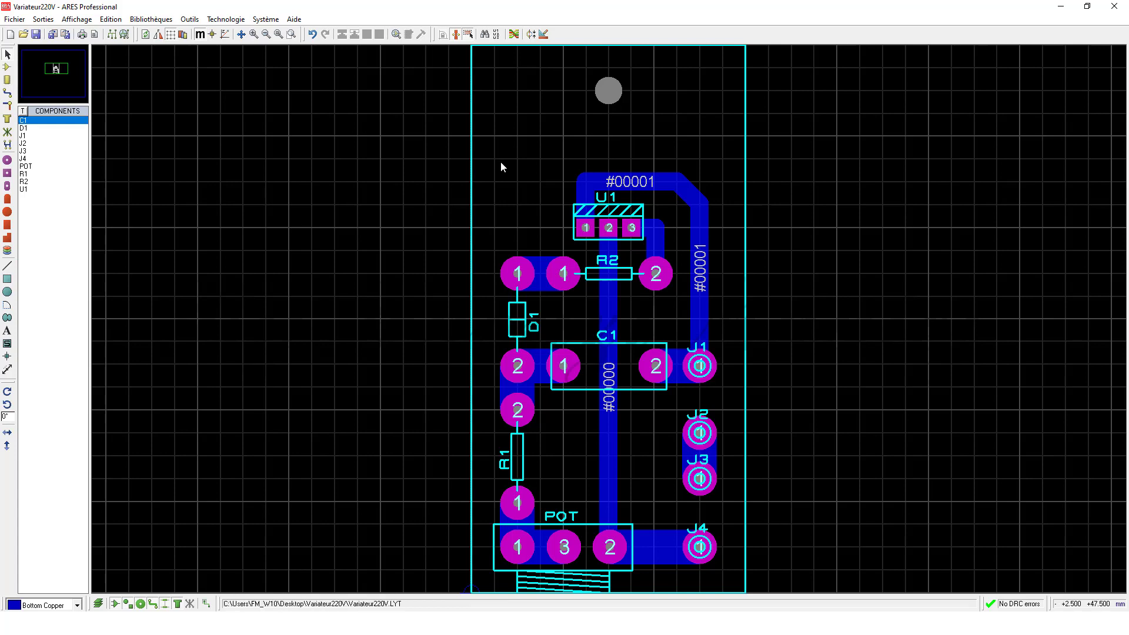
{"action": "double_click", "coordinate": [608, 200]}
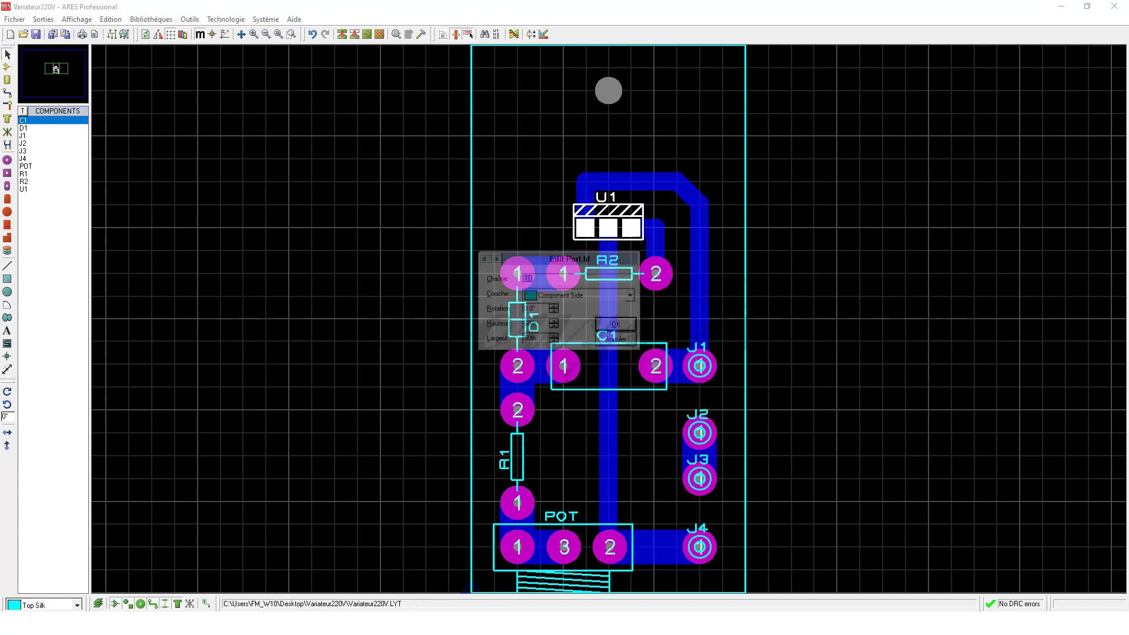
{"action": "double_click", "coordinate": [546, 326]}
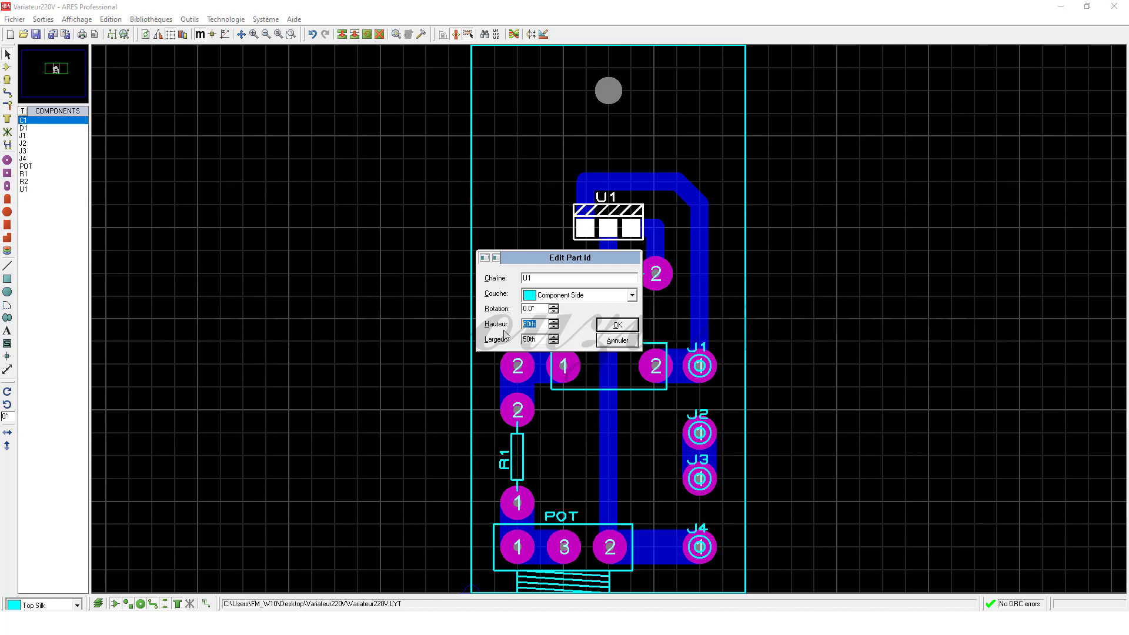
{"action": "type", "text": "0.12in"}
{"action": "key", "text": "Tab"}
{"action": "type", "text": "0.12in"}
{"action": "left_click", "coordinate": [604, 330]}
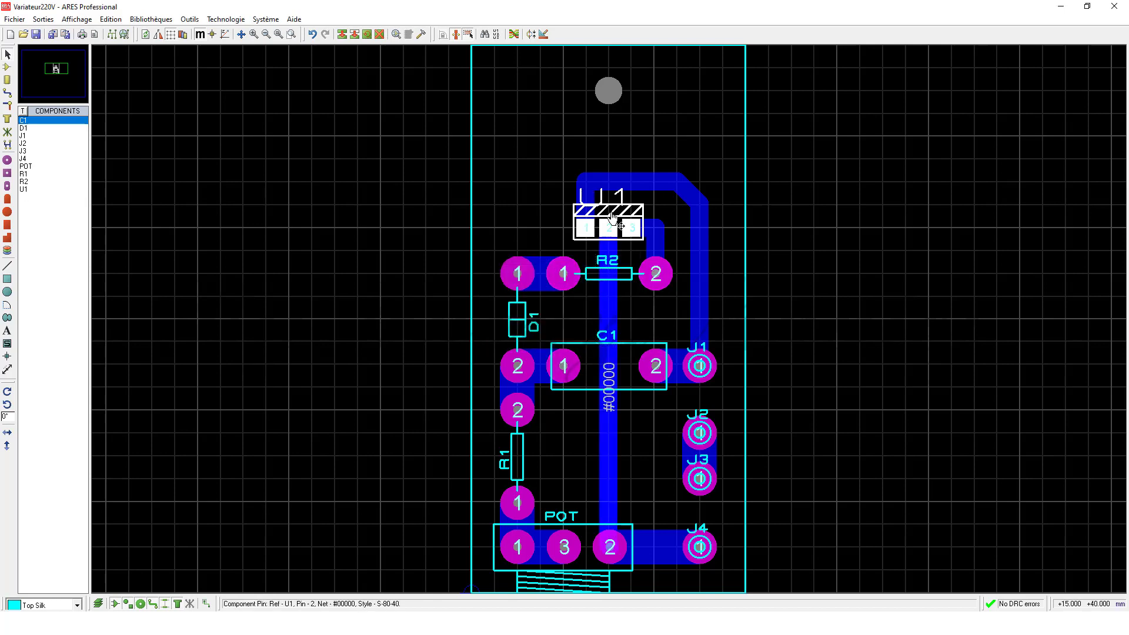
Switch to a finer snap grid and move U1's reference label slightly up, clear of the component outline
{"action": "left_click", "coordinate": [77, 20]}
{"action": "left_click", "coordinate": [91, 185]}
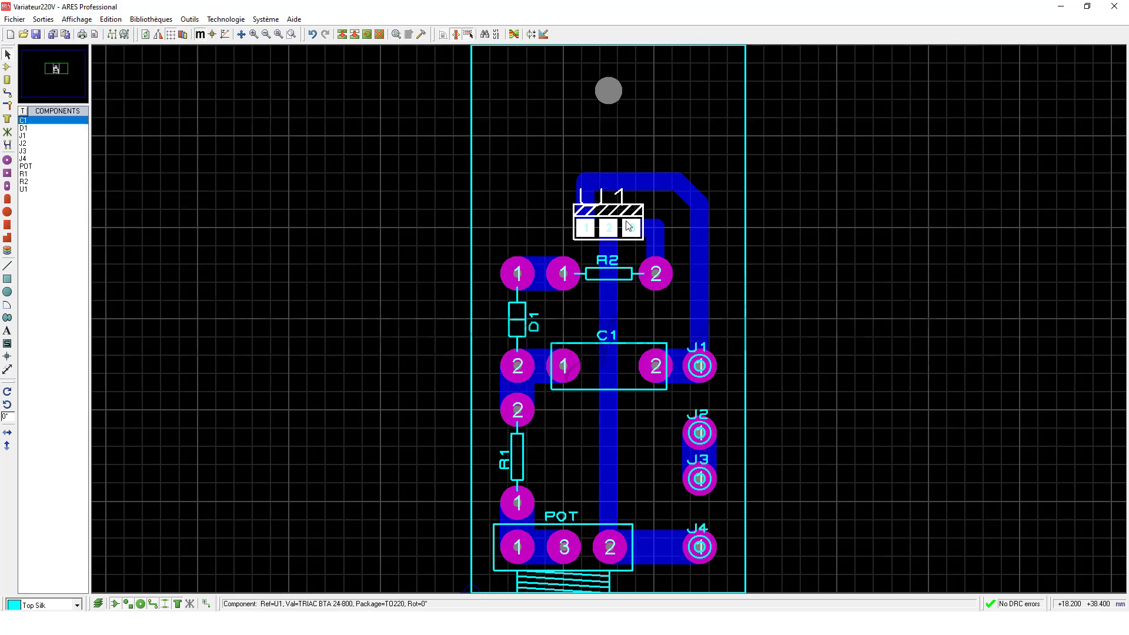
{"action": "left_click", "coordinate": [604, 198]}
{"action": "left_click_drag", "start_coordinate": [602, 193], "coordinate": [602, 186]}
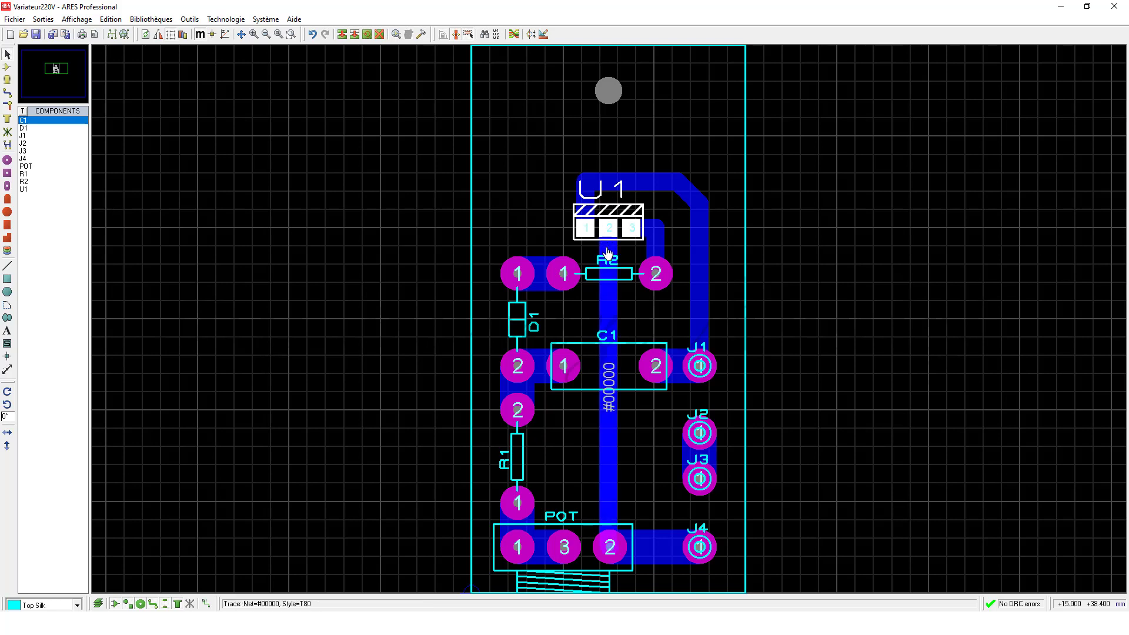
Enlarge the reference labels of R2, D1, C1, R1, POT, J1, J2 and J3 to 0.12in and reposition them beside their parts
{"action": "double_click", "coordinate": [608, 257]}
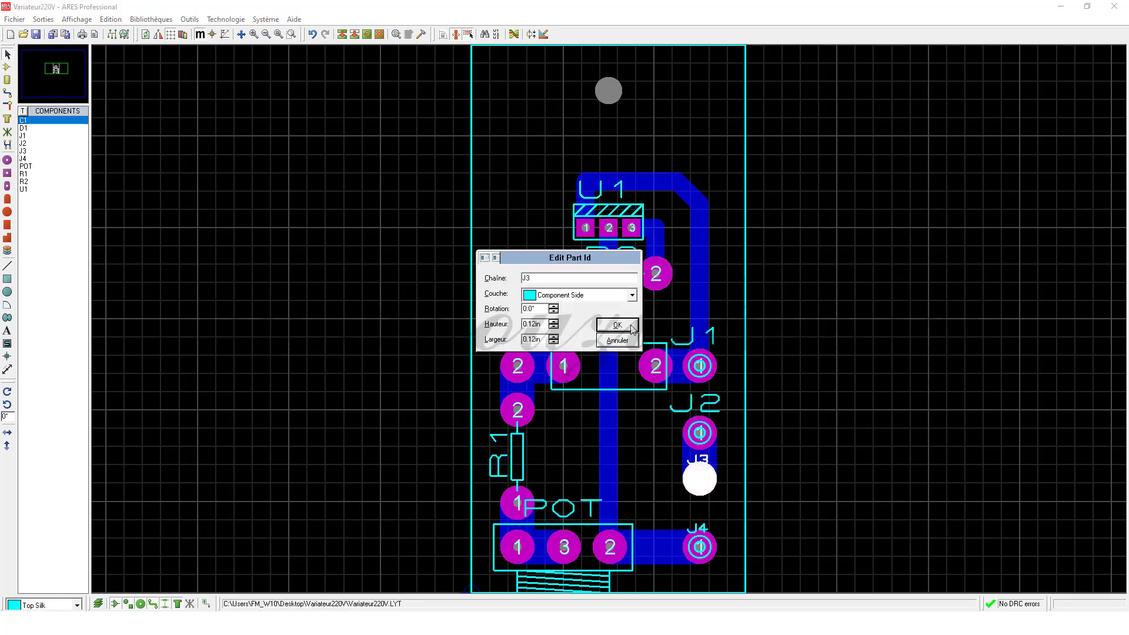
{"action": "left_click", "coordinate": [617, 325]}
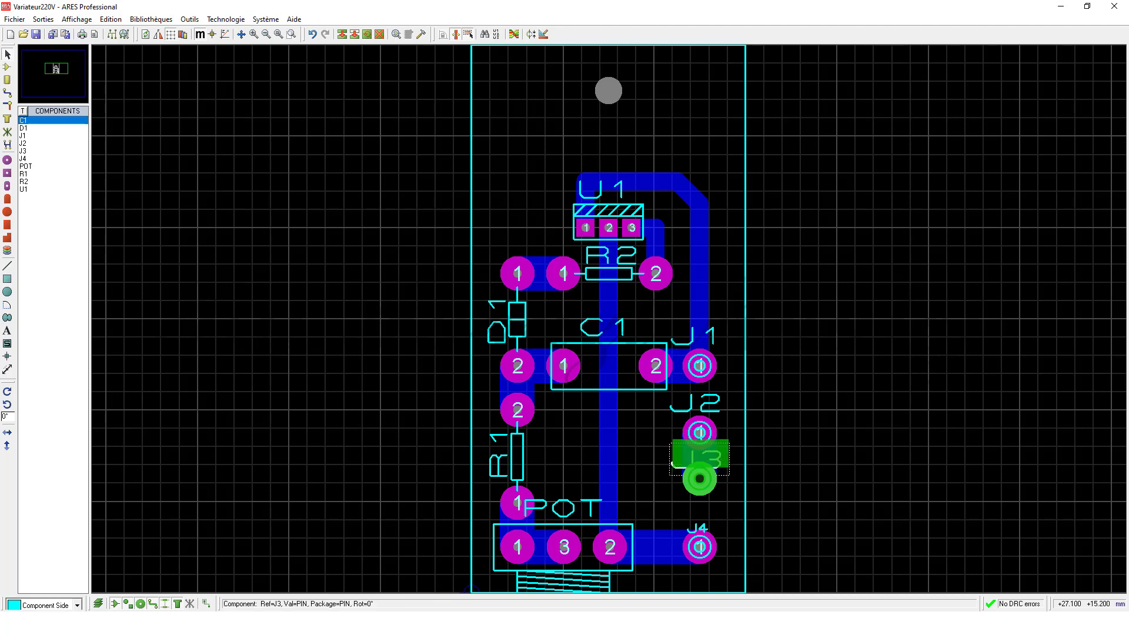
{"action": "left_click", "coordinate": [719, 462]}
Set the height and width of J4's reference label to 0.12in and move the label slightly up, above its pad
{"action": "left_click", "coordinate": [707, 528]}
{"action": "left_click", "coordinate": [707, 528]}
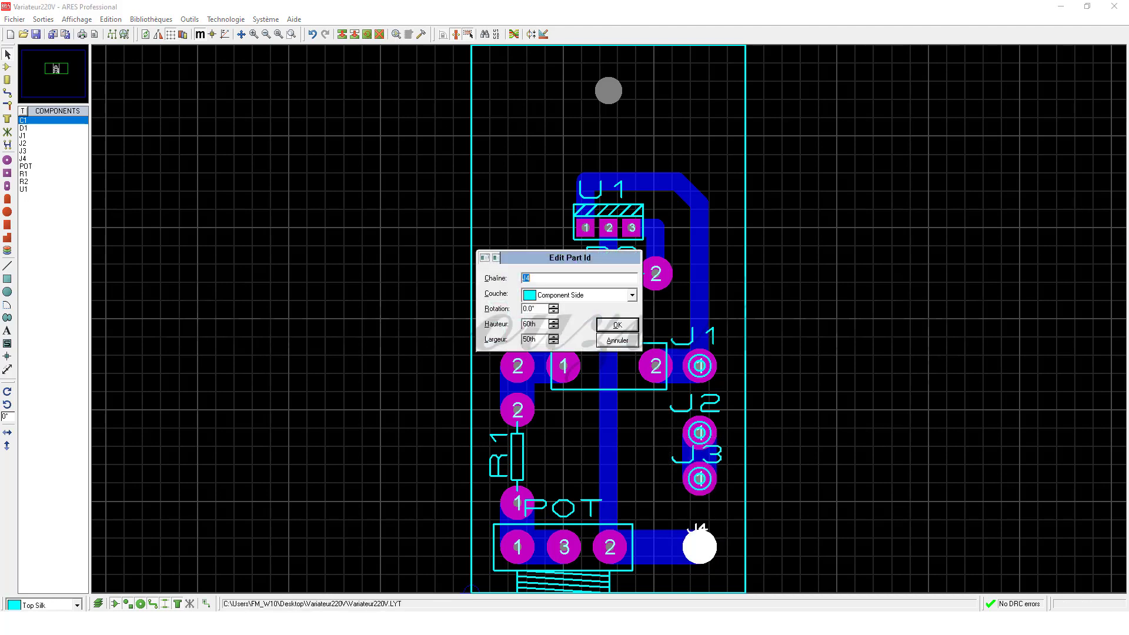
{"action": "double_click", "coordinate": [535, 324]}
{"action": "type", "text": "0.12in"}
{"action": "double_click", "coordinate": [530, 339]}
{"action": "type", "text": "0.12in"}
{"action": "left_click", "coordinate": [617, 325]}
{"action": "left_click", "coordinate": [712, 529]}
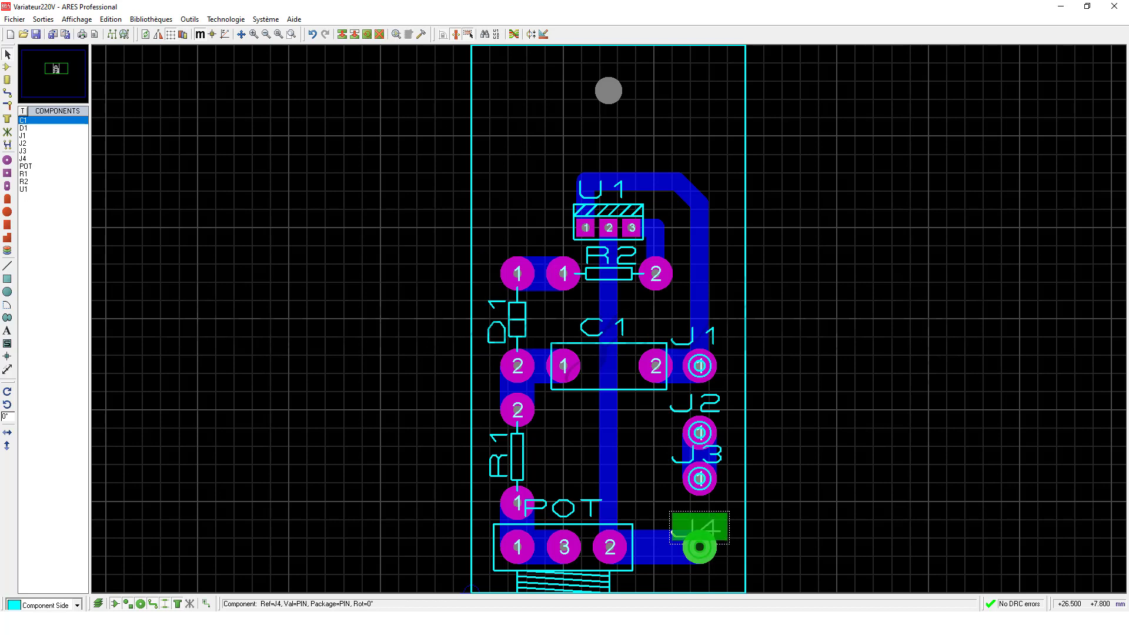
{"action": "left_click_drag", "start_coordinate": [715, 515], "coordinate": [711, 511]}
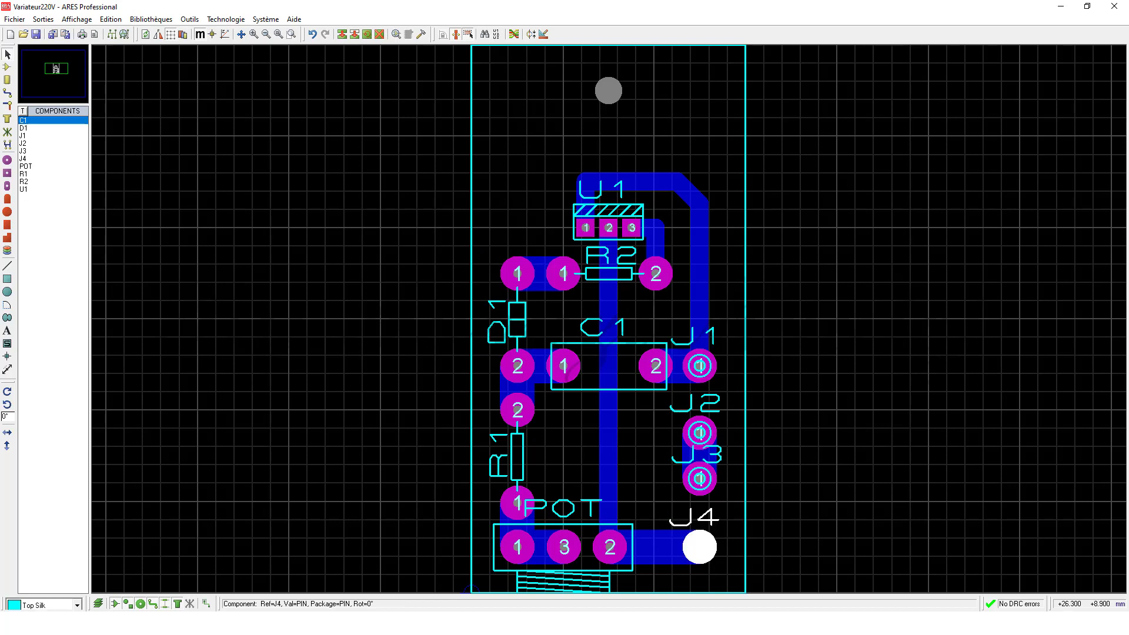
{"action": "left_click", "coordinate": [767, 517]}
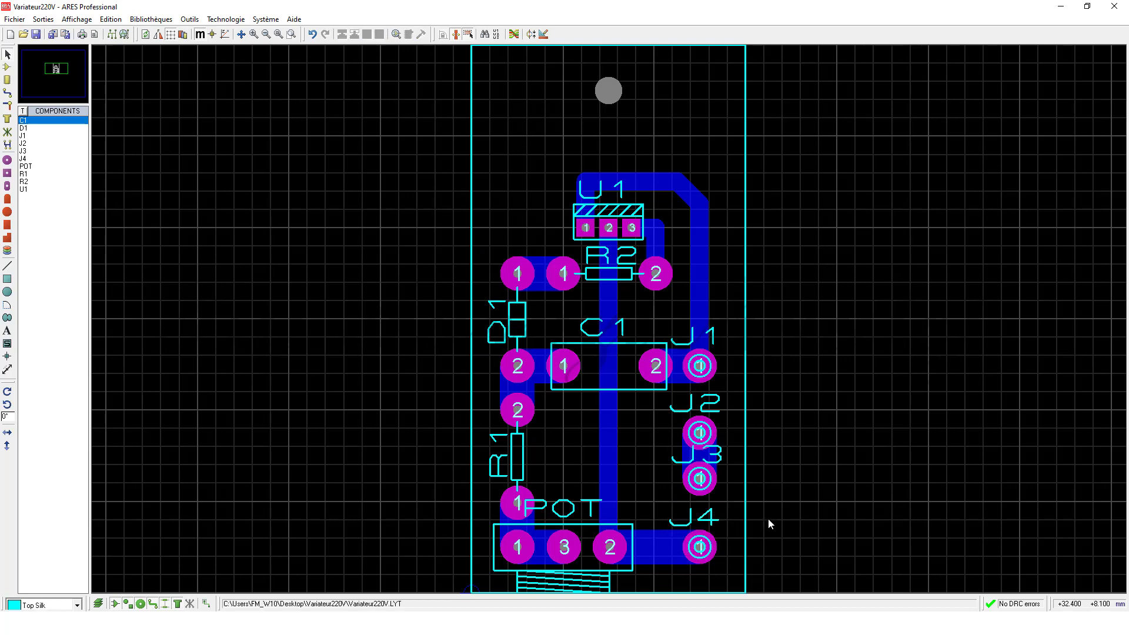
Change the rectangular board outline from the Top Silk layer to the Board Edge layer
{"action": "left_click", "coordinate": [278, 35]}
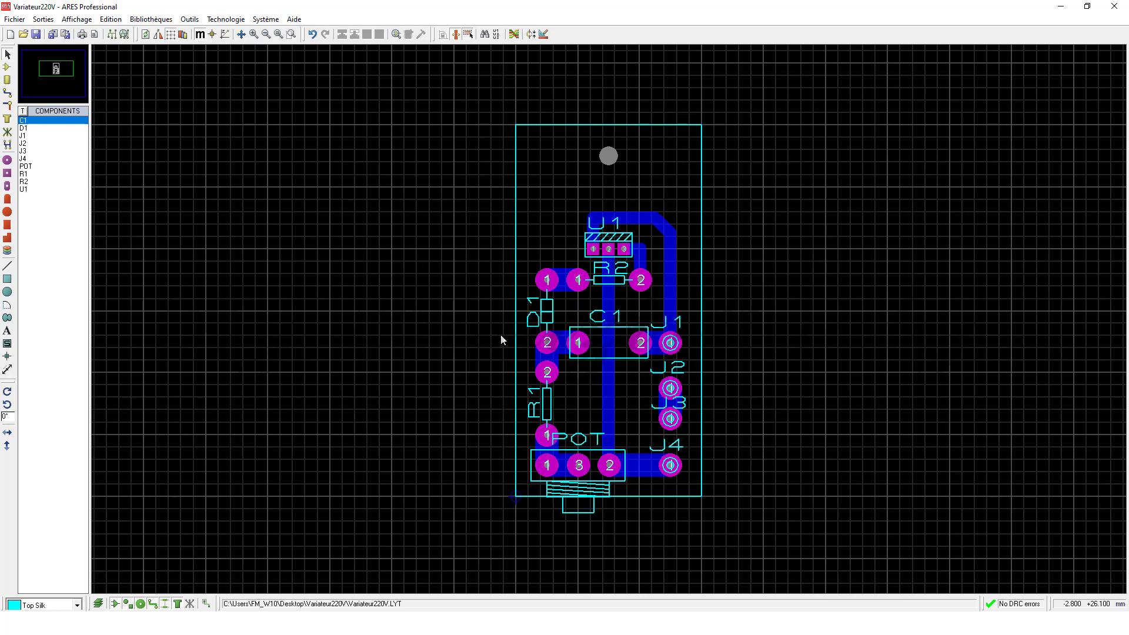
{"action": "right_click", "coordinate": [515, 339]}
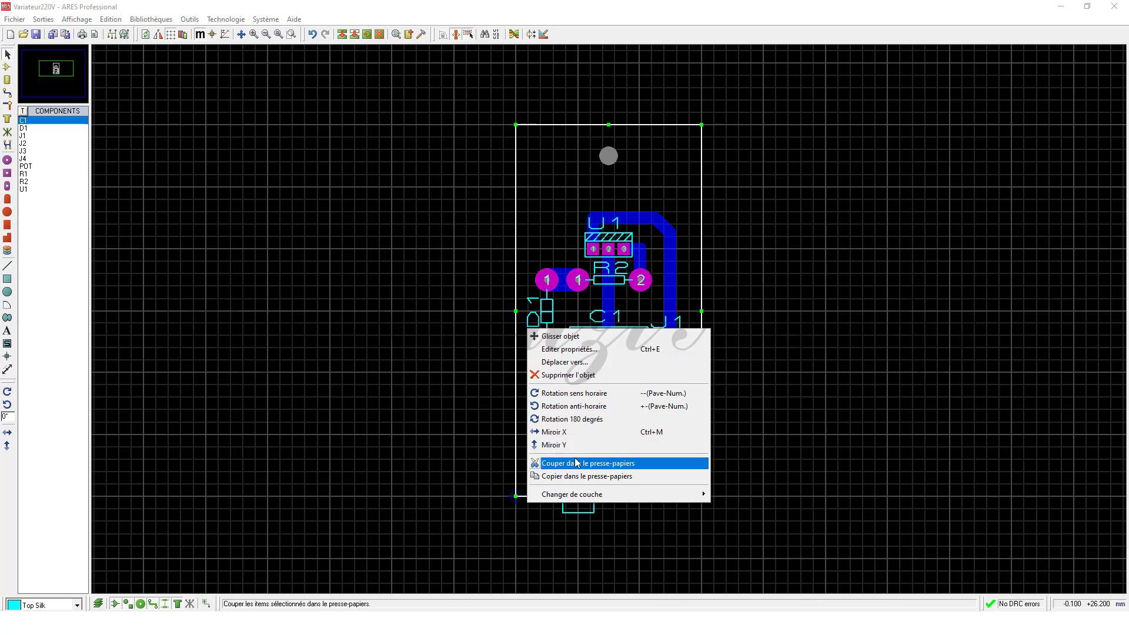
{"action": "mouse_move", "coordinate": [682, 499]}
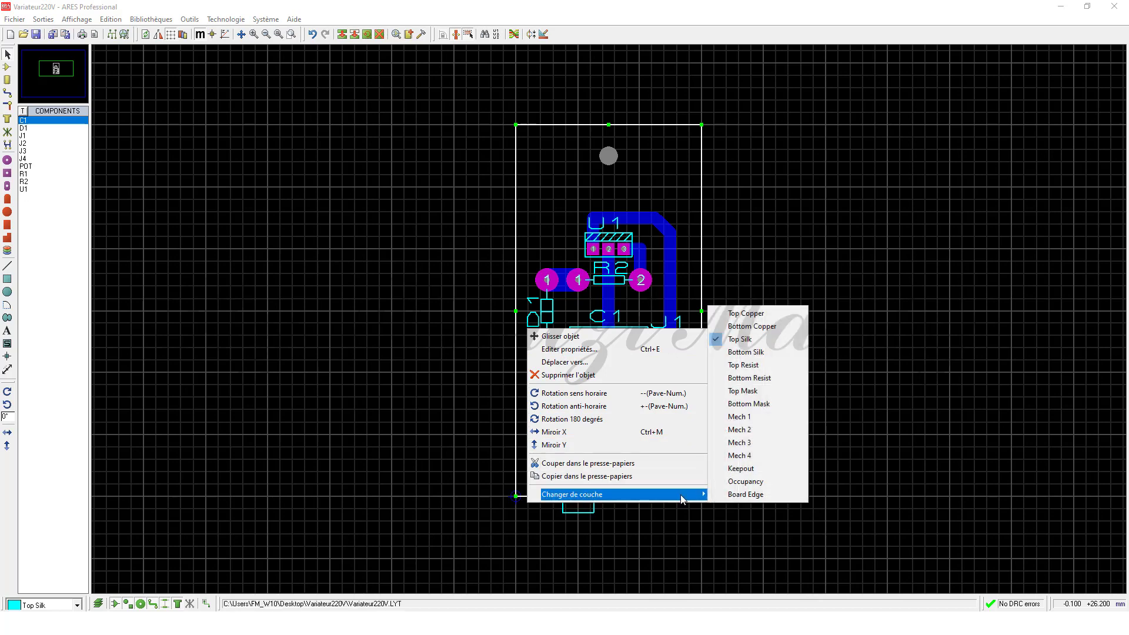
{"action": "left_click", "coordinate": [760, 499]}
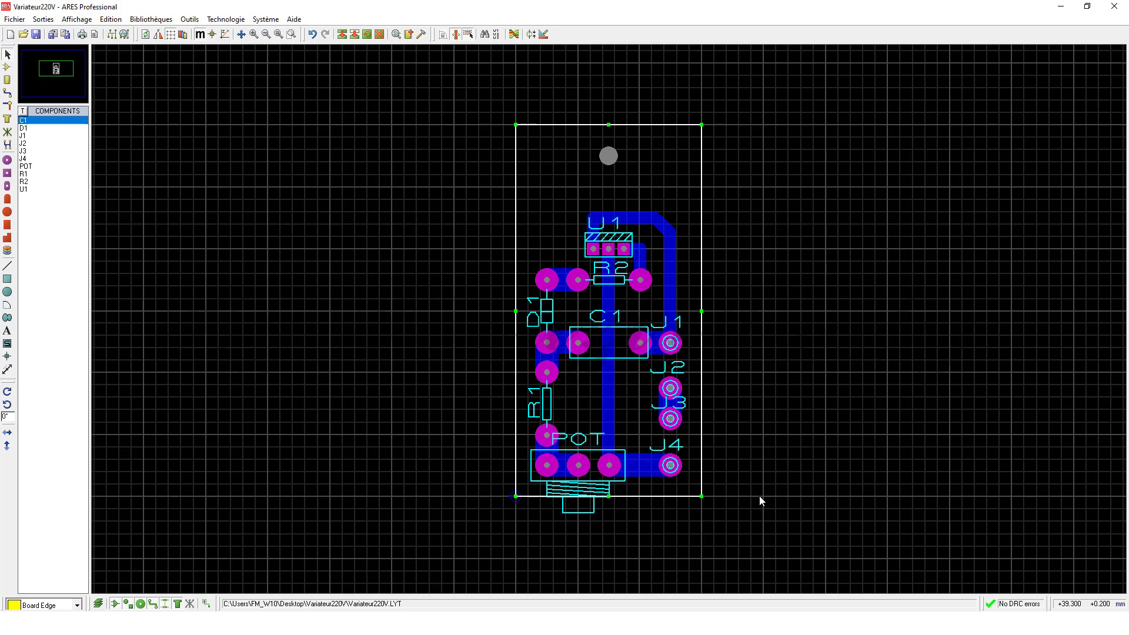
{"action": "left_click", "coordinate": [760, 497]}
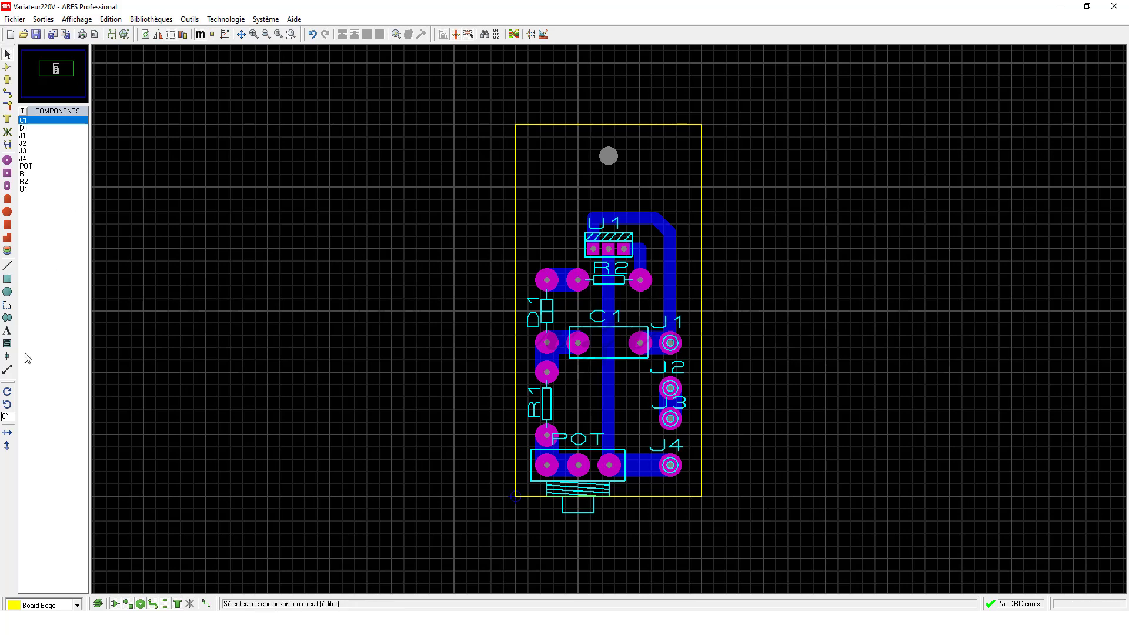
Start a 2D graphic text just below the mounting hole and enter the author's name as its string
{"action": "left_click", "coordinate": [8, 332]}
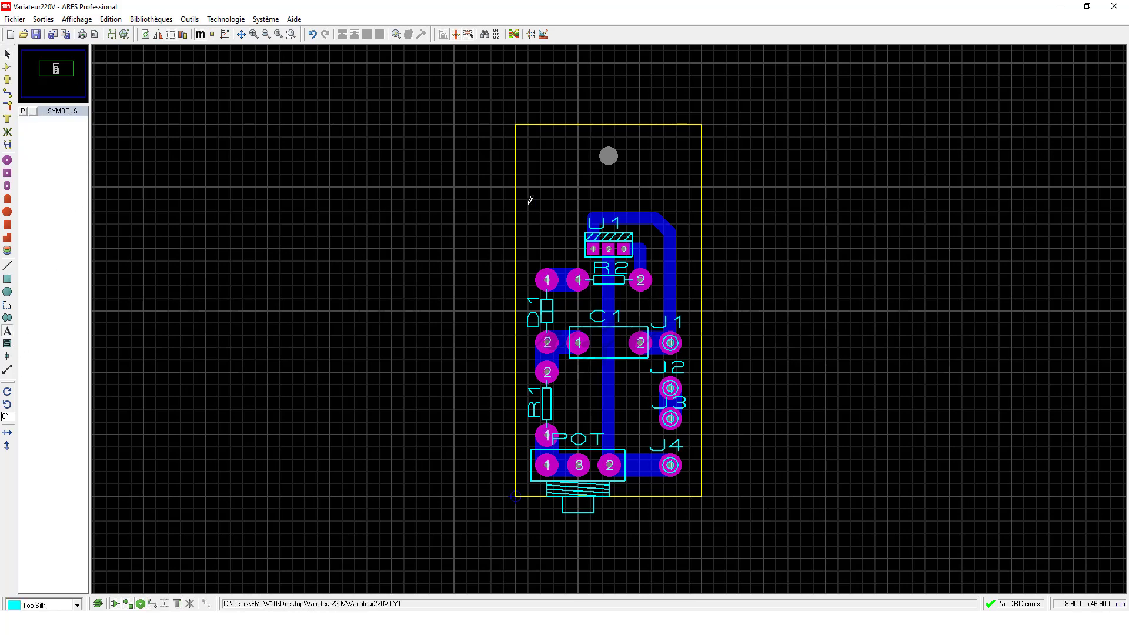
{"action": "left_click", "coordinate": [597, 182]}
{"action": "type", "text": "MAAL"}
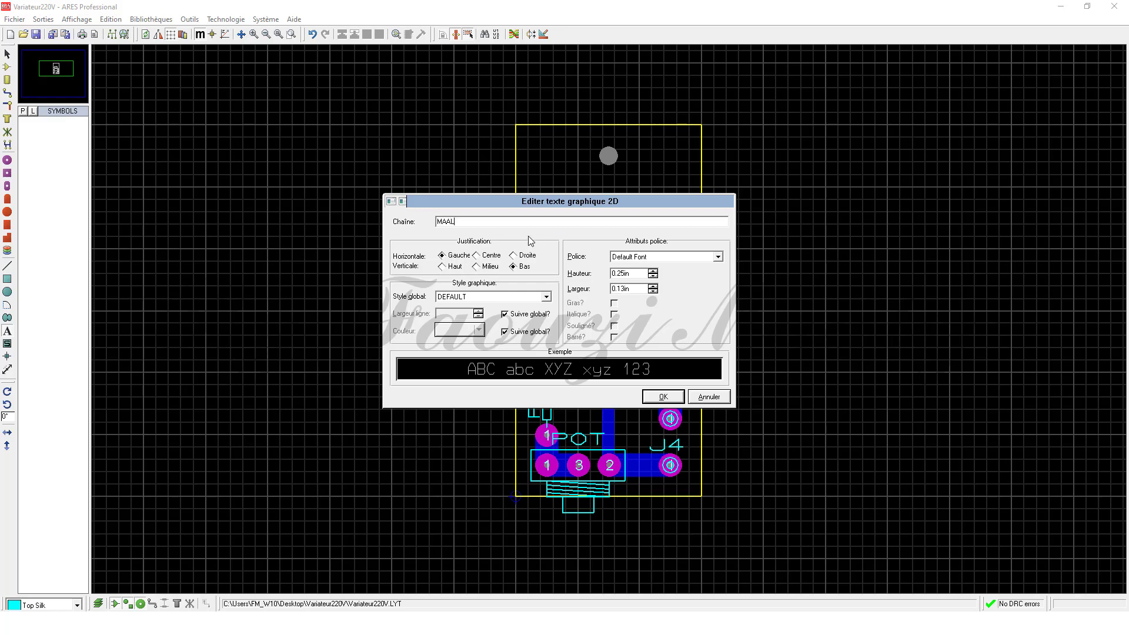
{"action": "type", "text": "EJ F"}
Set the name text's height to 0.2in and its font to Vector Font, and place it on the board
{"action": "left_click", "coordinate": [653, 276]}
{"action": "left_click", "coordinate": [653, 275]}
{"action": "left_click", "coordinate": [653, 275]}
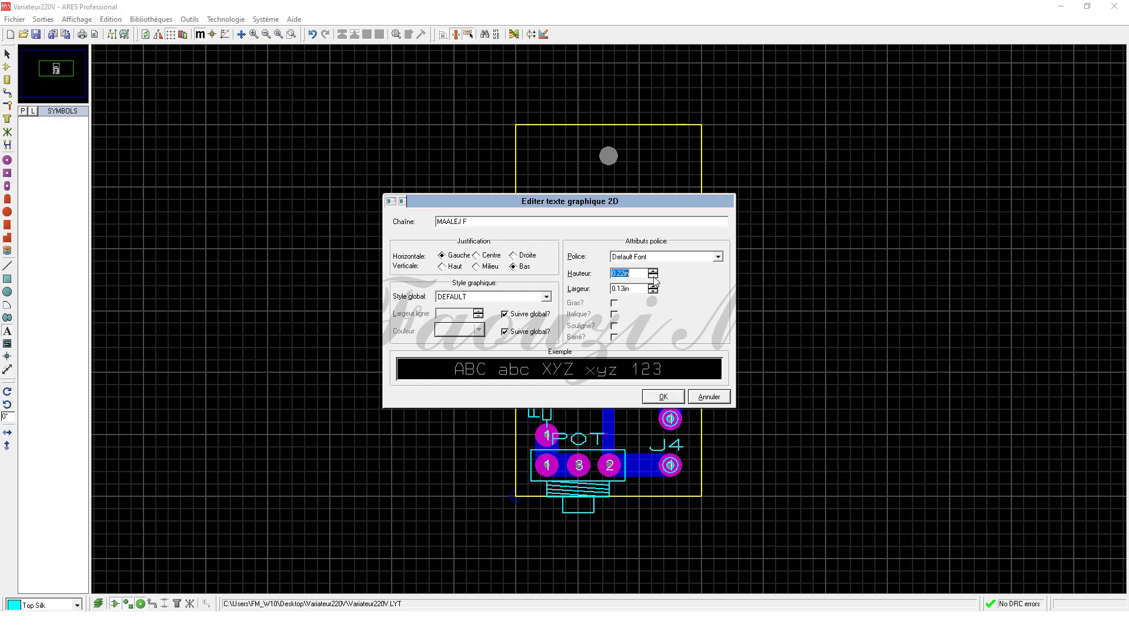
{"action": "left_click", "coordinate": [652, 275]}
{"action": "left_click", "coordinate": [652, 276]}
{"action": "key", "text": "Tab"}
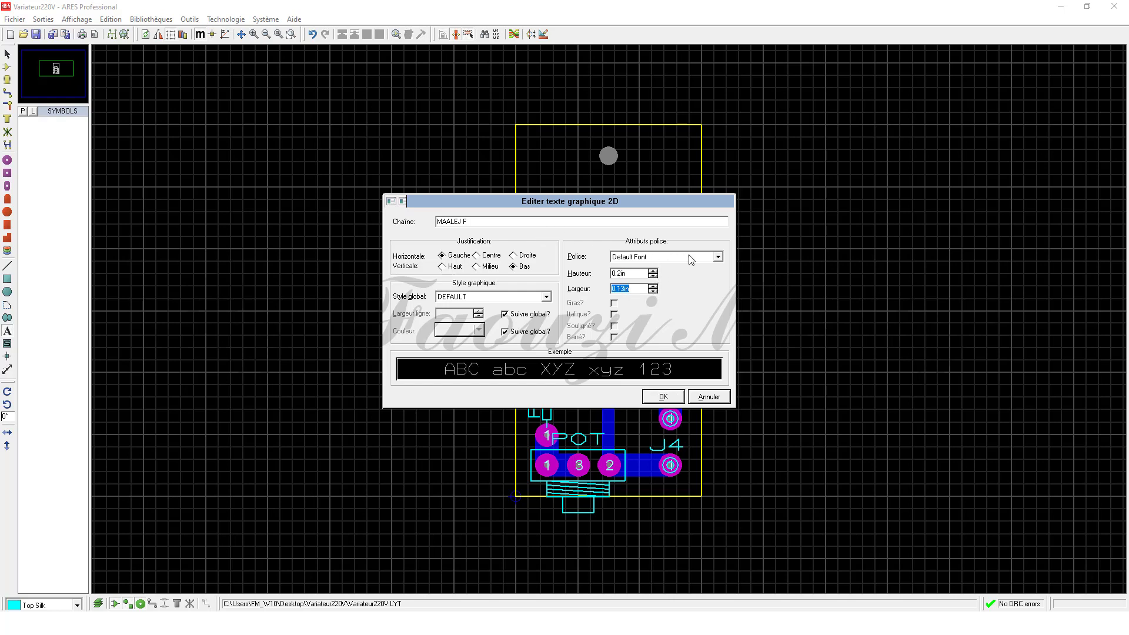
{"action": "left_click", "coordinate": [718, 257]}
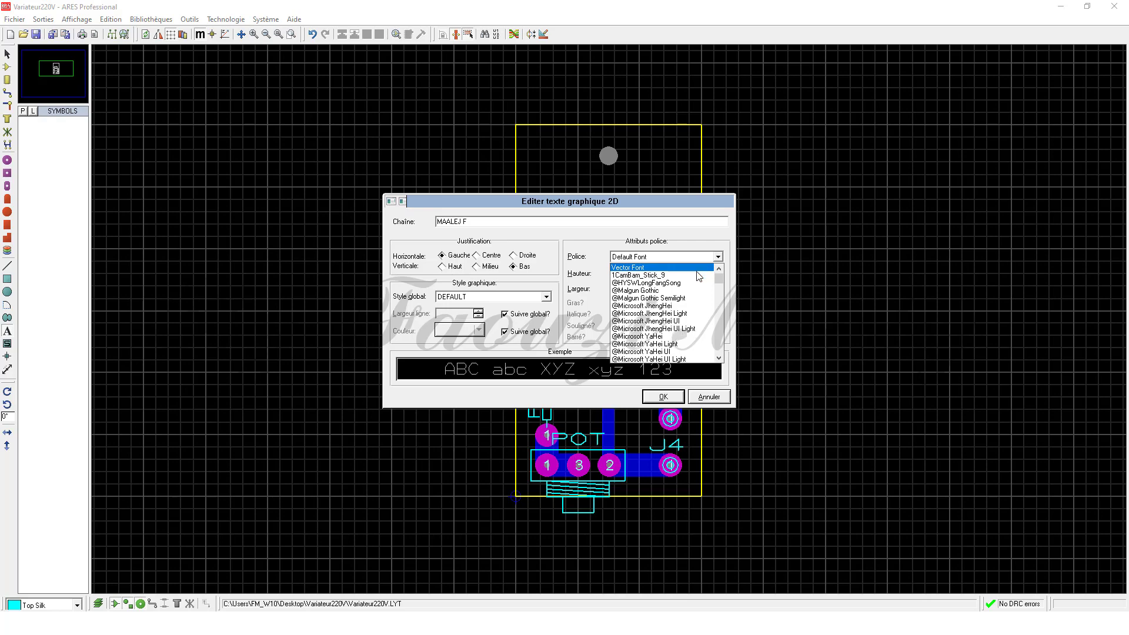
{"action": "left_click", "coordinate": [698, 276]}
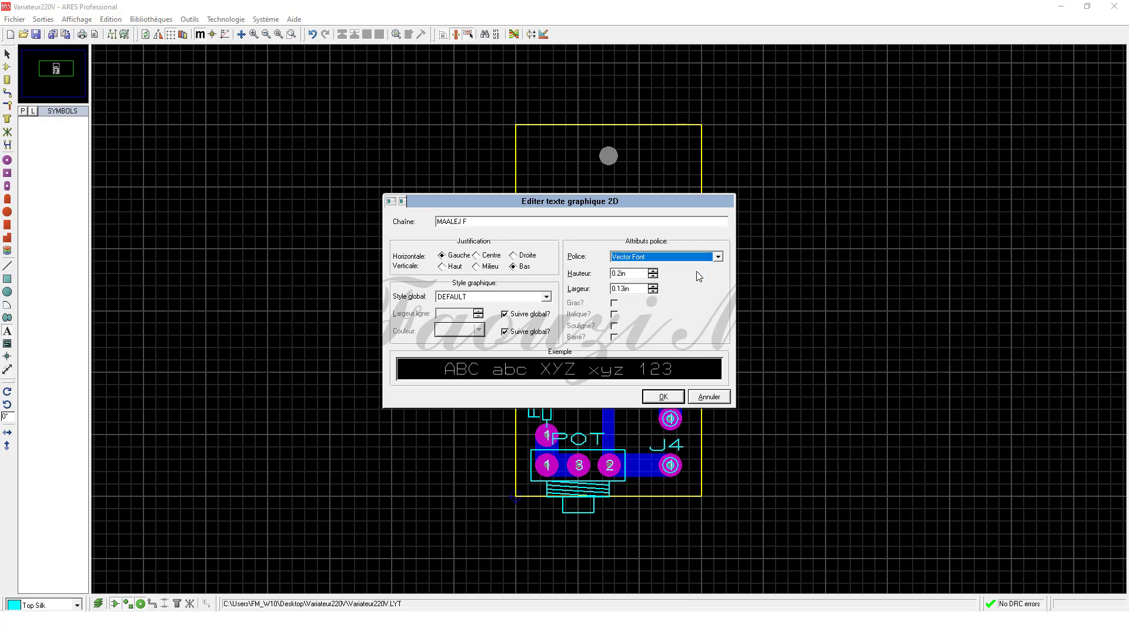
{"action": "left_click", "coordinate": [666, 398]}
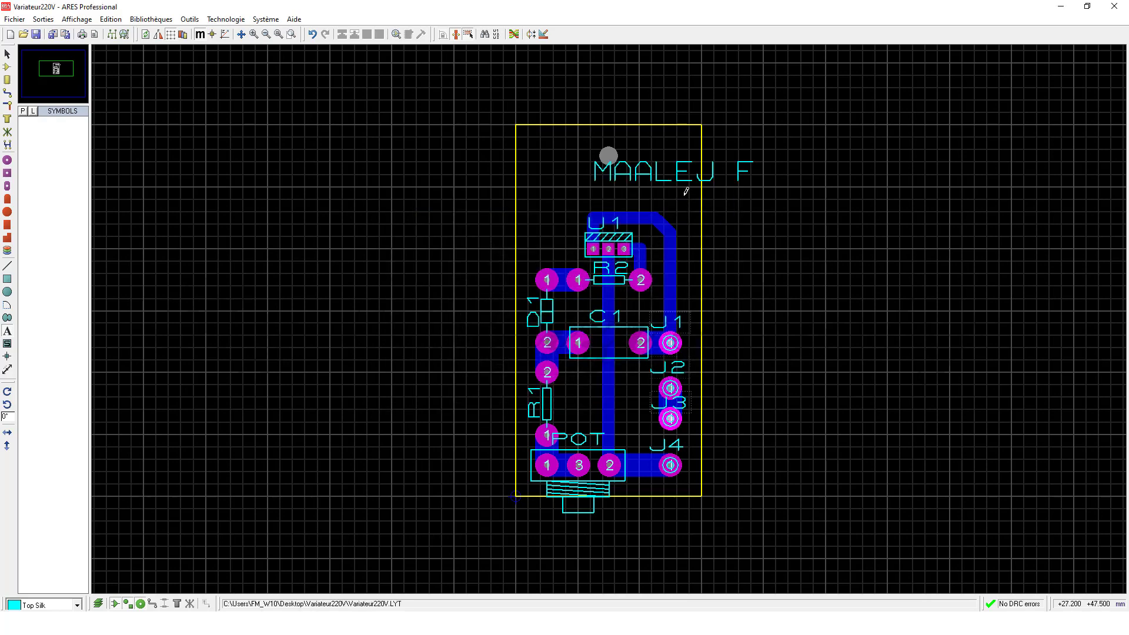
Change the name text to the Bottom Copper layer
{"action": "right_click", "coordinate": [681, 171]}
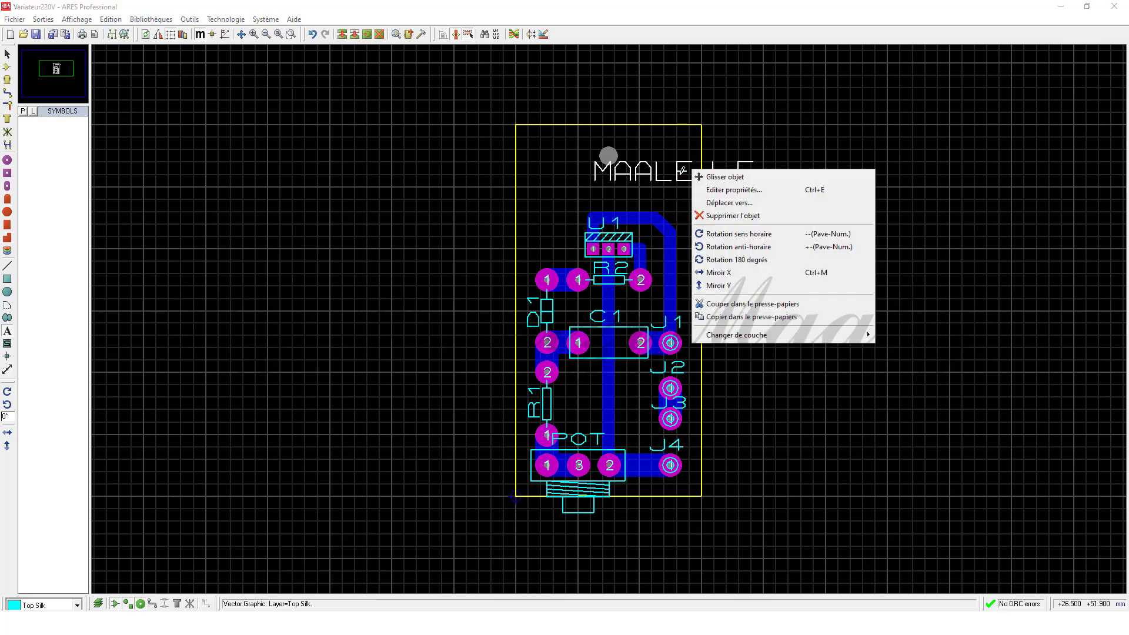
{"action": "mouse_move", "coordinate": [756, 336]}
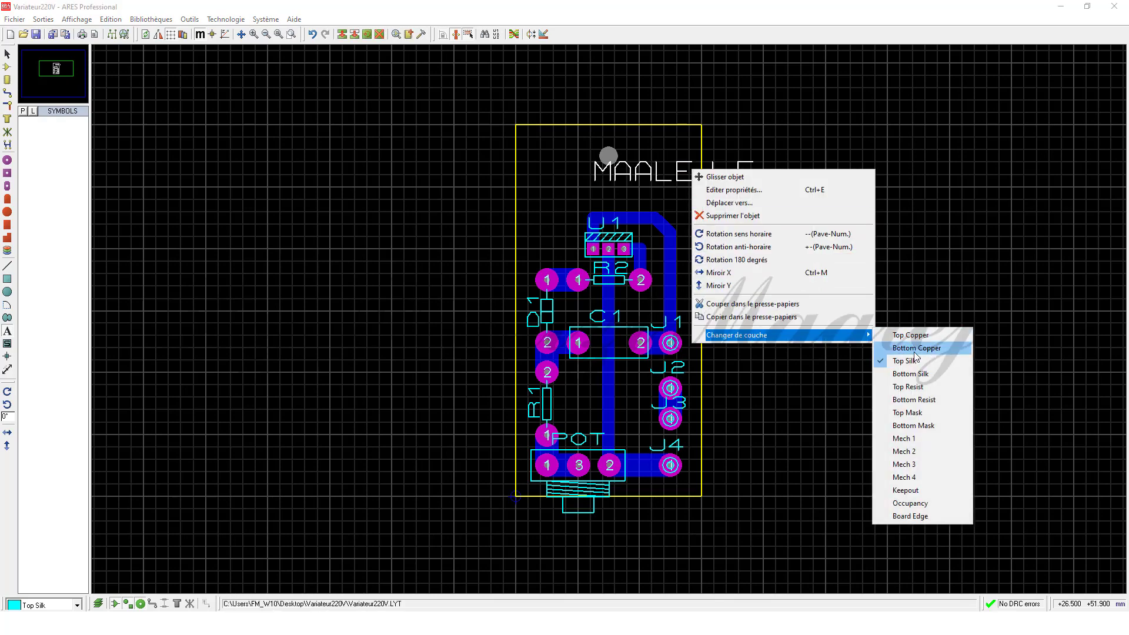
{"action": "left_click", "coordinate": [915, 348]}
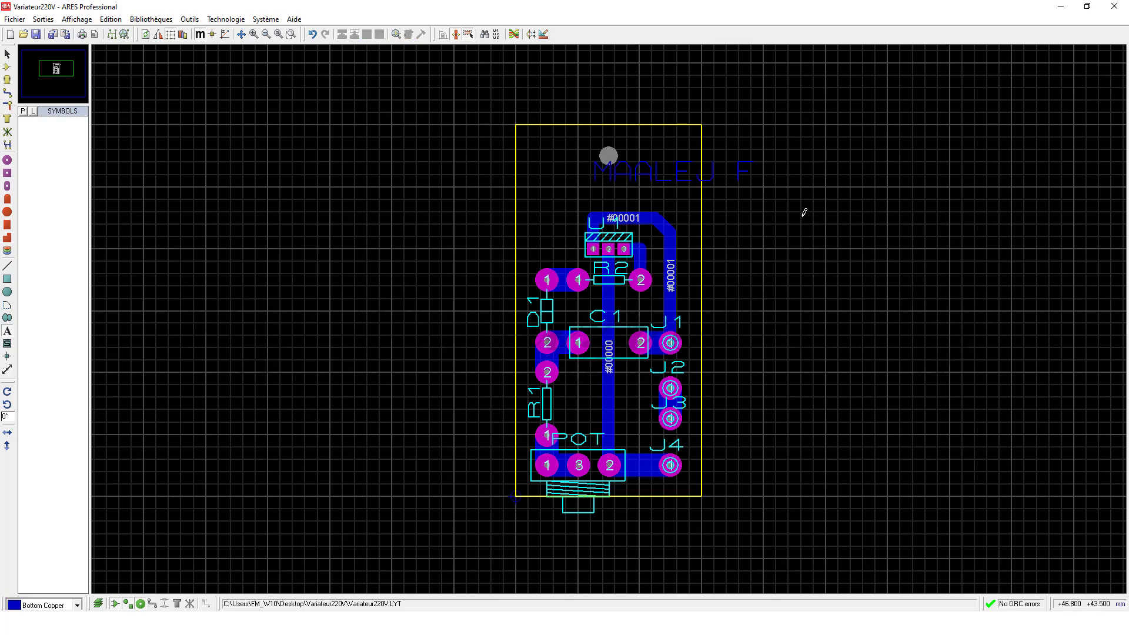
Move the name text inside the board outline, between the mounting hole and the track above U1
{"action": "left_click", "coordinate": [7, 54]}
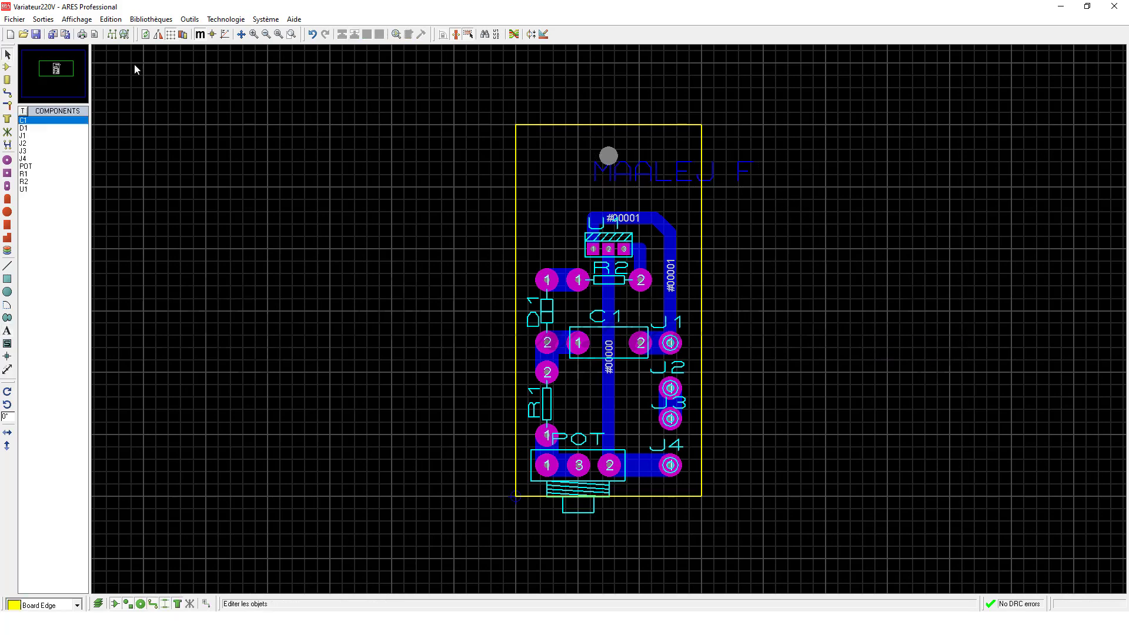
{"action": "left_click", "coordinate": [618, 178]}
{"action": "left_click_drag", "start_coordinate": [618, 177], "coordinate": [557, 191]}
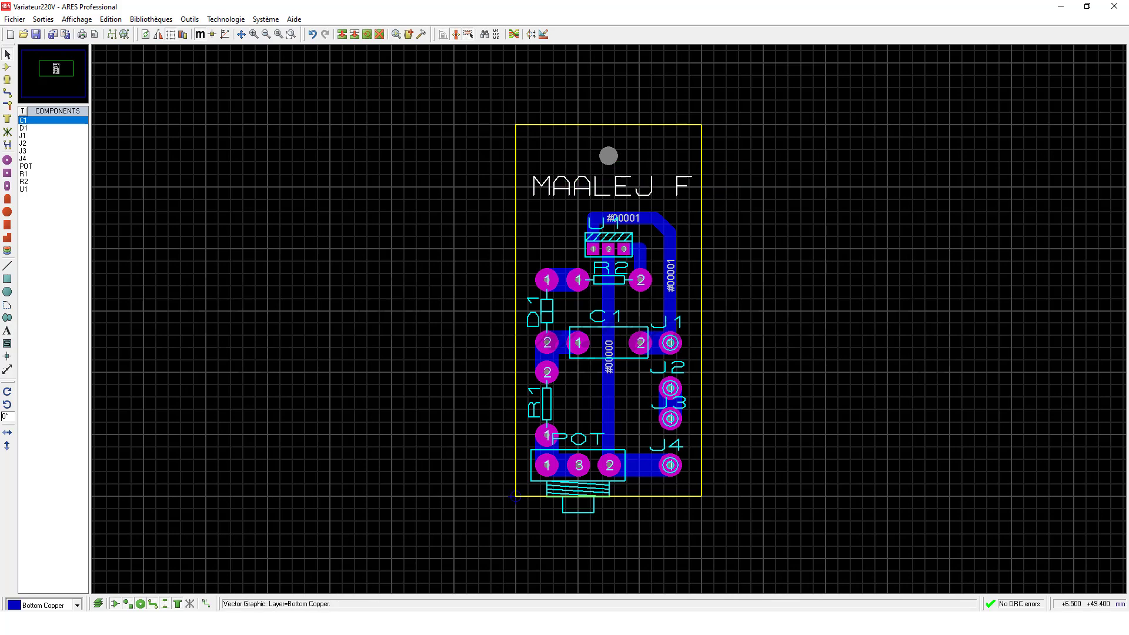
{"action": "left_click", "coordinate": [620, 194]}
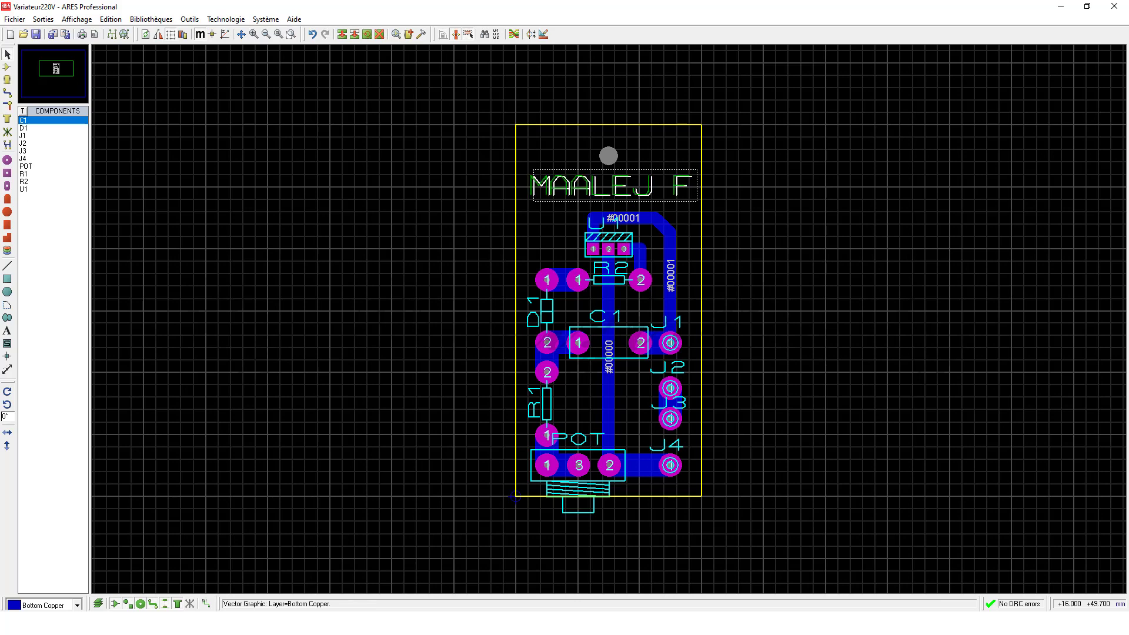
{"action": "left_click", "coordinate": [749, 199]}
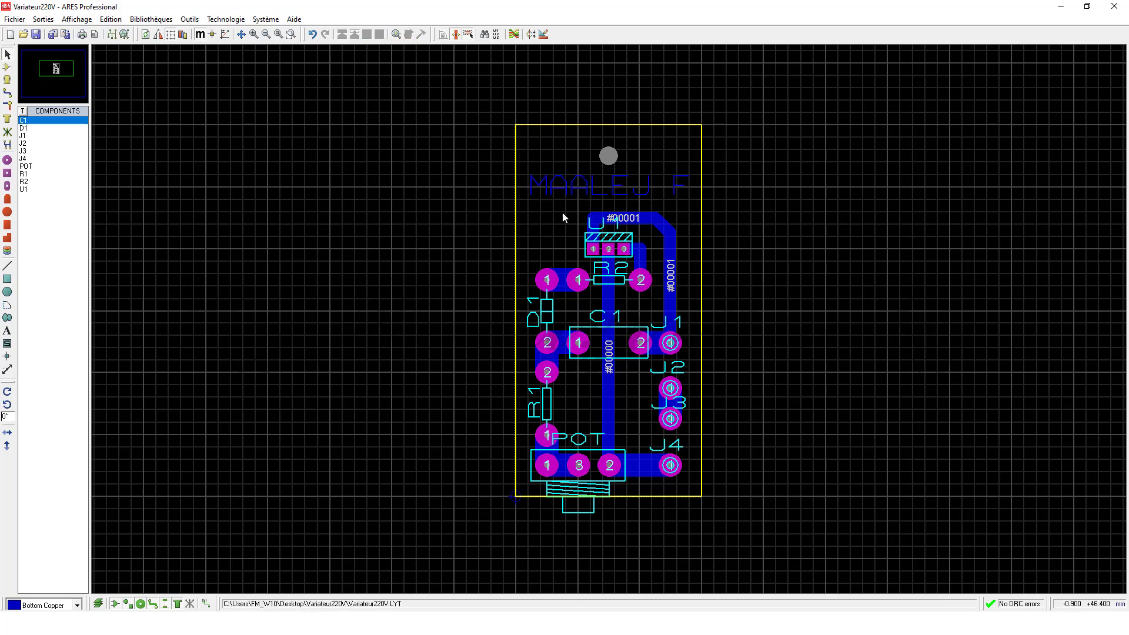
Open the 3D visualization of the board and examine it from above and from the copper side
{"action": "left_click", "coordinate": [49, 22]}
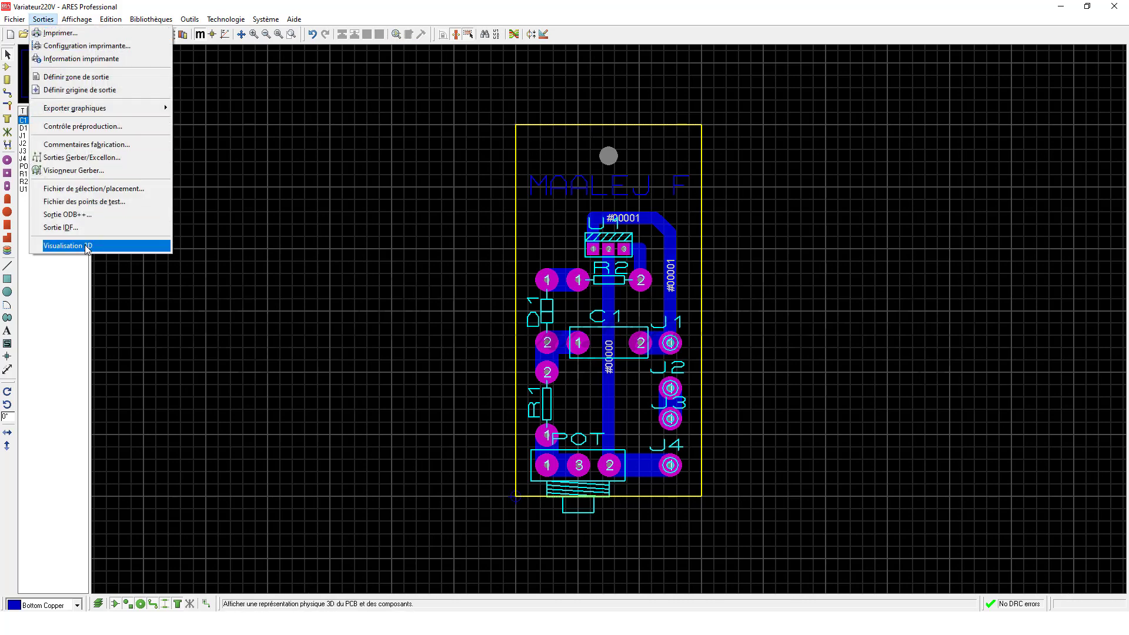
{"action": "left_click", "coordinate": [88, 247]}
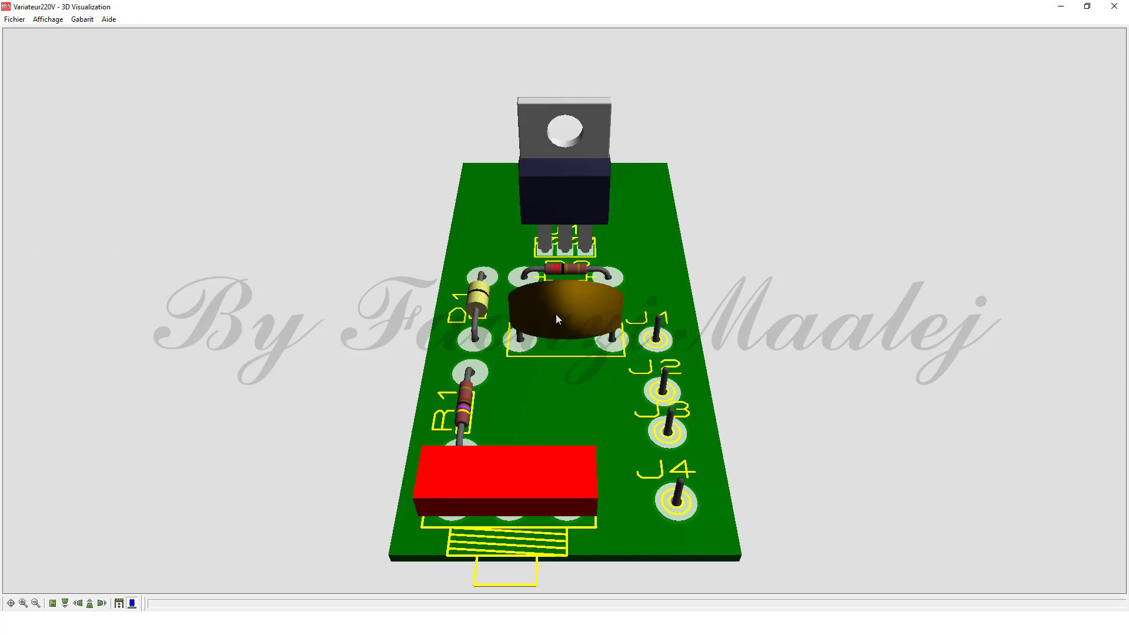
{"action": "key", "text": "F8"}
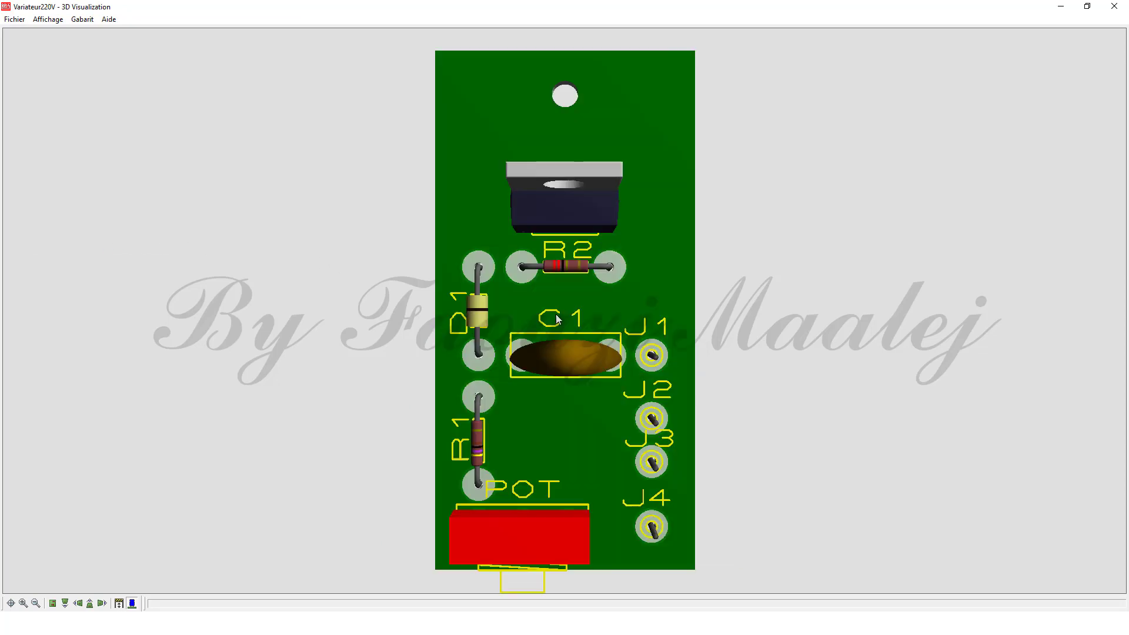
{"action": "left_click_drag", "start_coordinate": [556, 315], "coordinate": [767, 315]}
{"action": "left_click", "coordinate": [565, 310]}
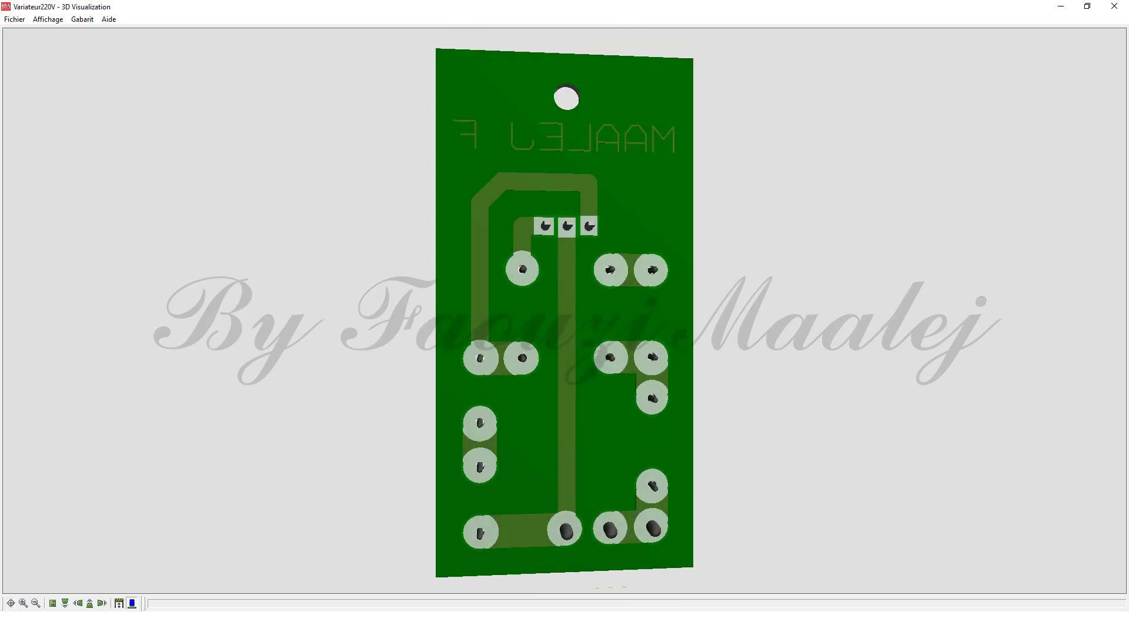
Increase the varnish (Vernis) transparency in the 3D view's colour settings, and close the 3D view
{"action": "left_click", "coordinate": [84, 19]}
{"action": "left_click", "coordinate": [102, 46]}
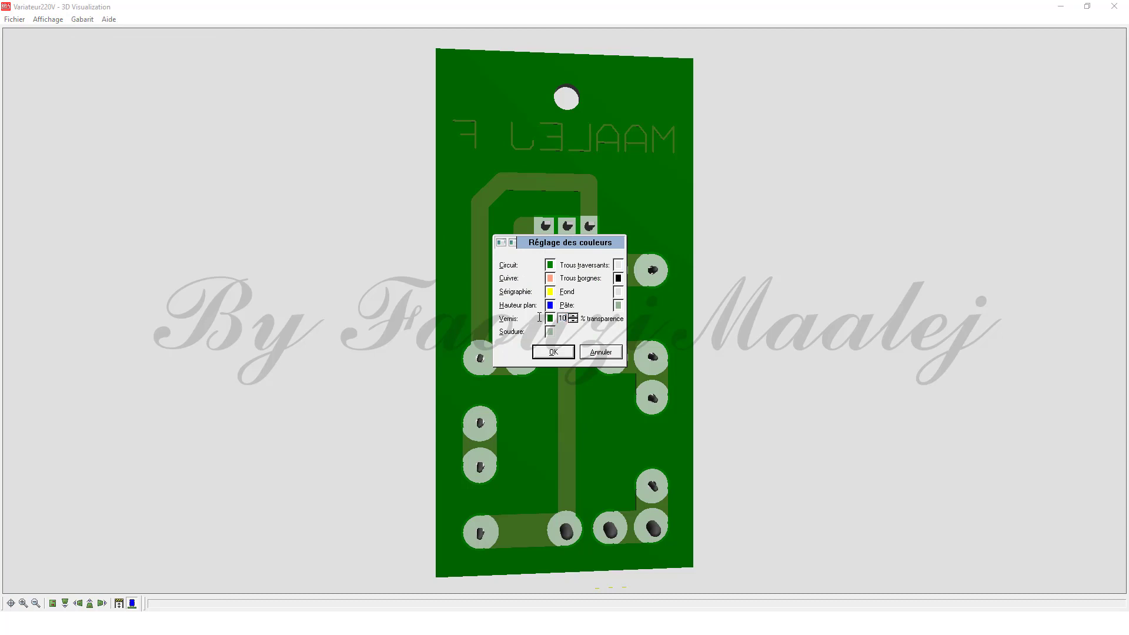
{"action": "left_click", "coordinate": [557, 353]}
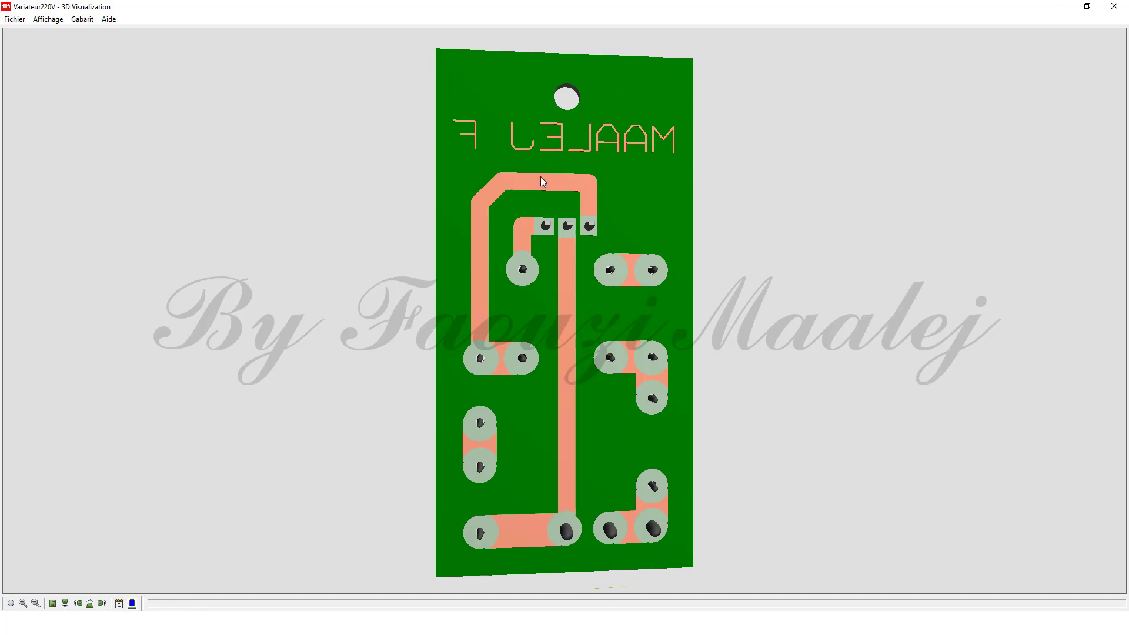
{"action": "left_click", "coordinate": [1111, 8]}
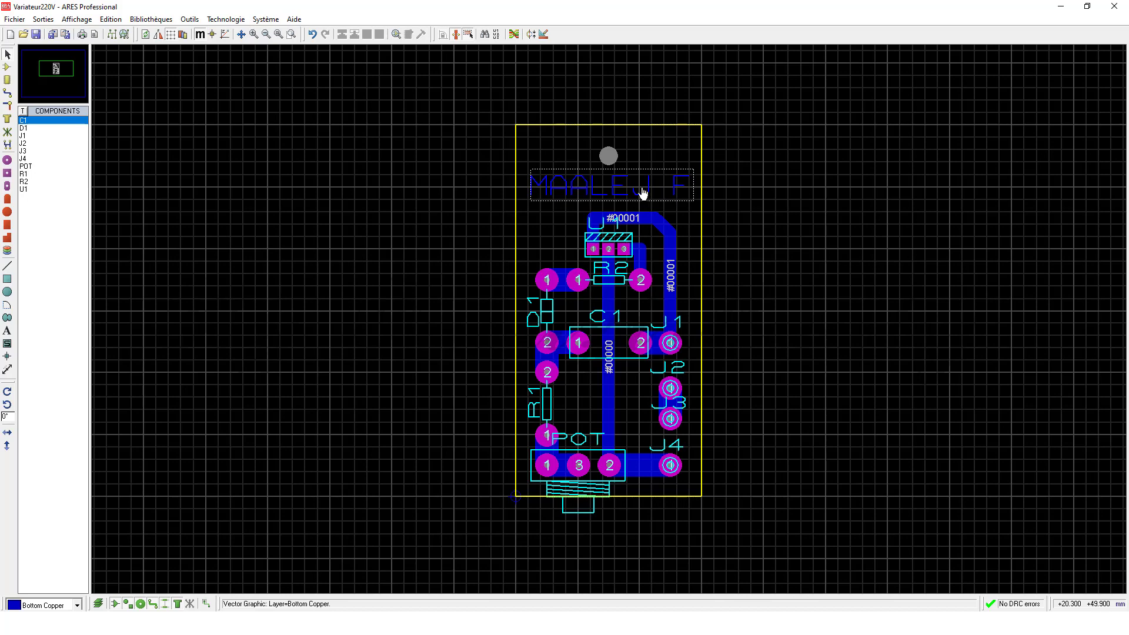
Mirror the bottom-copper name text with Miroir X and move it back inside the board, below the mounting hole
{"action": "left_click", "coordinate": [641, 191]}
{"action": "right_click", "coordinate": [652, 182]}
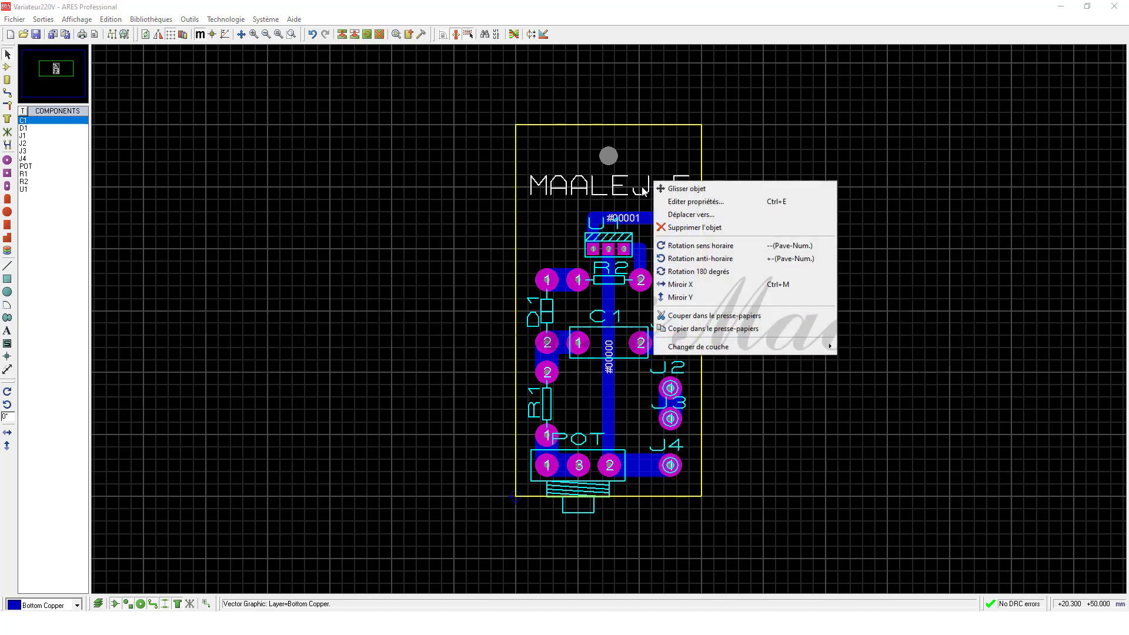
{"action": "left_click", "coordinate": [685, 285]}
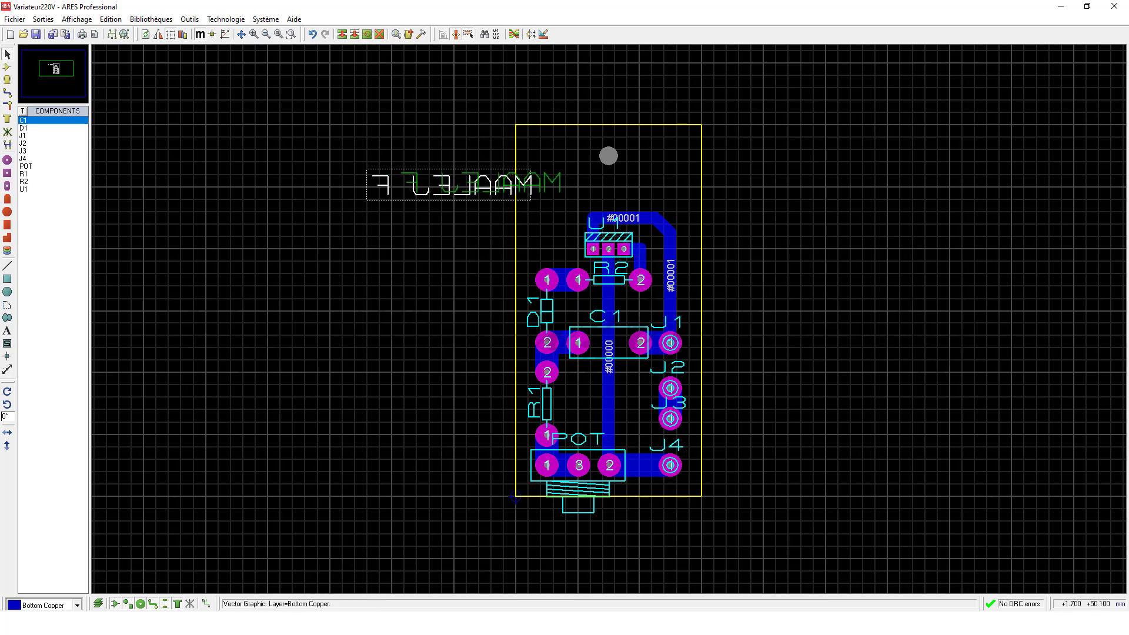
{"action": "left_click_drag", "start_coordinate": [526, 185], "coordinate": [652, 188]}
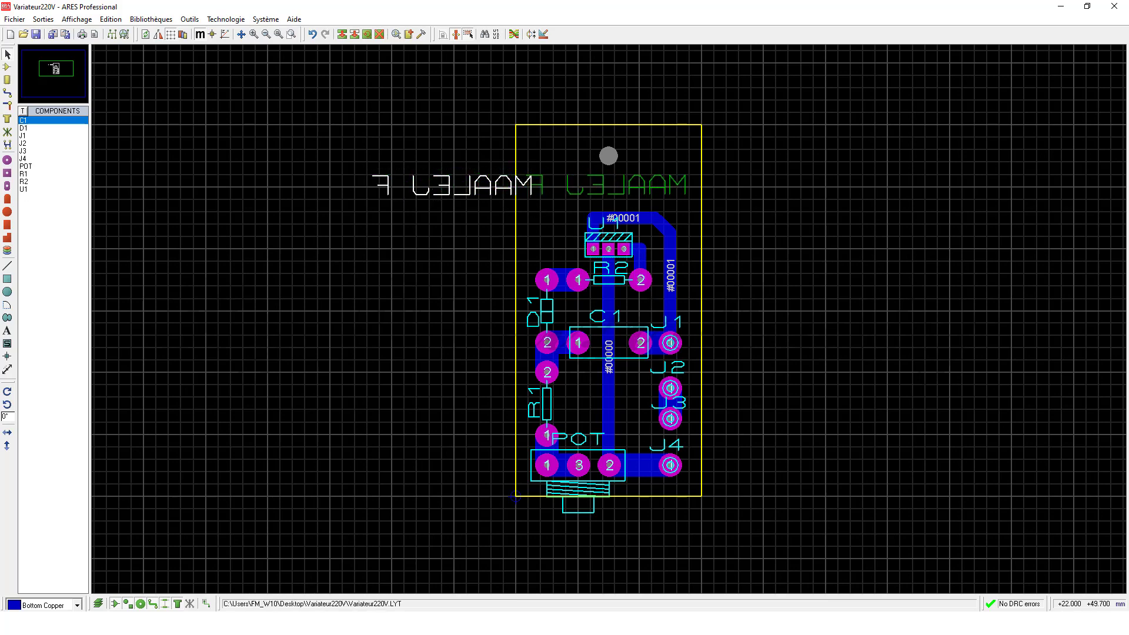
Release the mirrored name text, examine the board in the 3D visualization from above and from the copper side, and close the 3D view
{"action": "left_click_drag", "start_coordinate": [532, 186], "coordinate": [529, 188]}
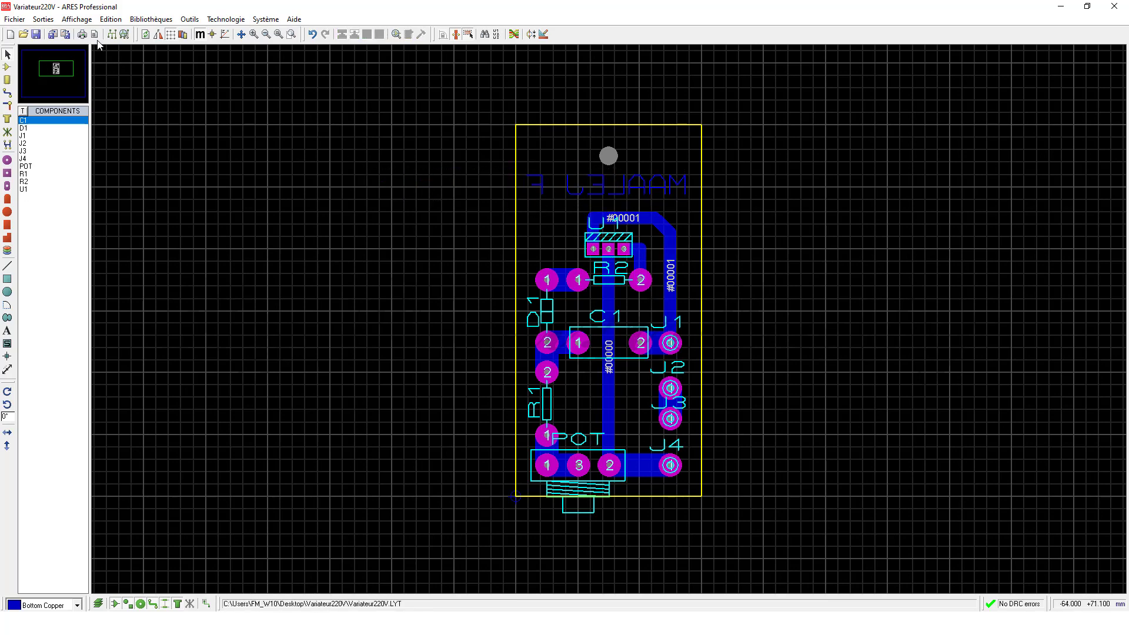
{"action": "left_click", "coordinate": [43, 18]}
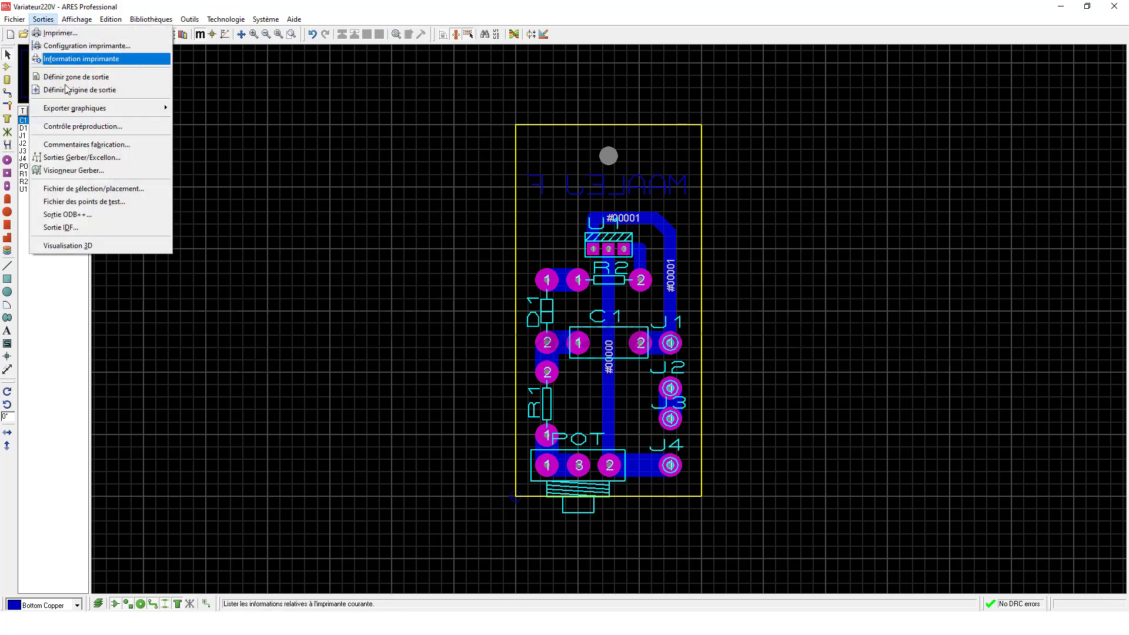
{"action": "left_click", "coordinate": [104, 245]}
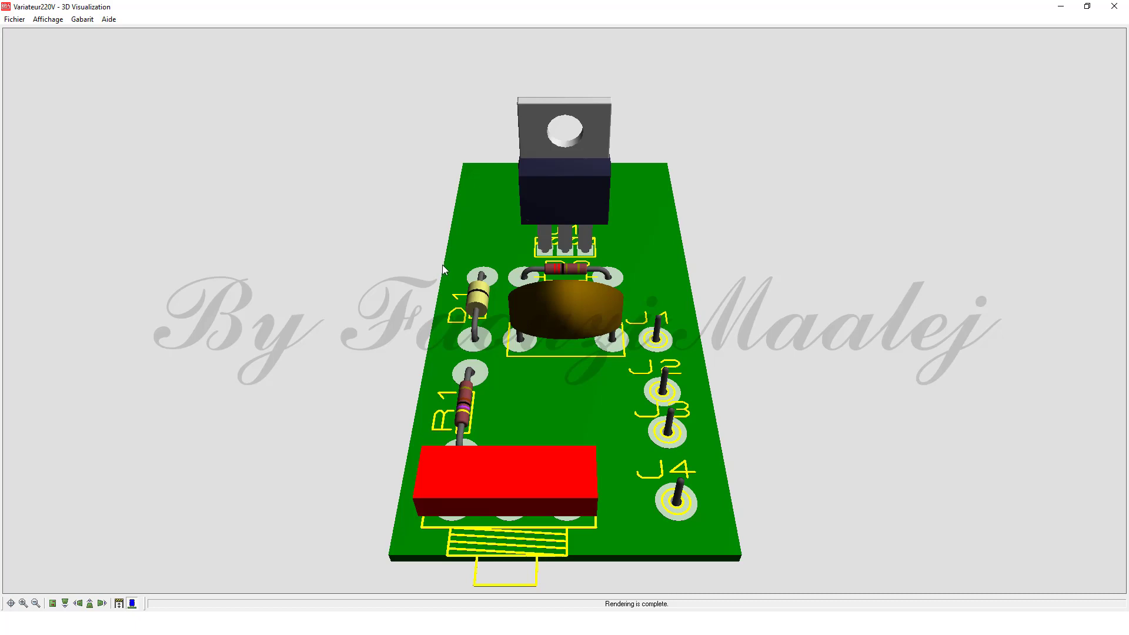
{"action": "key", "text": "F8"}
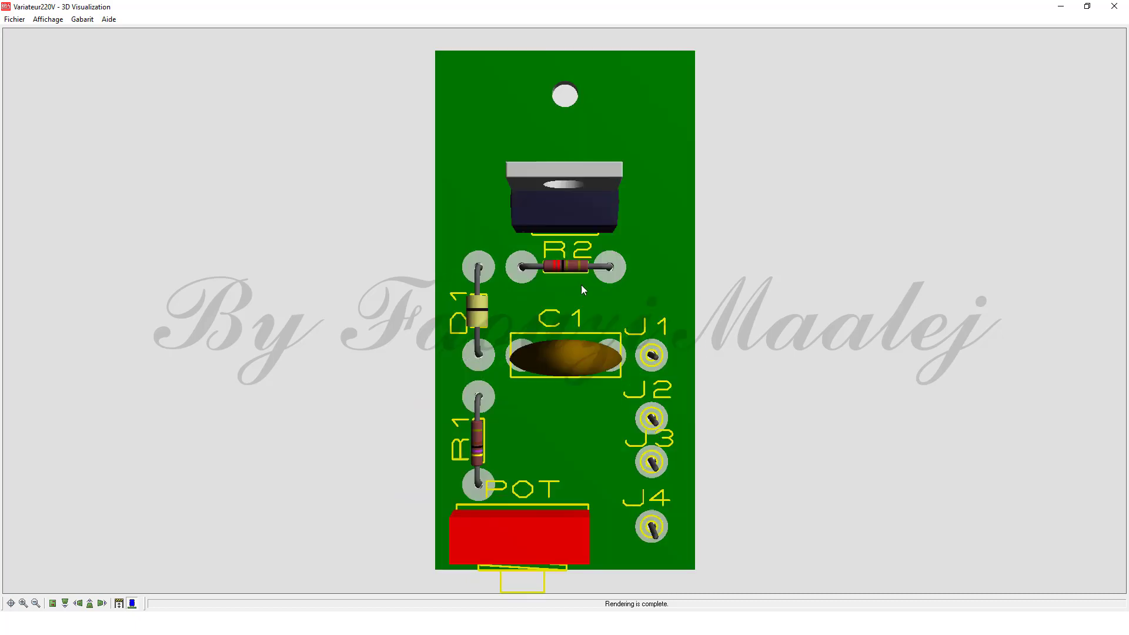
{"action": "left_click_drag", "start_coordinate": [591, 301], "coordinate": [846, 302]}
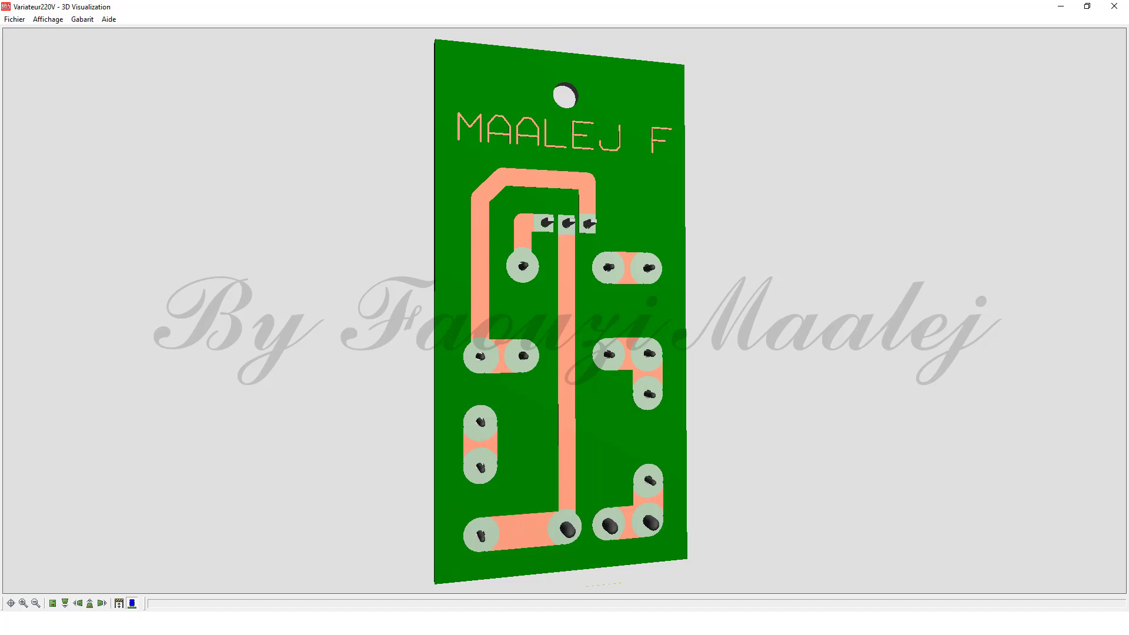
{"action": "left_click", "coordinate": [1124, 7]}
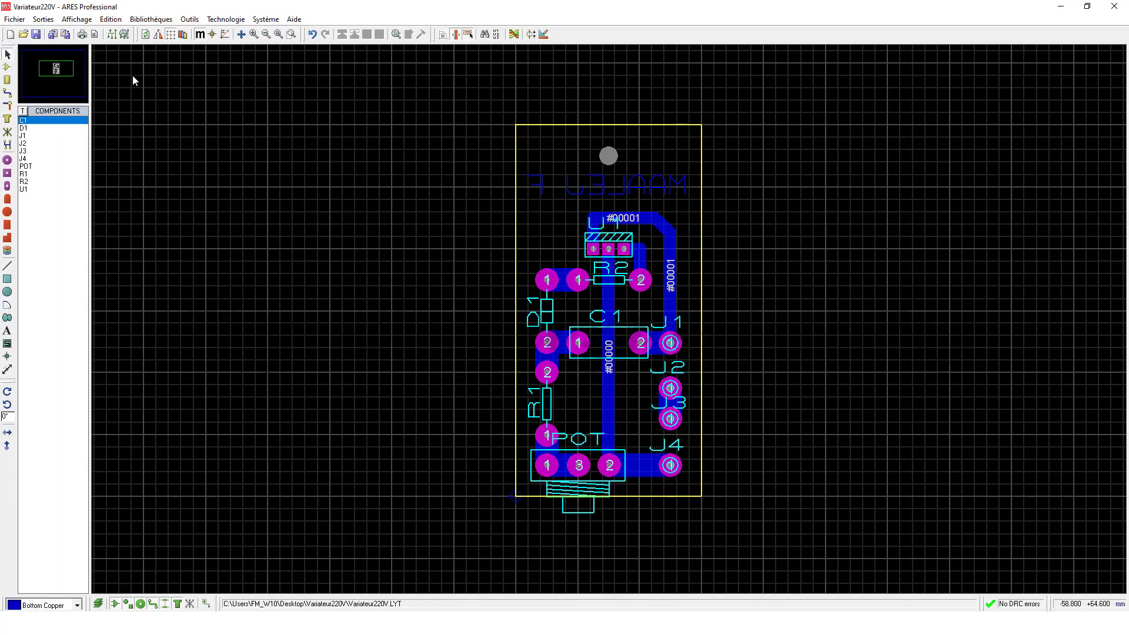
Export the layout as a PDF containing only the Top Silk and Board Edge layers
{"action": "left_click", "coordinate": [43, 19]}
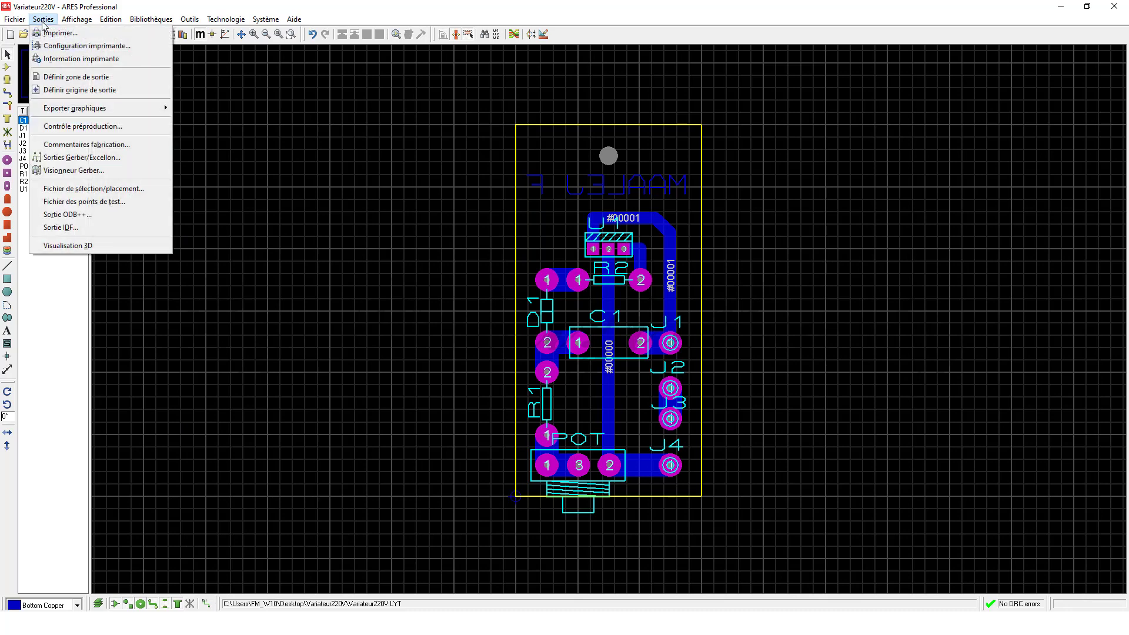
{"action": "mouse_move", "coordinate": [78, 109]}
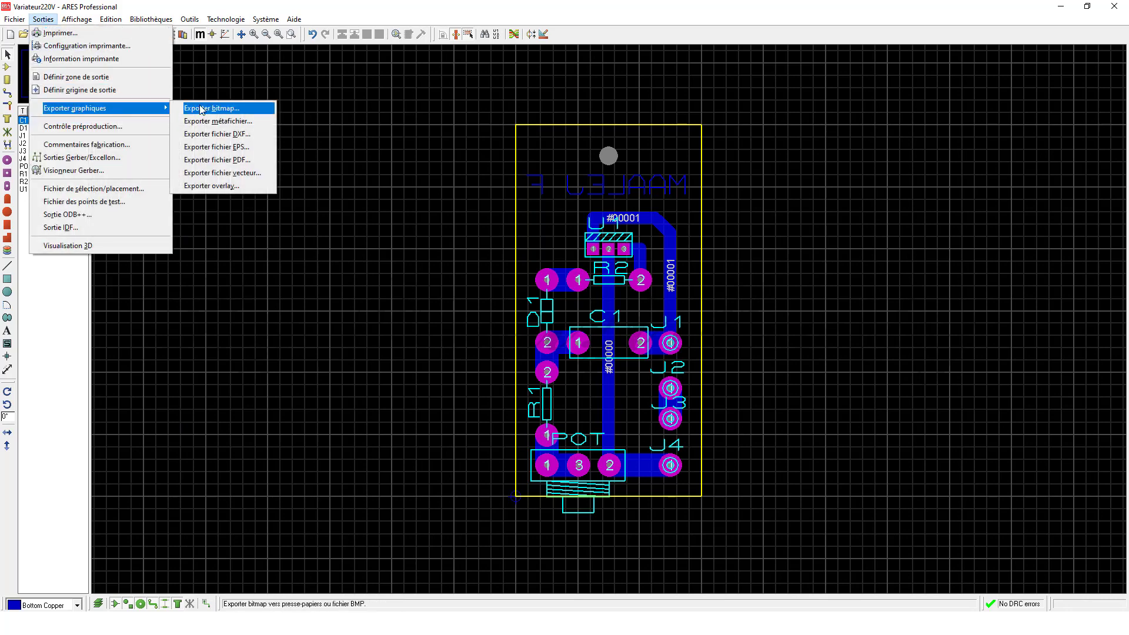
{"action": "left_click", "coordinate": [237, 166]}
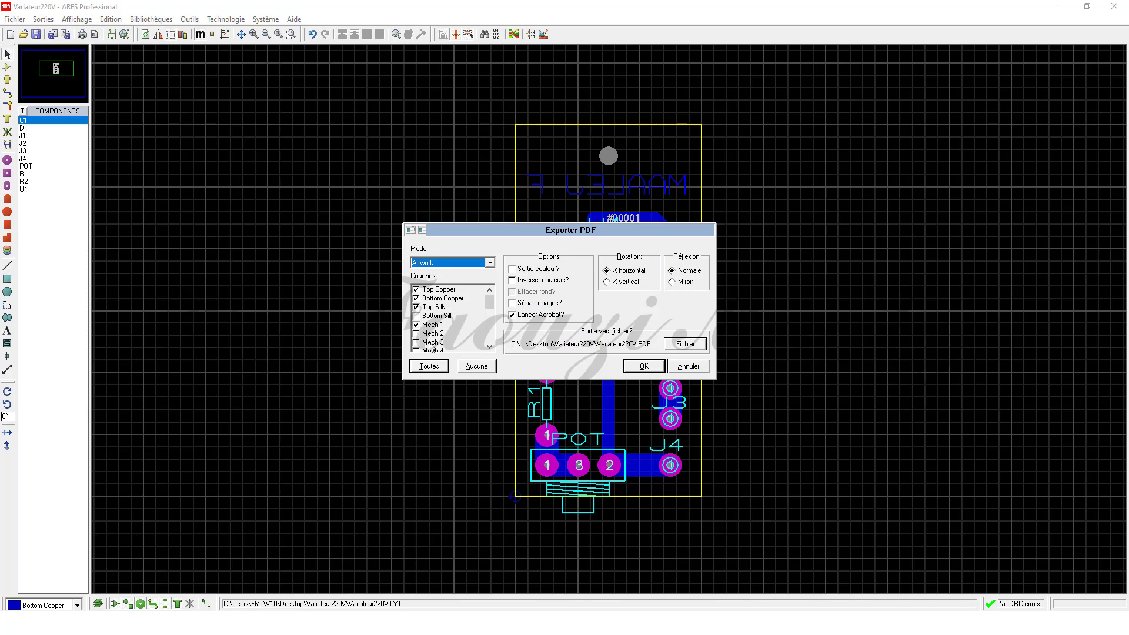
{"action": "left_click", "coordinate": [478, 367]}
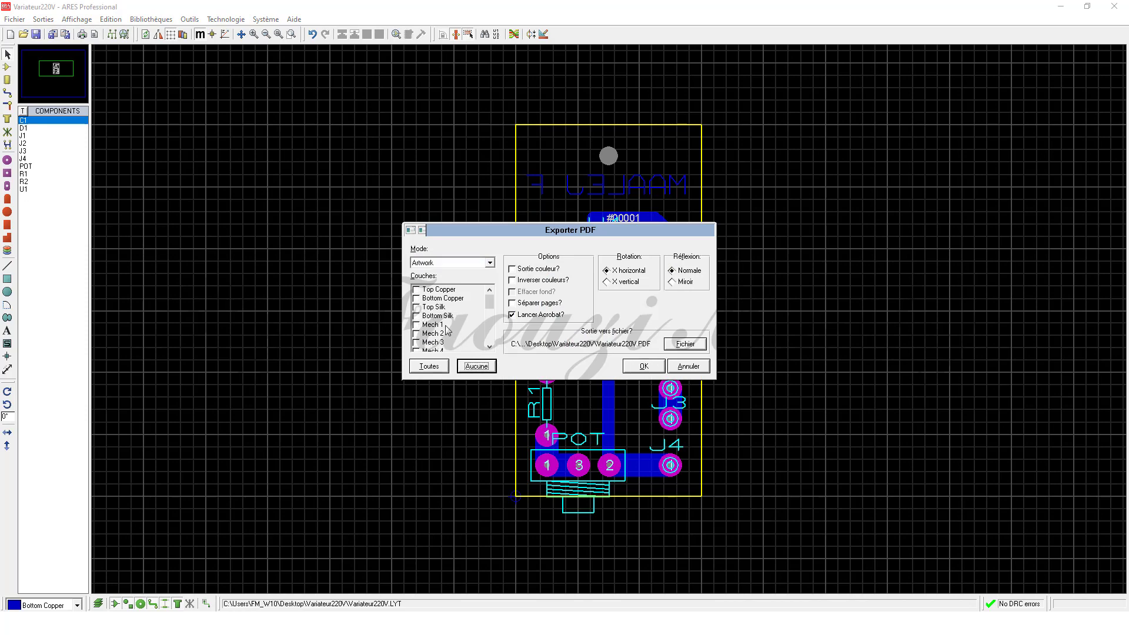
{"action": "left_click", "coordinate": [418, 307]}
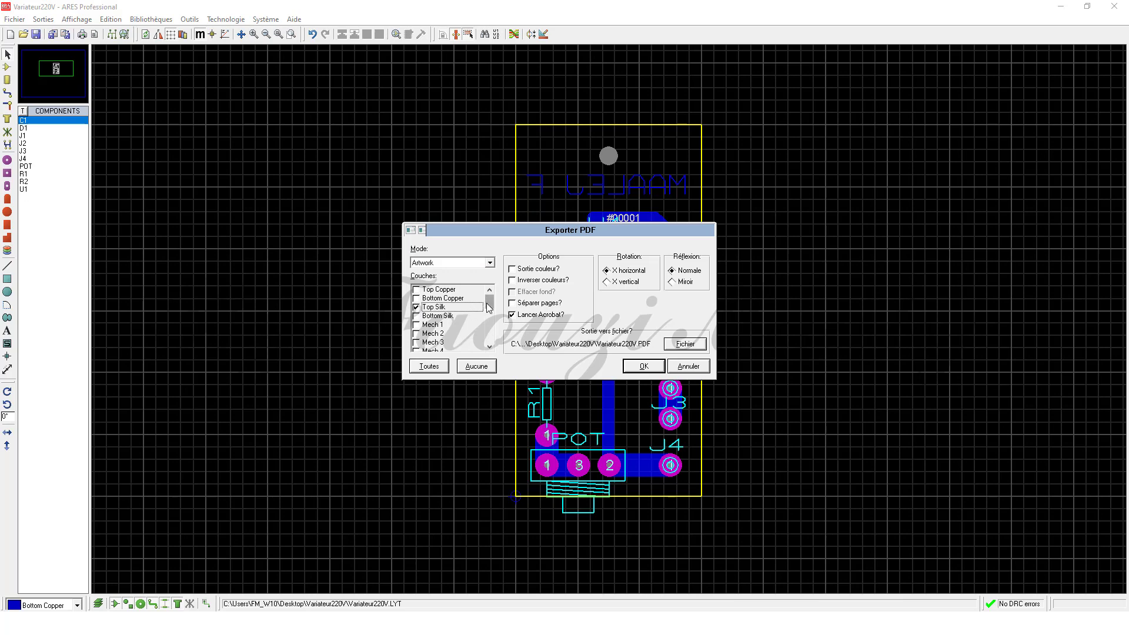
{"action": "left_click_drag", "start_coordinate": [487, 308], "coordinate": [491, 351]}
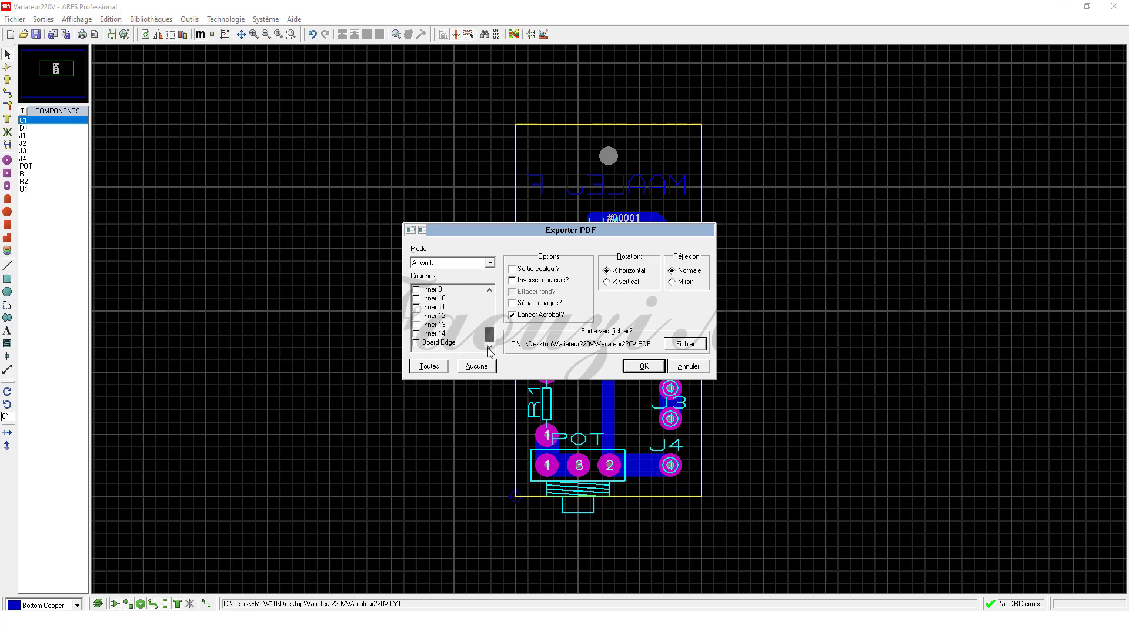
{"action": "left_click", "coordinate": [417, 343]}
{"action": "left_click", "coordinate": [639, 365]}
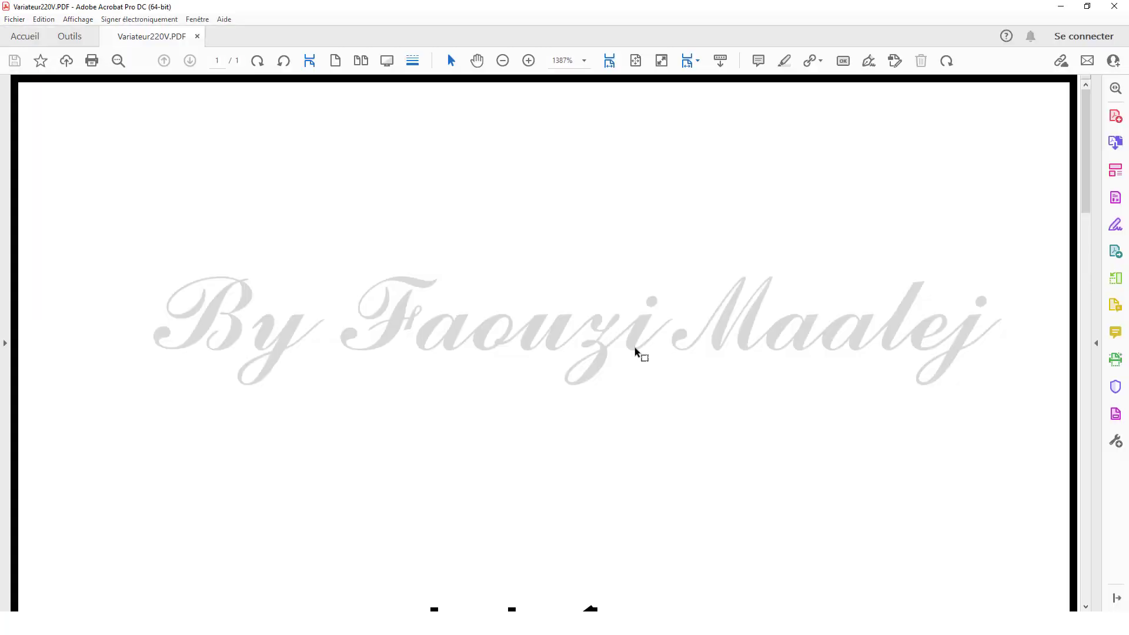
Examine the whole silkscreen and board outline page in the exported PDF, then close Acrobat
{"action": "left_click", "coordinate": [502, 60]}
{"action": "left_click", "coordinate": [503, 60]}
{"action": "left_click", "coordinate": [502, 61]}
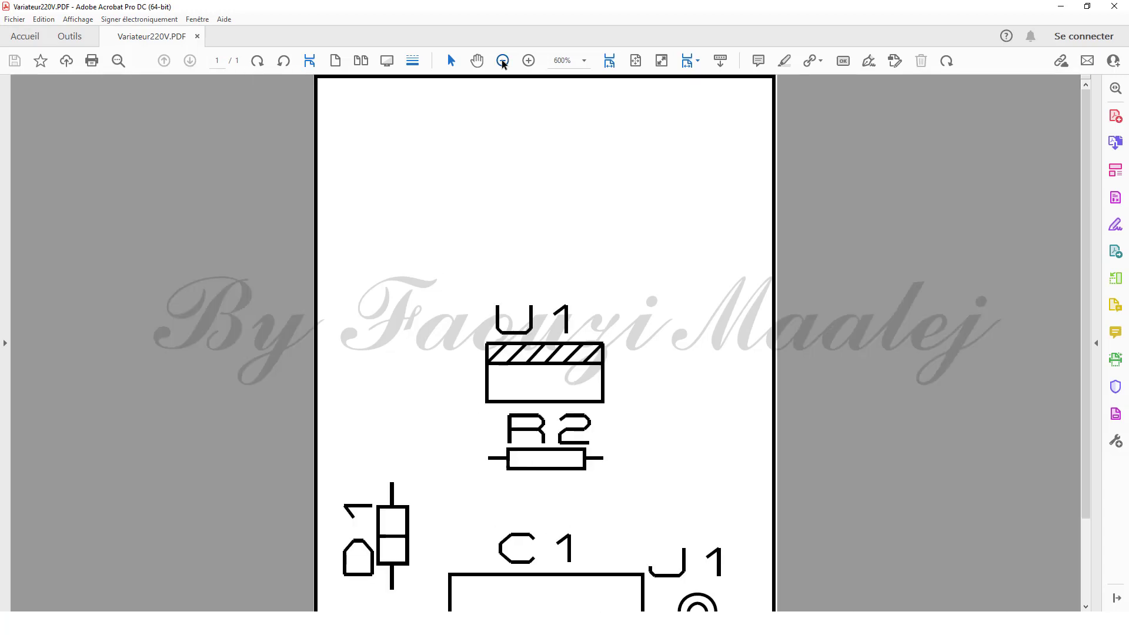
{"action": "left_click", "coordinate": [503, 61]}
{"action": "left_click", "coordinate": [502, 61]}
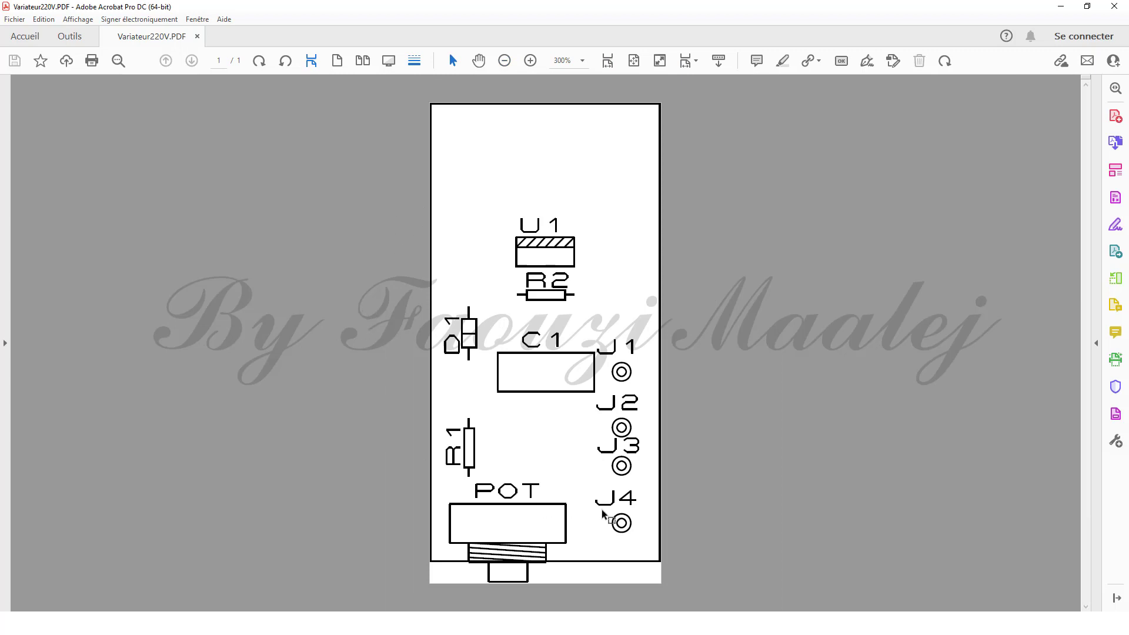
{"action": "left_click", "coordinate": [1118, 7]}
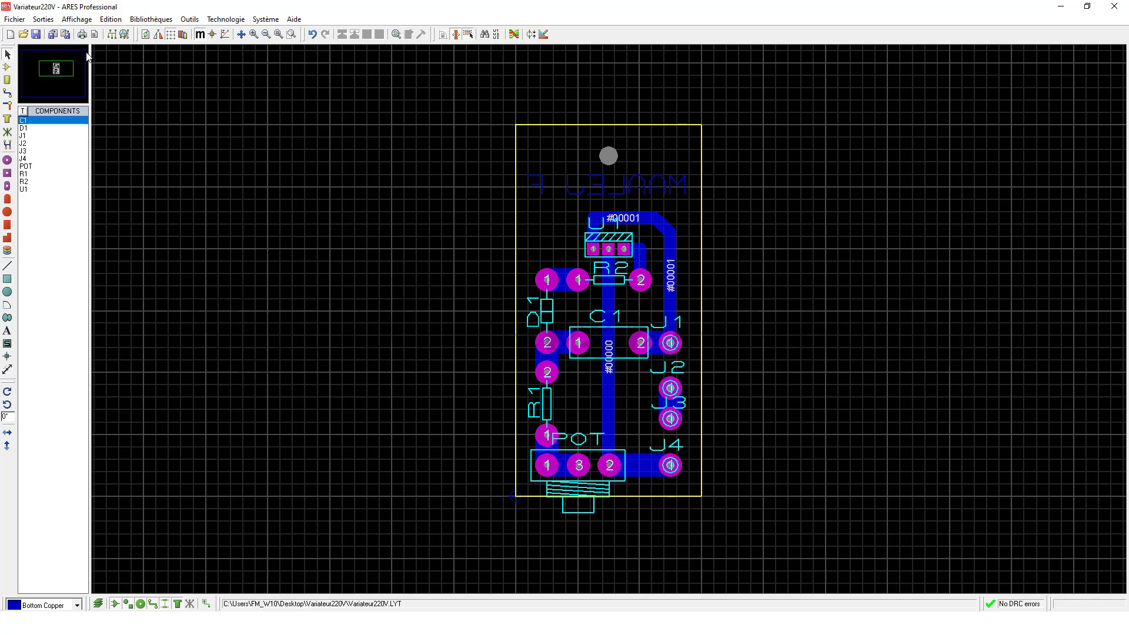
Export only the Bottom Copper layer to PDF without mirroring, view the whole page in Acrobat and close it
{"action": "left_click", "coordinate": [43, 20]}
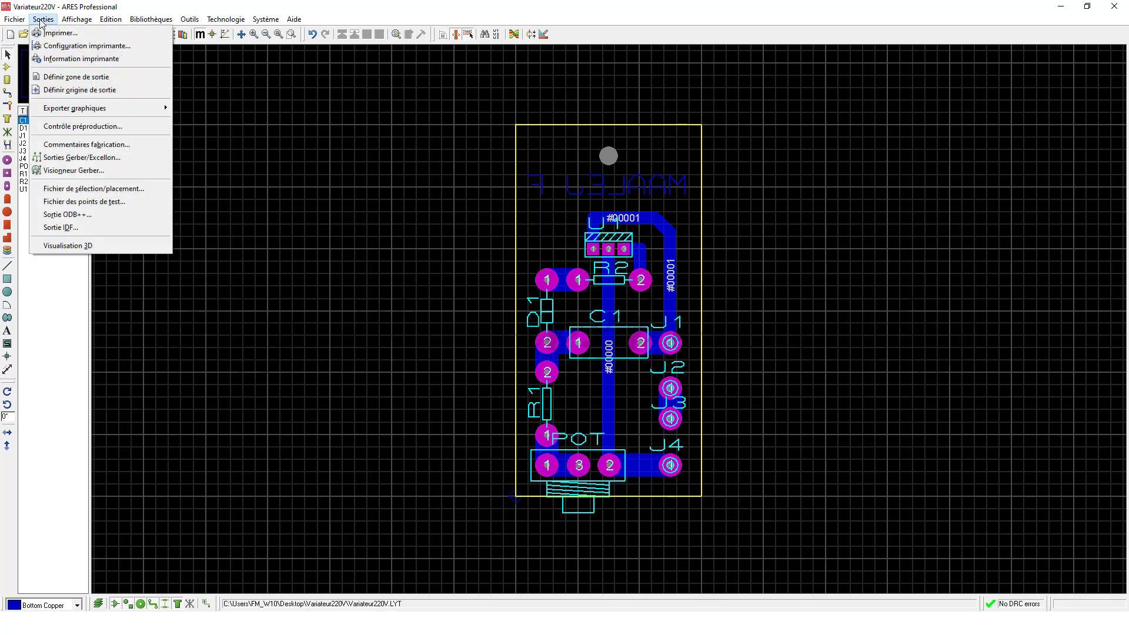
{"action": "mouse_move", "coordinate": [97, 109]}
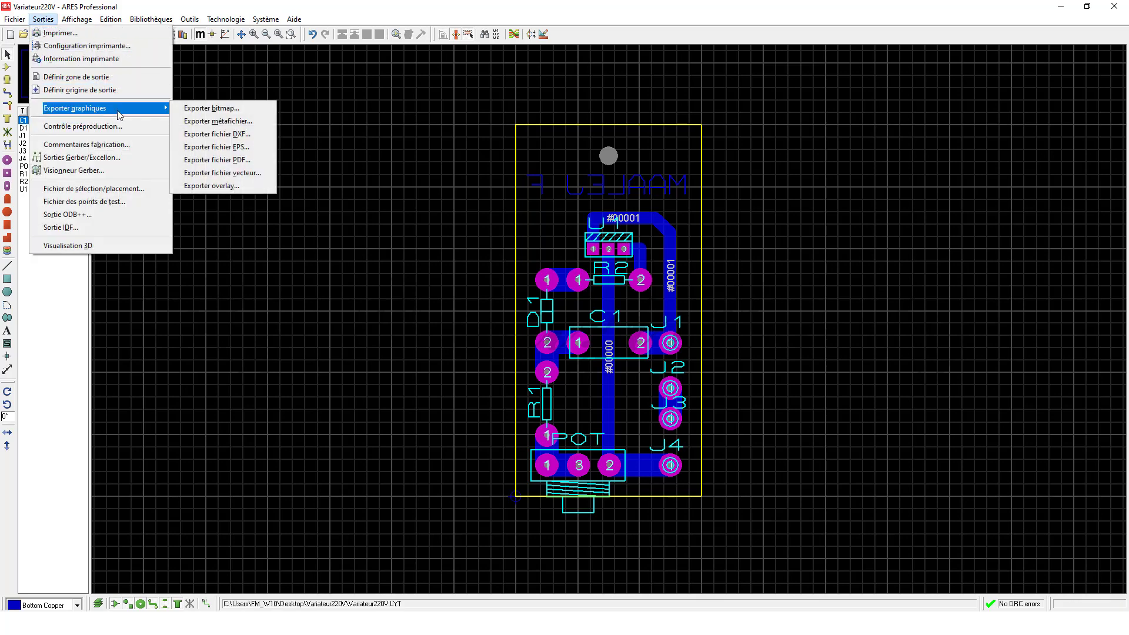
{"action": "left_click", "coordinate": [222, 161]}
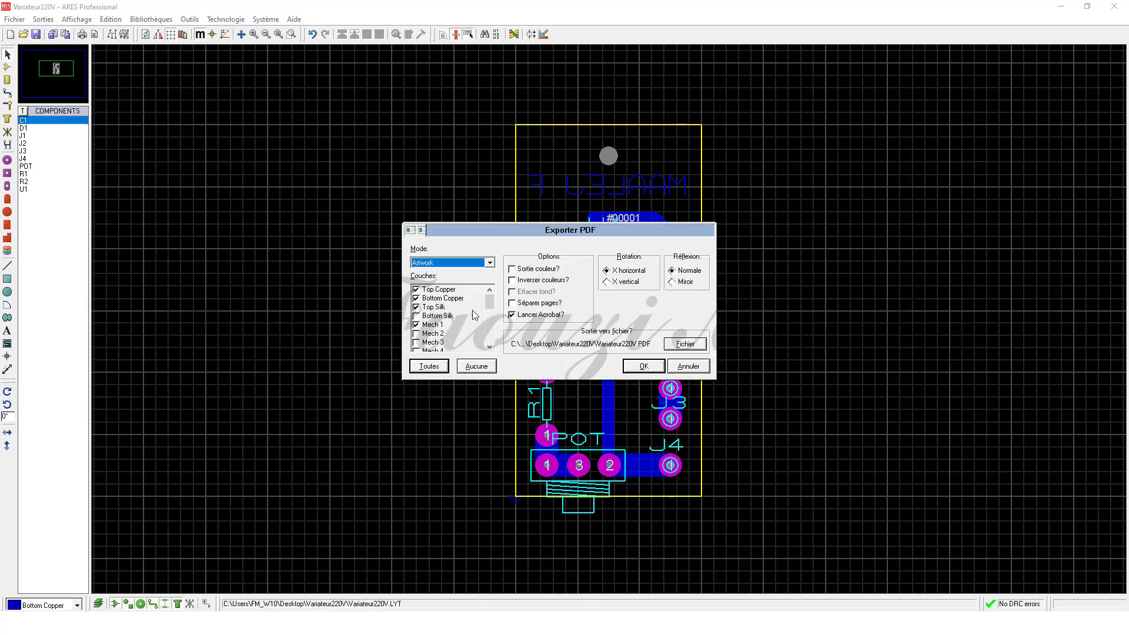
{"action": "left_click", "coordinate": [474, 367]}
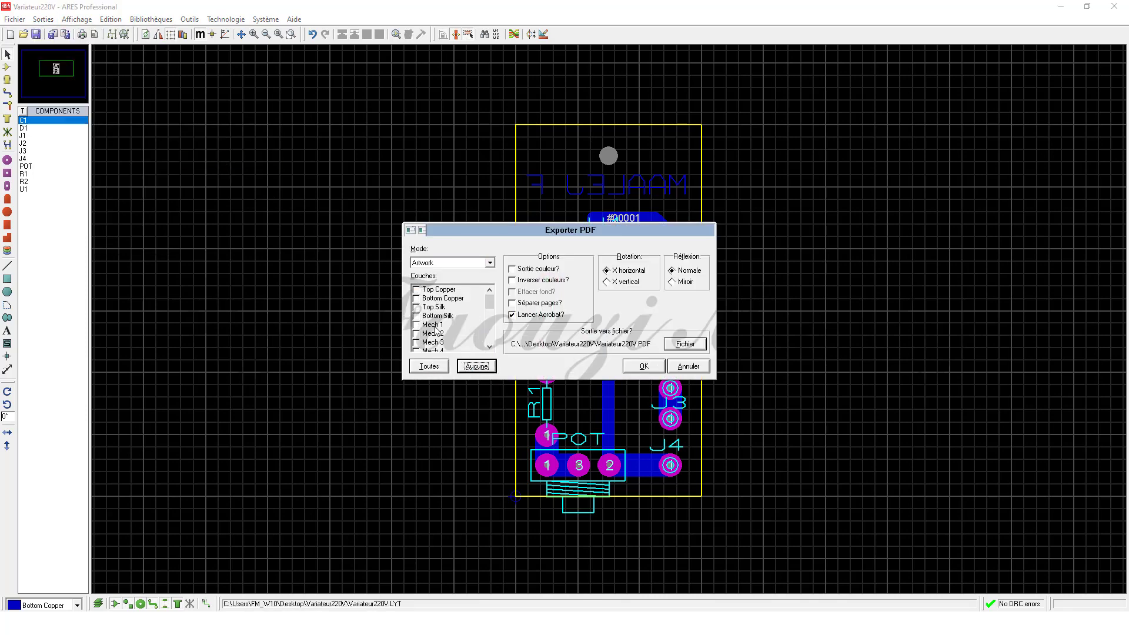
{"action": "left_click", "coordinate": [416, 299]}
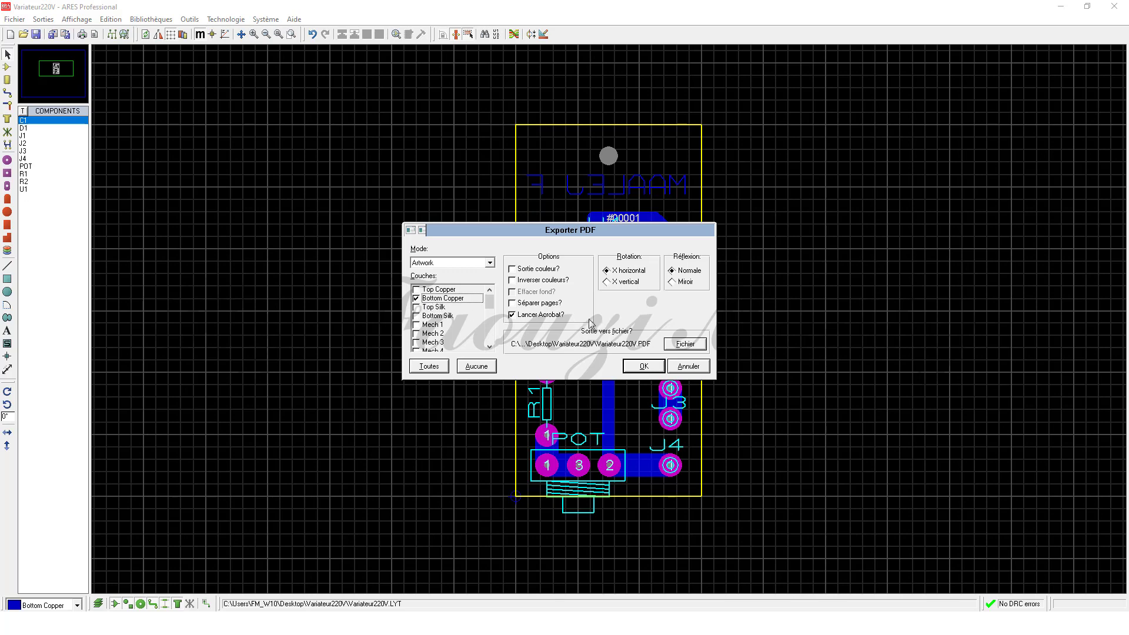
{"action": "left_click", "coordinate": [637, 366]}
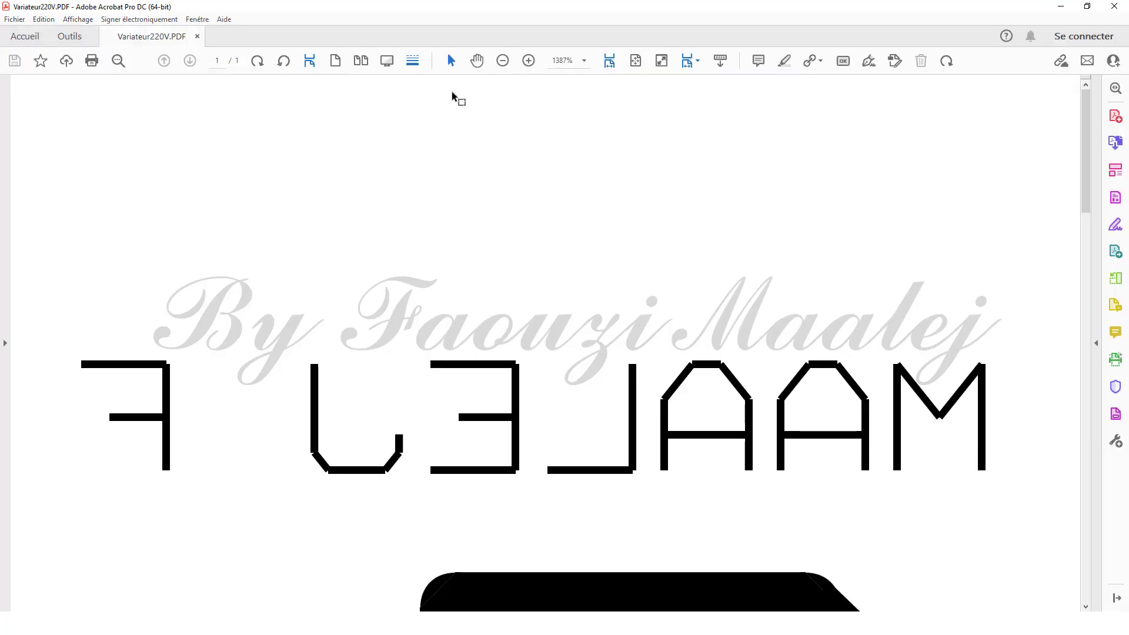
{"action": "left_click", "coordinate": [501, 61]}
{"action": "left_click", "coordinate": [501, 61]}
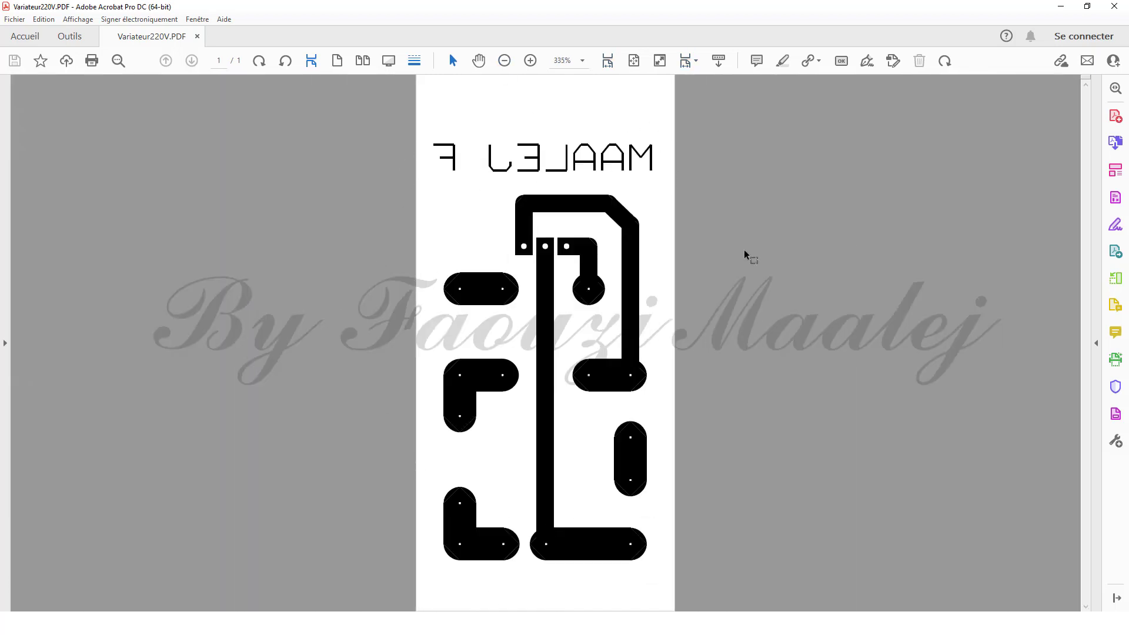
{"action": "left_click", "coordinate": [1114, 6]}
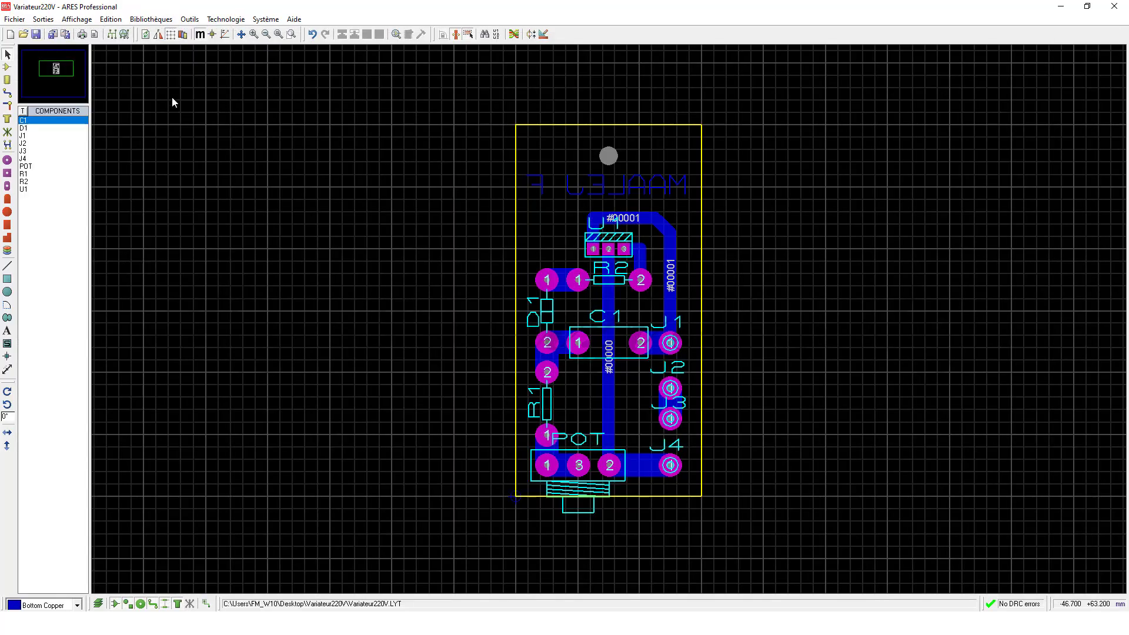
Export only the Bottom Copper layer to PDF with the Miroir reflection, view the whole page in Acrobat and close it
{"action": "left_click", "coordinate": [43, 19]}
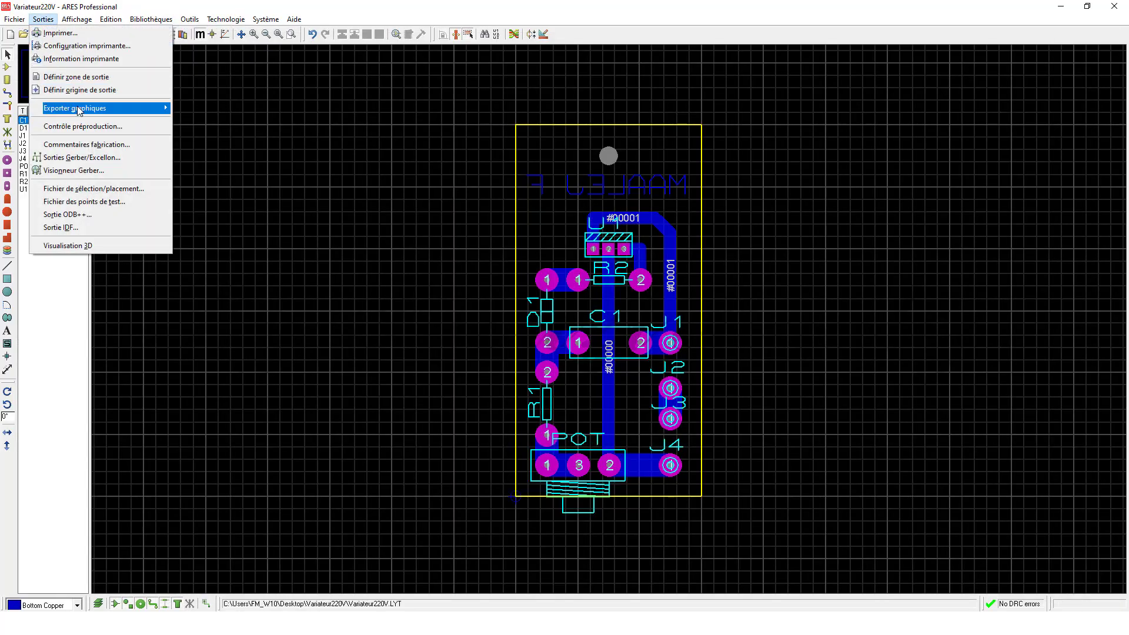
{"action": "mouse_move", "coordinate": [80, 109]}
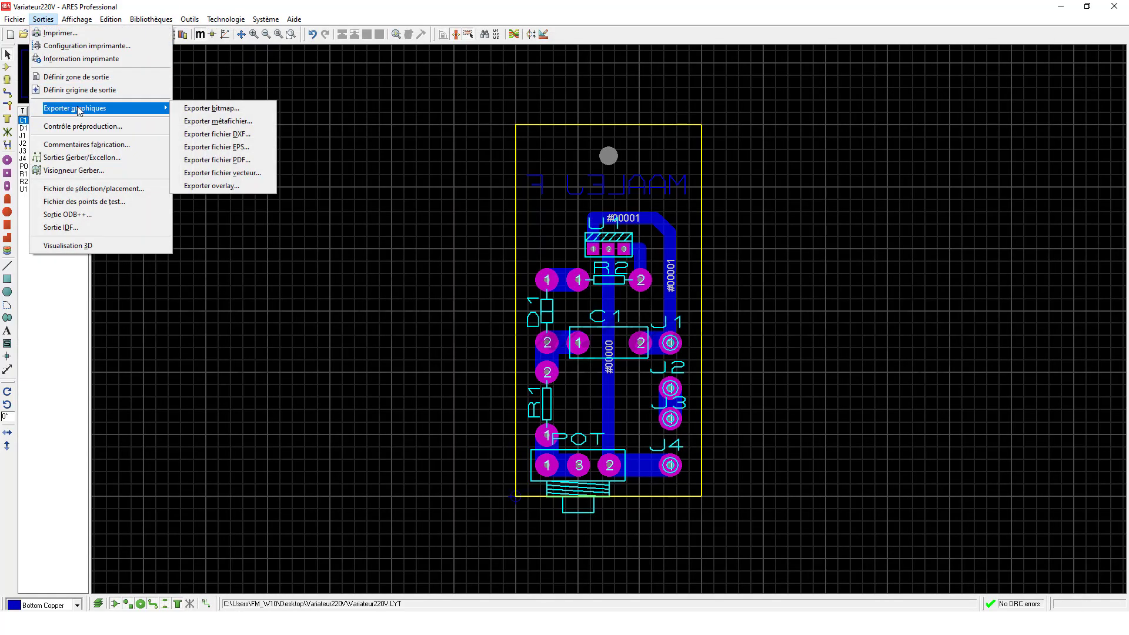
{"action": "left_click", "coordinate": [233, 159]}
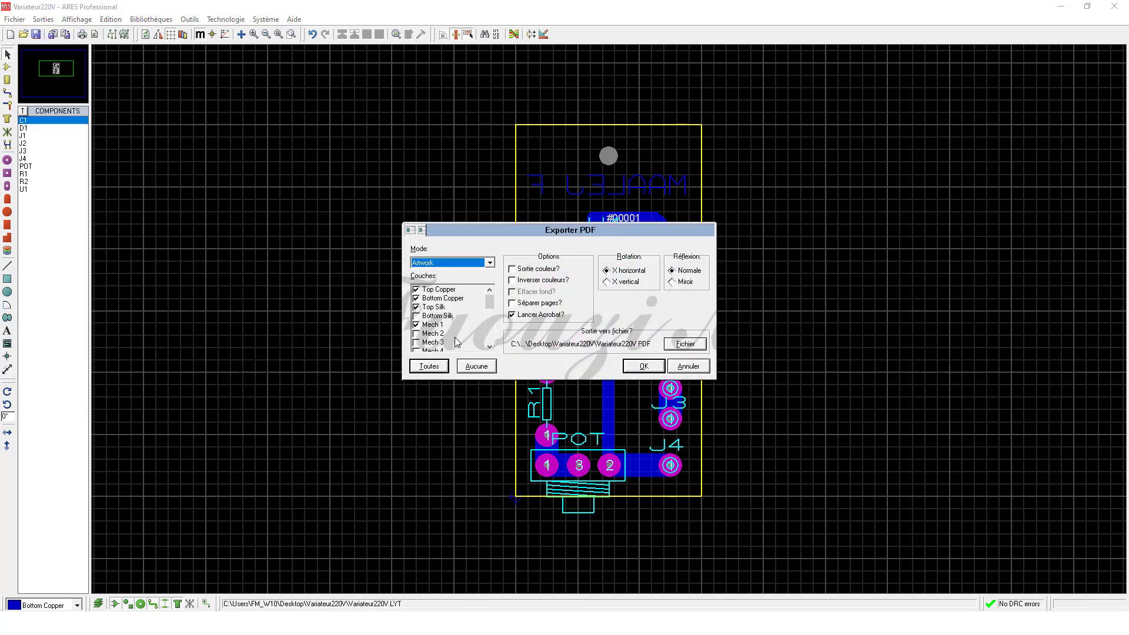
{"action": "left_click", "coordinate": [459, 364]}
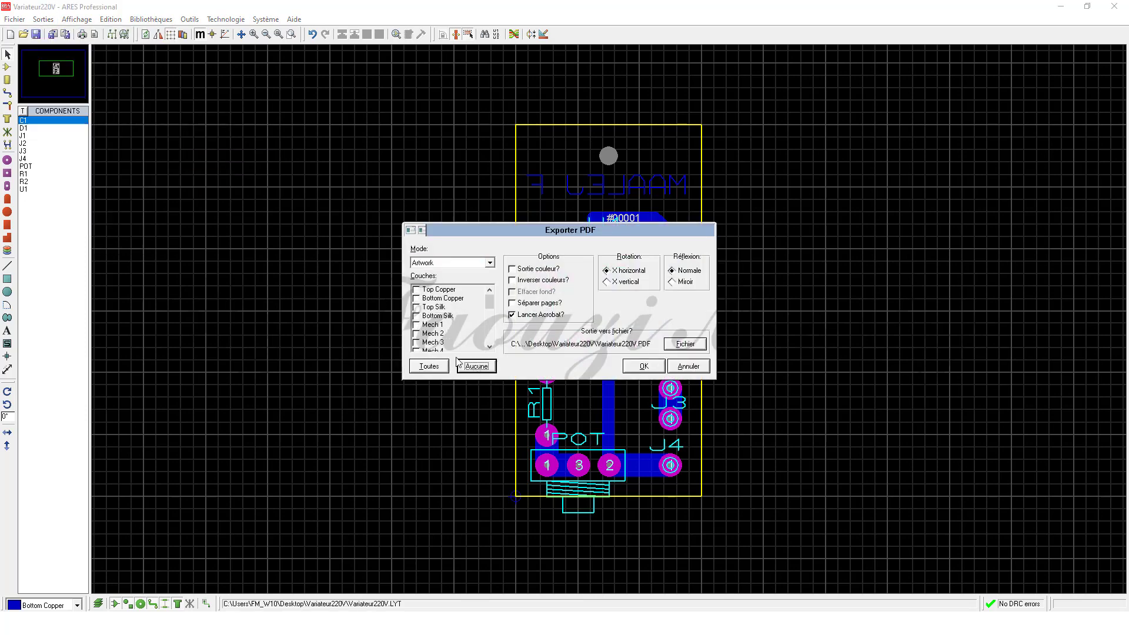
{"action": "left_click", "coordinate": [416, 299]}
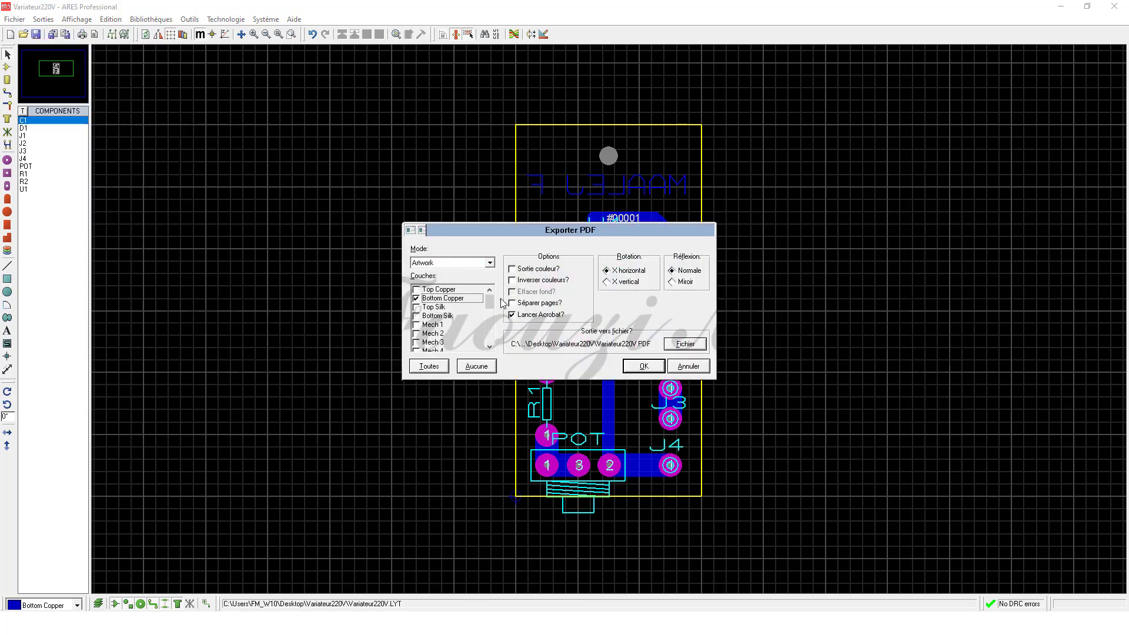
{"action": "left_click", "coordinate": [672, 282]}
{"action": "left_click", "coordinate": [643, 366]}
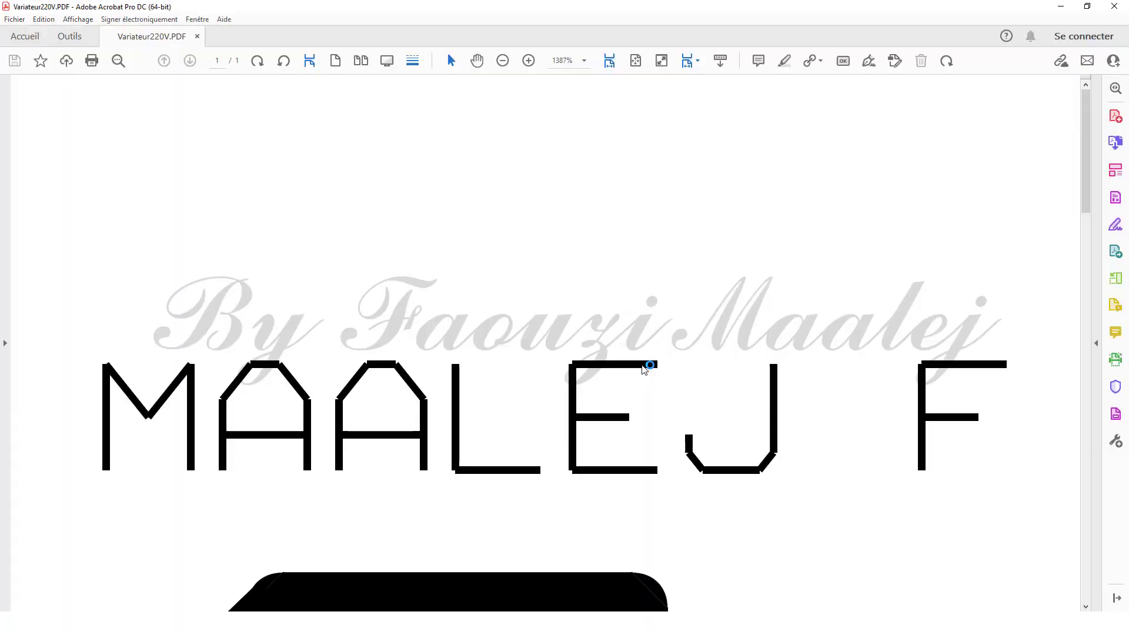
{"action": "left_click", "coordinate": [502, 61]}
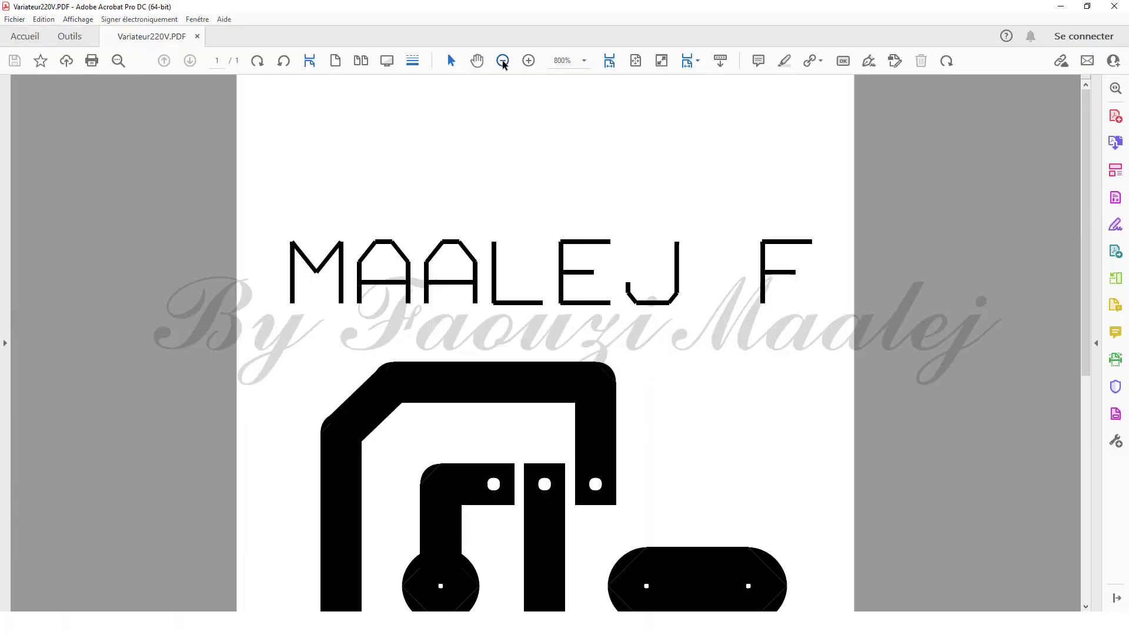
{"action": "left_click", "coordinate": [503, 61]}
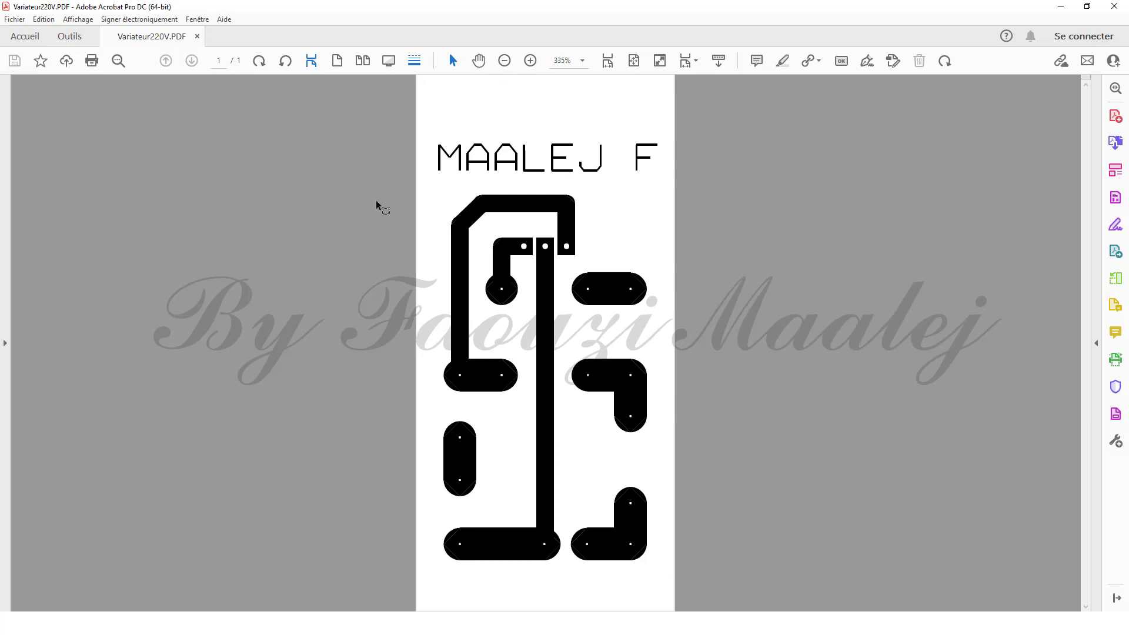
{"action": "left_click", "coordinate": [1114, 6]}
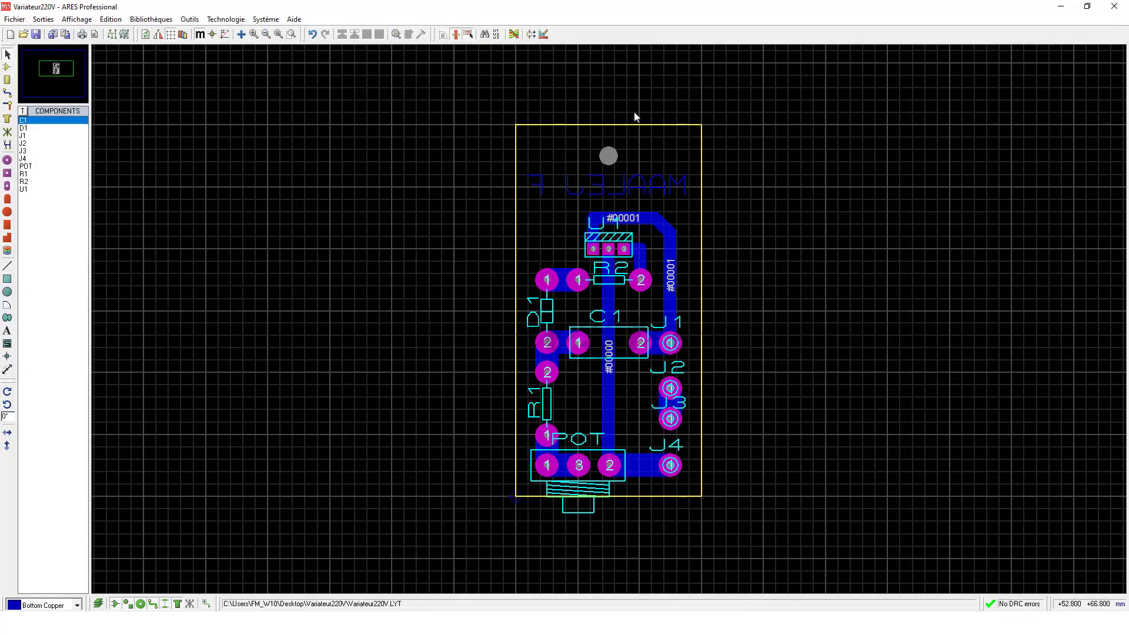
Set up a print of only the Bottom Copper and Board Edge layers, move the board further into the page, and leave without printing
{"action": "left_click", "coordinate": [43, 19]}
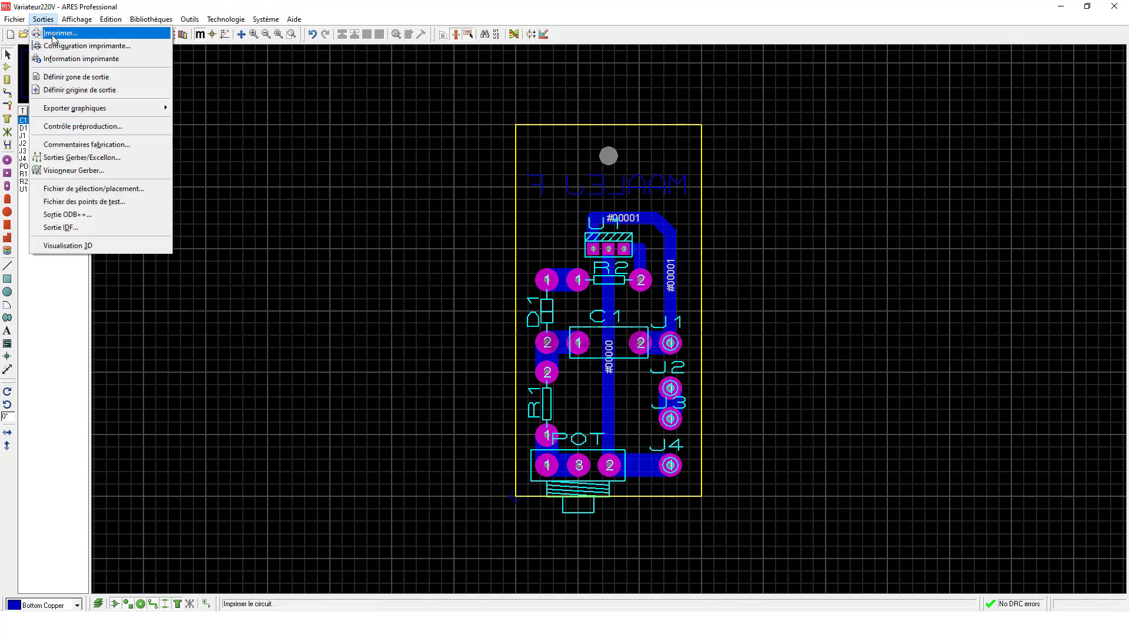
{"action": "left_click", "coordinate": [53, 33]}
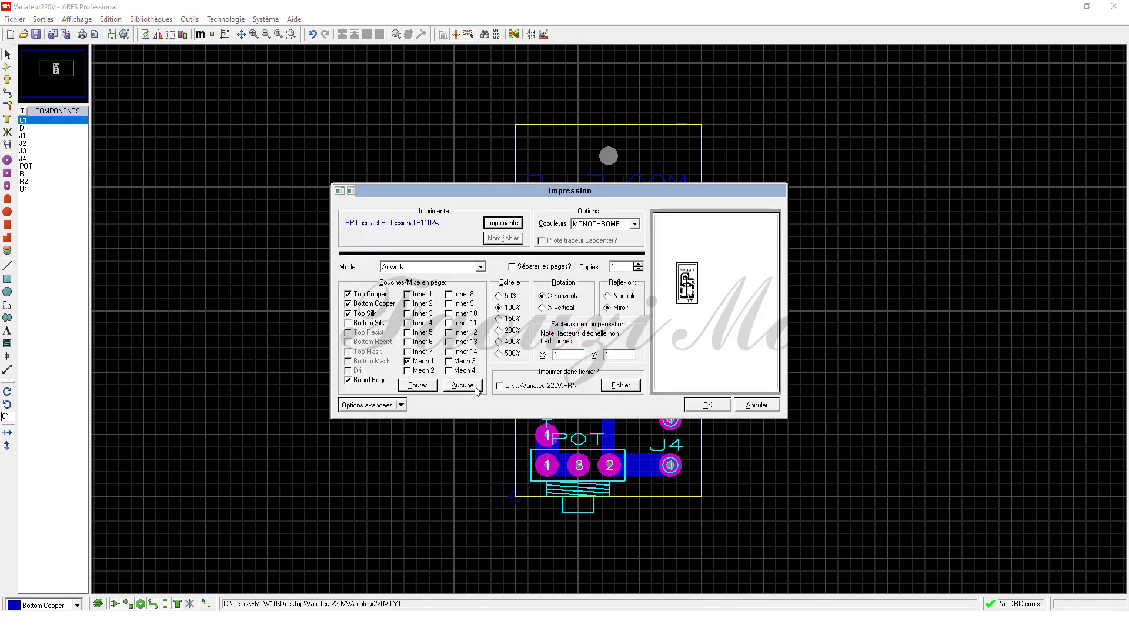
{"action": "left_click", "coordinate": [475, 389]}
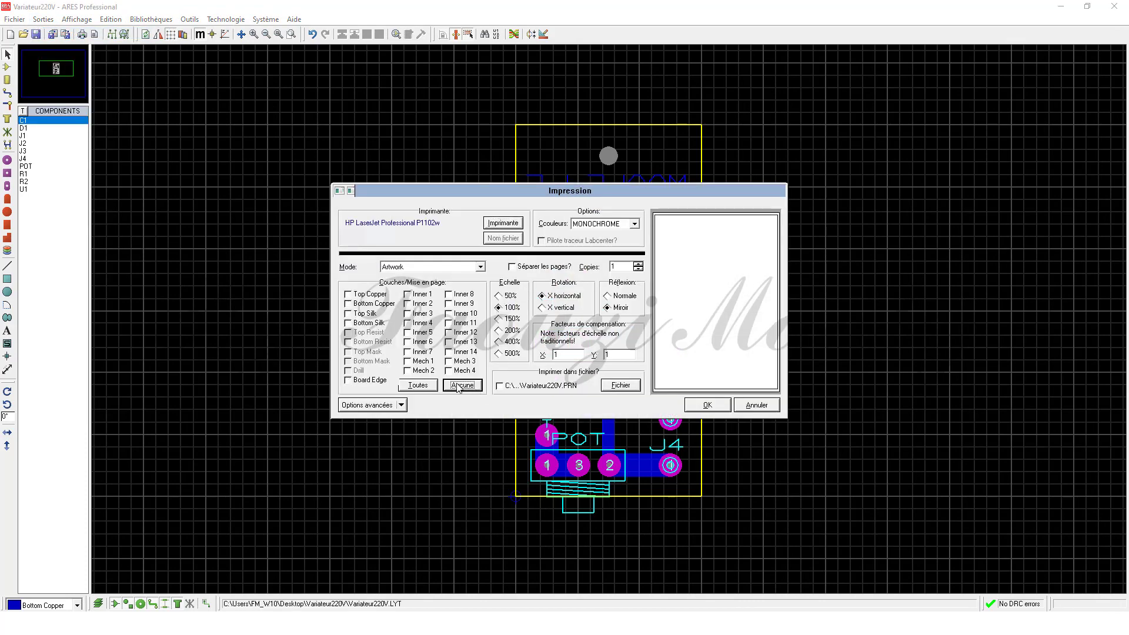
{"action": "left_click", "coordinate": [348, 304]}
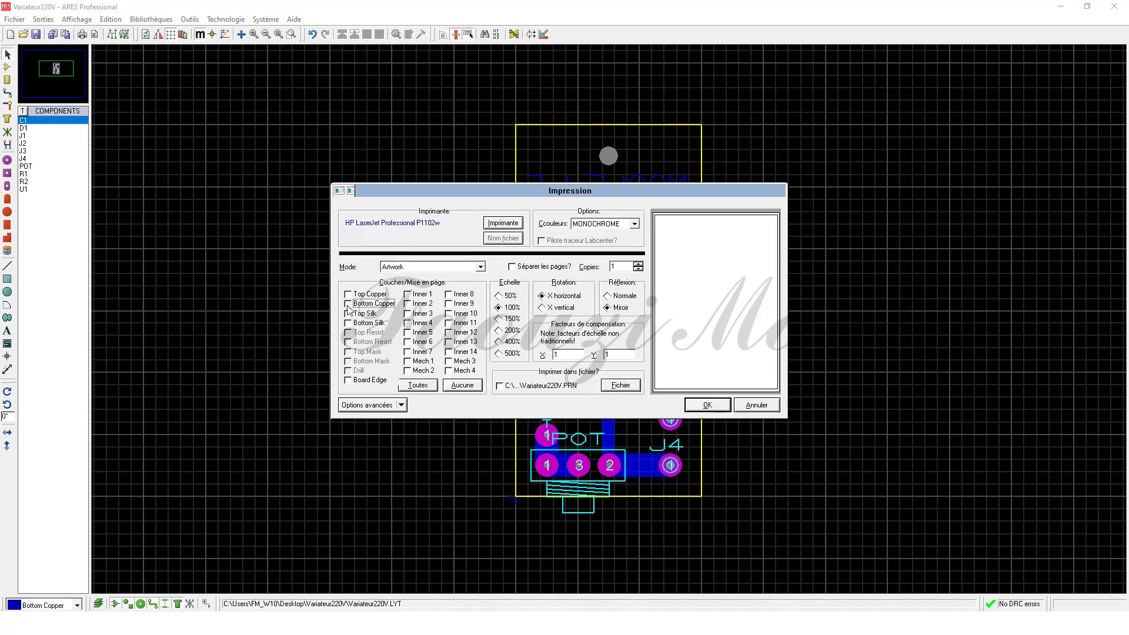
{"action": "left_click", "coordinate": [351, 380]}
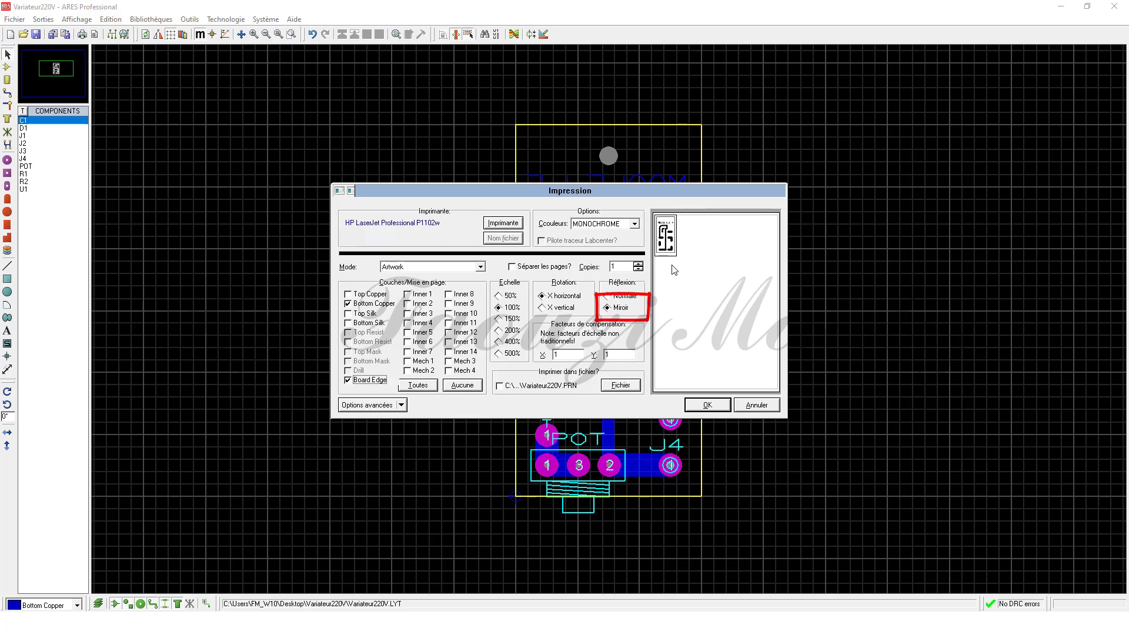
{"action": "left_click_drag", "start_coordinate": [667, 247], "coordinate": [708, 286]}
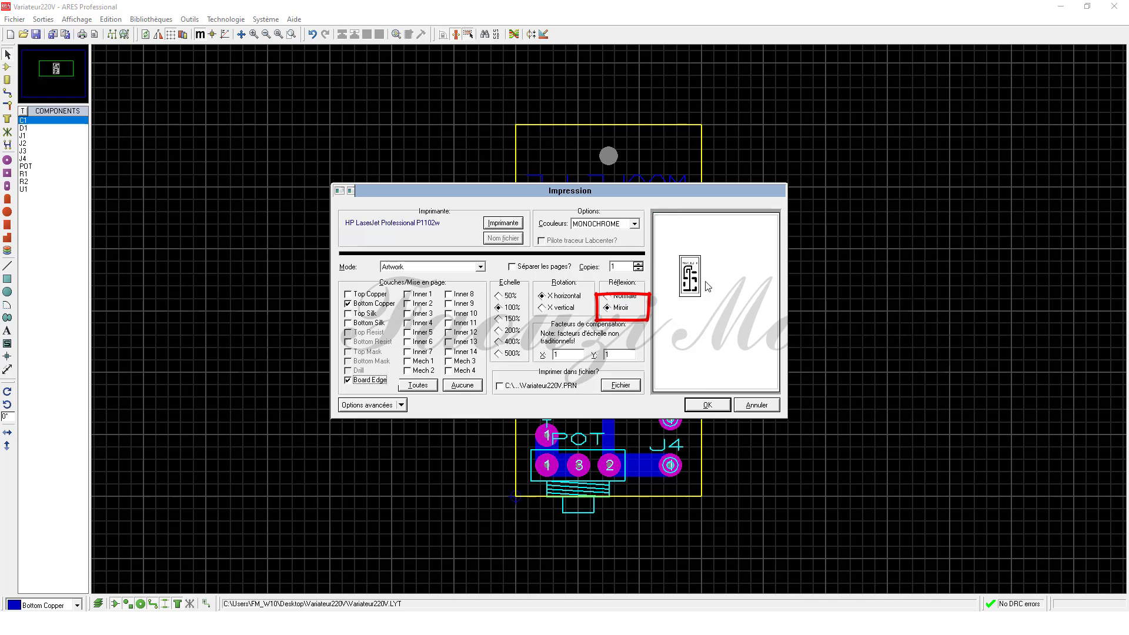
{"action": "left_click", "coordinate": [713, 406]}
{"action": "left_click", "coordinate": [755, 406]}
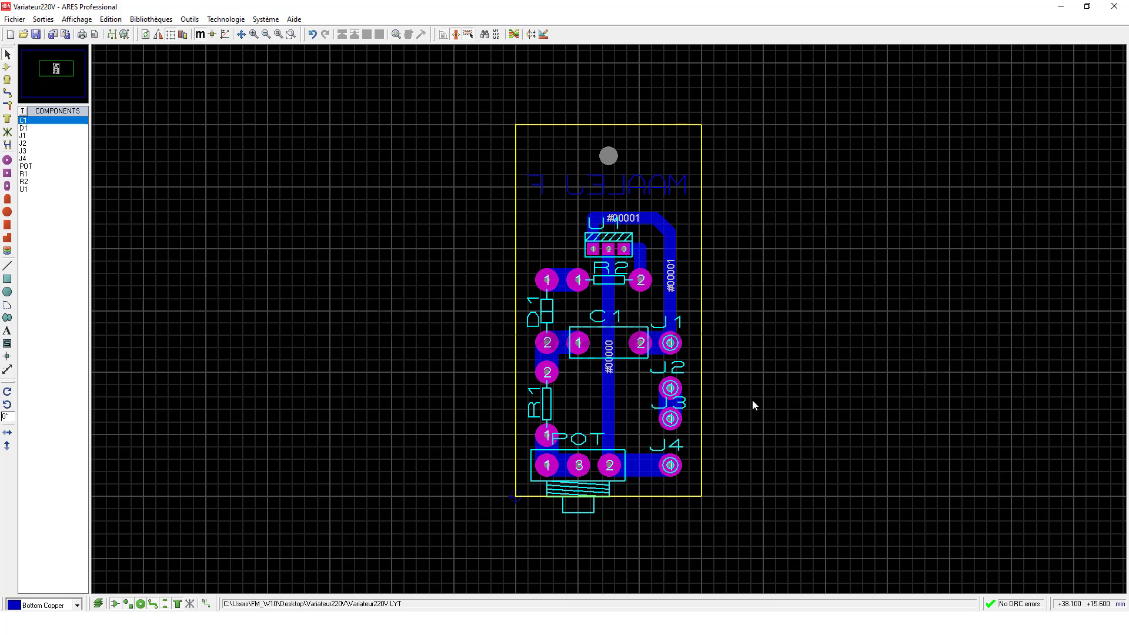
Start a Gerber/Excellon output that includes only the Bottom Copper, Drill and Edge layers
{"action": "left_click", "coordinate": [52, 20]}
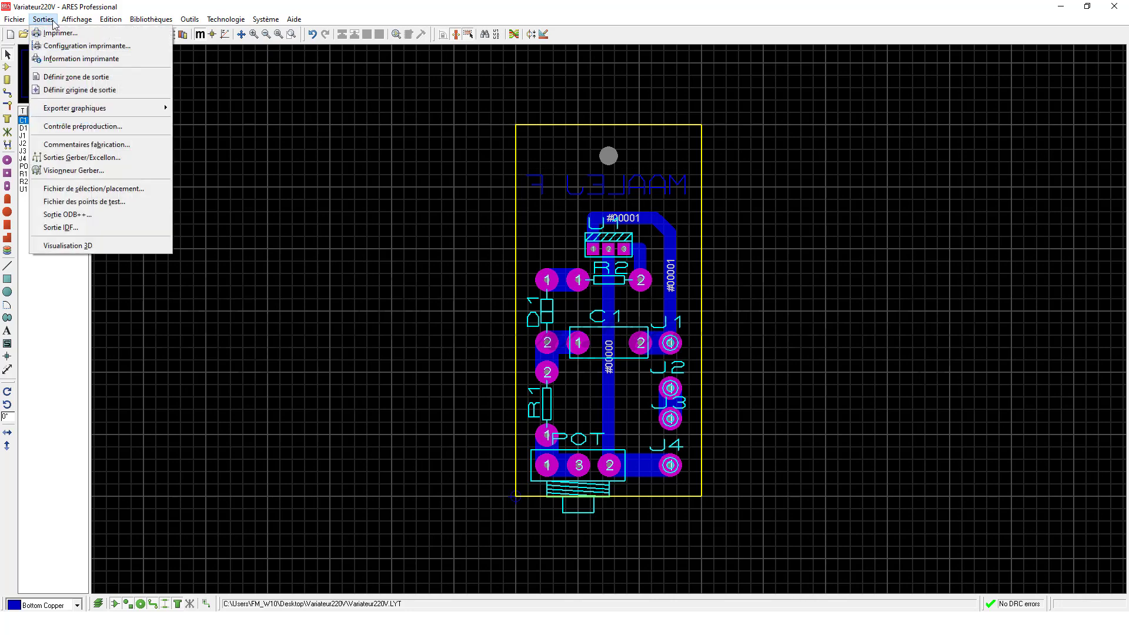
{"action": "left_click", "coordinate": [108, 158]}
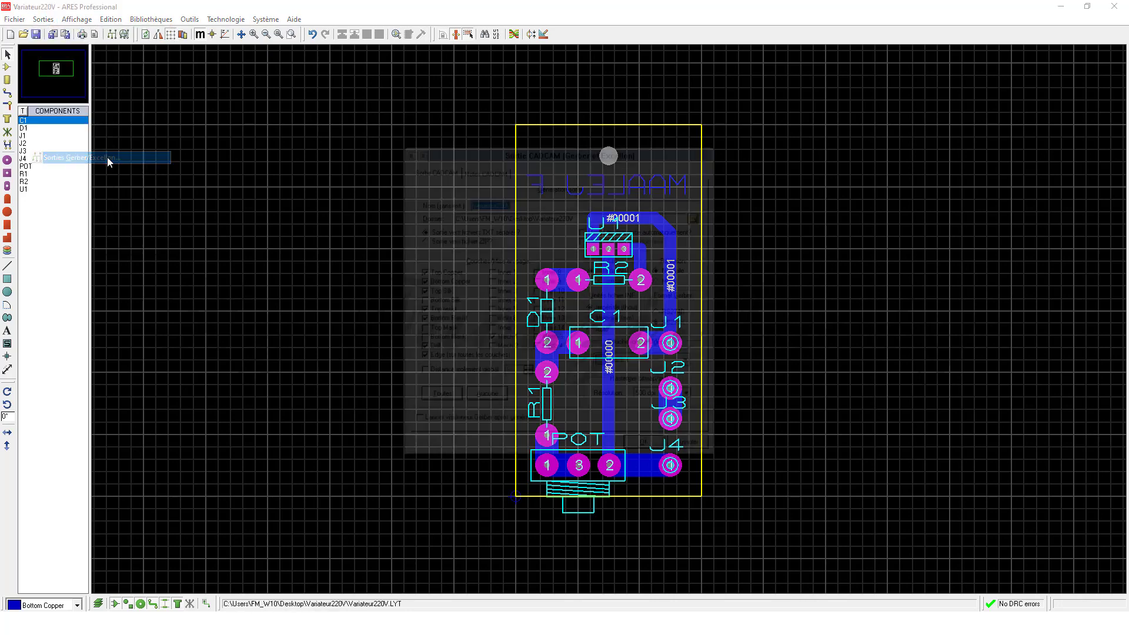
{"action": "left_click", "coordinate": [484, 396]}
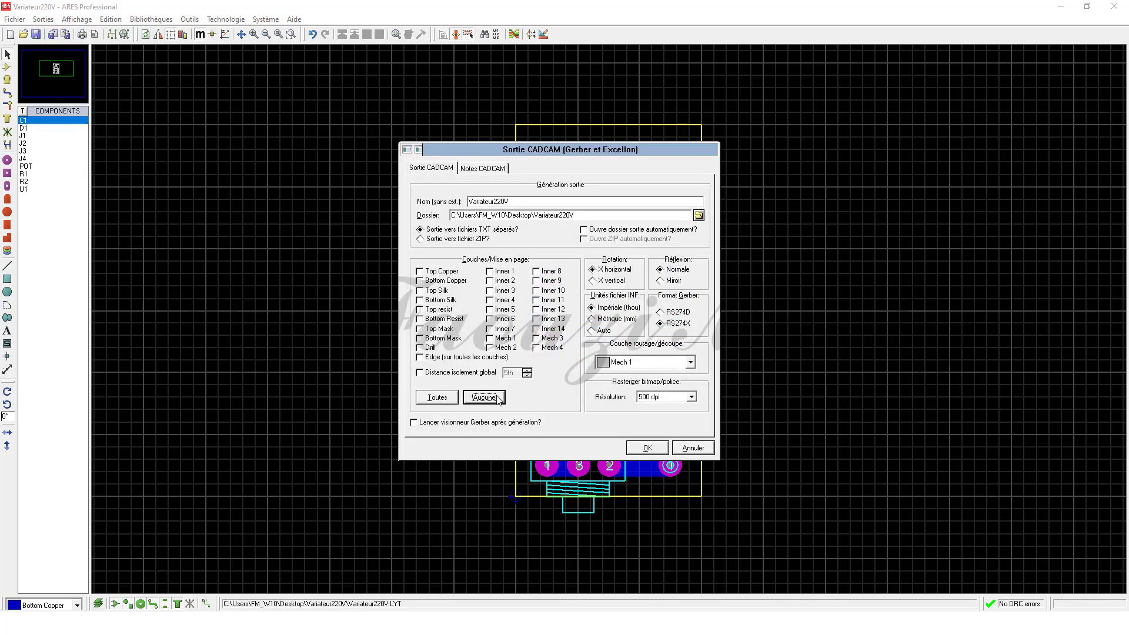
{"action": "left_click", "coordinate": [424, 284]}
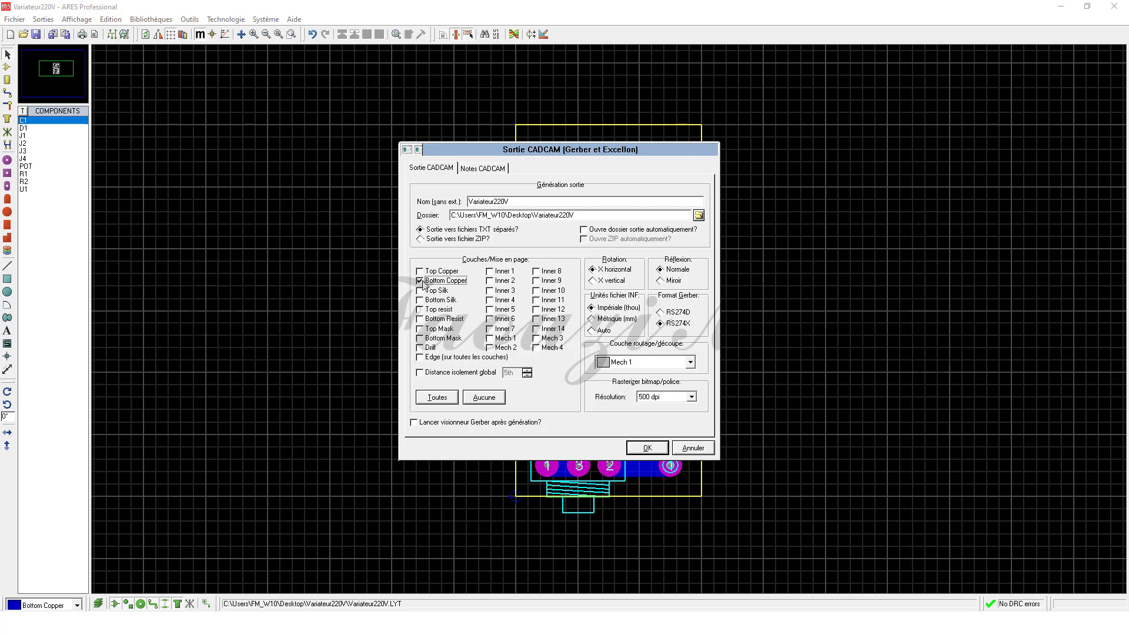
{"action": "left_click", "coordinate": [423, 348]}
{"action": "left_click", "coordinate": [422, 360]}
Set the output's INF file units to metric (mm), reflection to Miroir and destination to a ZIP file, and generate it
{"action": "left_click", "coordinate": [592, 320]}
{"action": "left_click", "coordinate": [661, 283]}
{"action": "left_click", "coordinate": [420, 240]}
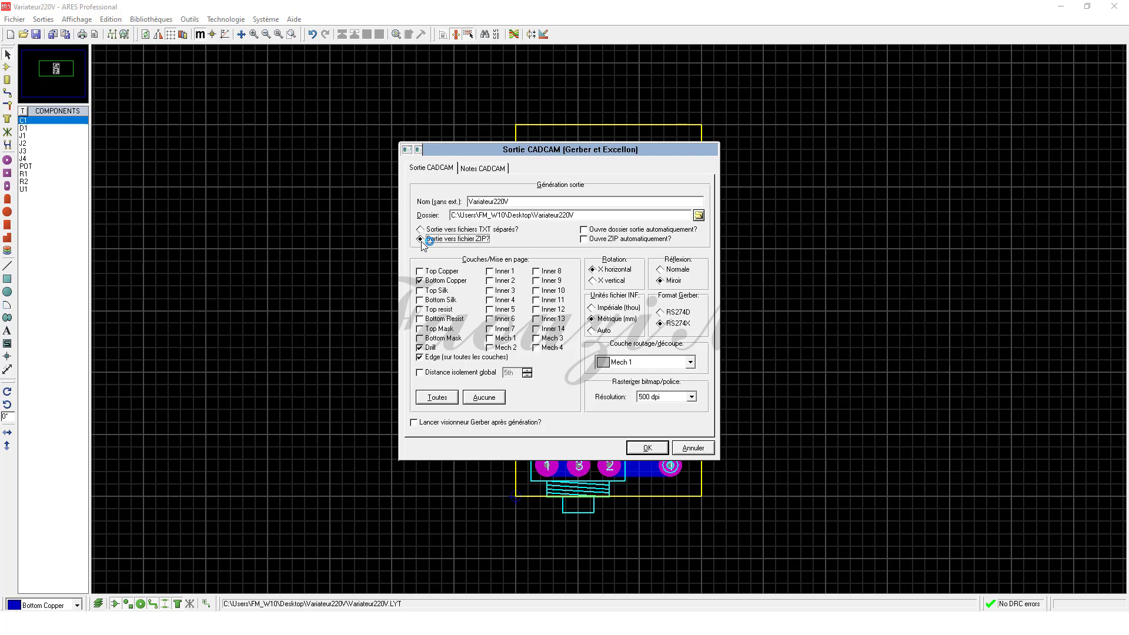
{"action": "left_click", "coordinate": [648, 448]}
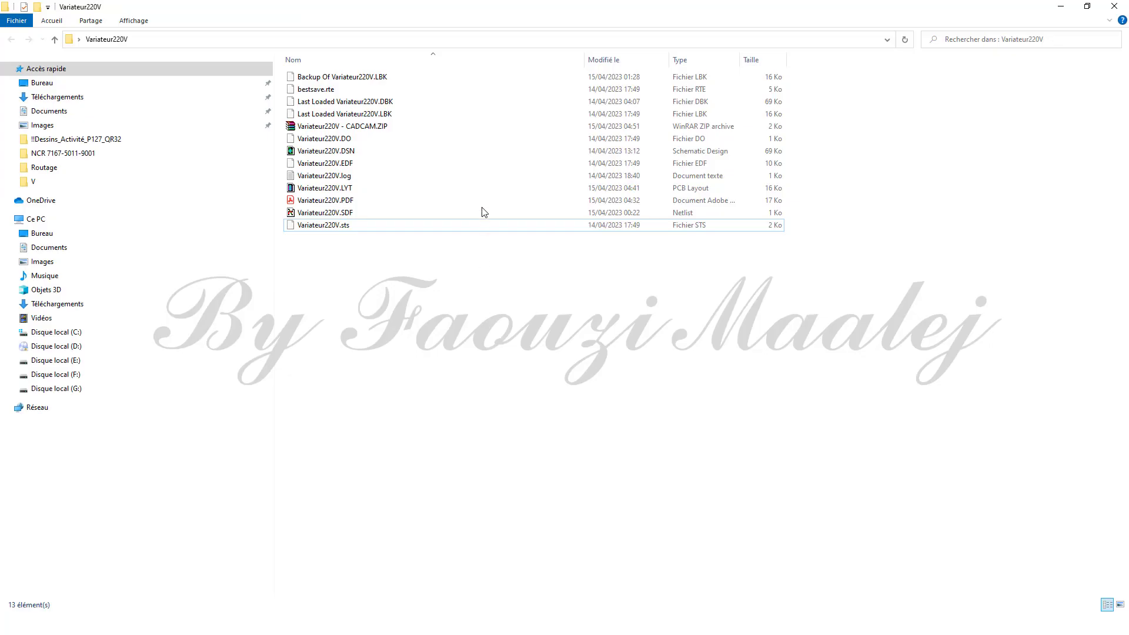
In File Explorer, extract Variateur220V - CADCAM.ZIP into a folder of the same name and look through the extracted files
{"action": "left_click", "coordinate": [380, 128]}
{"action": "left_click_drag", "start_coordinate": [379, 128], "coordinate": [438, 291]}
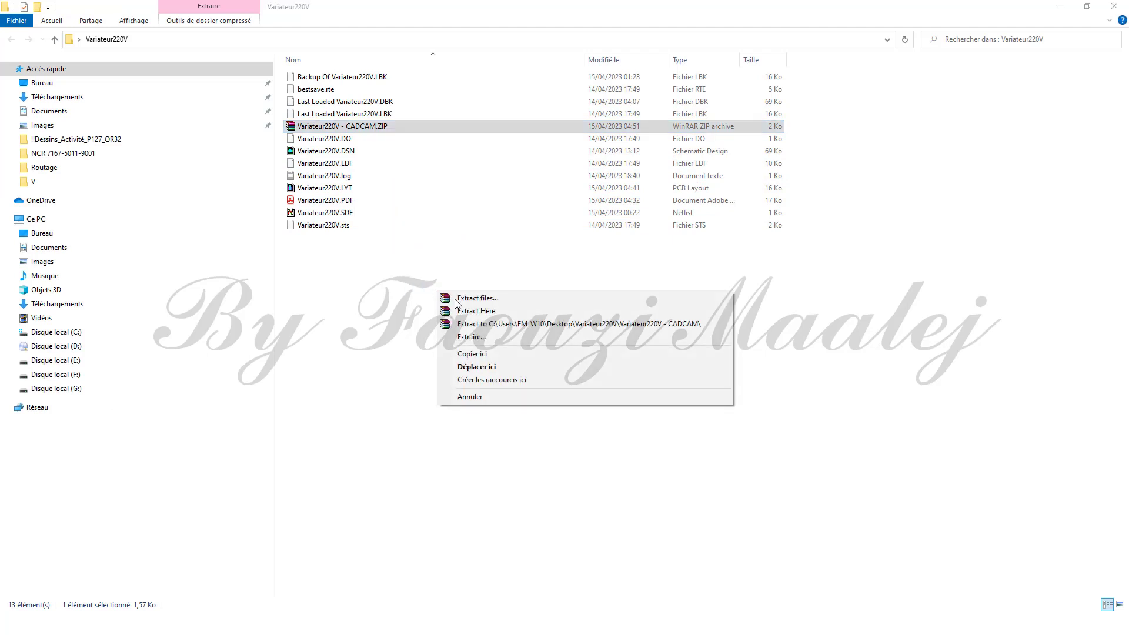
{"action": "left_click", "coordinate": [501, 324]}
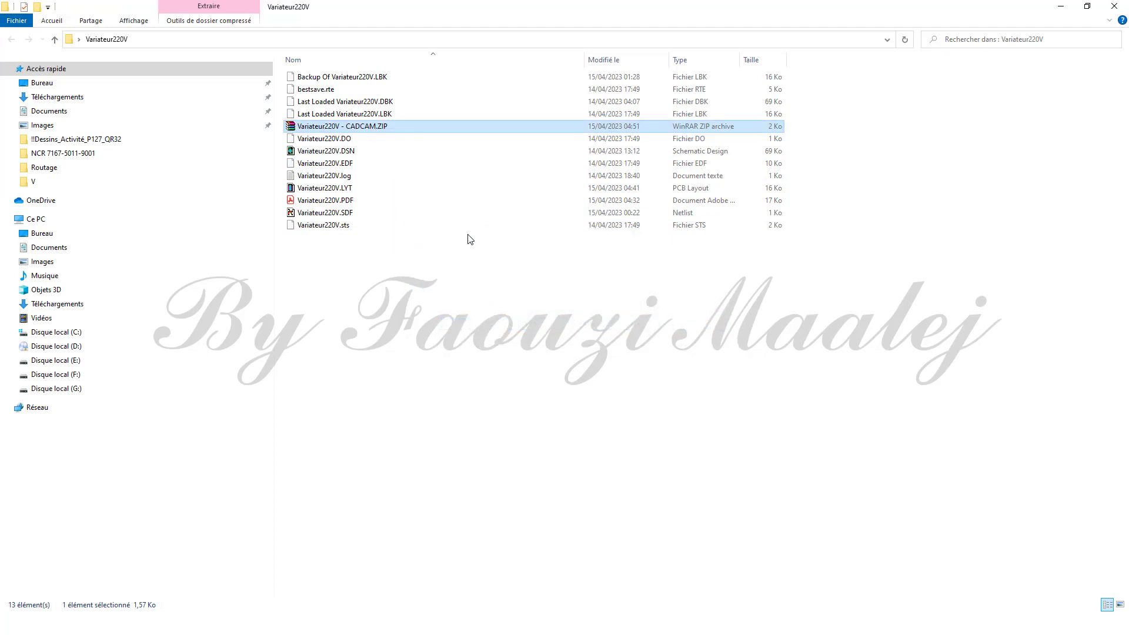
{"action": "double_click", "coordinate": [361, 77]}
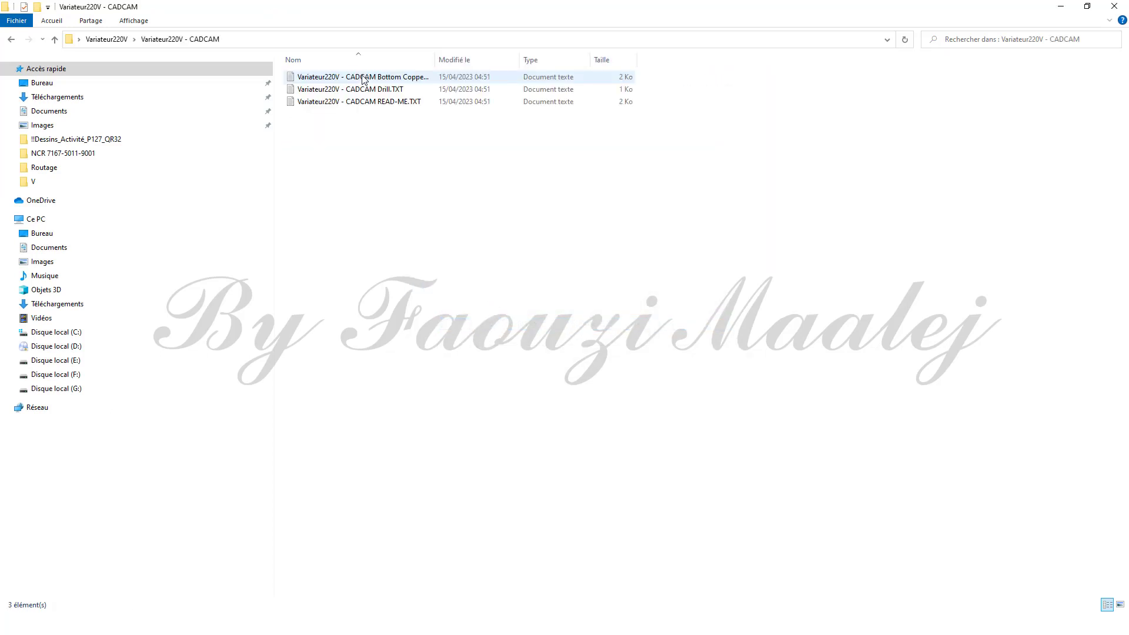
{"action": "left_click", "coordinate": [389, 93]}
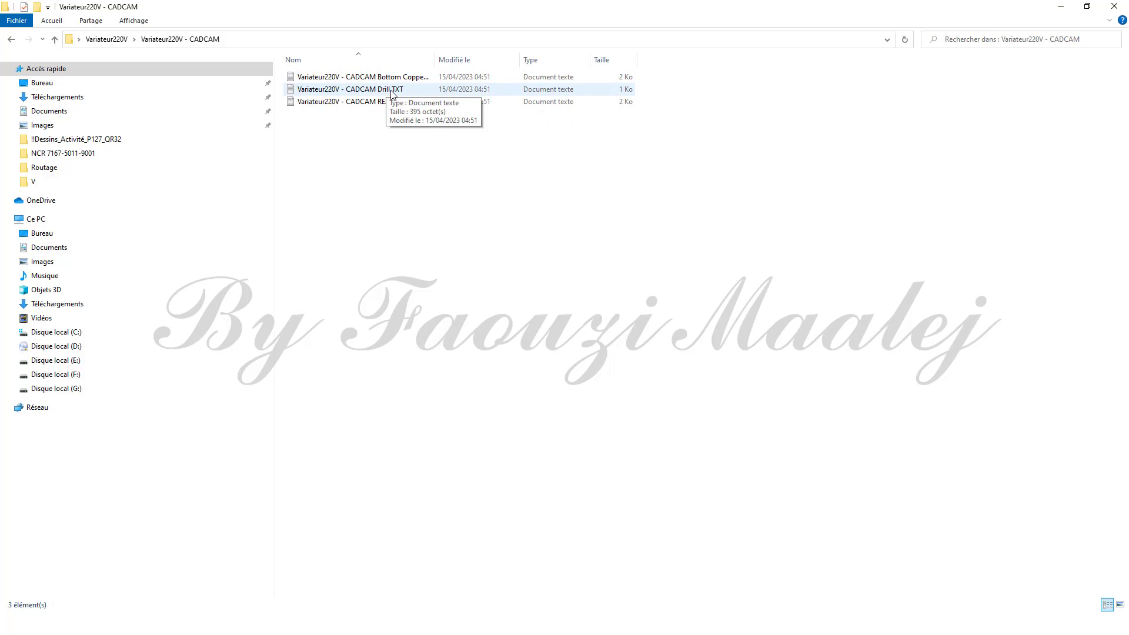
{"action": "left_click", "coordinate": [55, 39]}
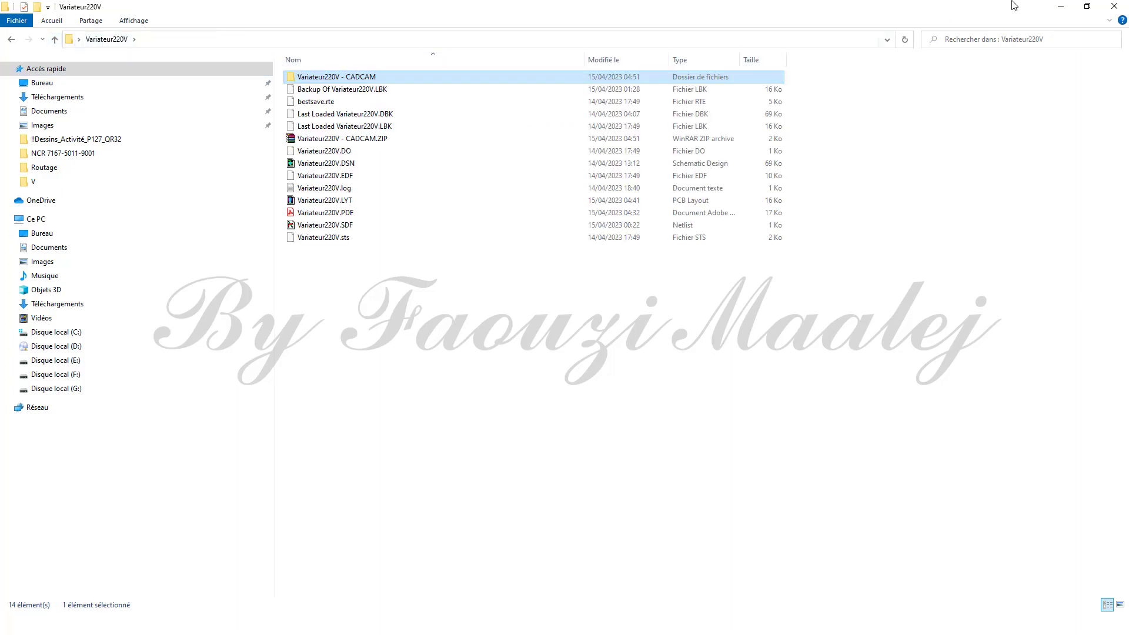
{"action": "left_click", "coordinate": [1062, 9]}
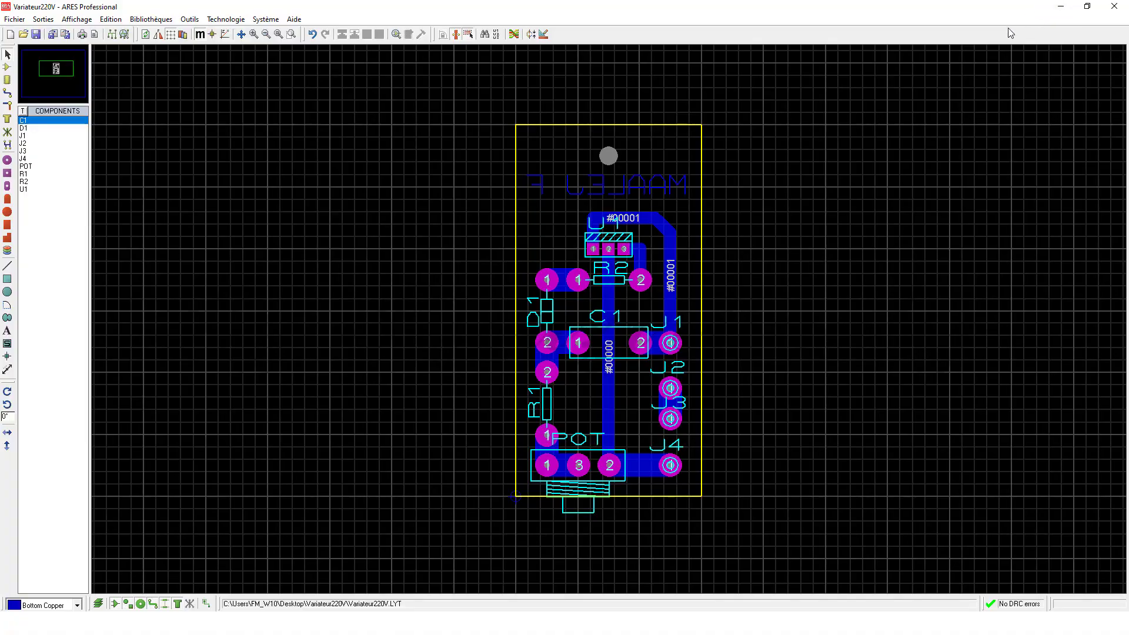
Generate a Gerber output of only the Top Silk and Edge layers with Normale reflection, as separate TXT files
{"action": "left_click", "coordinate": [47, 21]}
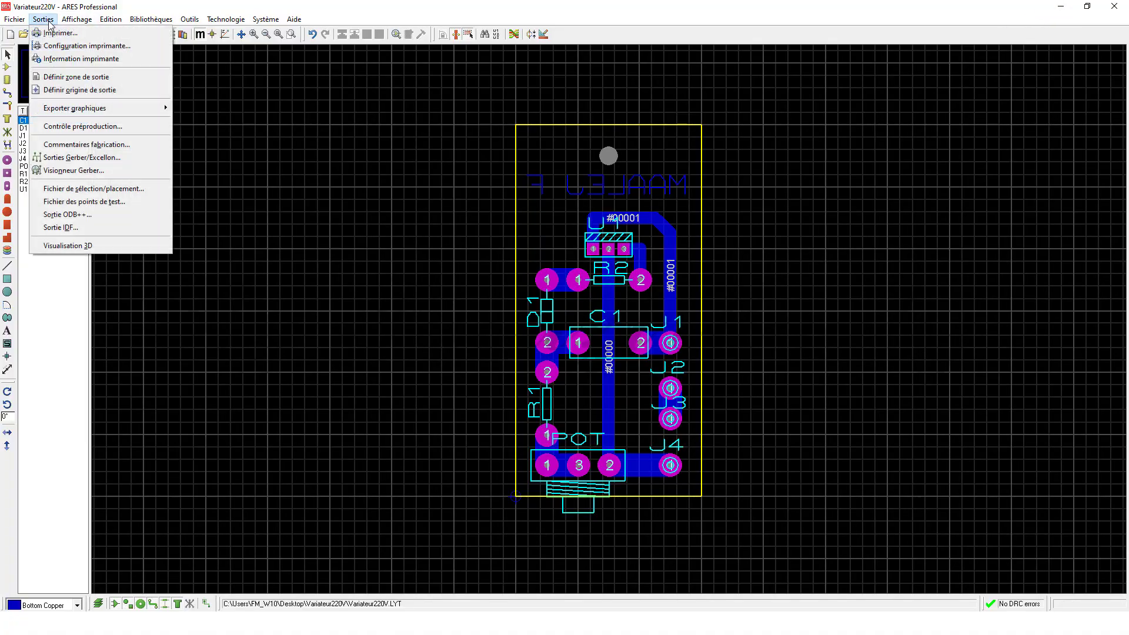
{"action": "left_click", "coordinate": [104, 157]}
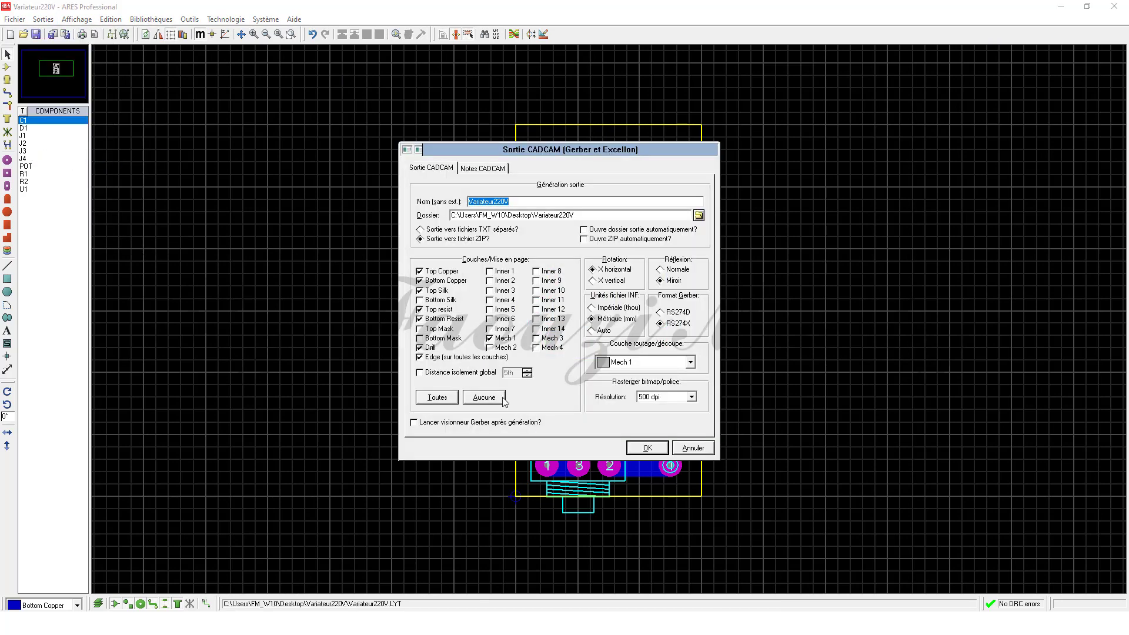
{"action": "left_click", "coordinate": [484, 397]}
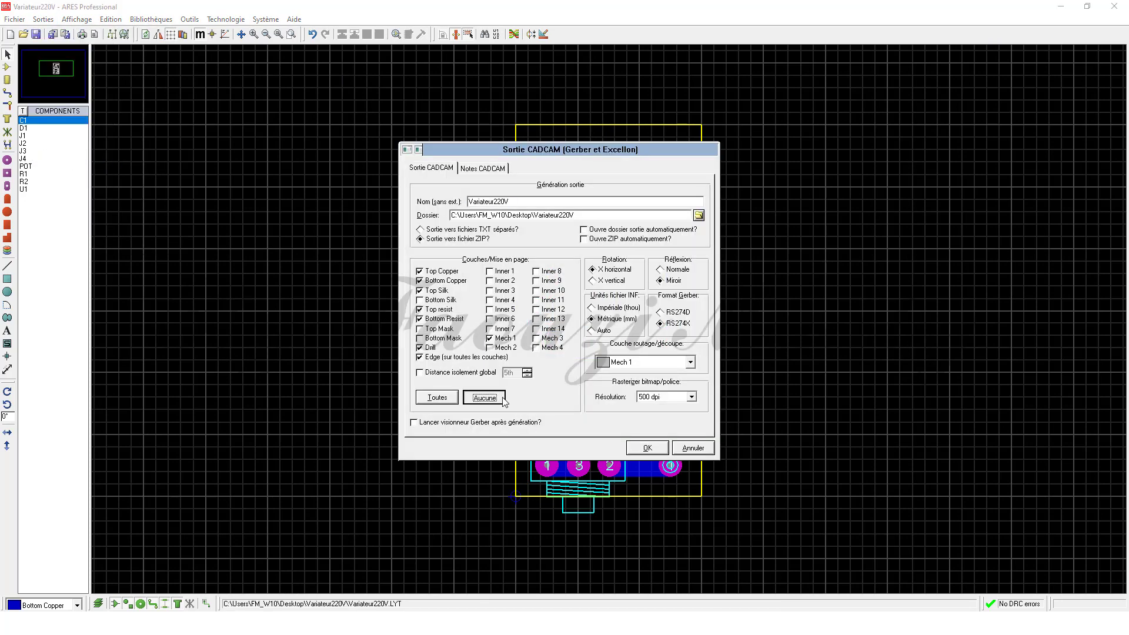
{"action": "left_click", "coordinate": [422, 292]}
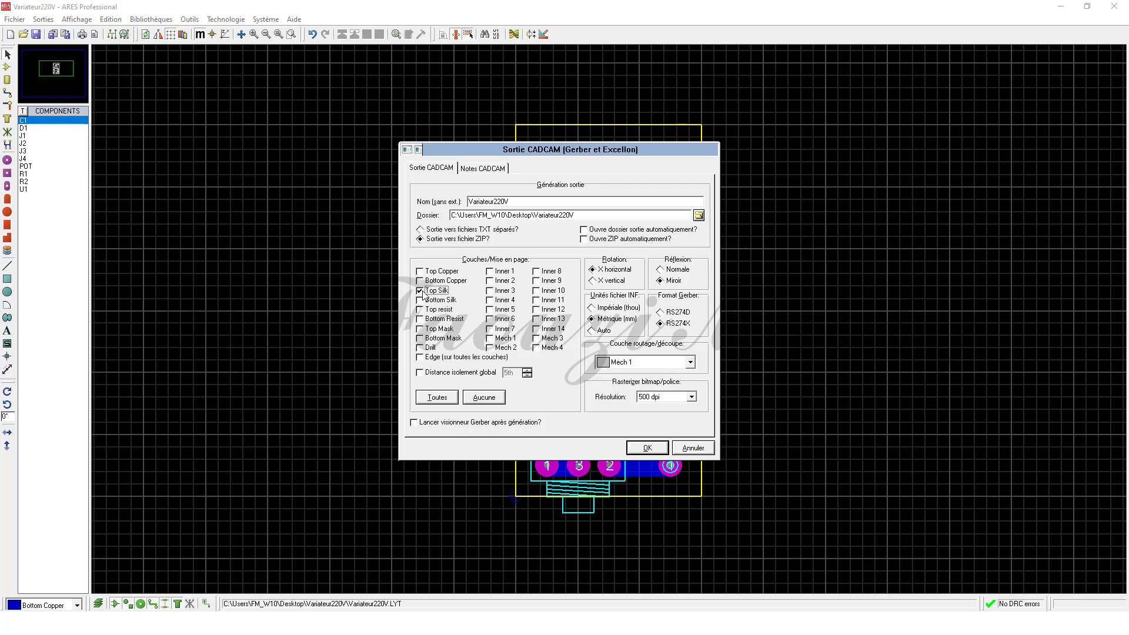
{"action": "left_click", "coordinate": [420, 359]}
{"action": "left_click", "coordinate": [661, 270]}
{"action": "left_click", "coordinate": [420, 230]}
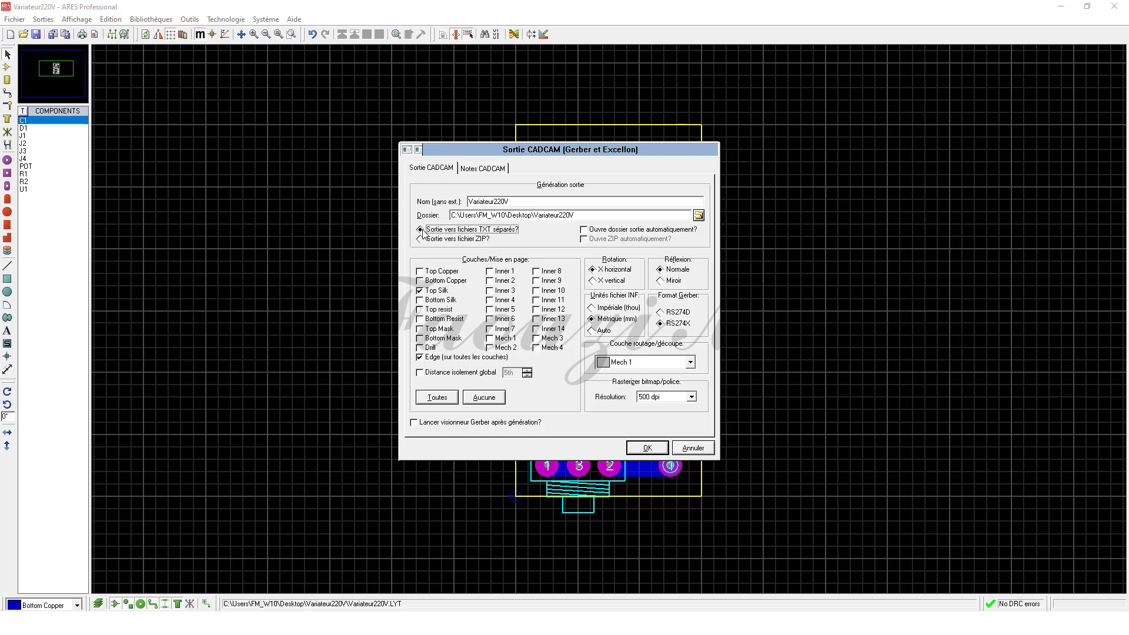
{"action": "left_click", "coordinate": [646, 447]}
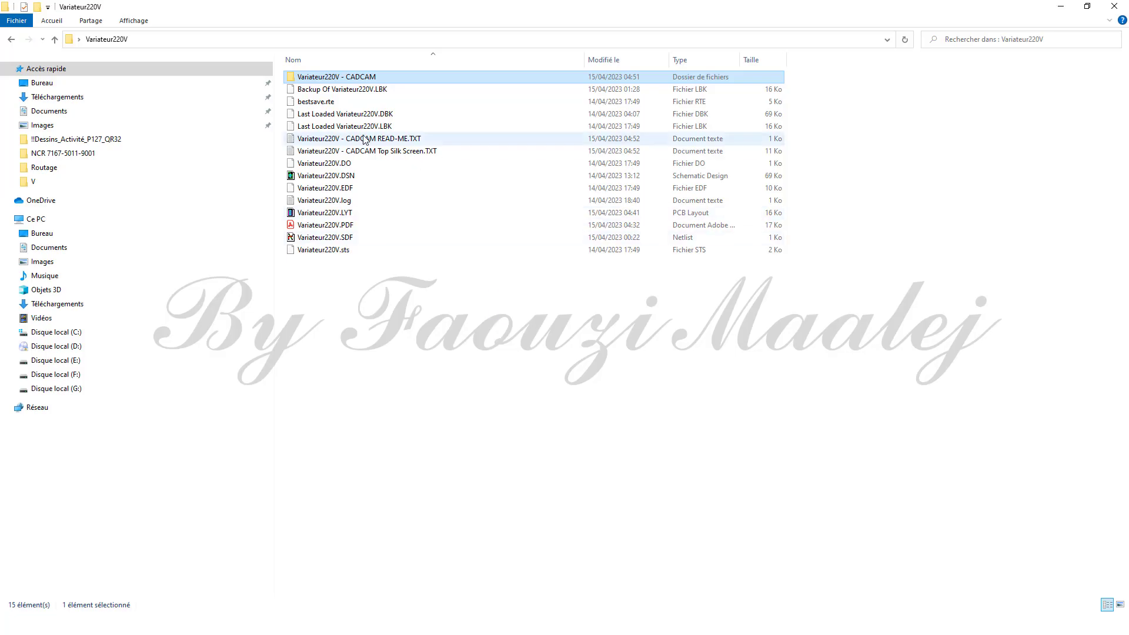
In File Explorer, move Variateur220V - CADCAM Top Silk Screen.TXT into the Variateur220V - CADCAM folder and close the window
{"action": "left_click", "coordinate": [388, 155]}
{"action": "left_click_drag", "start_coordinate": [387, 154], "coordinate": [386, 76]}
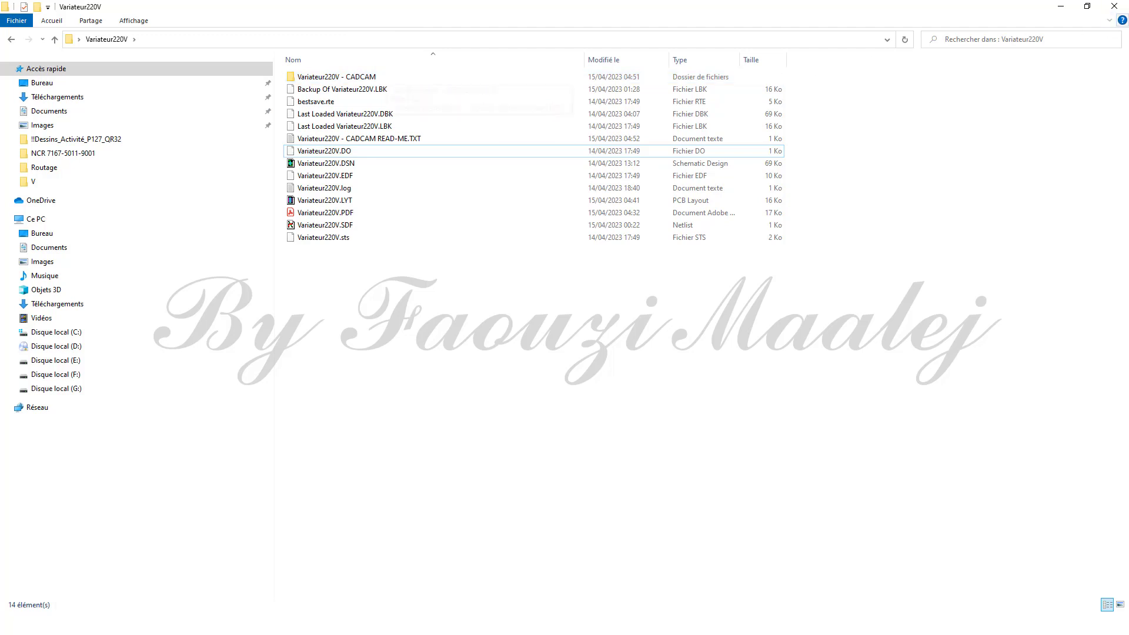
{"action": "left_click", "coordinate": [1112, 9]}
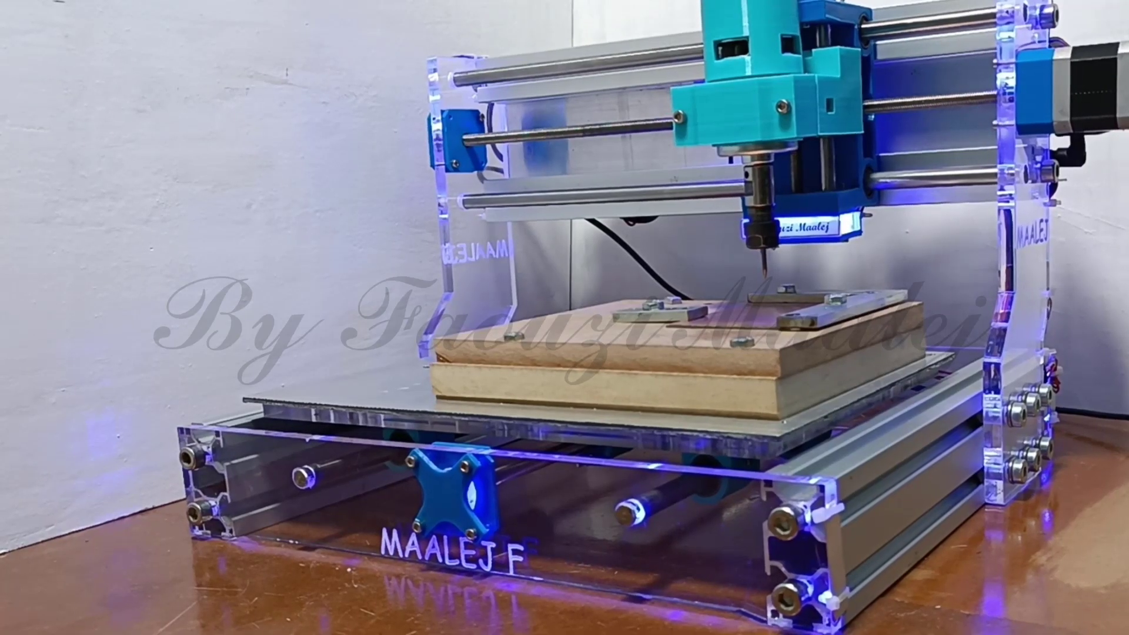